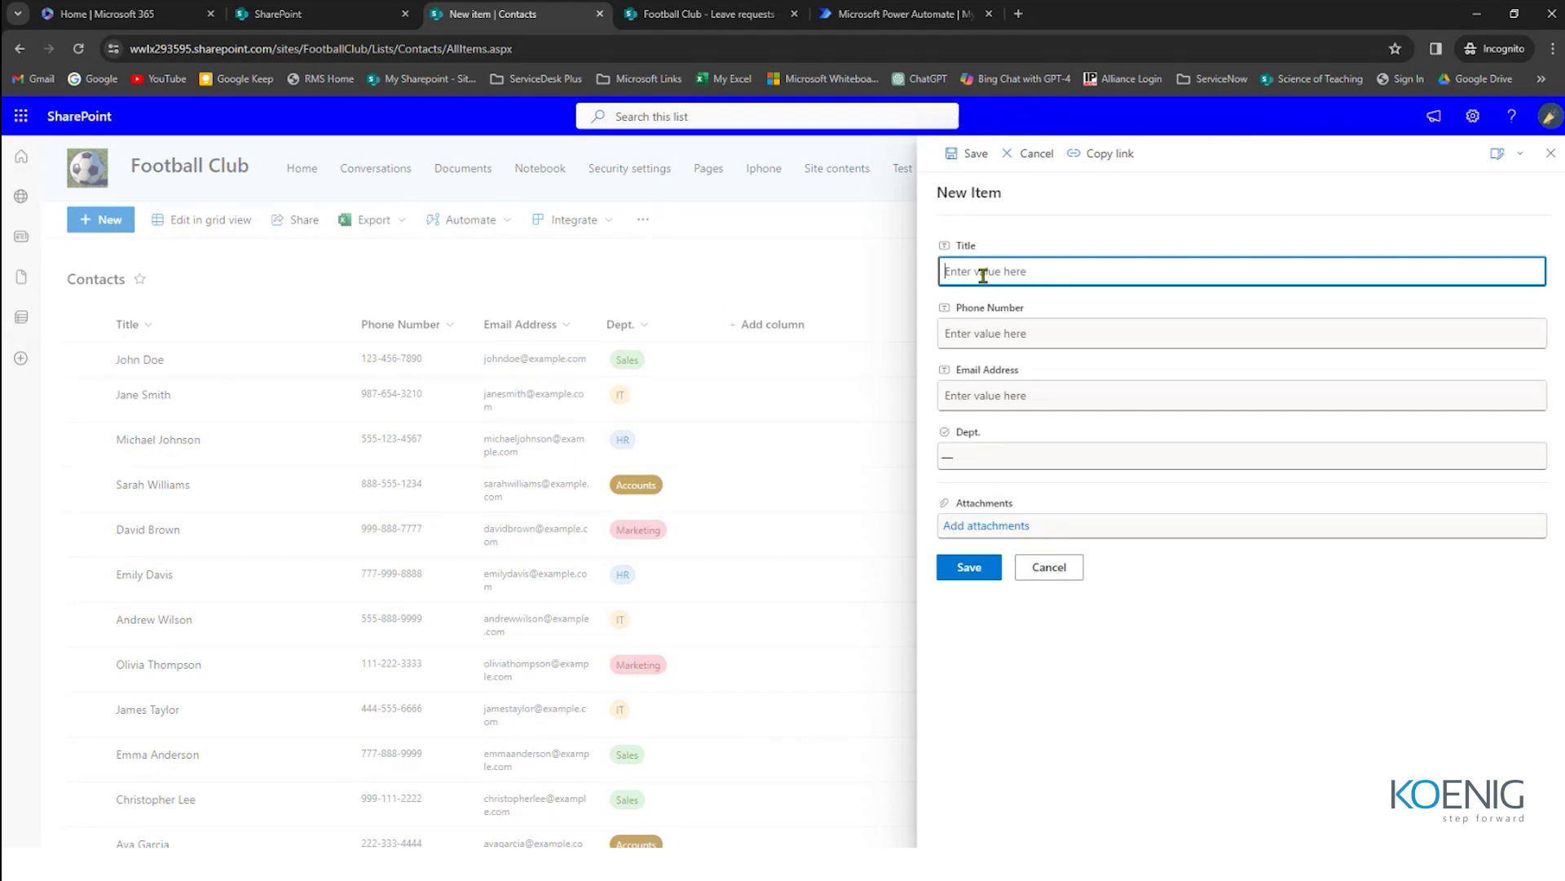
# Step: Cancel the New Item form without saving and scroll down the Football Club Contacts list
pyautogui.click(715, 315)
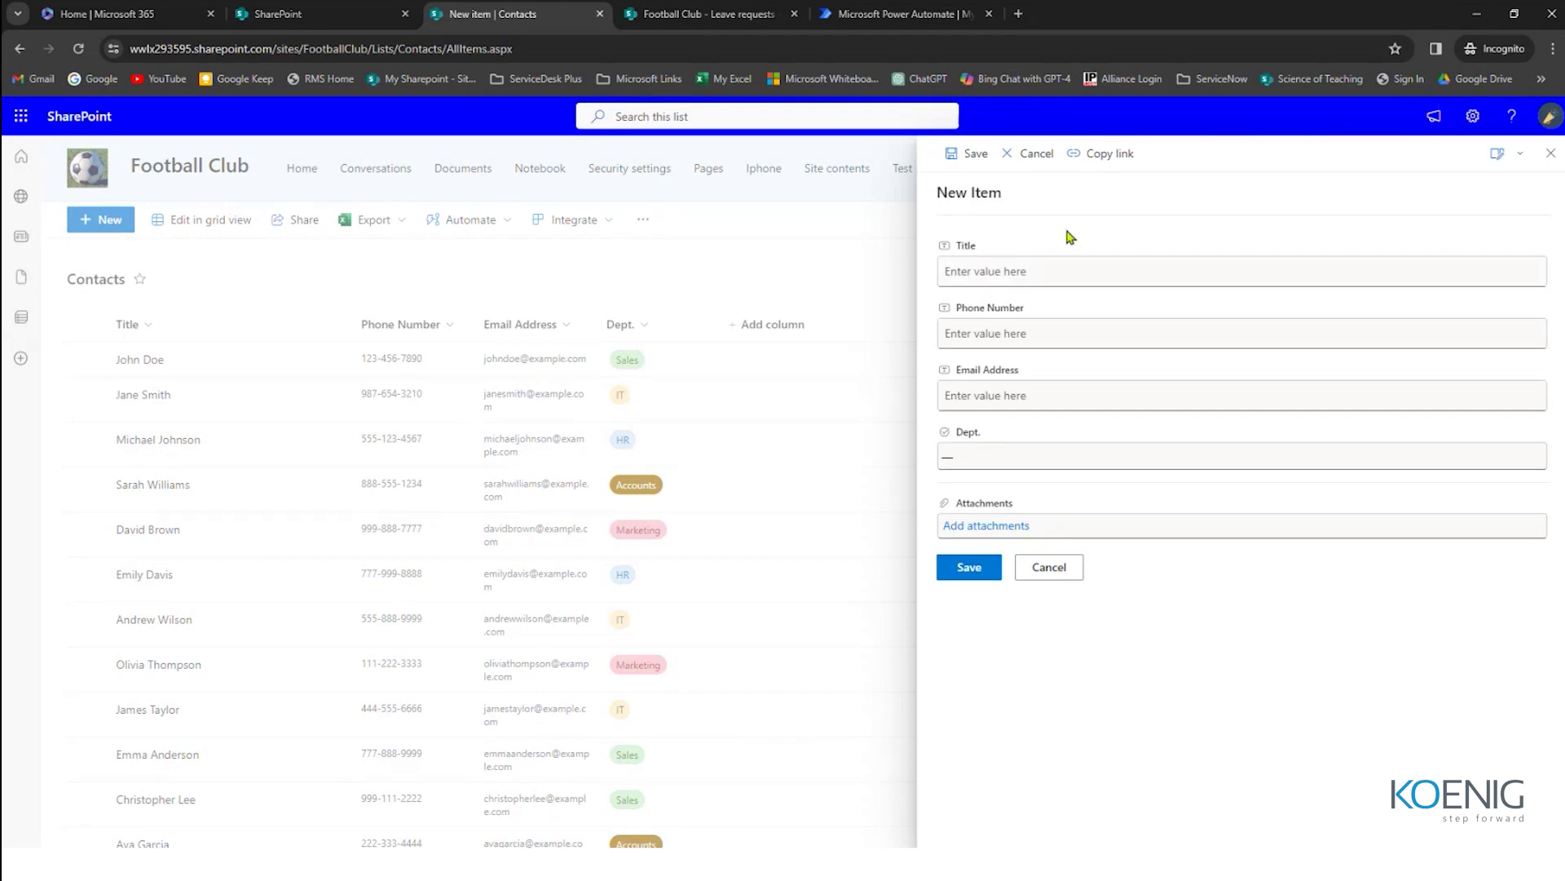
pyautogui.click(1551, 152)
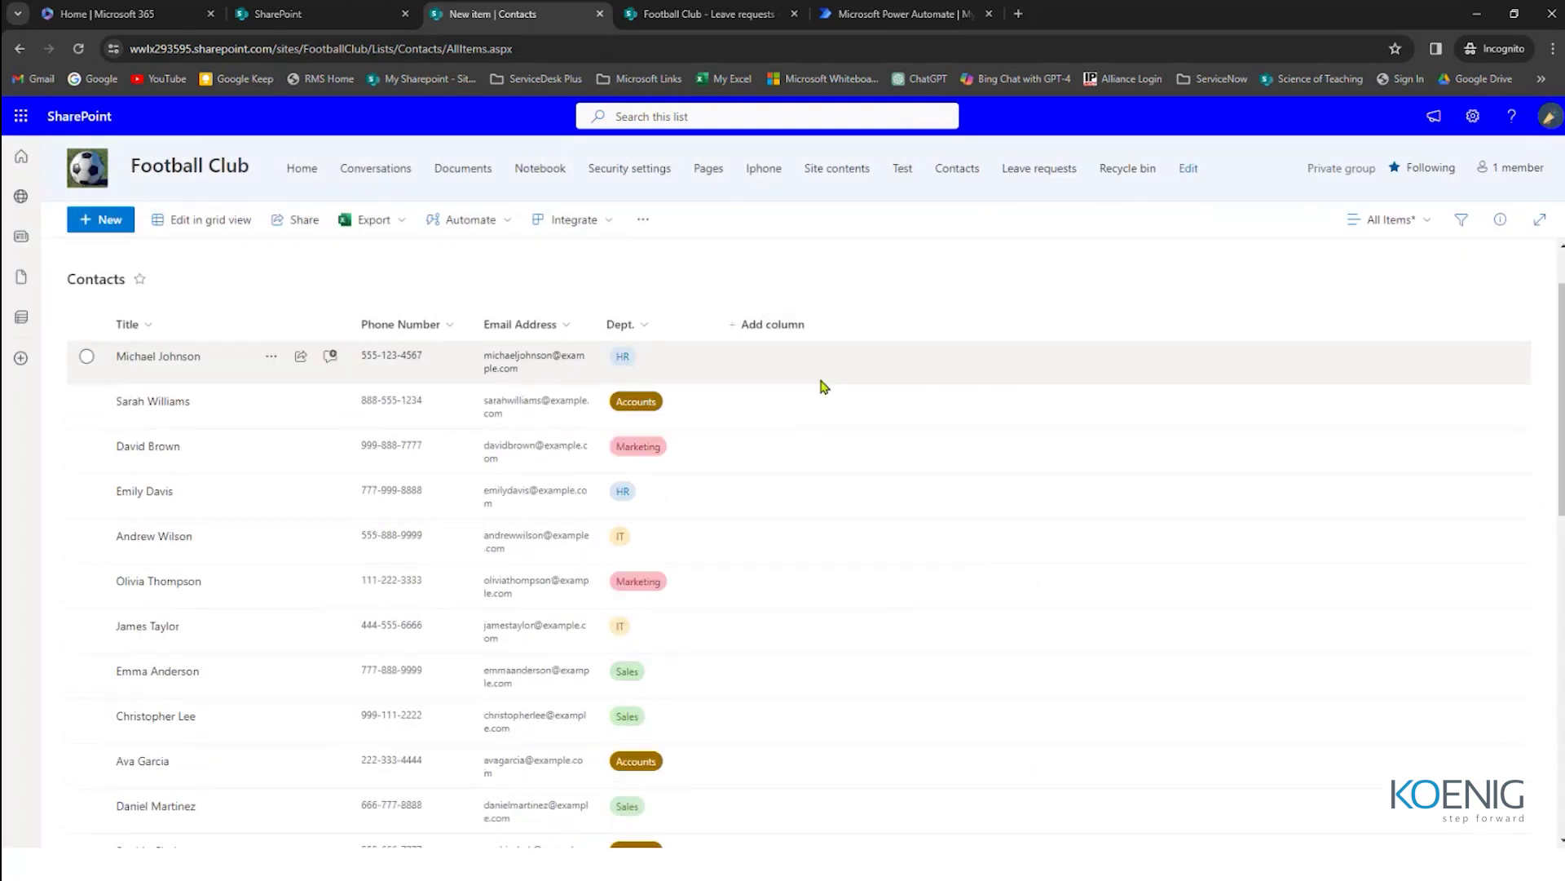
pyautogui.scroll(-10, 823, 386)
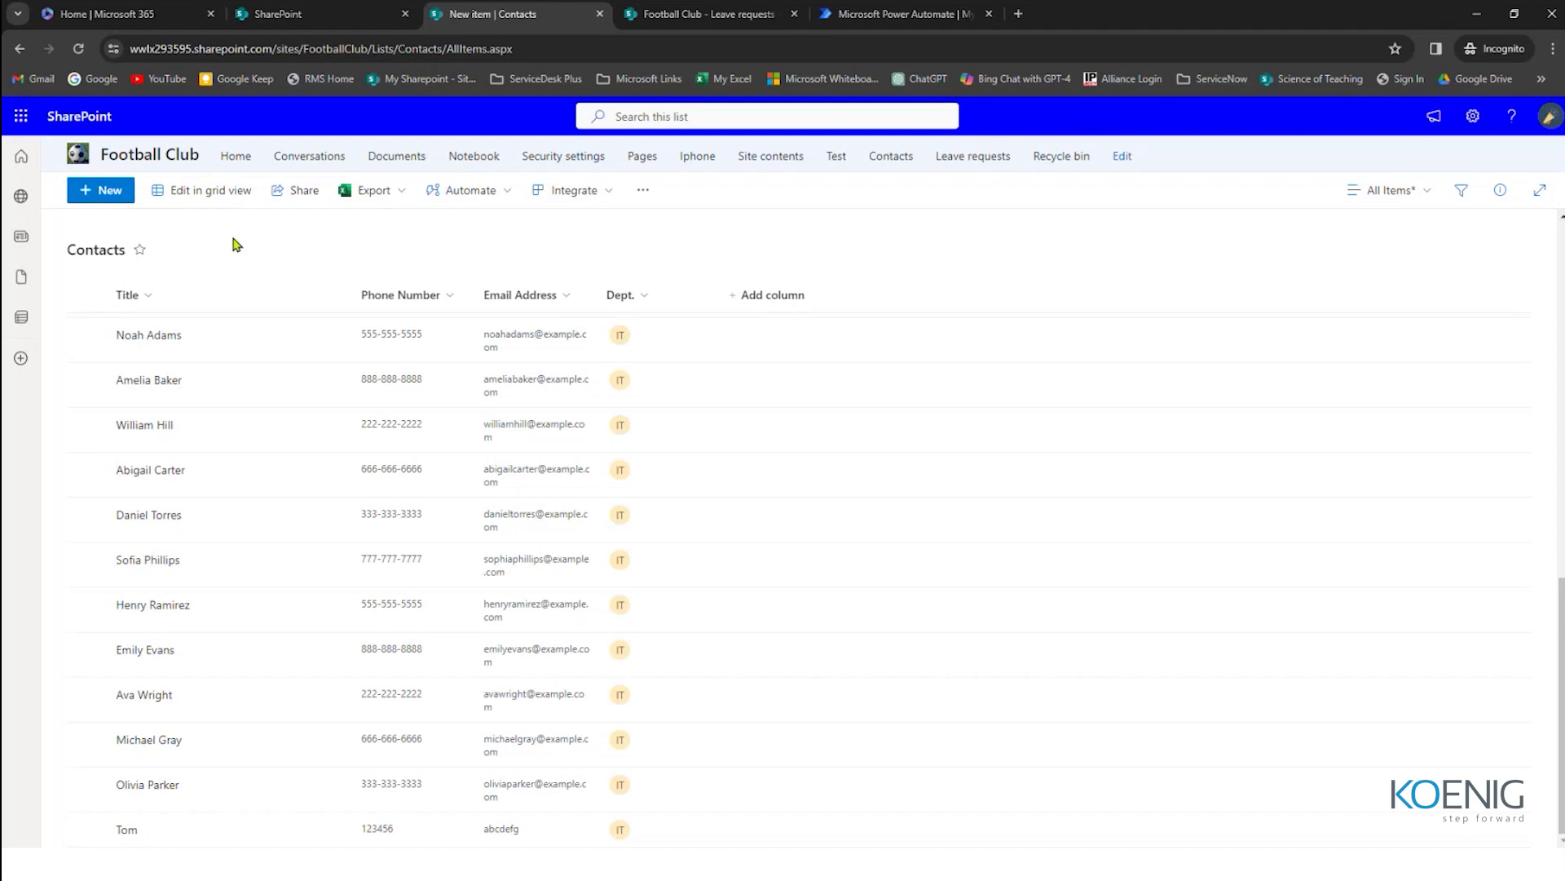
# Step: Add a new contact with the person's name, phone number and e-mail in the Sales department
pyautogui.click(96, 192)
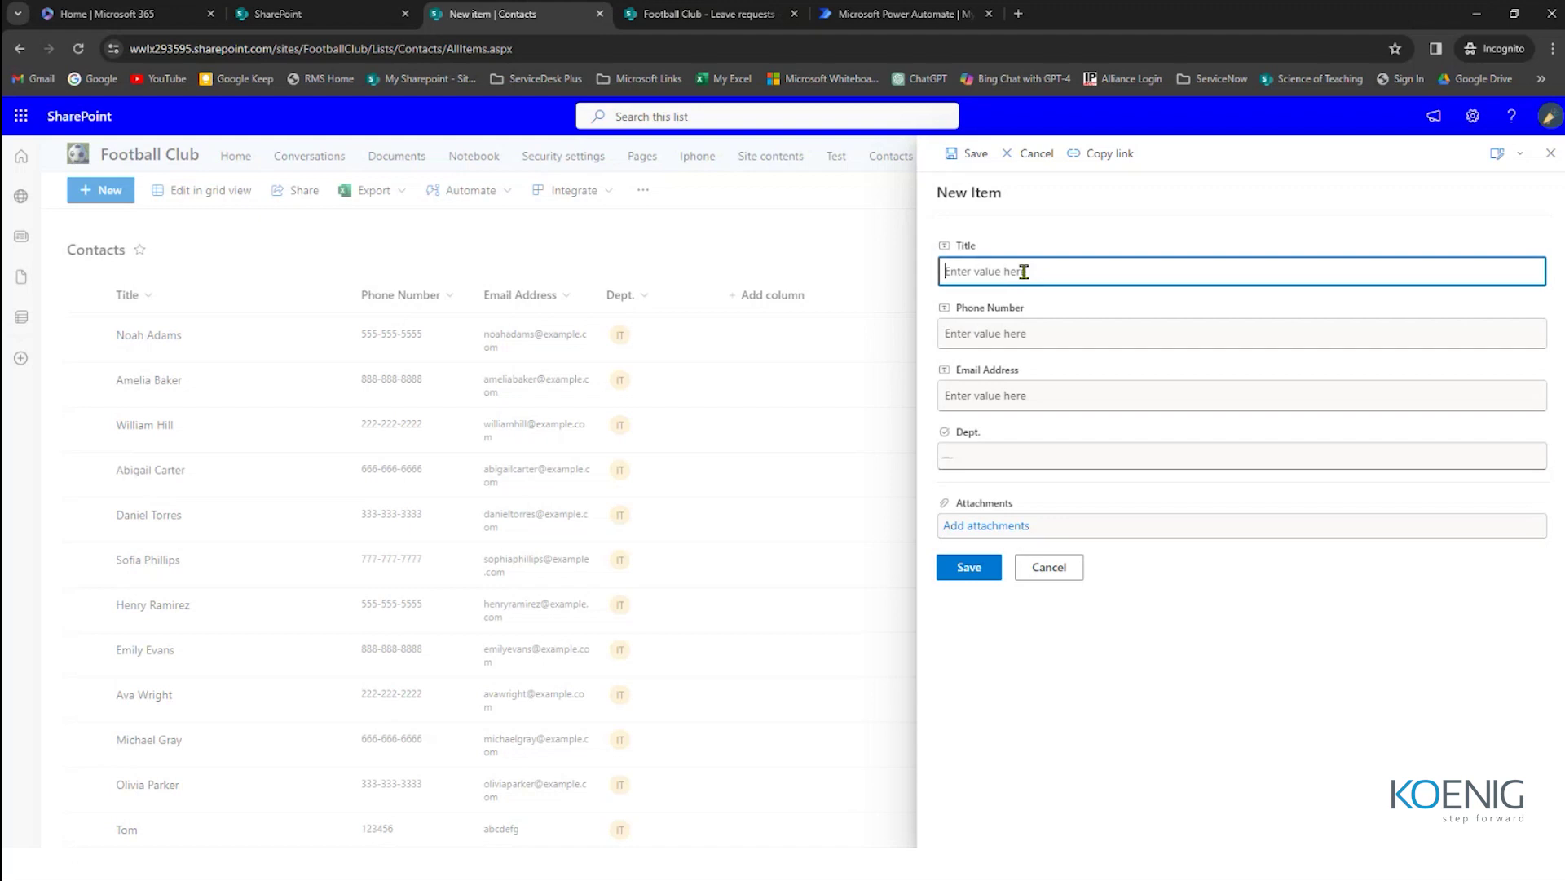
pyautogui.write('Peter')
pyautogui.press('Tab')
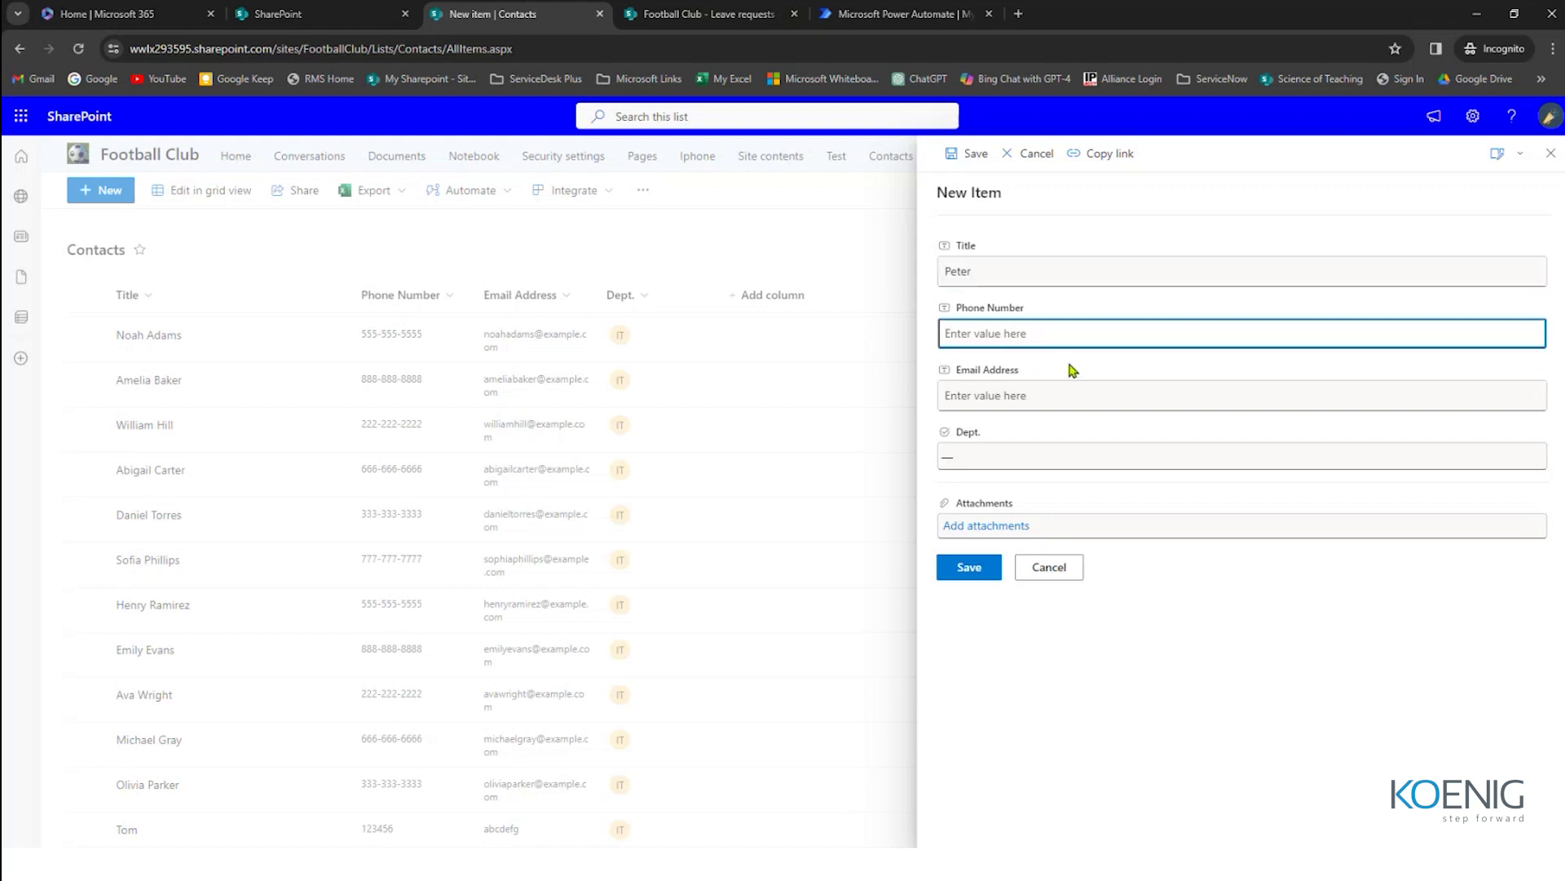
pyautogui.write('123456')
pyautogui.click(1073, 390)
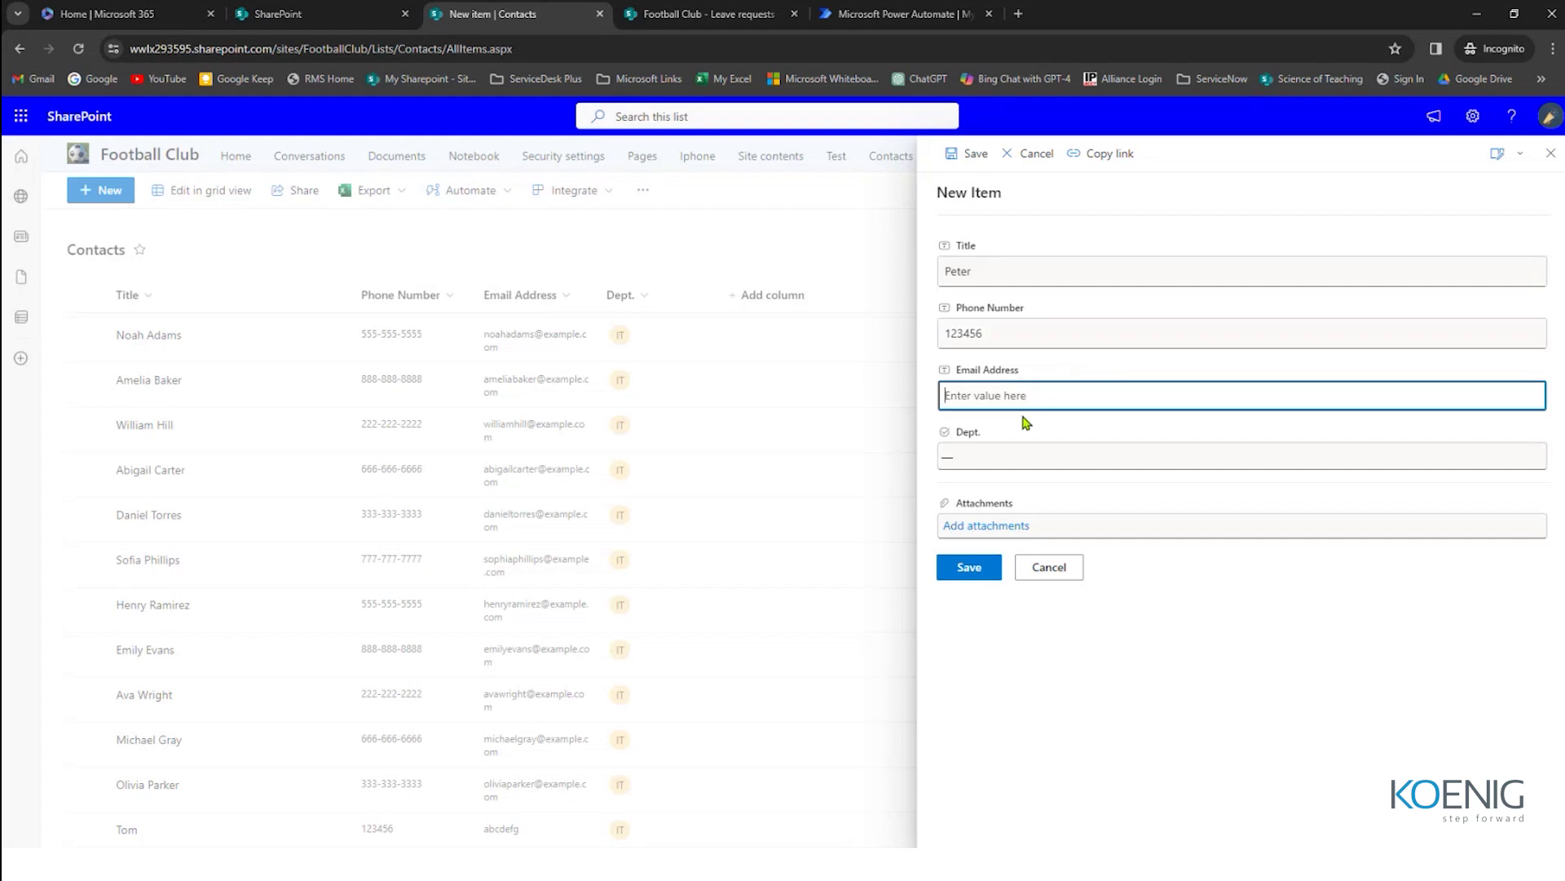
pyautogui.click(1026, 458)
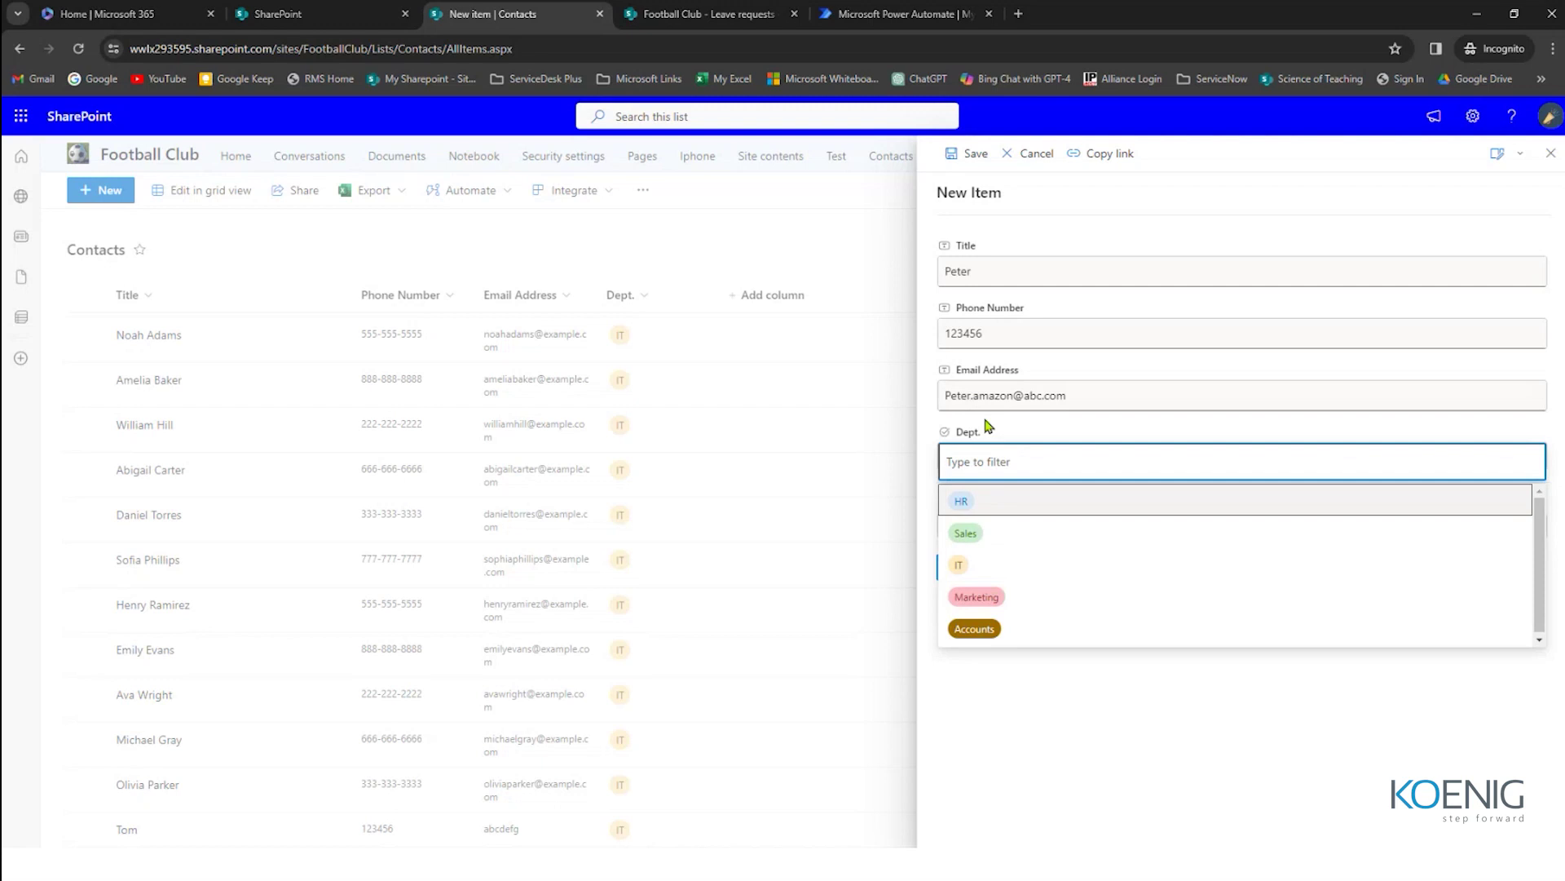
pyautogui.click(969, 534)
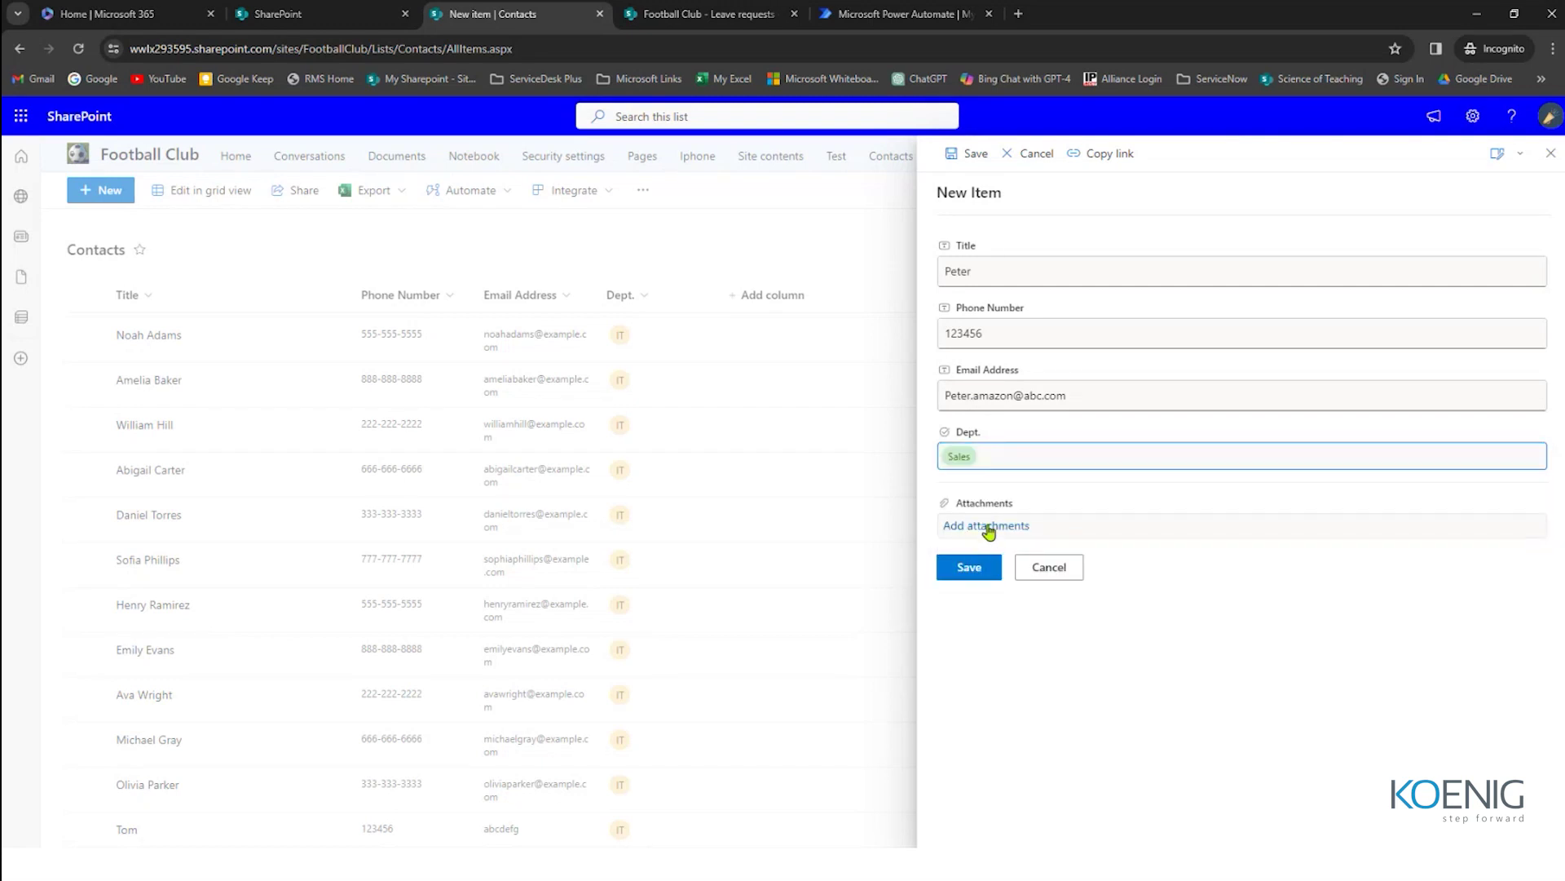
pyautogui.click(958, 575)
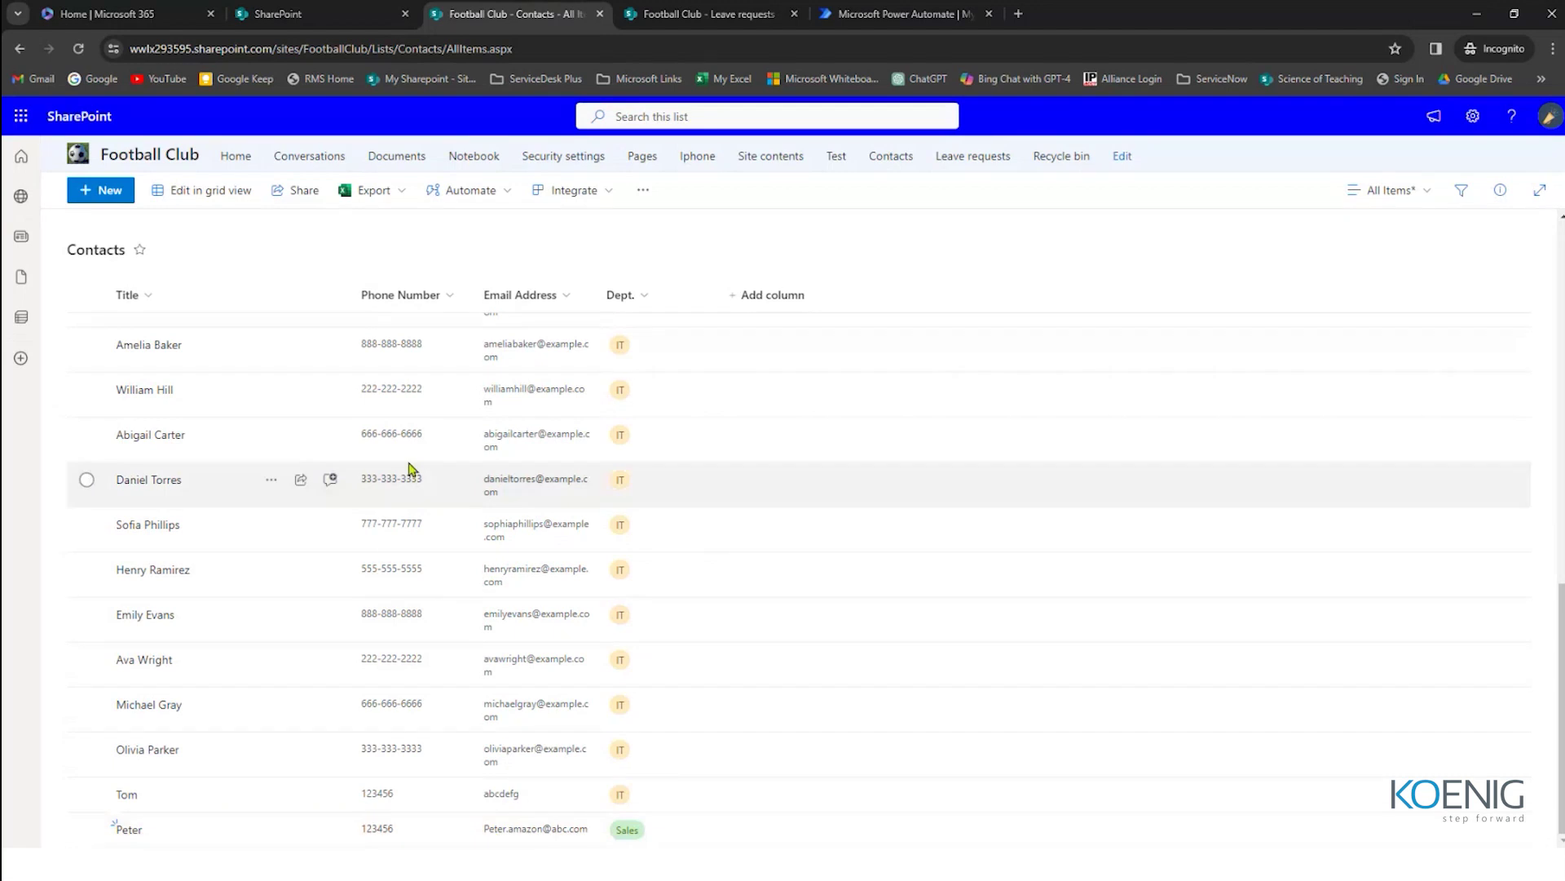
pyautogui.scroll(5, 436, 557)
pyautogui.scroll(7, 436, 557)
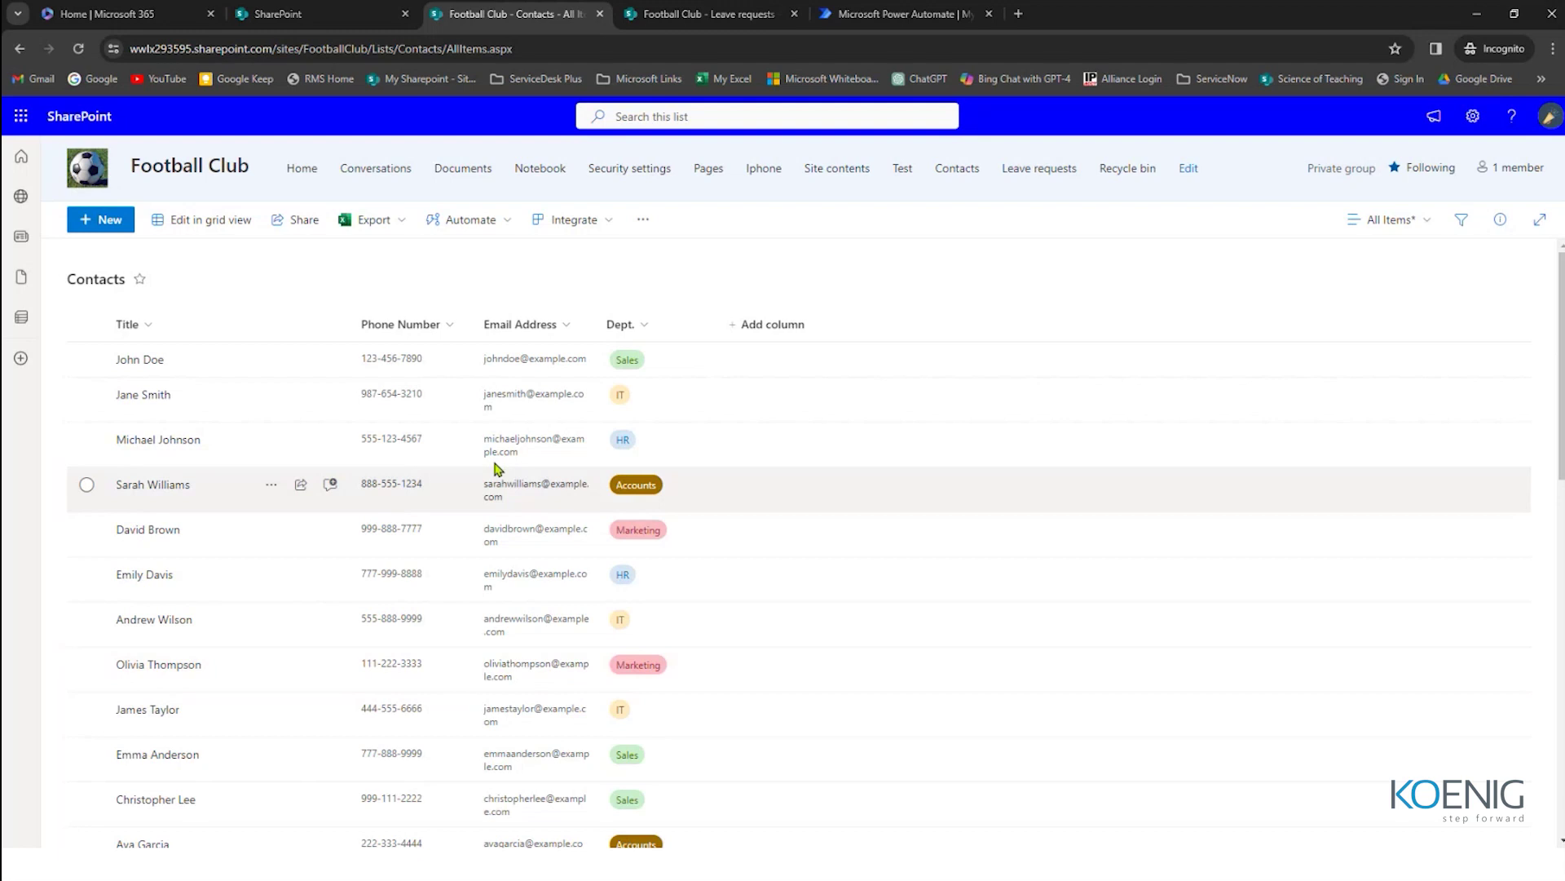
pyautogui.click(399, 229)
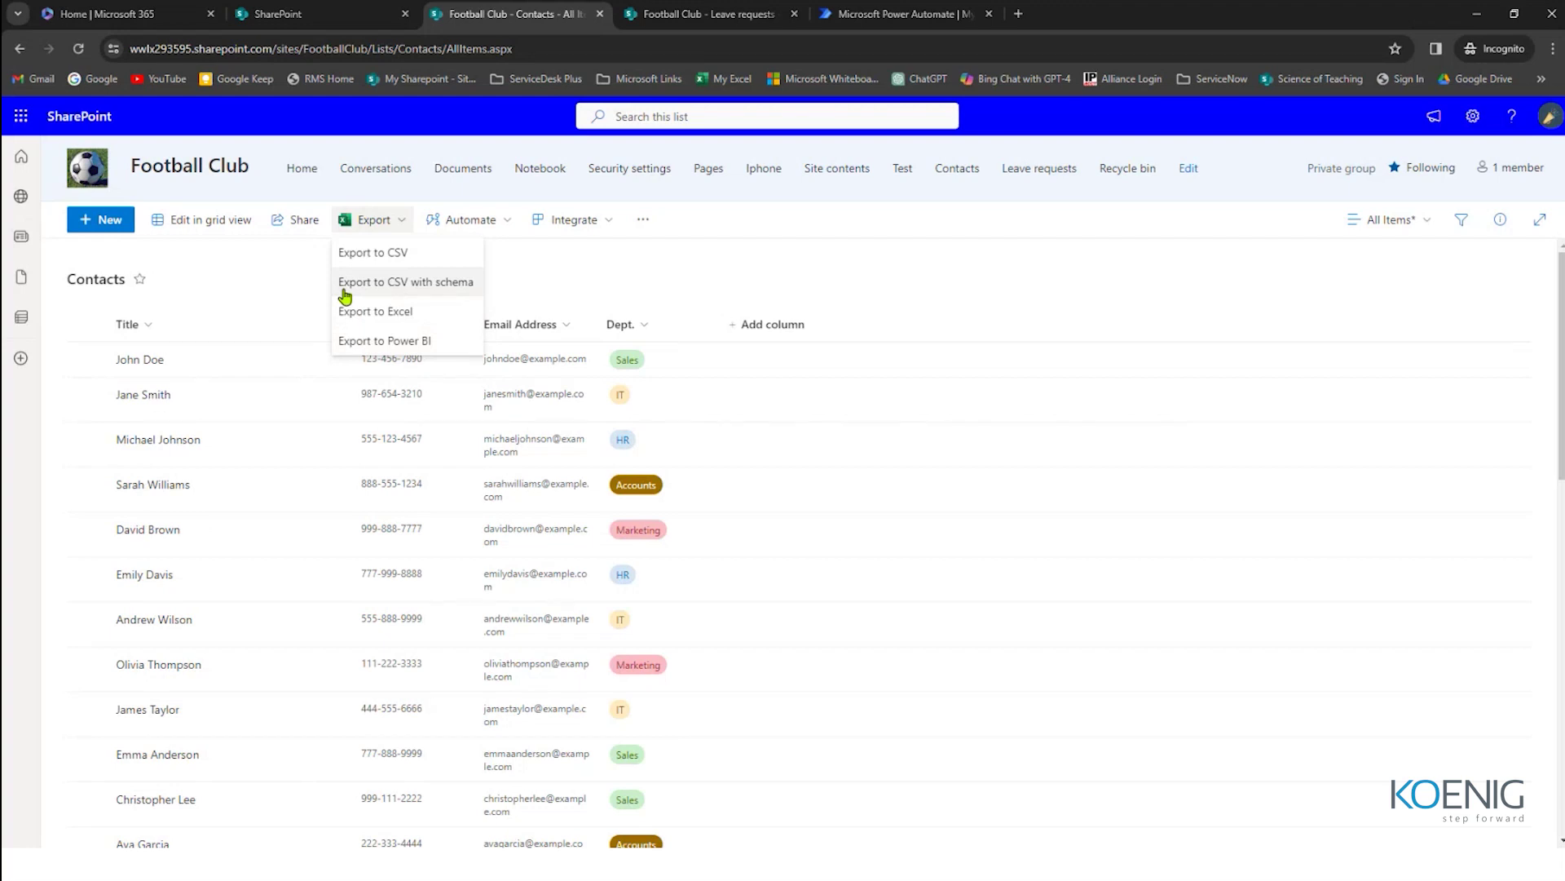
pyautogui.scroll(-10, 374, 510)
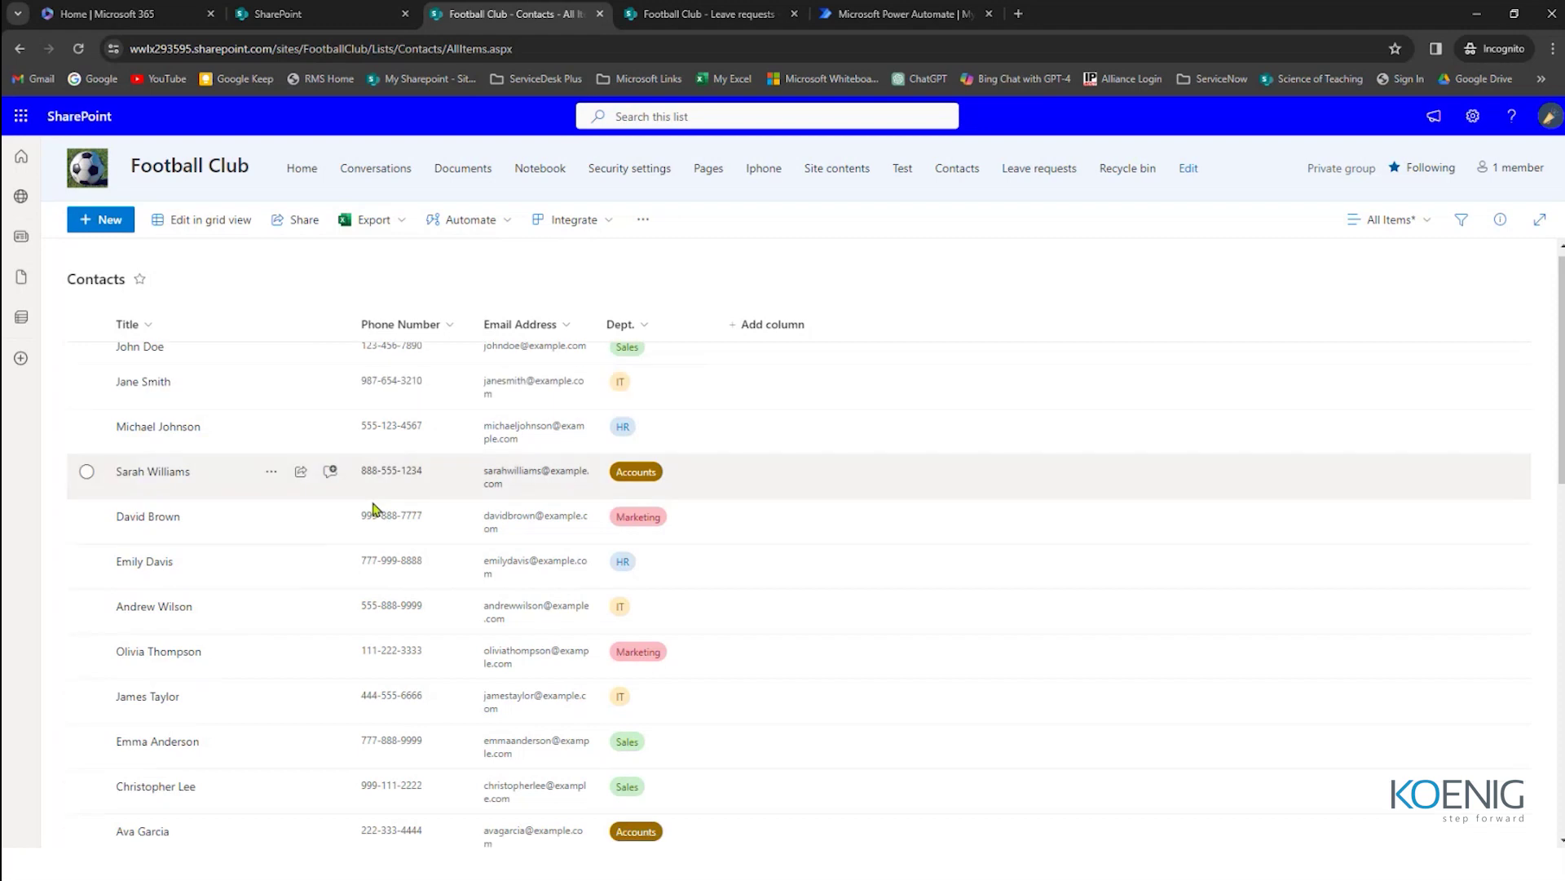
pyautogui.scroll(8, 518, 576)
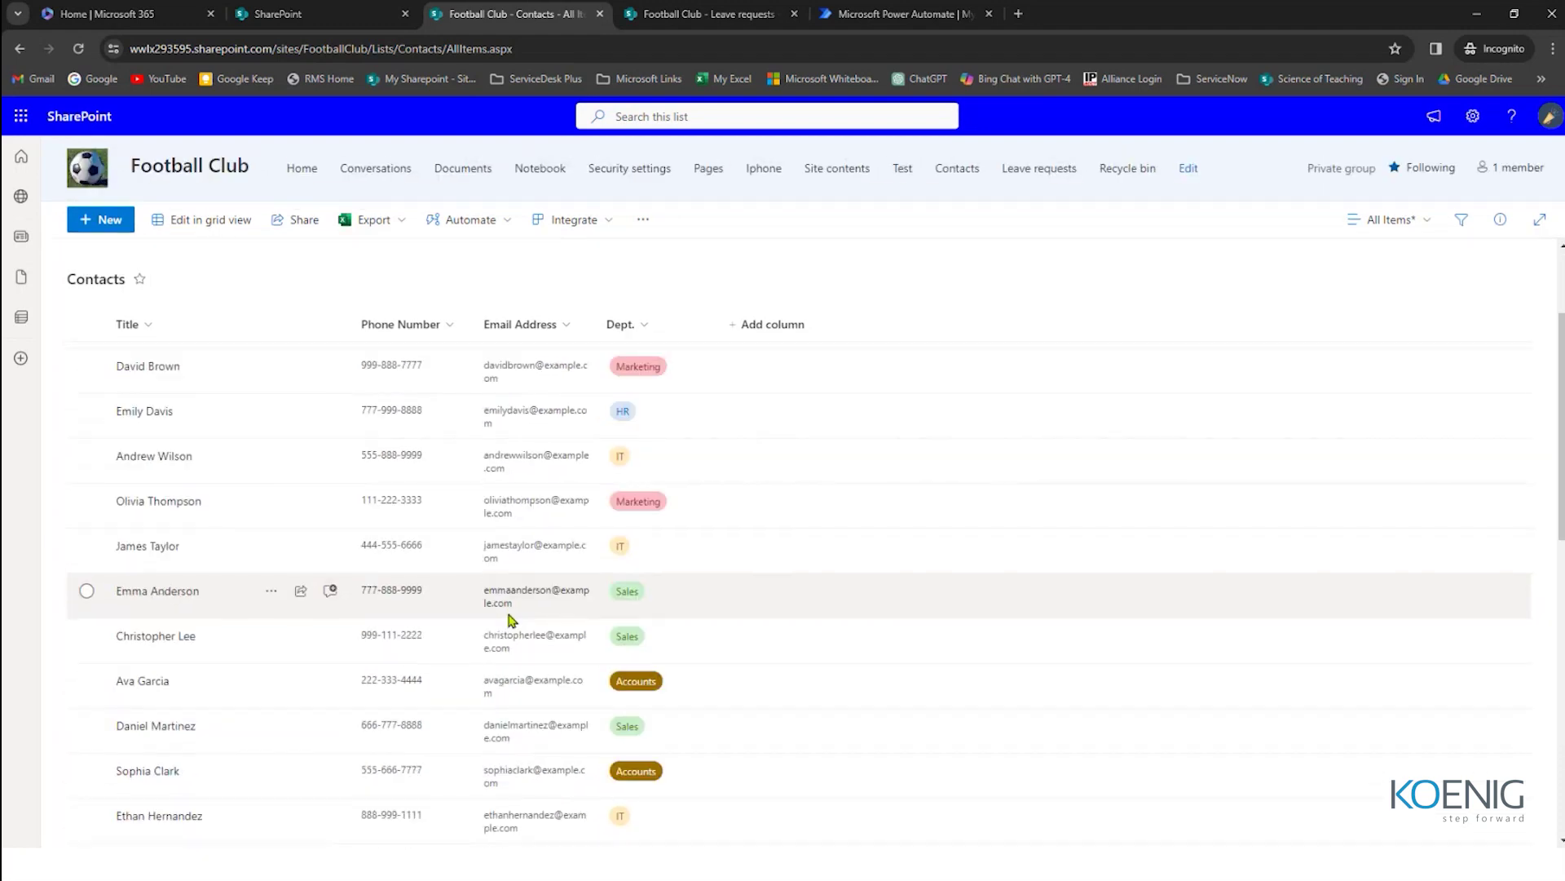
pyautogui.scroll(-10, 515, 571)
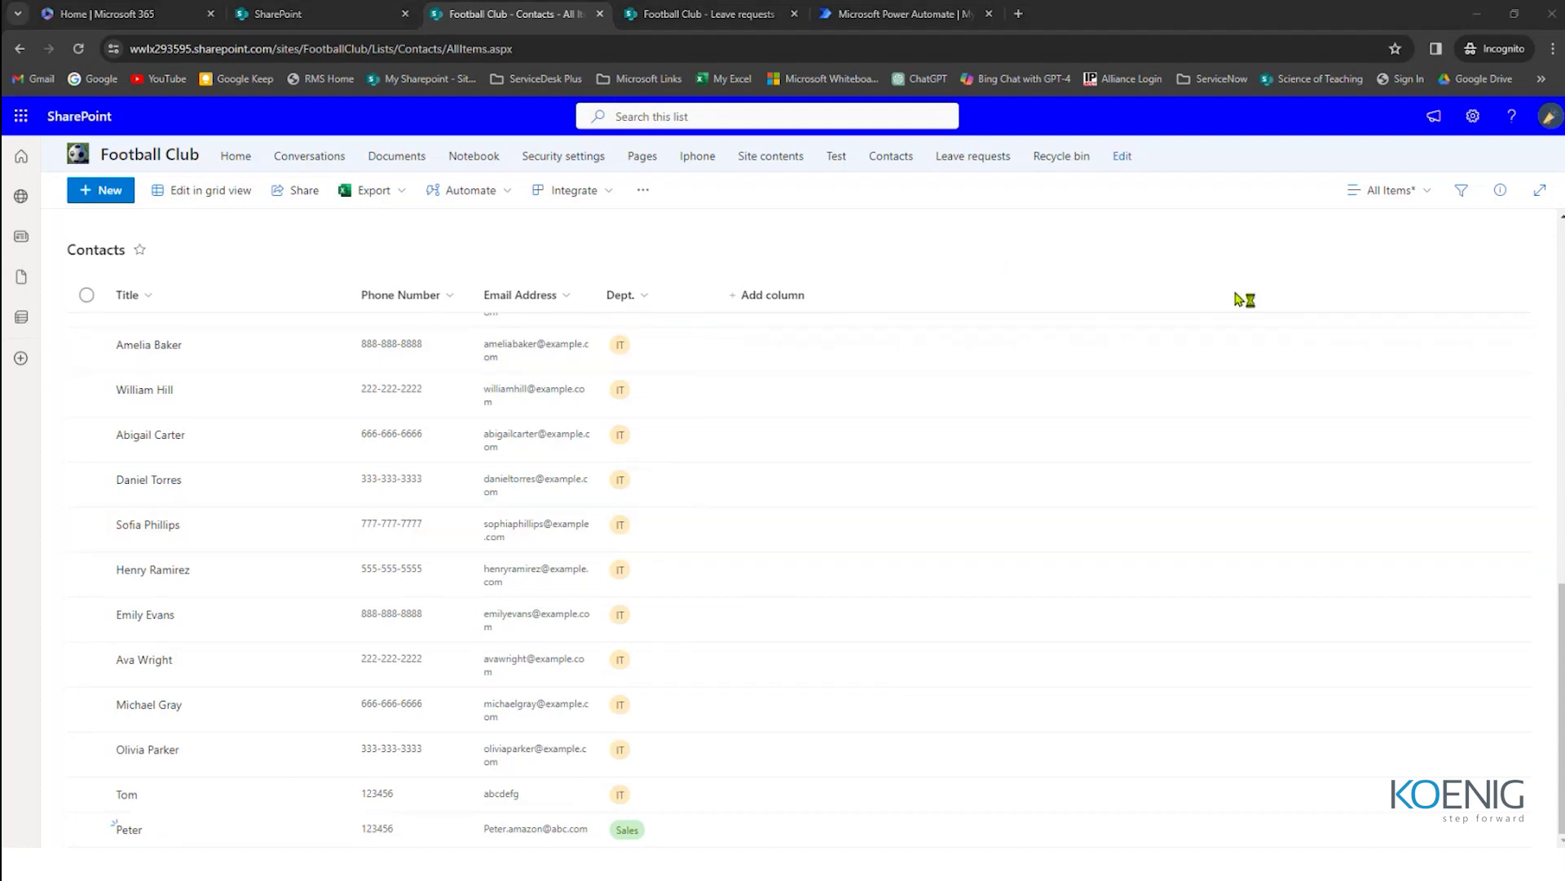
# Step: With the screen pen on, handwrite Design, Management and Security in pink, linked by lines
pyautogui.hotkey('ctrl', 'shift', '1')
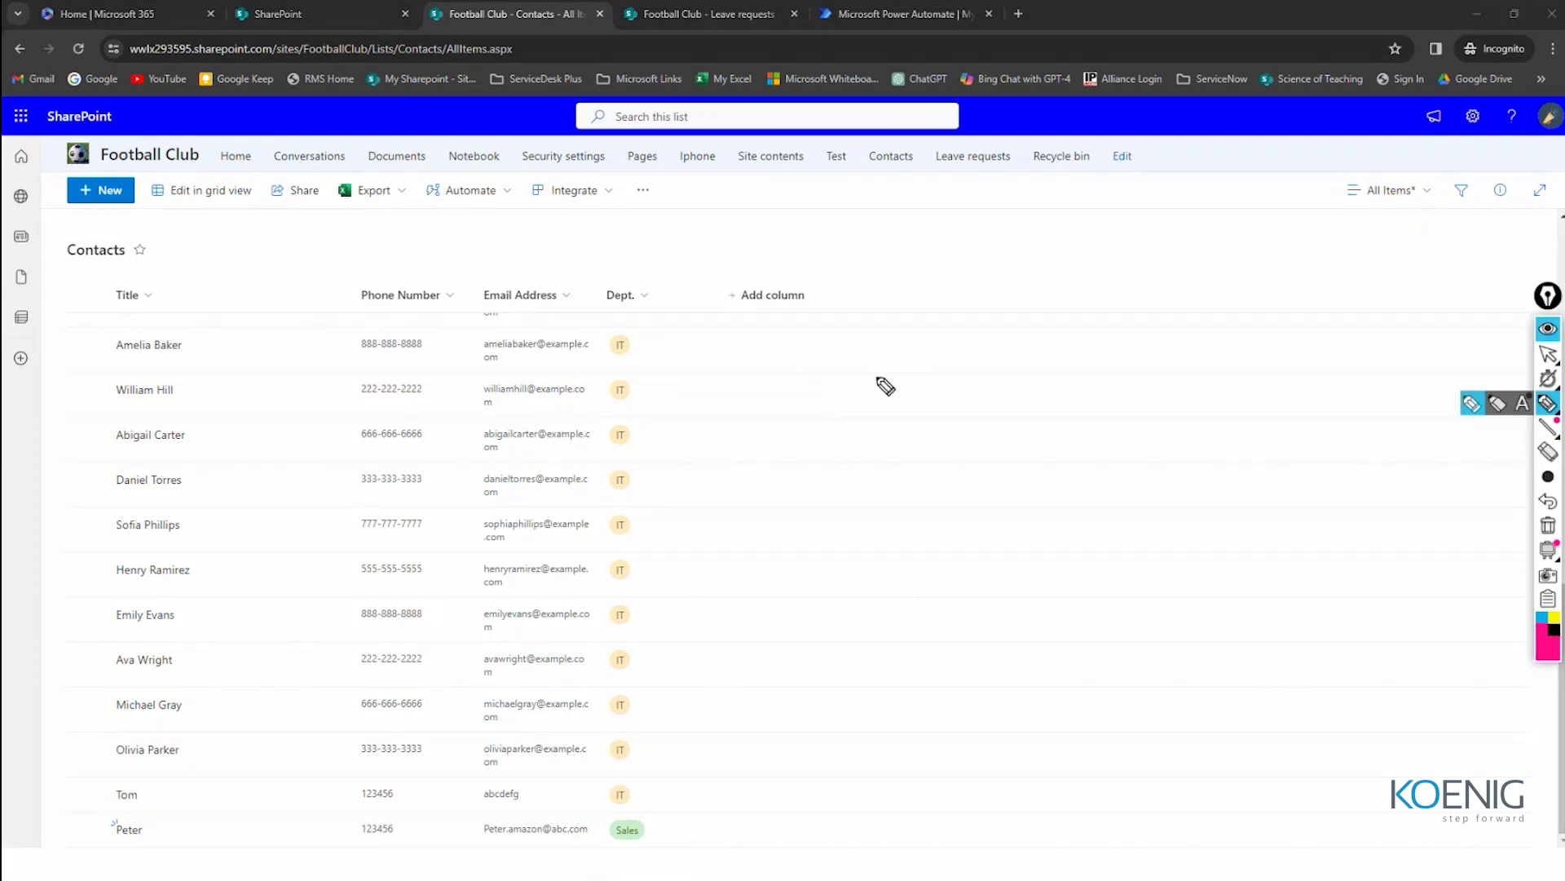
pyautogui.moveTo(756, 390); pyautogui.dragTo(934, 427)
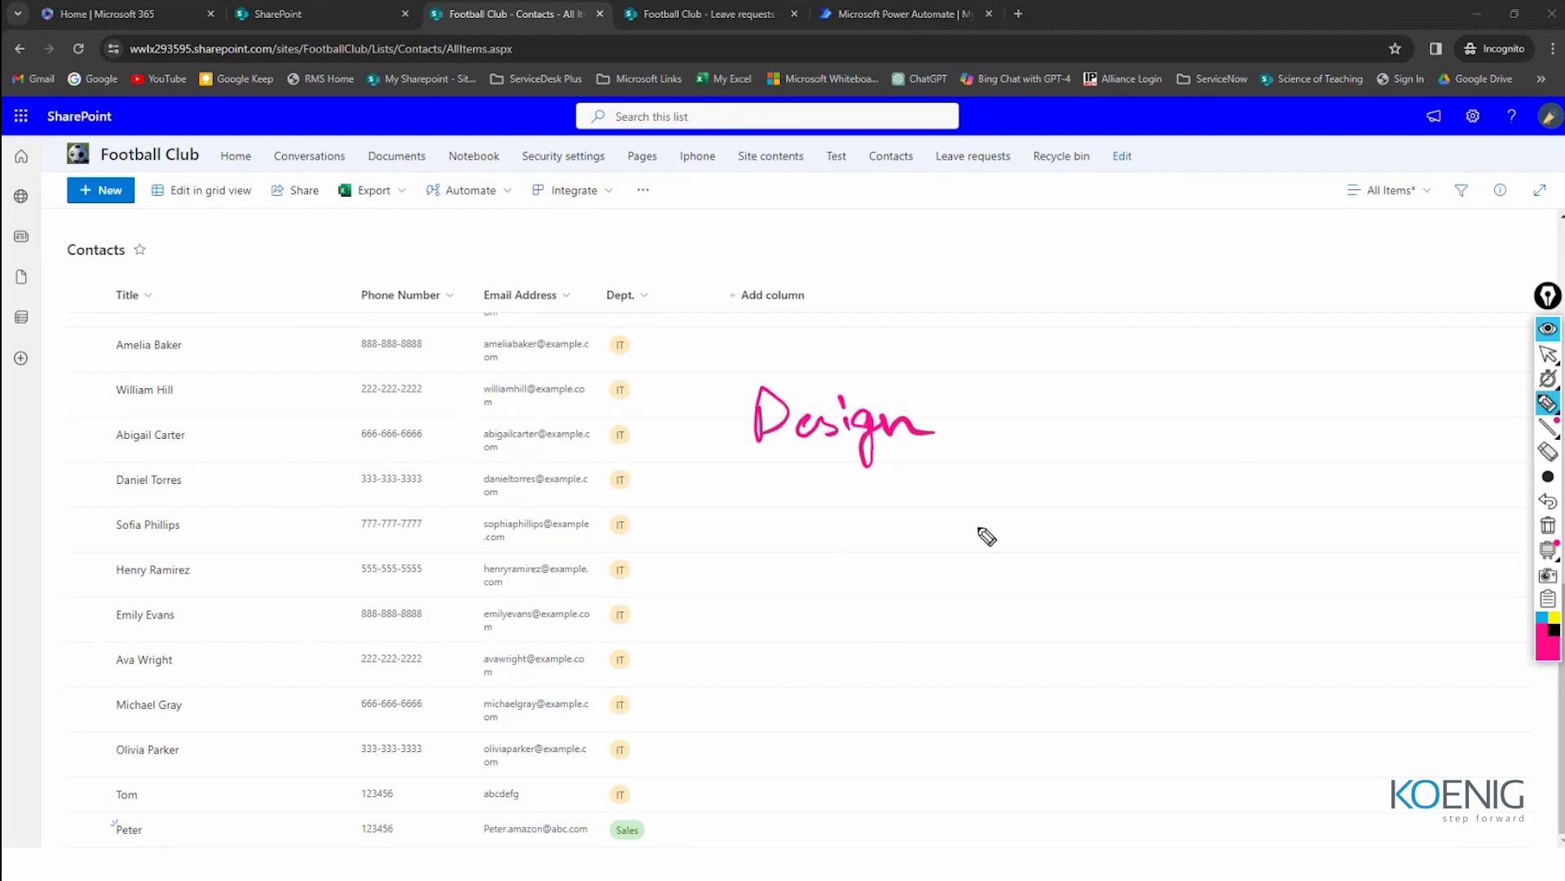
pyautogui.moveTo(885, 238); pyautogui.dragTo(1158, 220)
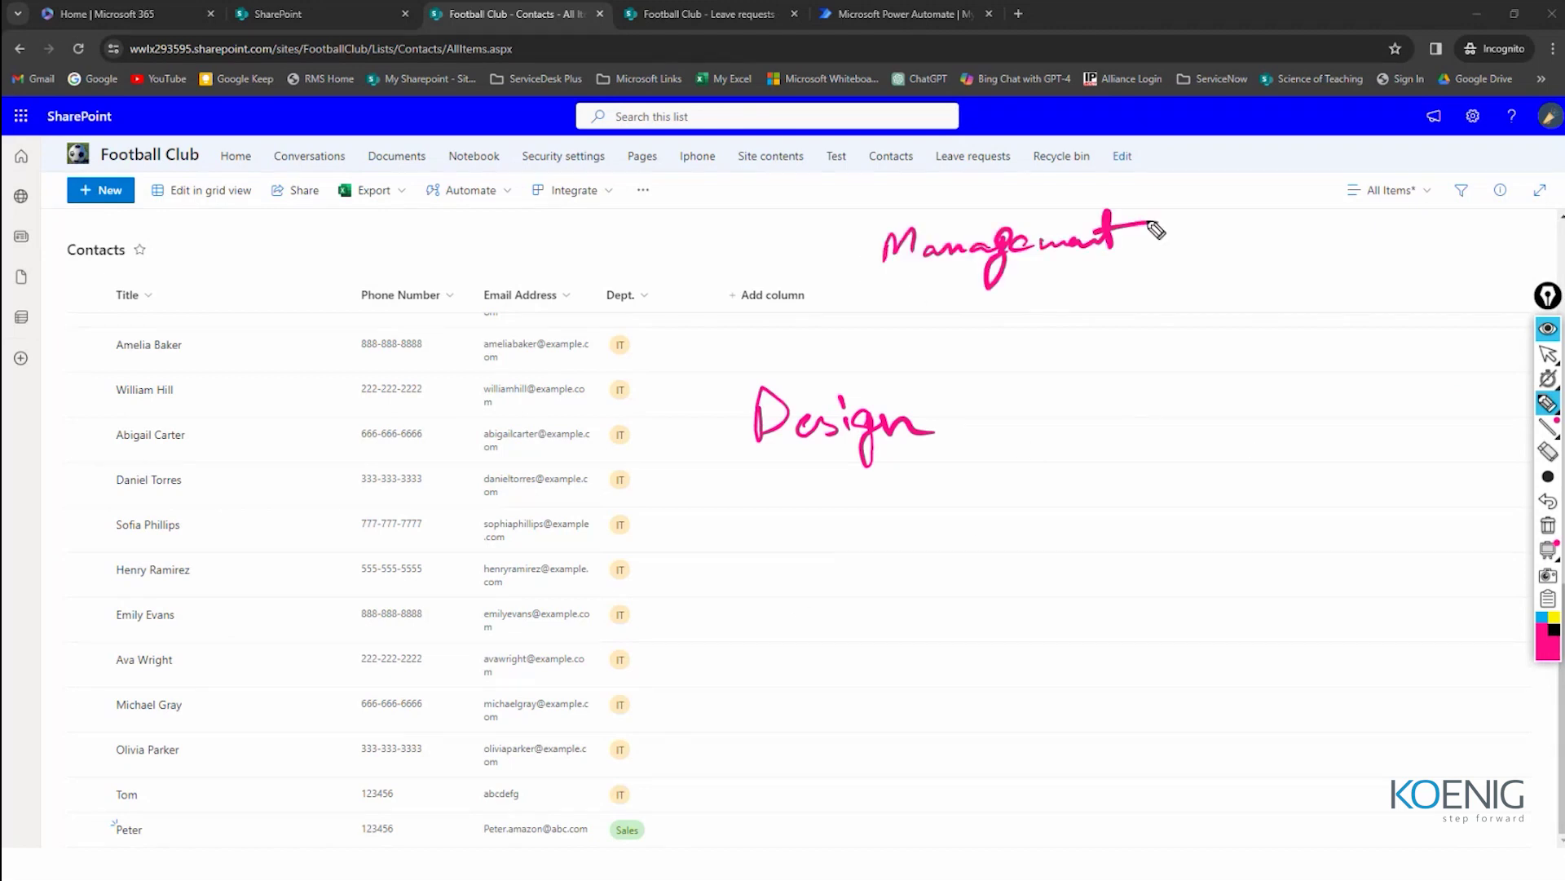
pyautogui.moveTo(1173, 391)
pyautogui.mouseDown()
pyautogui.moveTo(1146, 426)
pyautogui.moveTo(1411, 409)
pyautogui.mouseUp()
pyautogui.moveTo(947, 287); pyautogui.dragTo(888, 379)
pyautogui.moveTo(964, 418); pyautogui.dragTo(1114, 419)
pyautogui.moveTo(1144, 272)
pyautogui.mouseDown()
pyautogui.moveTo(1215, 321)
pyautogui.moveTo(1219, 349)
pyautogui.mouseUp()
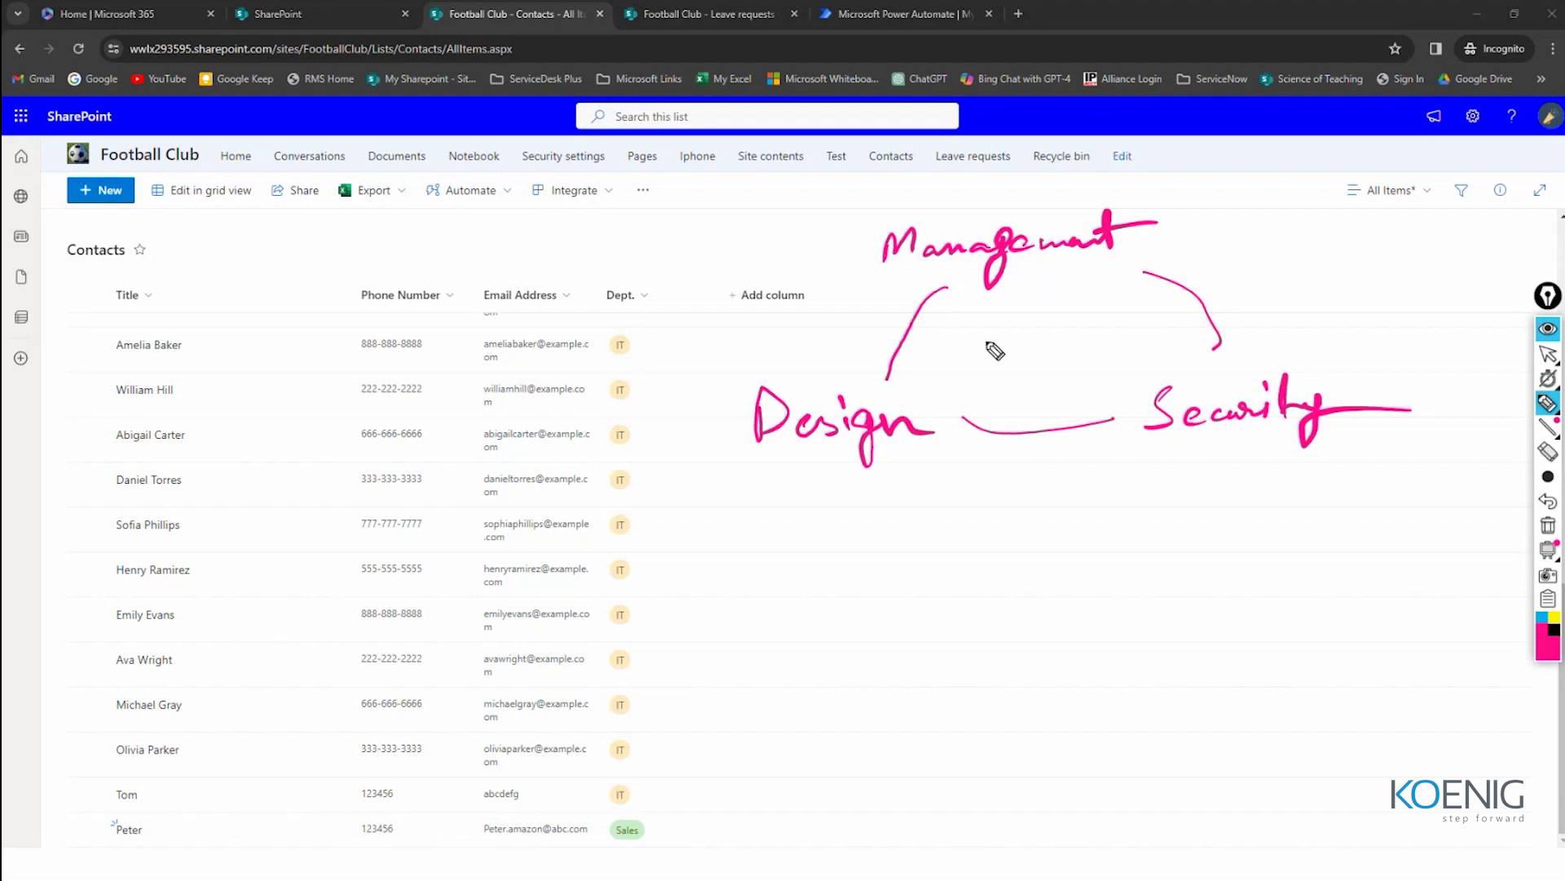
# Step: Write an underlined Website in the diagram's middle and circle Management
pyautogui.moveTo(983, 333)
pyautogui.mouseDown()
pyautogui.moveTo(1064, 353)
pyautogui.moveTo(1133, 333)
pyautogui.mouseUp()
pyautogui.moveTo(1015, 360); pyautogui.dragTo(1174, 333)
pyautogui.moveTo(1025, 379); pyautogui.dragTo(1156, 344)
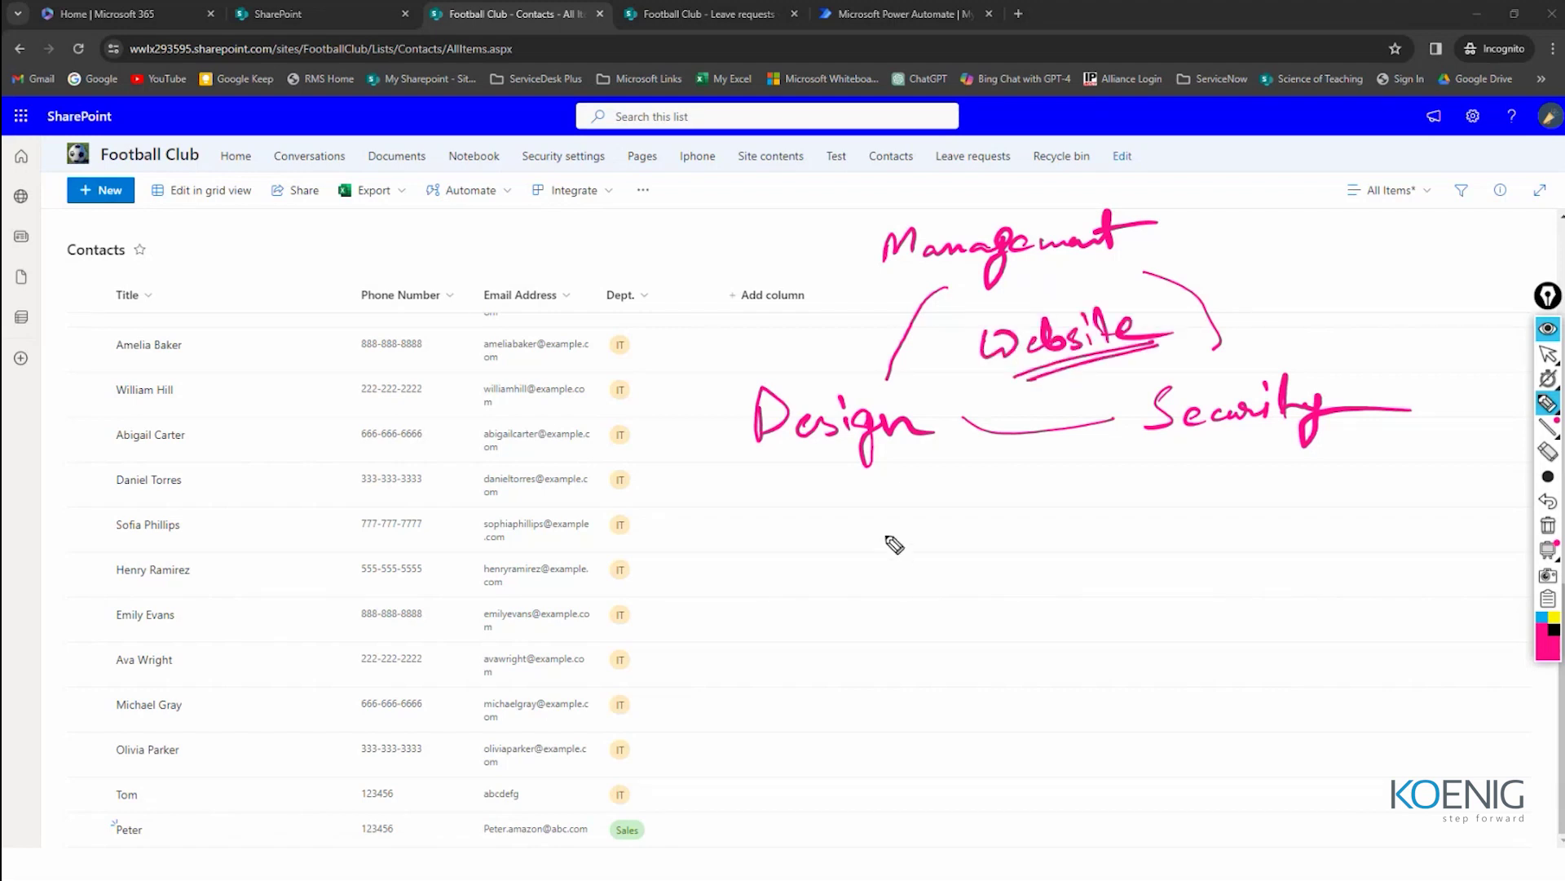
pyautogui.moveTo(882, 193)
pyautogui.mouseDown()
pyautogui.moveTo(884, 256)
pyautogui.moveTo(876, 232)
pyautogui.mouseUp()
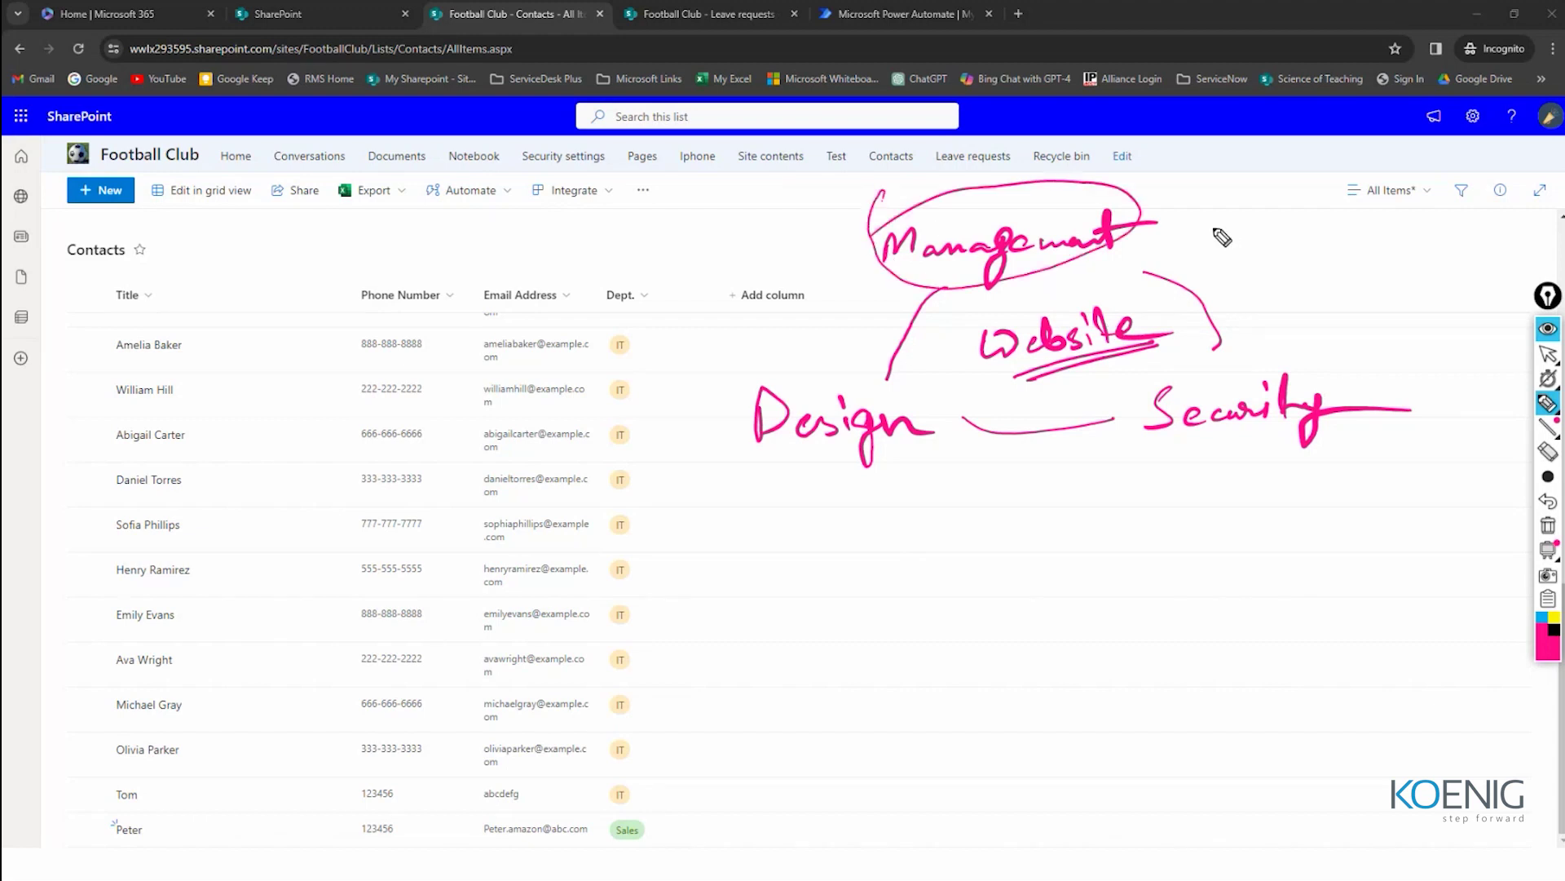
# Step: Add a note with a plus sign beside Management, then clear all drawings
pyautogui.moveTo(1194, 230); pyautogui.dragTo(1225, 257)
pyautogui.moveTo(1247, 244)
pyautogui.mouseDown()
pyautogui.moveTo(1233, 259)
pyautogui.moveTo(1253, 259)
pyautogui.mouseUp()
pyautogui.moveTo(1233, 243)
pyautogui.mouseDown()
pyautogui.moveTo(1280, 239)
pyautogui.moveTo(1298, 259)
pyautogui.mouseUp()
pyautogui.moveTo(1287, 247)
pyautogui.mouseDown()
pyautogui.moveTo(1362, 252)
pyautogui.moveTo(1561, 218)
pyautogui.mouseUp()
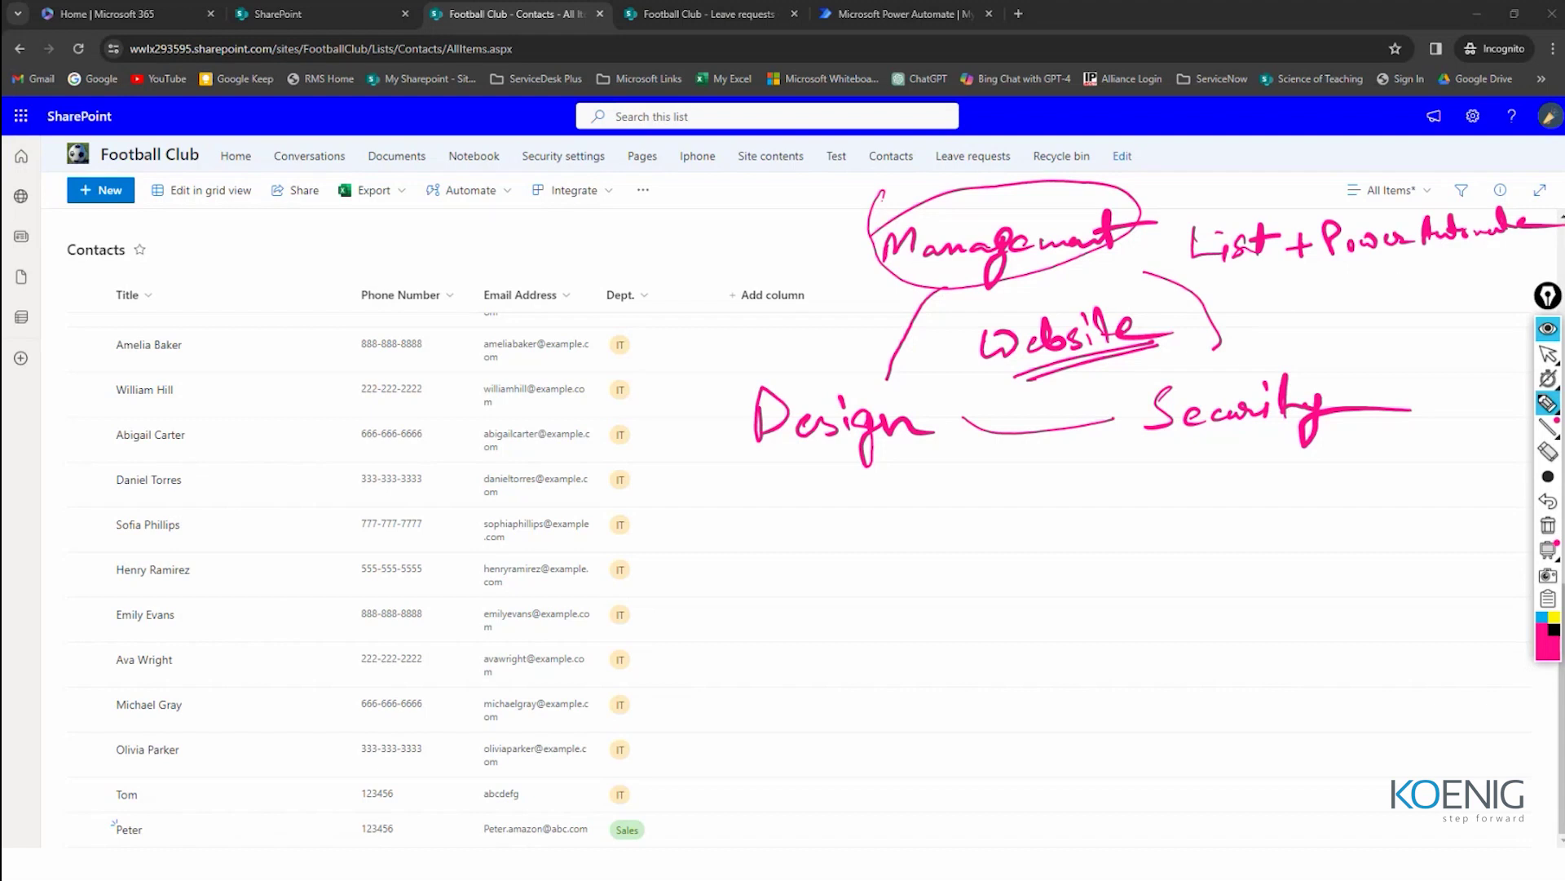
pyautogui.hotkey('ctrl', 'shift', 'h')
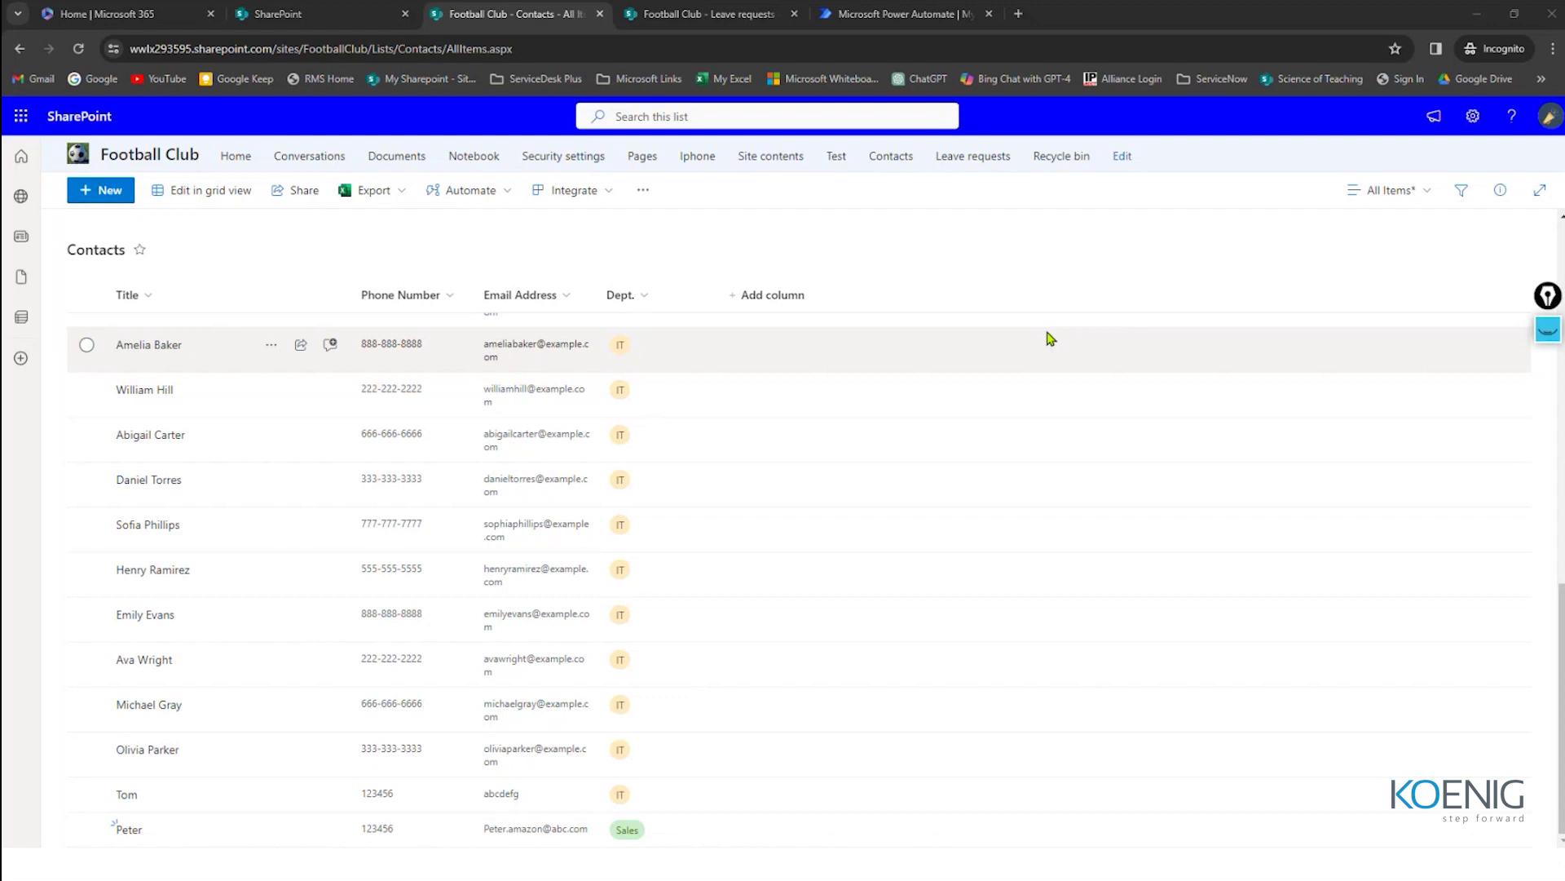
pyautogui.hotkey('alt', 'Tab')
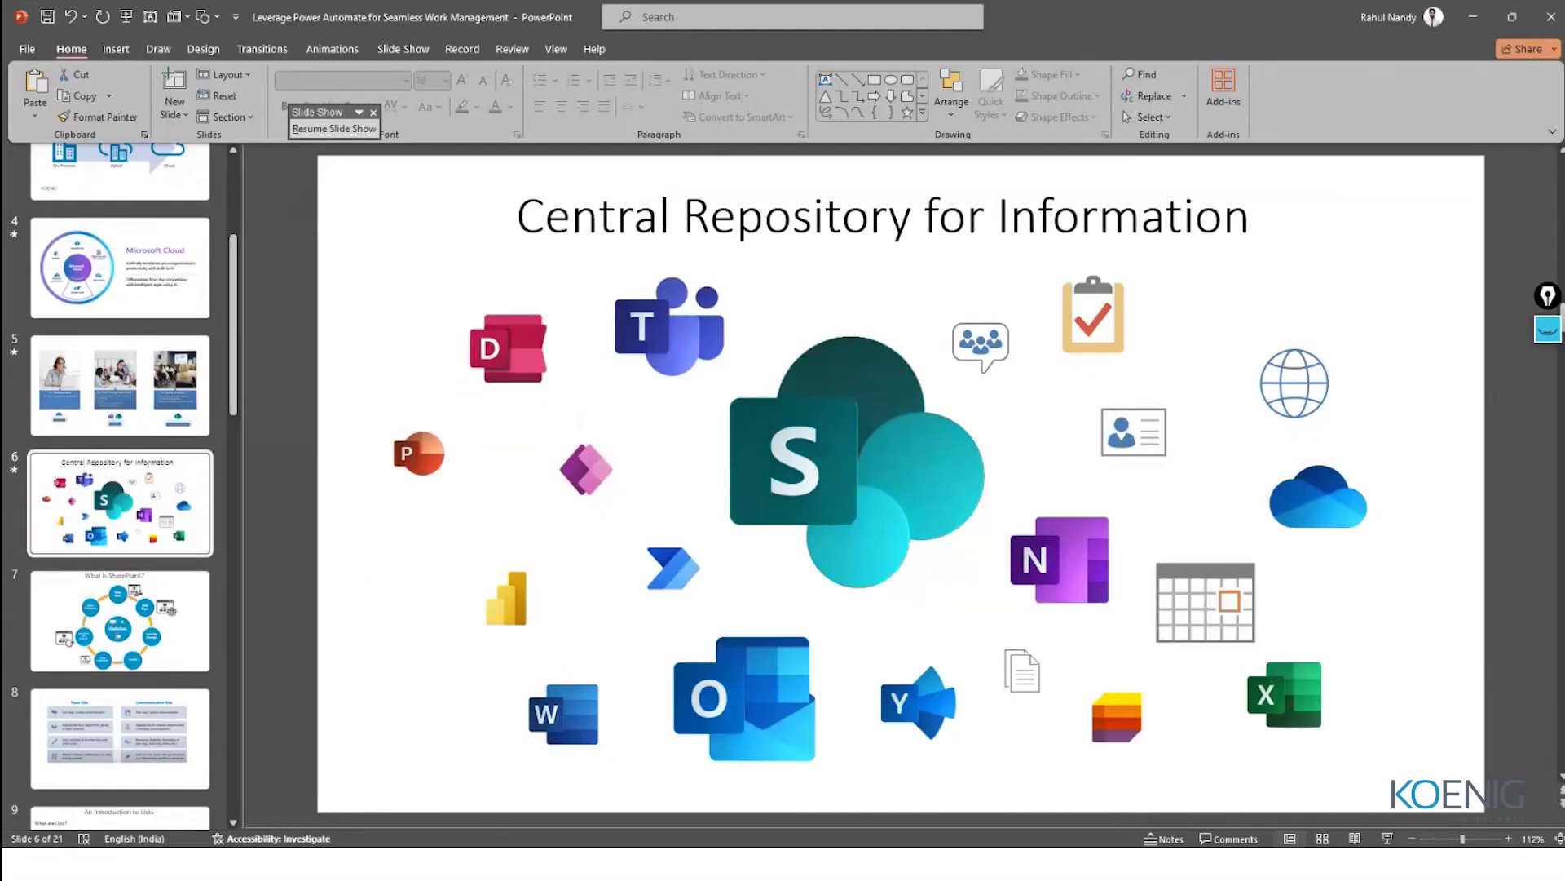
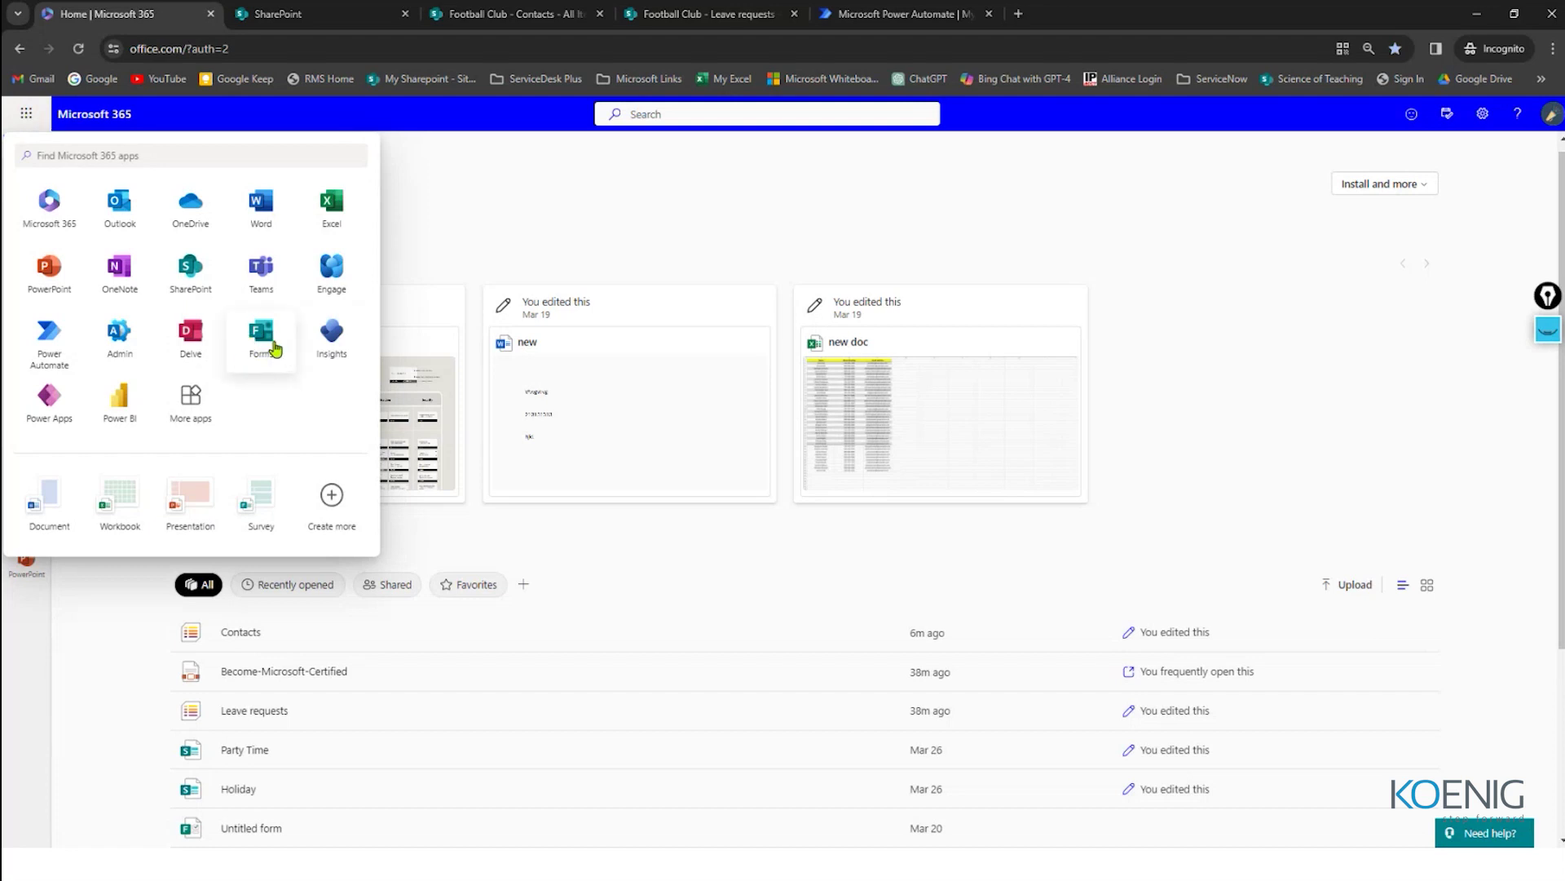
# Step: Launch Forms from the Microsoft 365 app launcher and create a new blank form
pyautogui.click(265, 345)
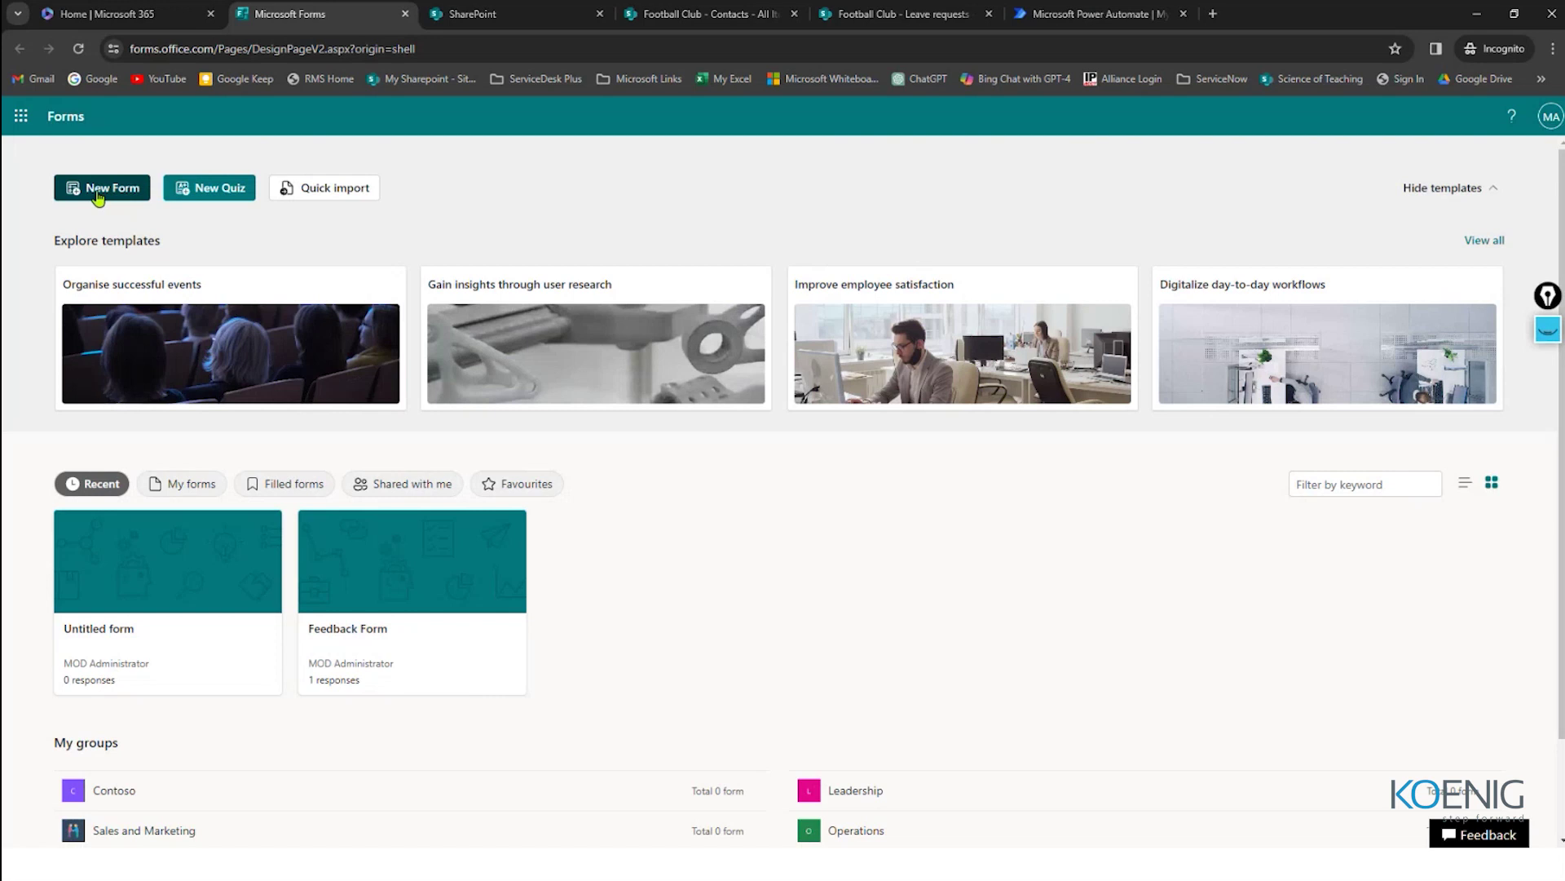
pyautogui.click(98, 196)
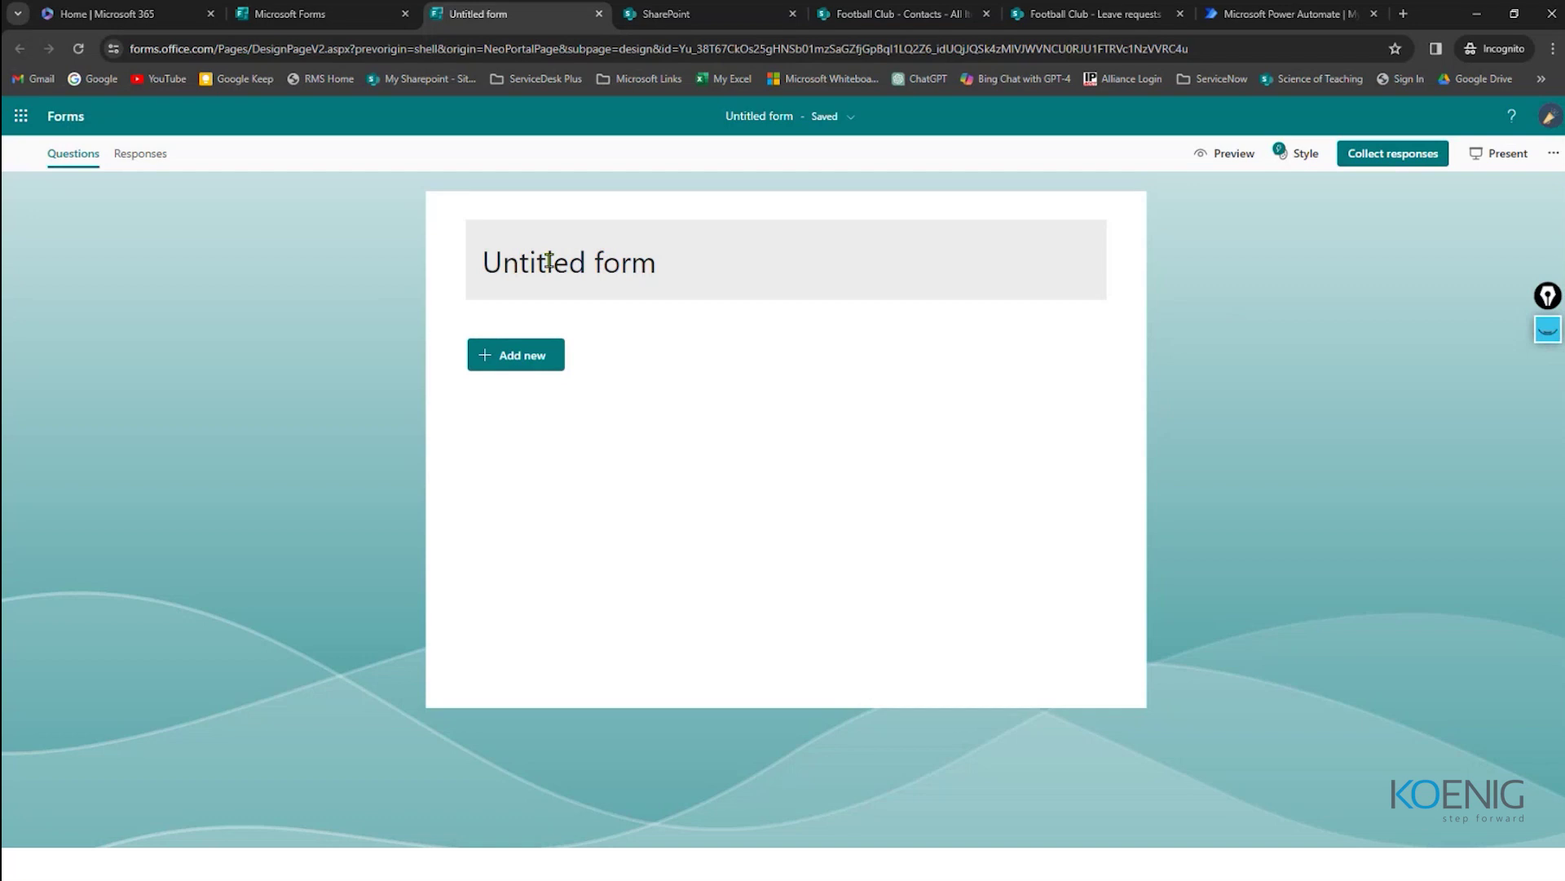
# Step: Review the Football Club Contacts list columns in SharePoint, move its tab left, then return to the untitled form
pyautogui.click(677, 5)
pyautogui.click(896, 13)
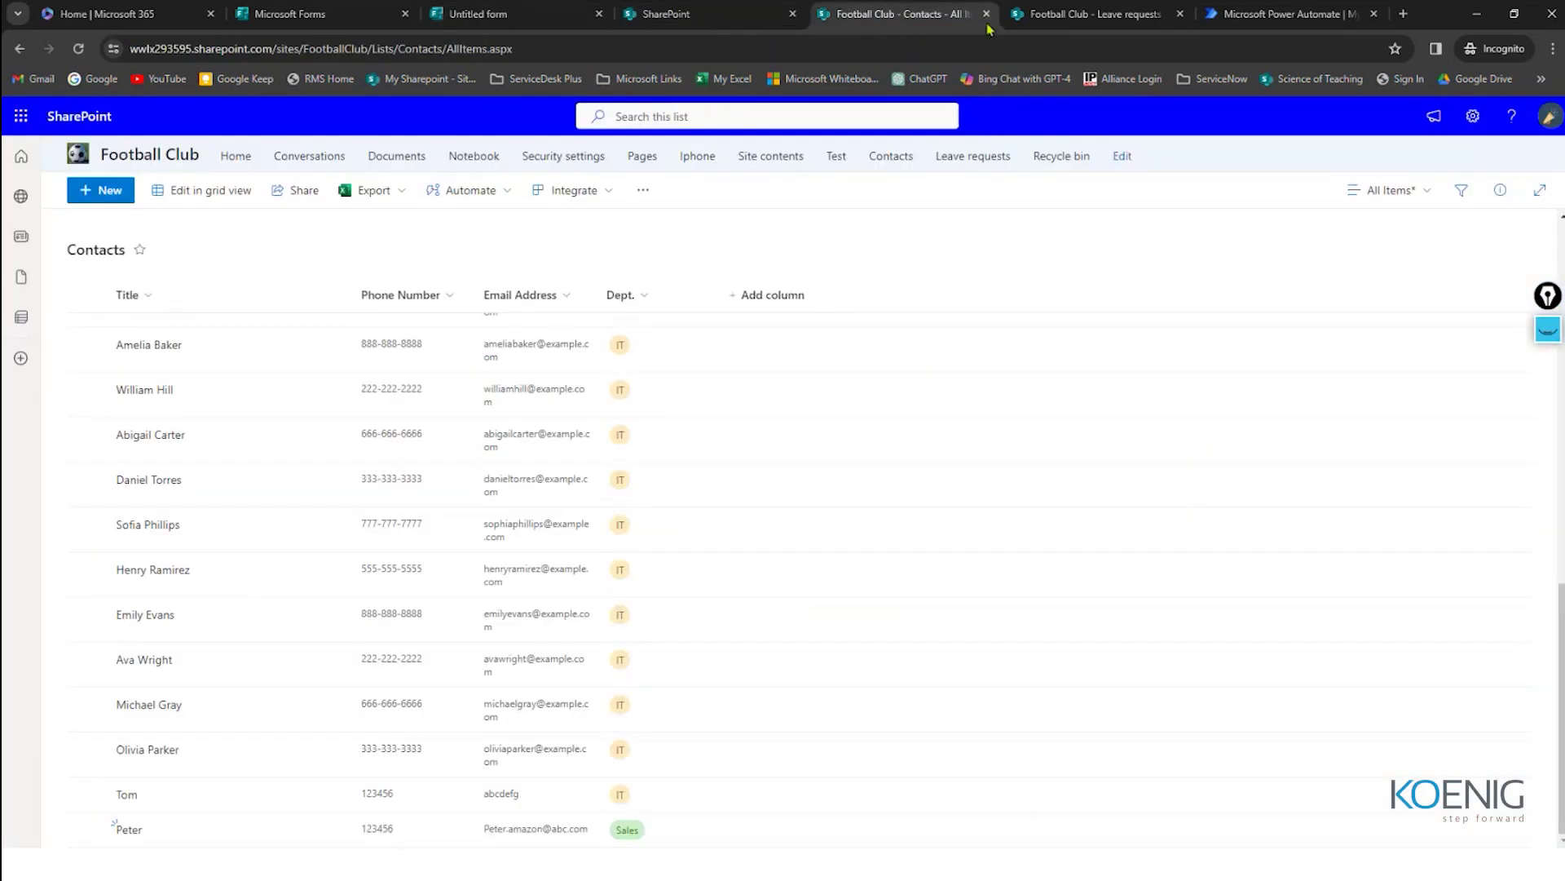
pyautogui.moveTo(897, 14); pyautogui.dragTo(760, 11)
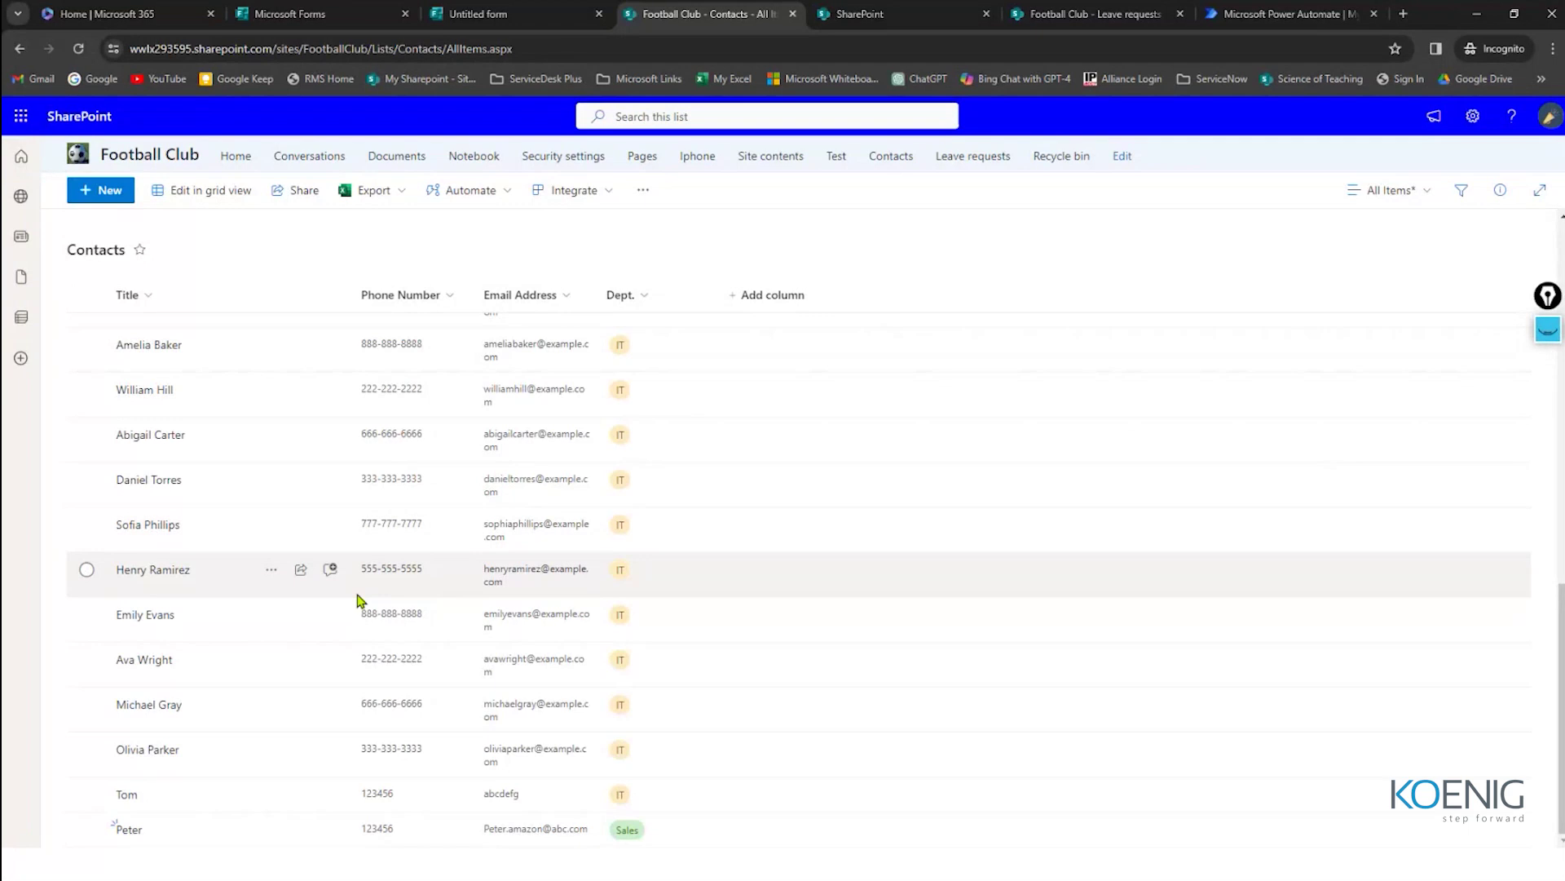
pyautogui.click(505, 10)
# Step: Title the form 'Employee details'
pyautogui.click(594, 308)
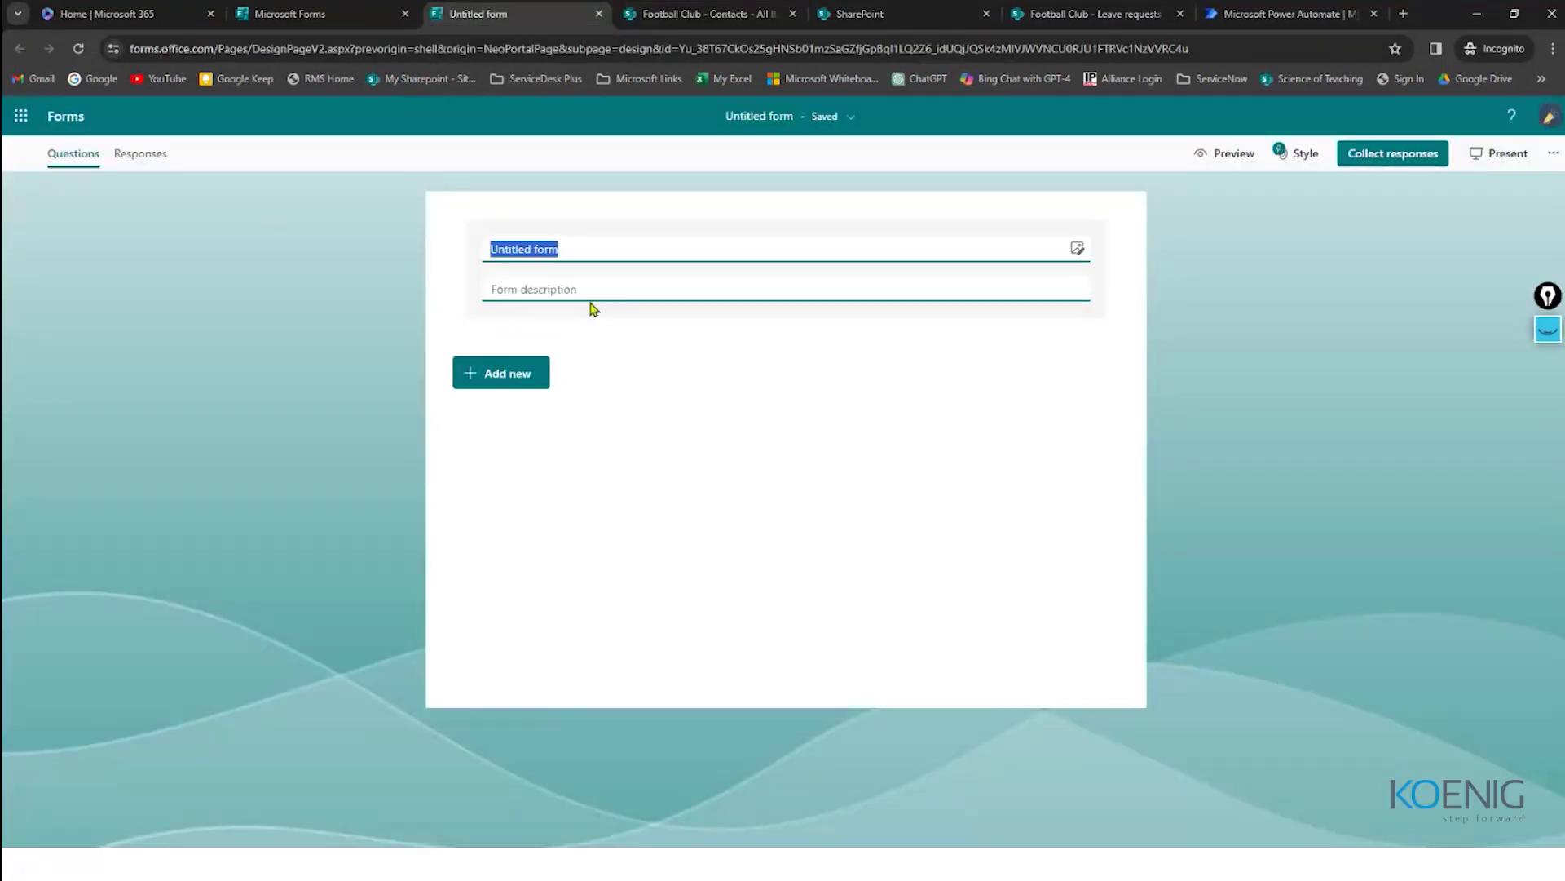
pyautogui.write('Employee ')
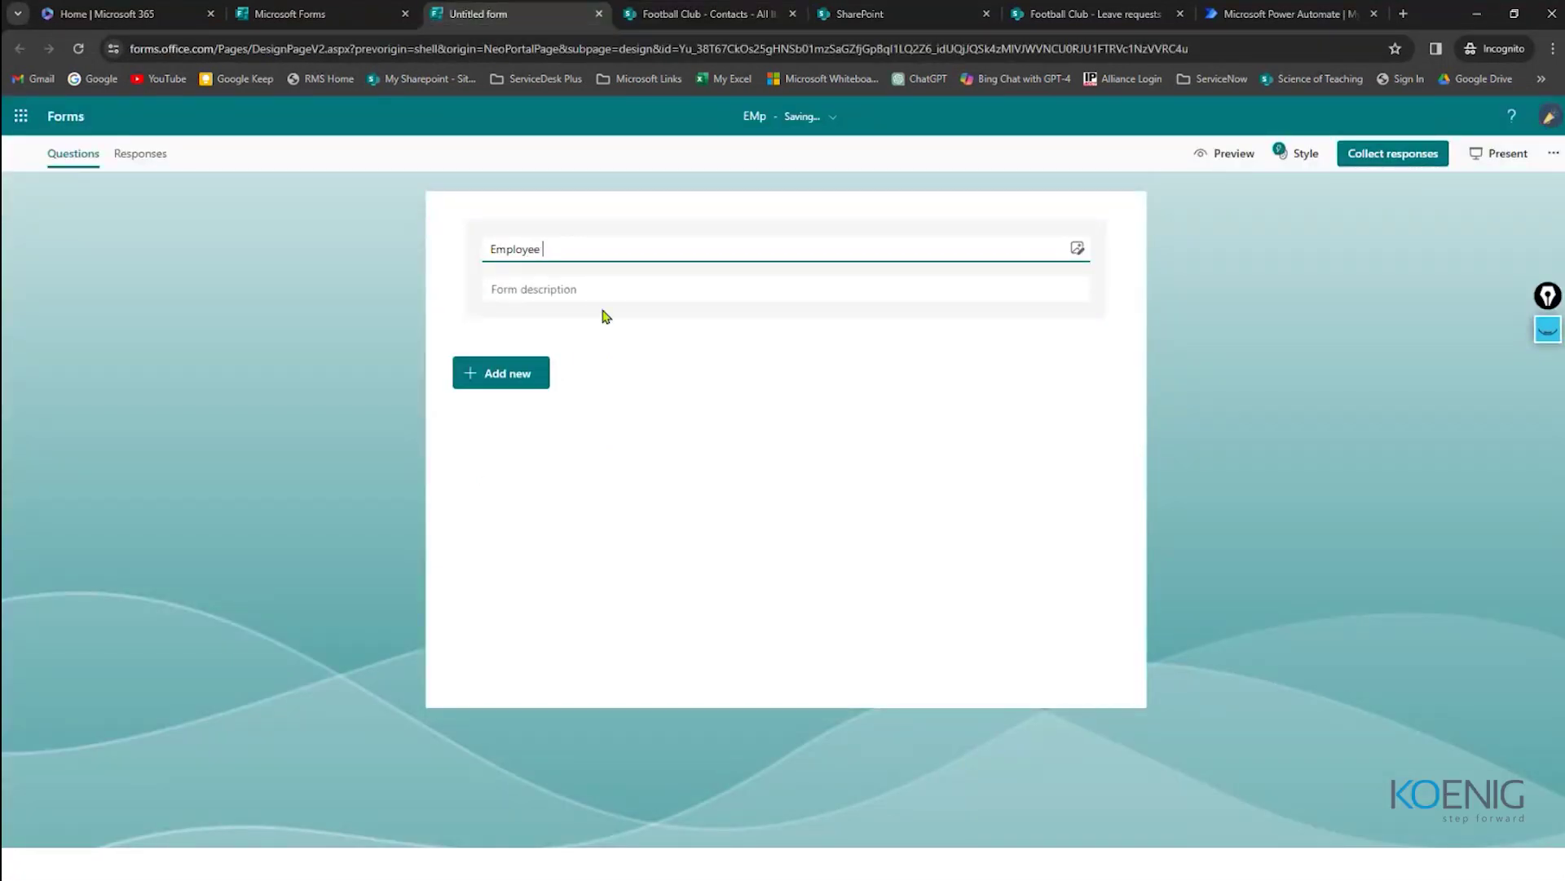
pyautogui.write('details')
pyautogui.click(601, 315)
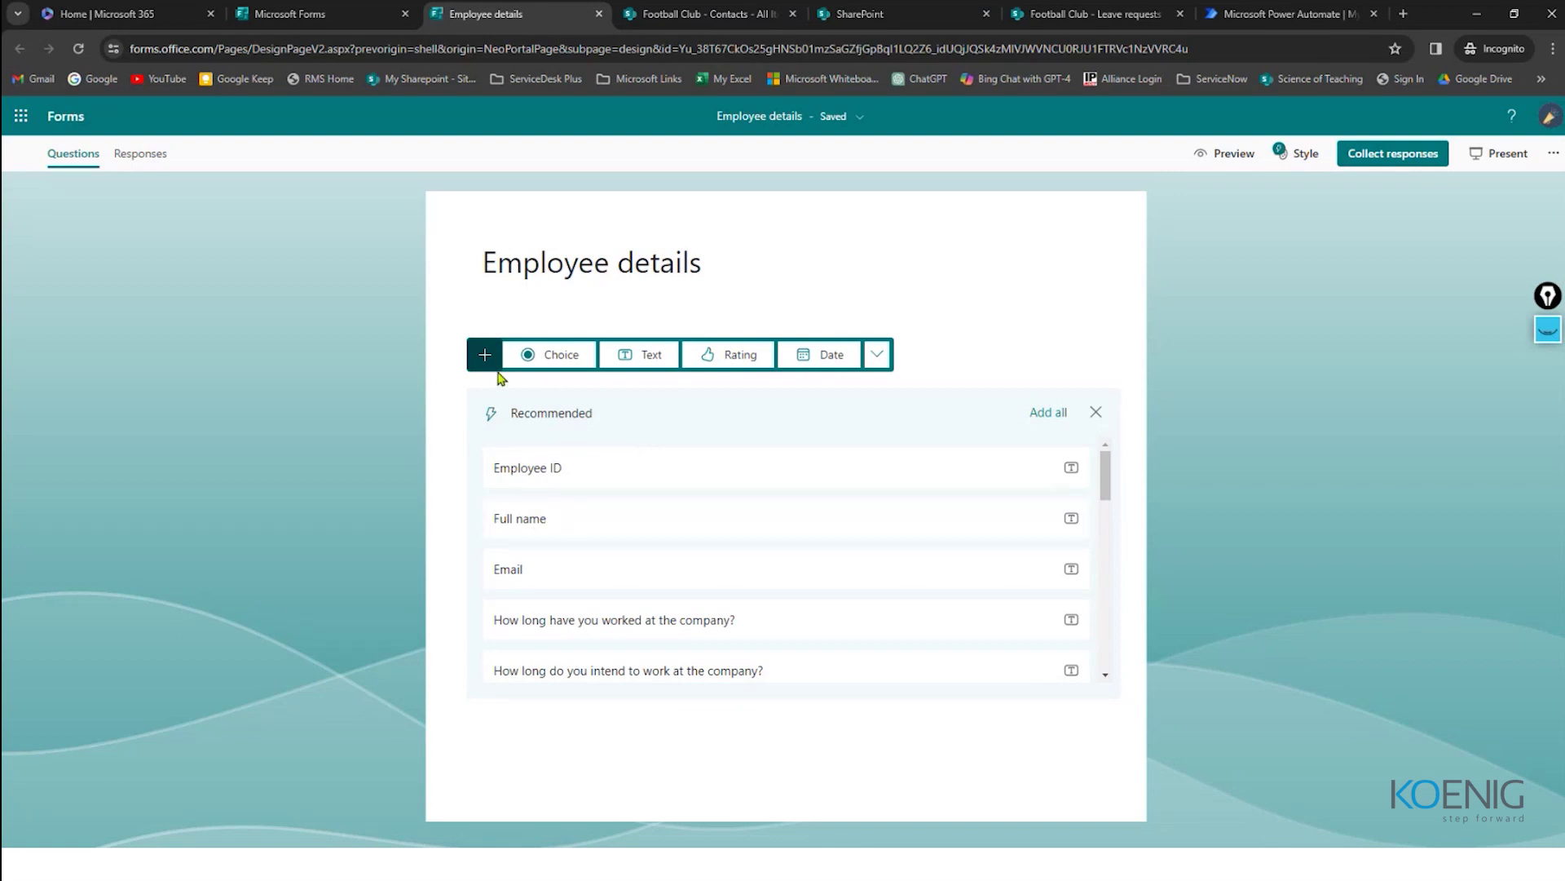
# Step: Add a text question named 'Title' and compare it against the Contacts list columns
pyautogui.click(640, 357)
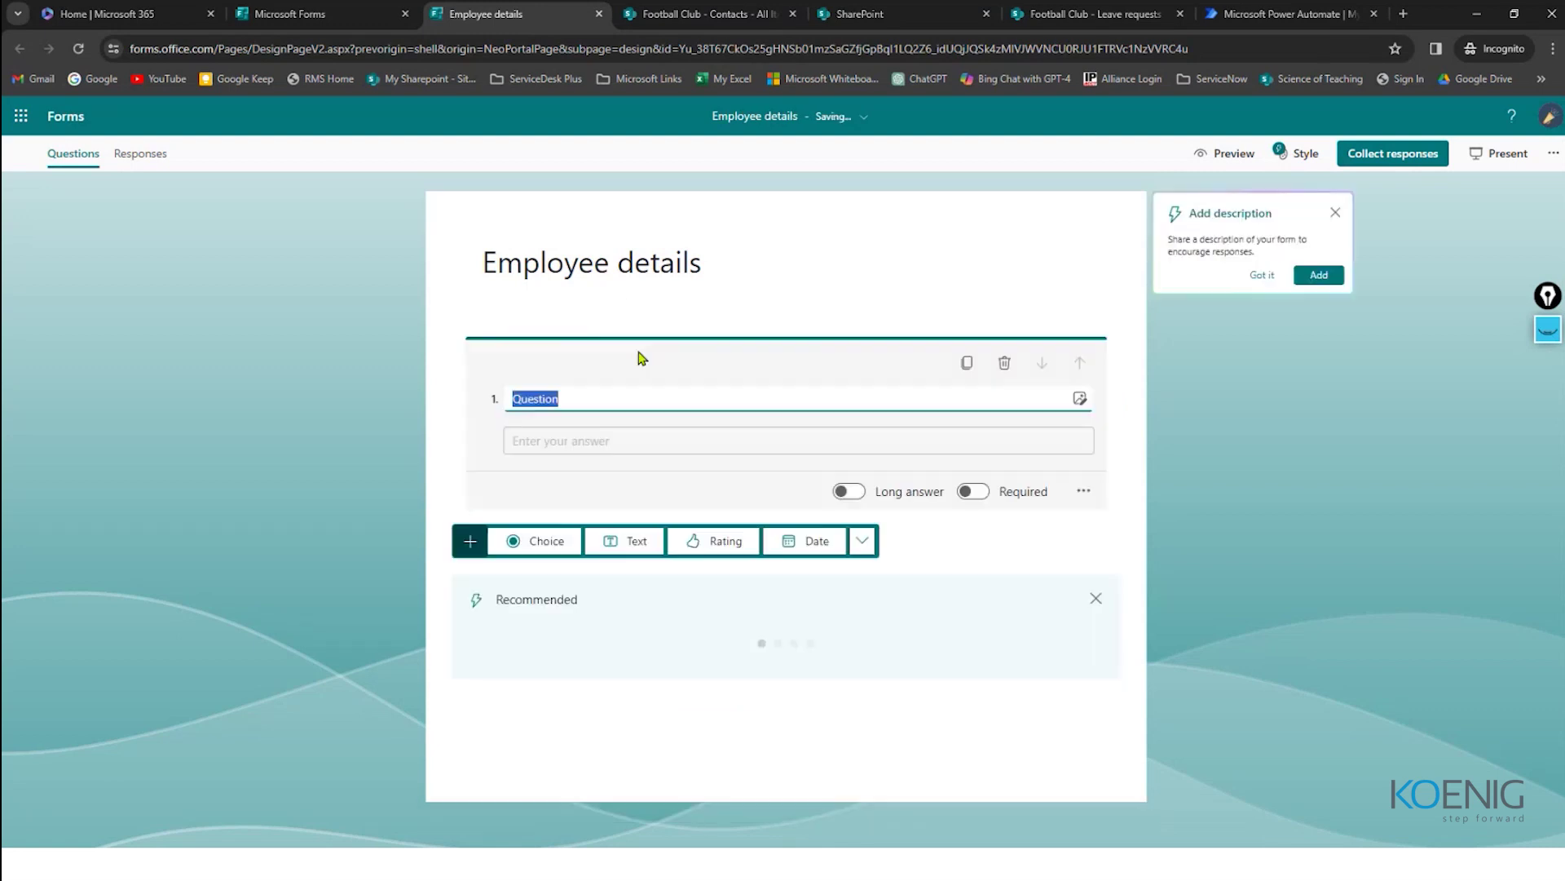
pyautogui.write('Tit')
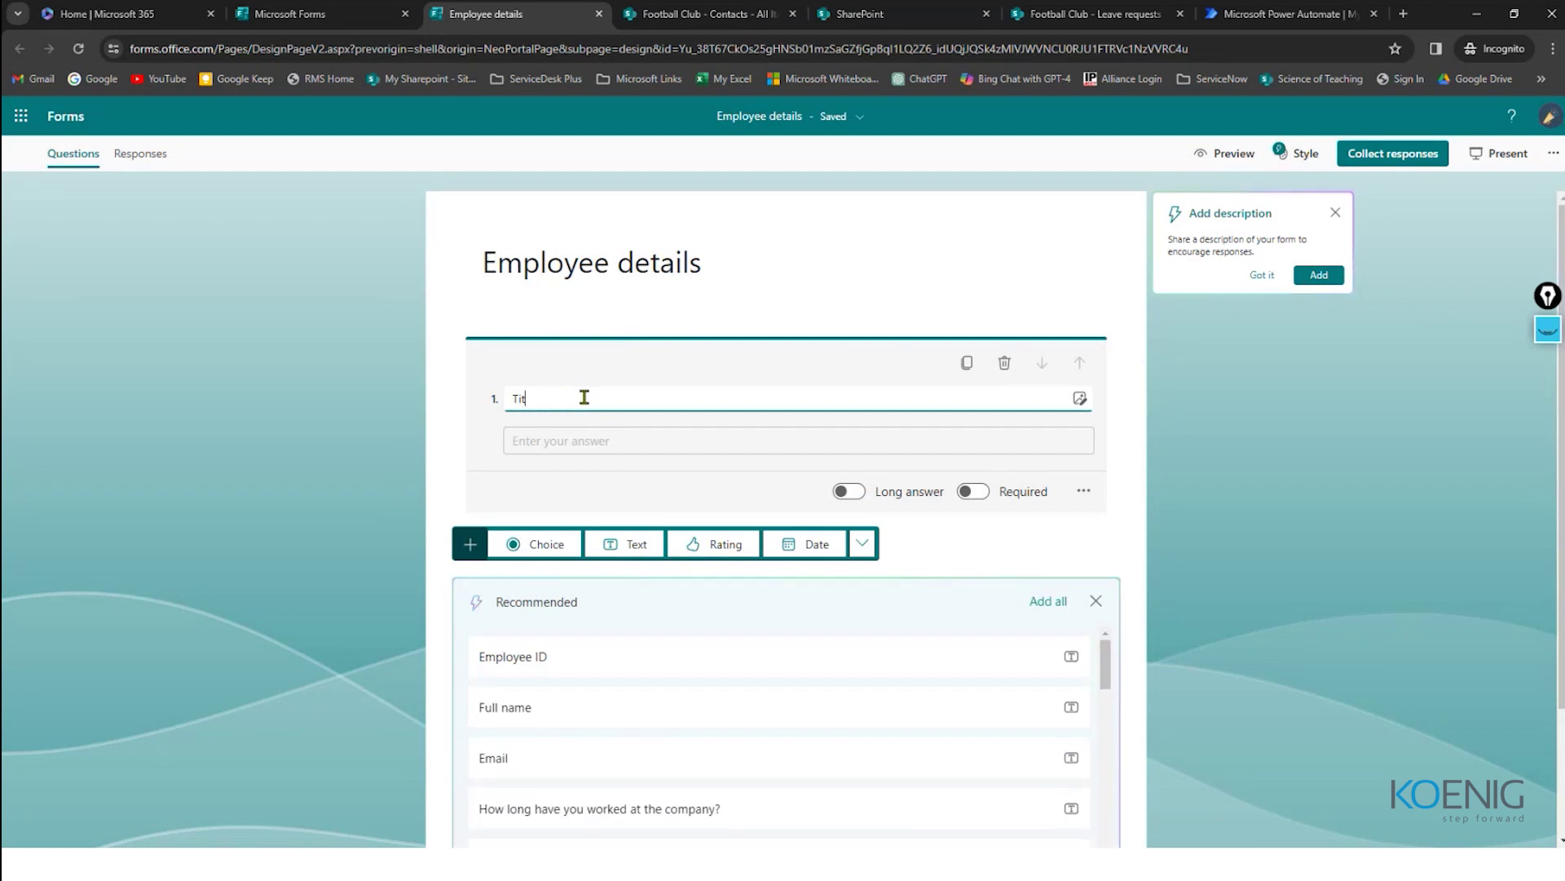
pyautogui.write('le')
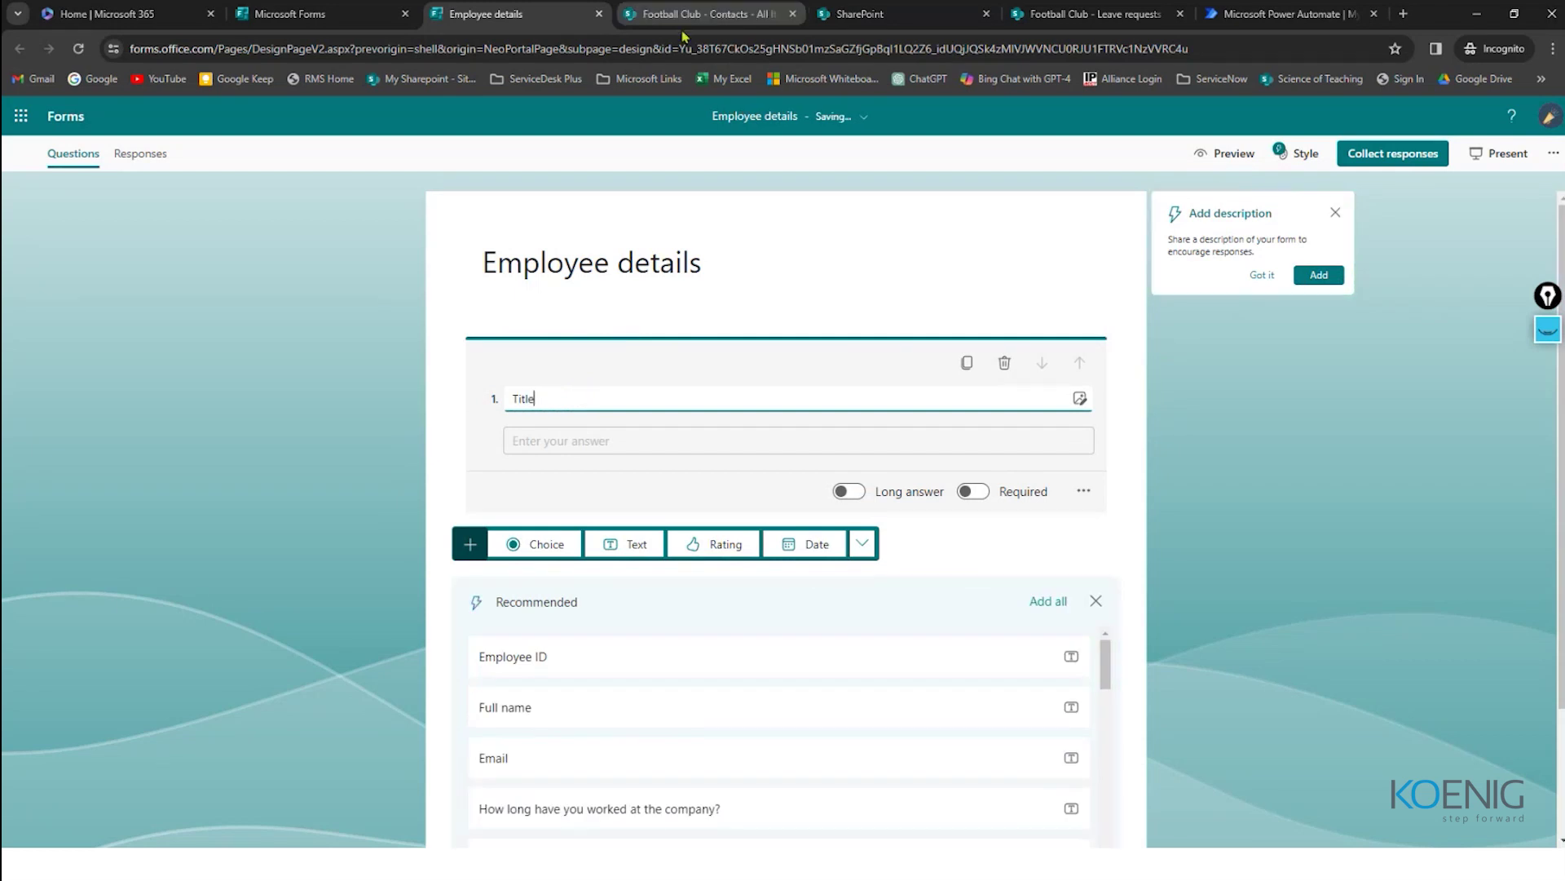
pyautogui.click(675, 17)
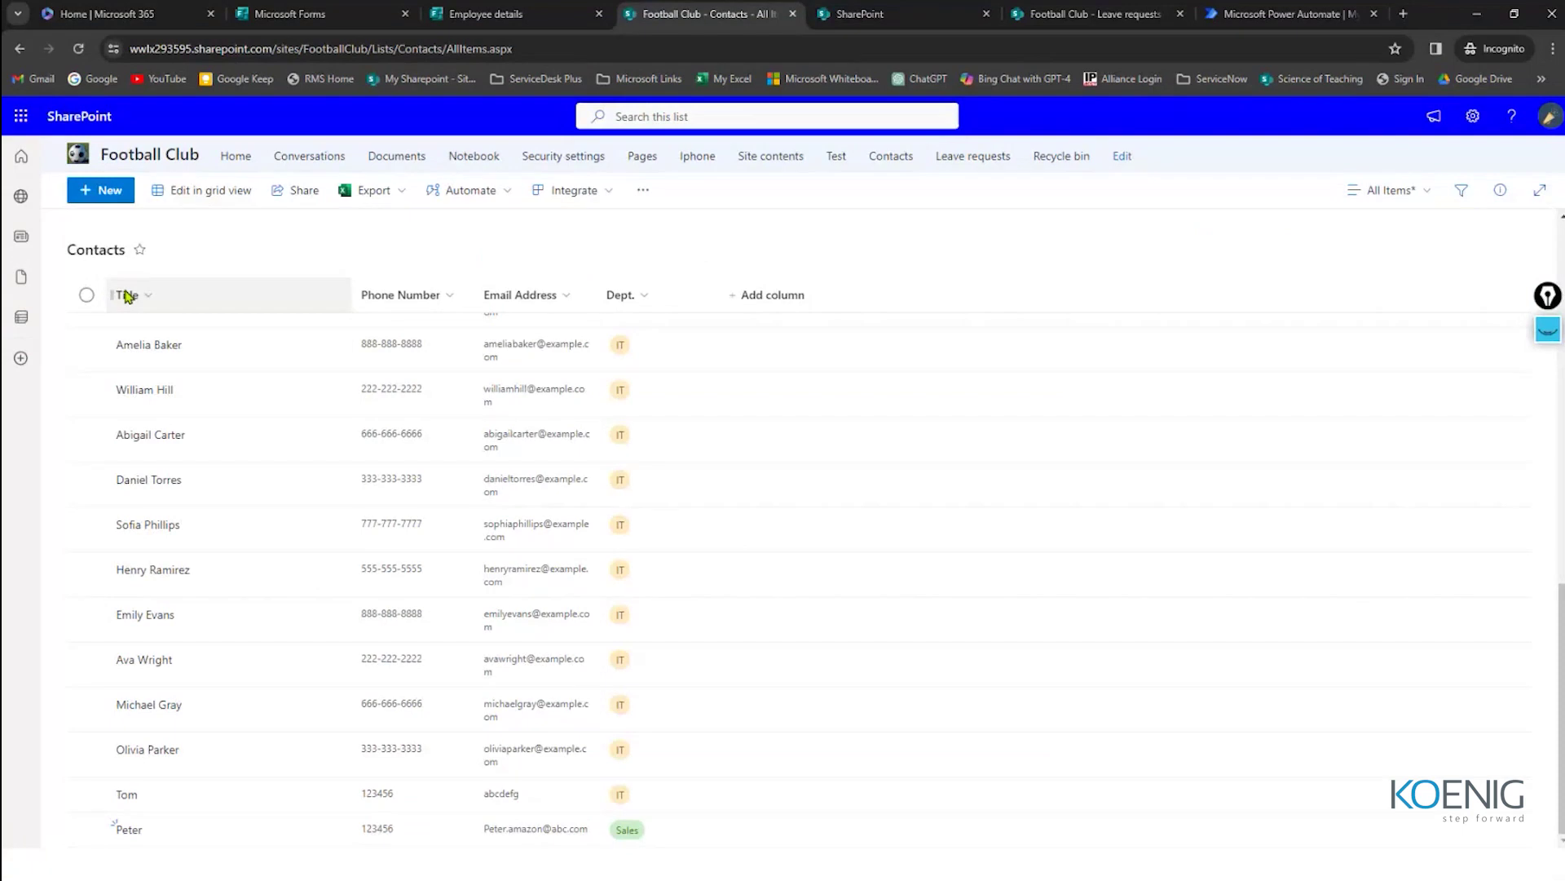
pyautogui.hotkey('ctrl', 'shift', 'Tab')
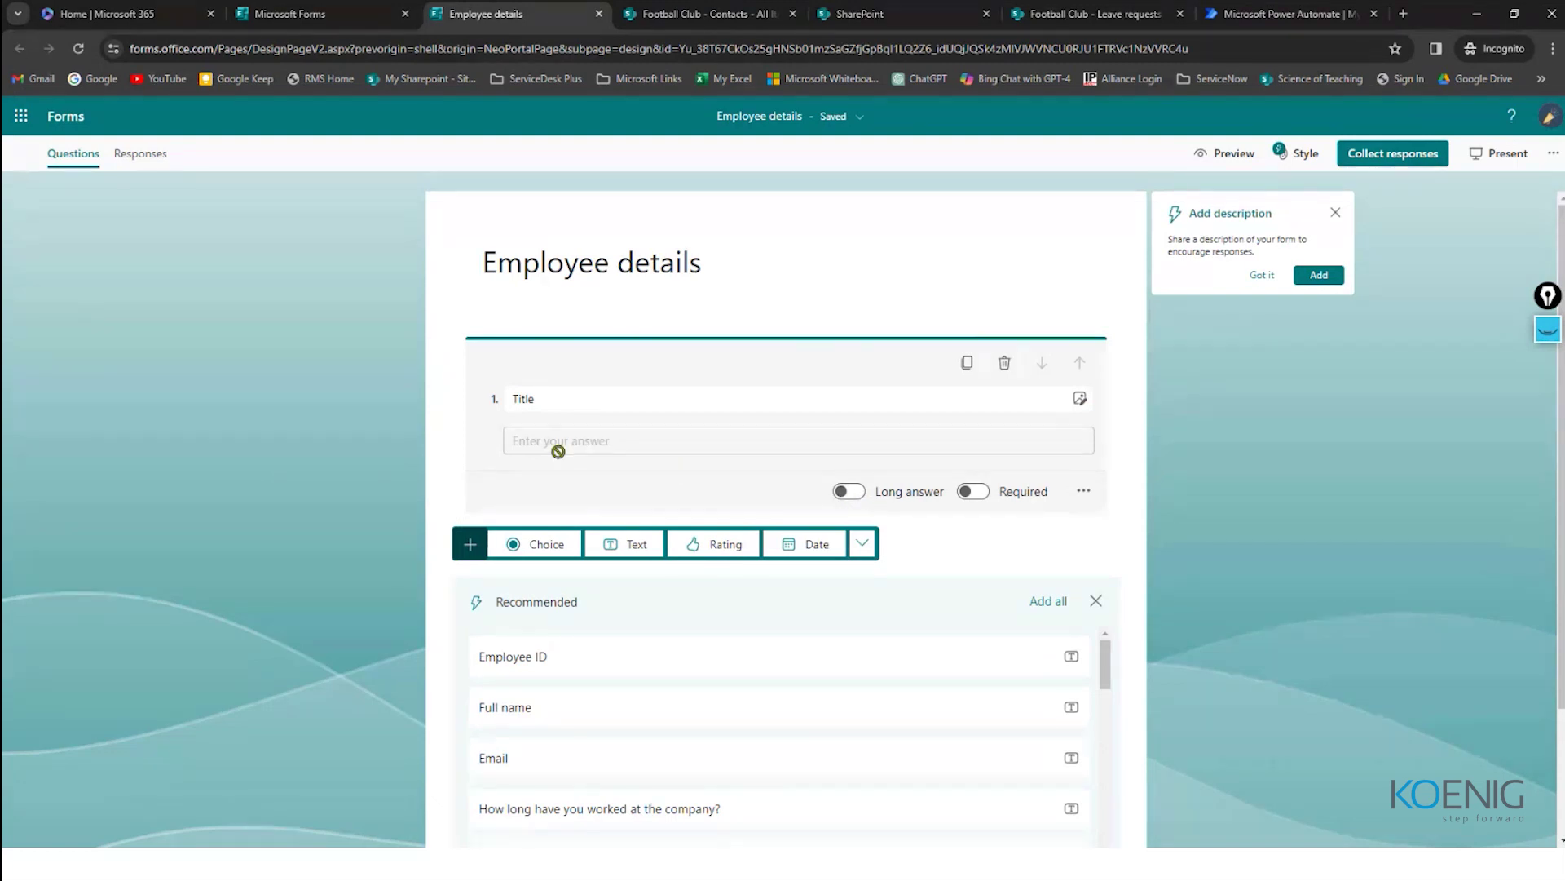
pyautogui.click(700, 14)
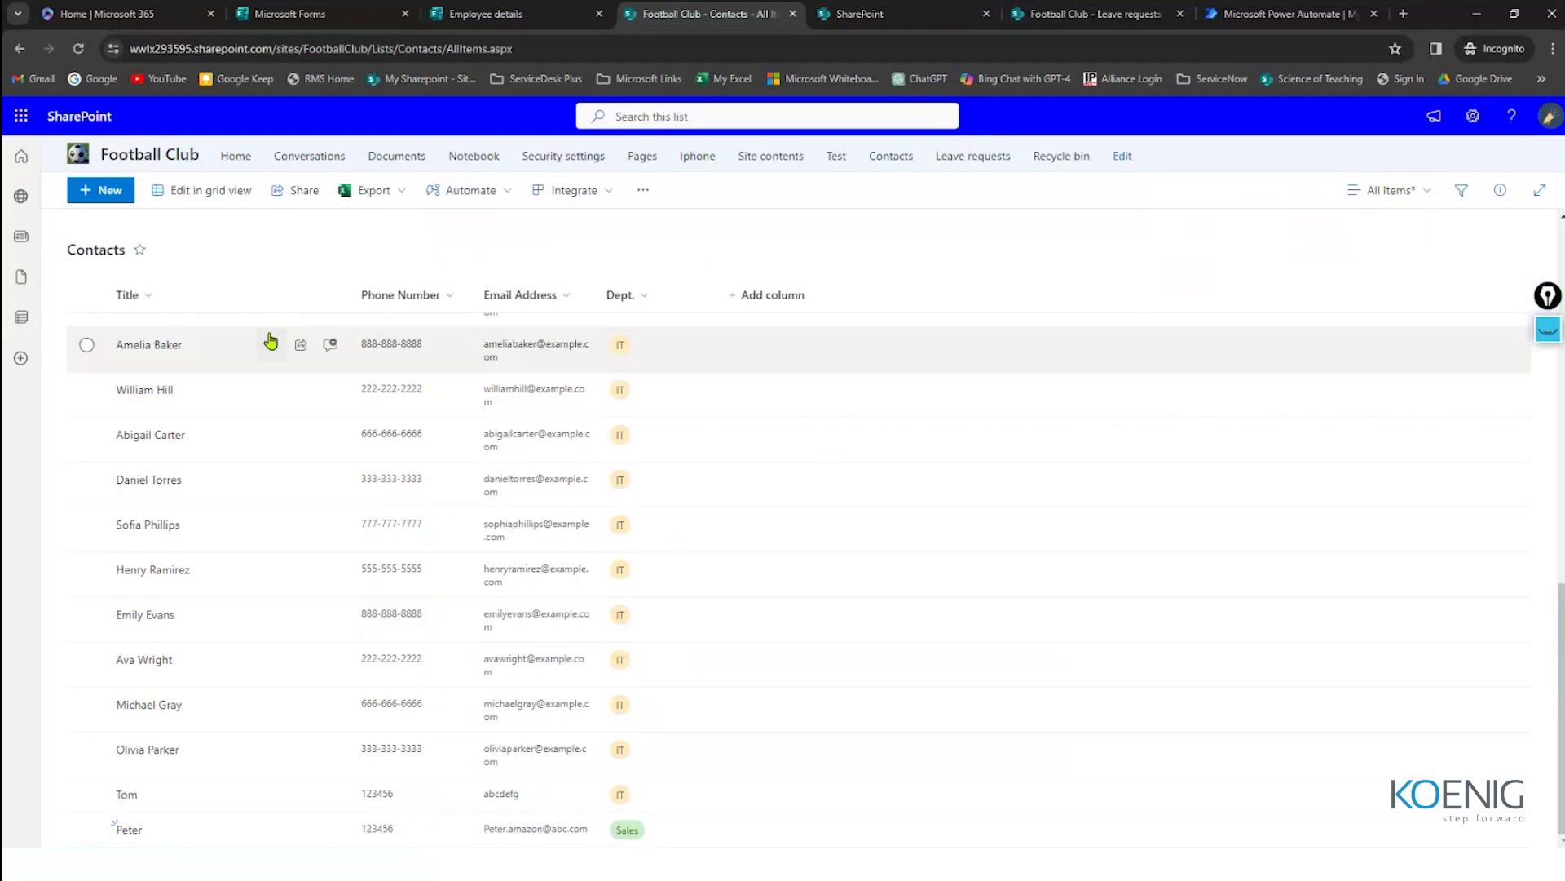
# Step: Add a second text question named 'Phone No.'
pyautogui.click(513, 14)
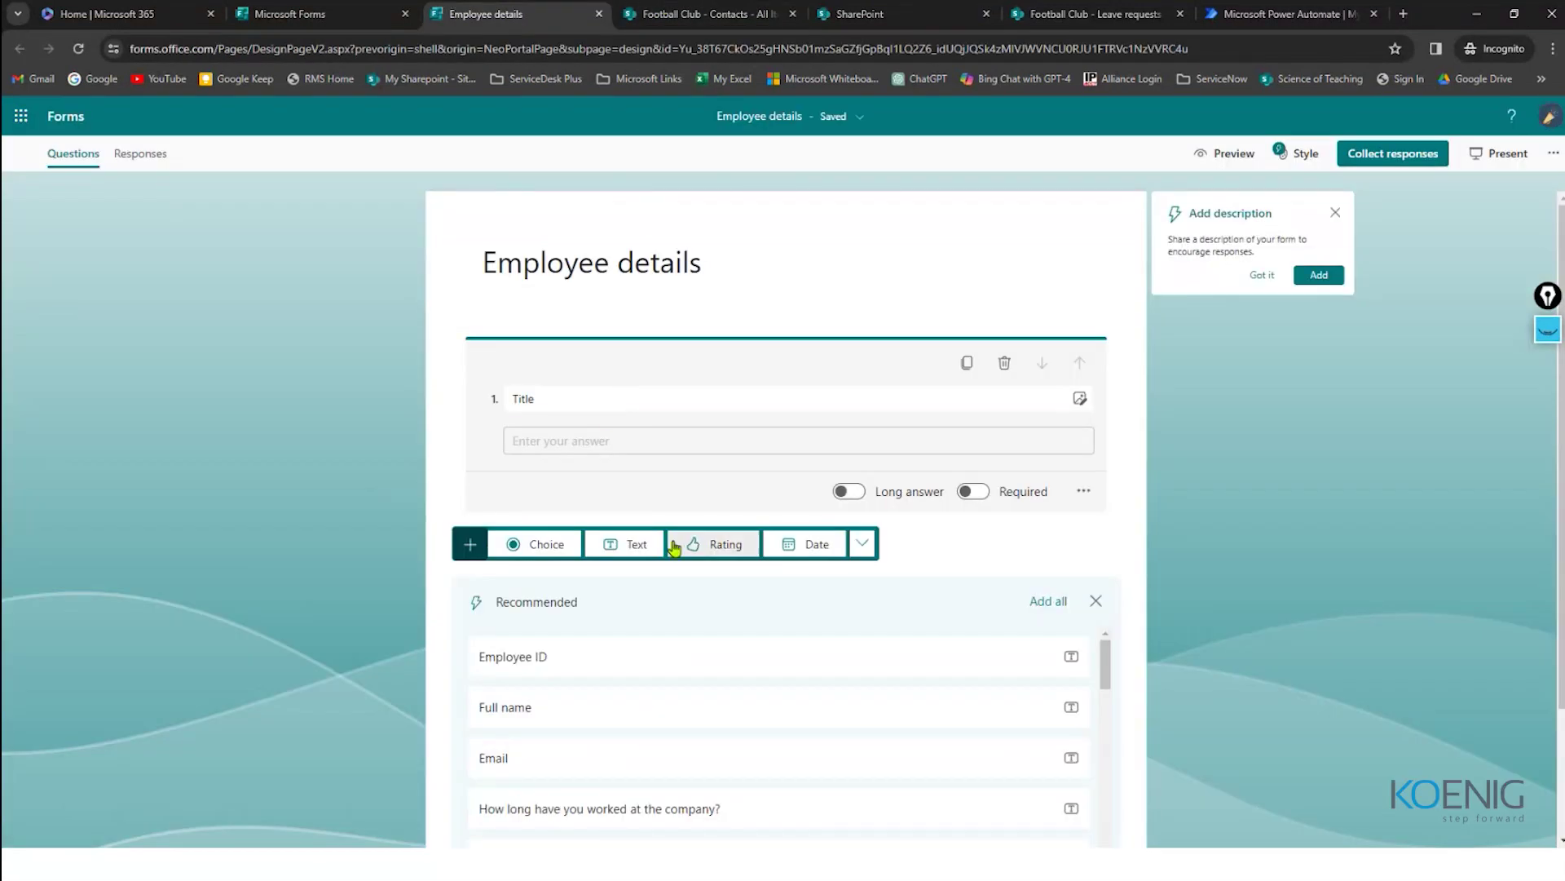
pyautogui.scroll(-1, 576, 453)
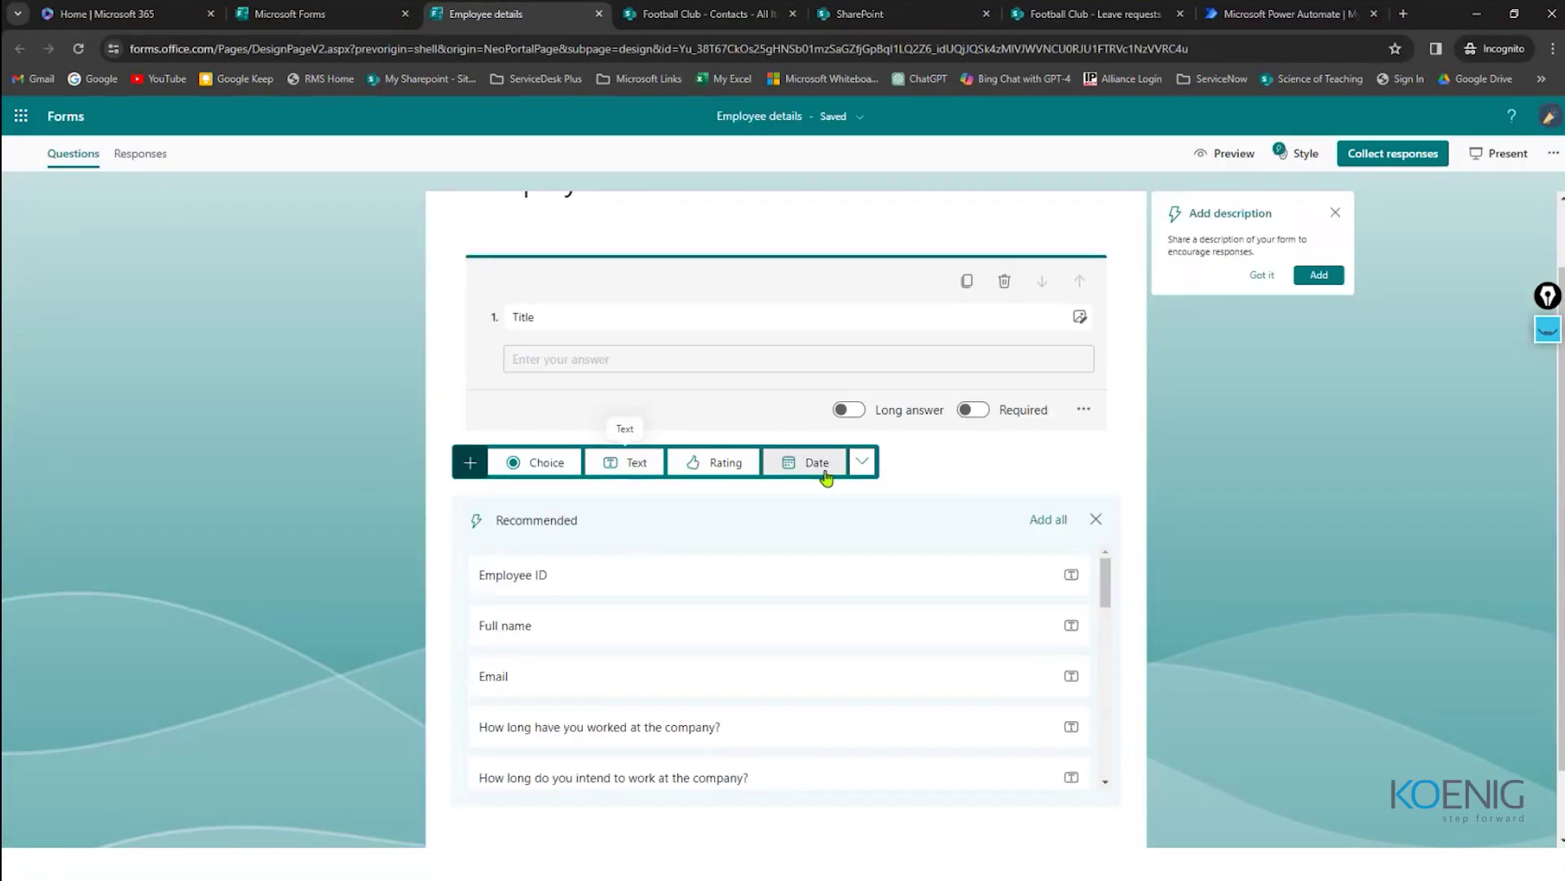
pyautogui.click(861, 461)
pyautogui.click(862, 463)
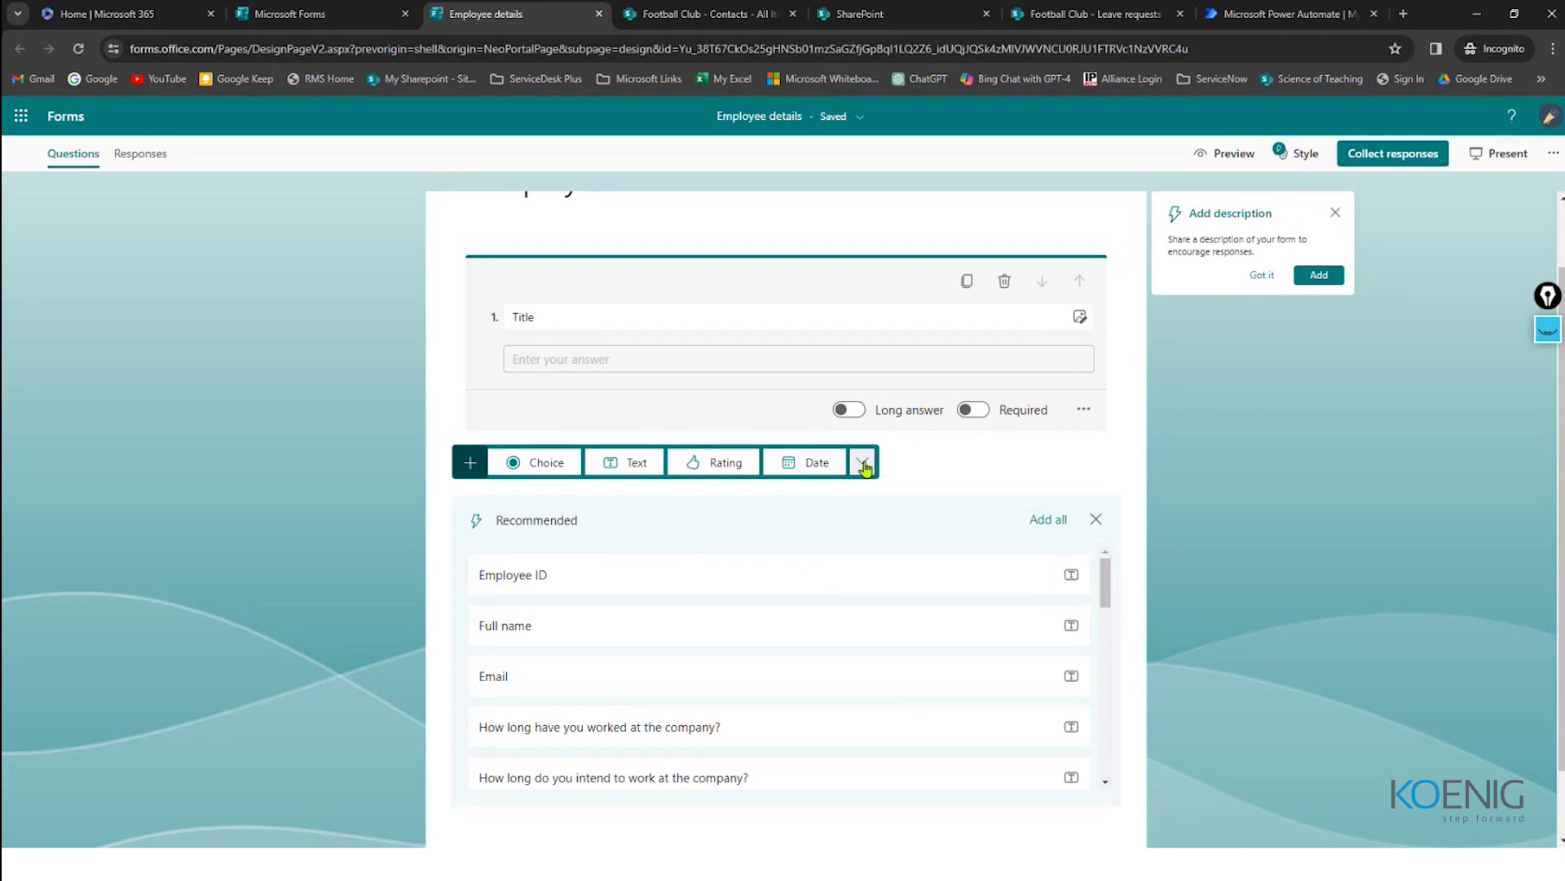
pyautogui.click(630, 465)
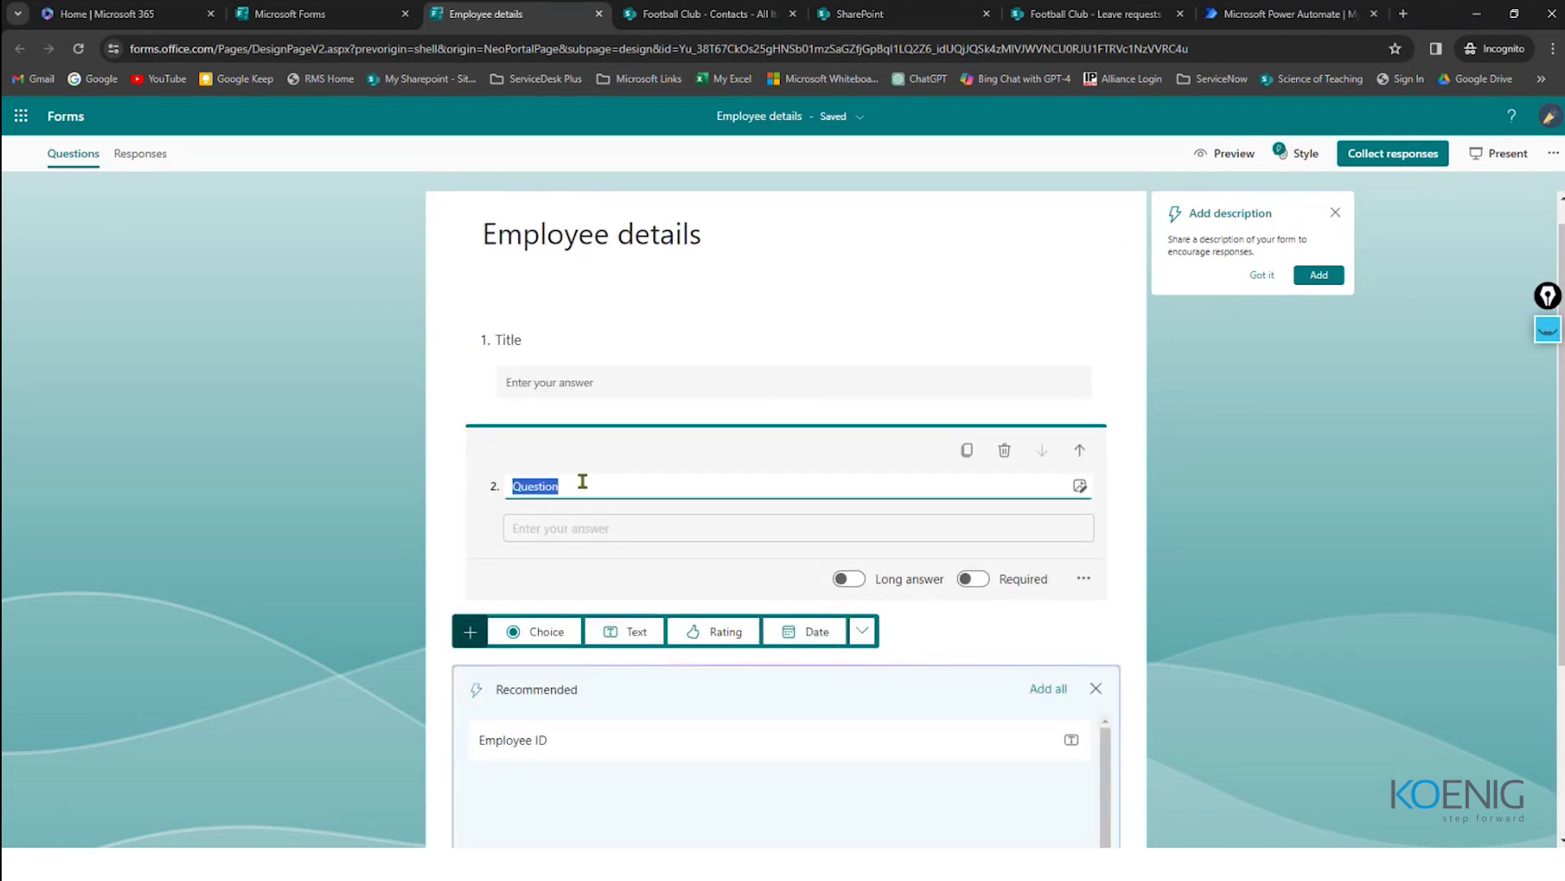
pyautogui.write('Phone N')
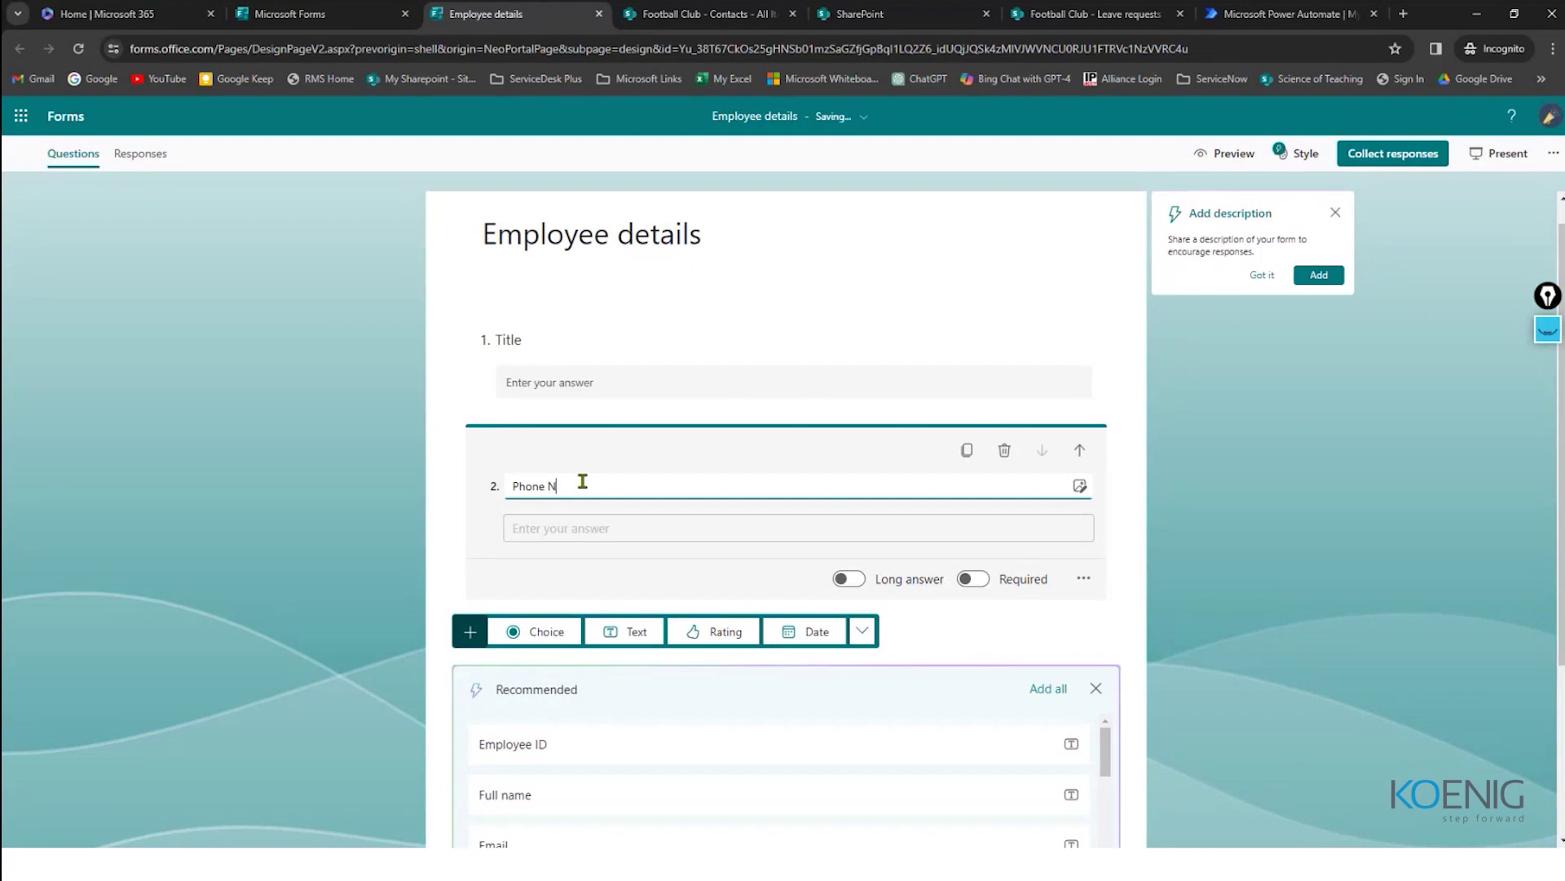
pyautogui.write('o.')
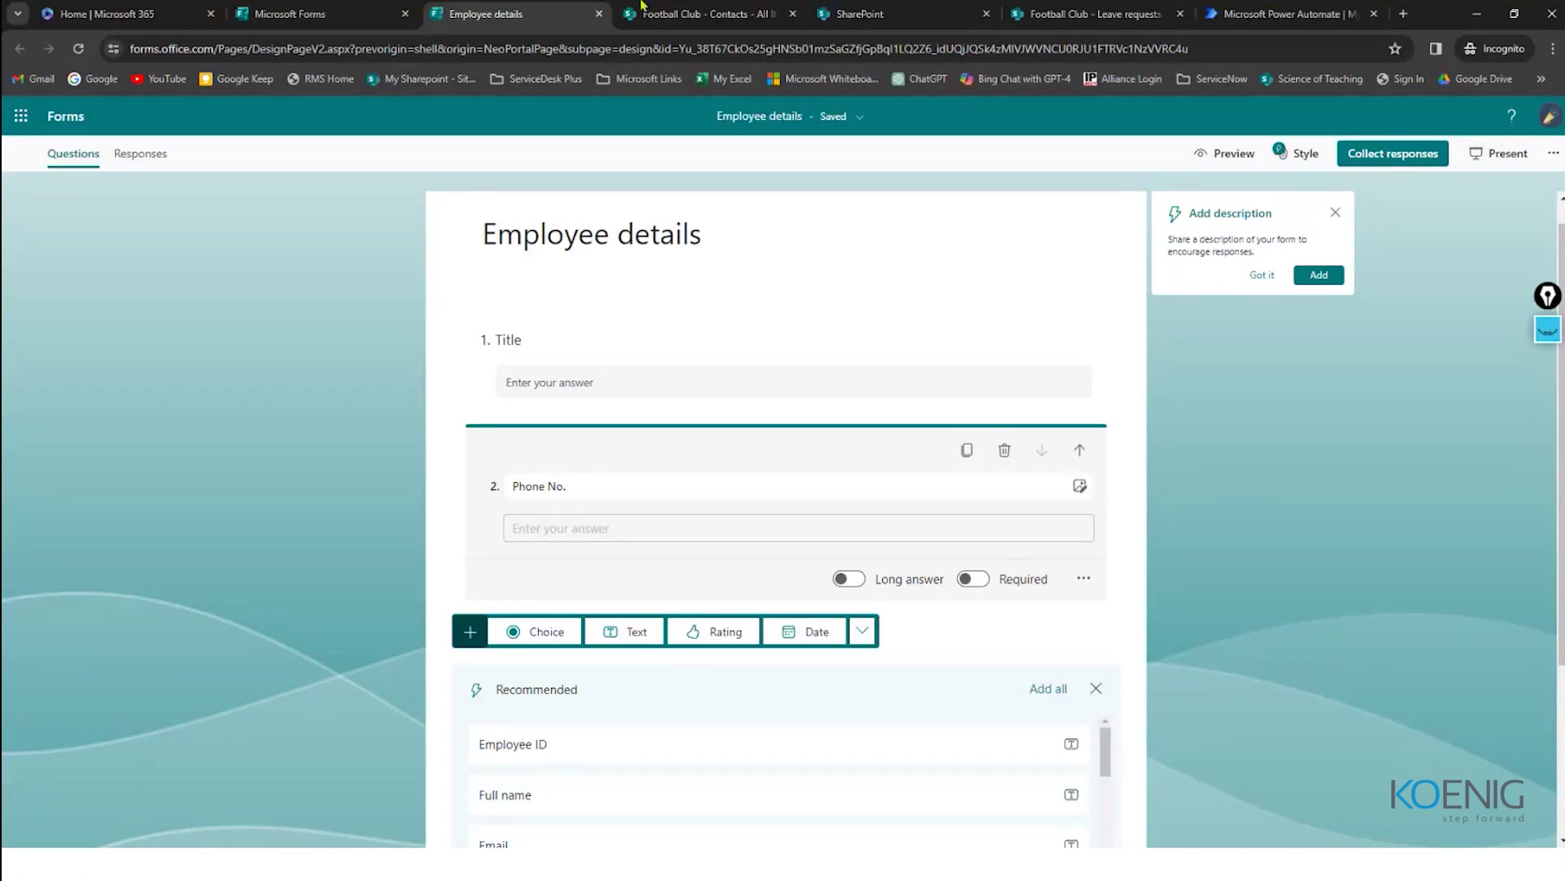
# Step: Add a third text question named 'Email Address', checking the Contacts columns along the way
pyautogui.hotkey('ctrl', 'Tab')
pyautogui.hotkey('ctrl', 'shift', 'Tab')
pyautogui.click(613, 631)
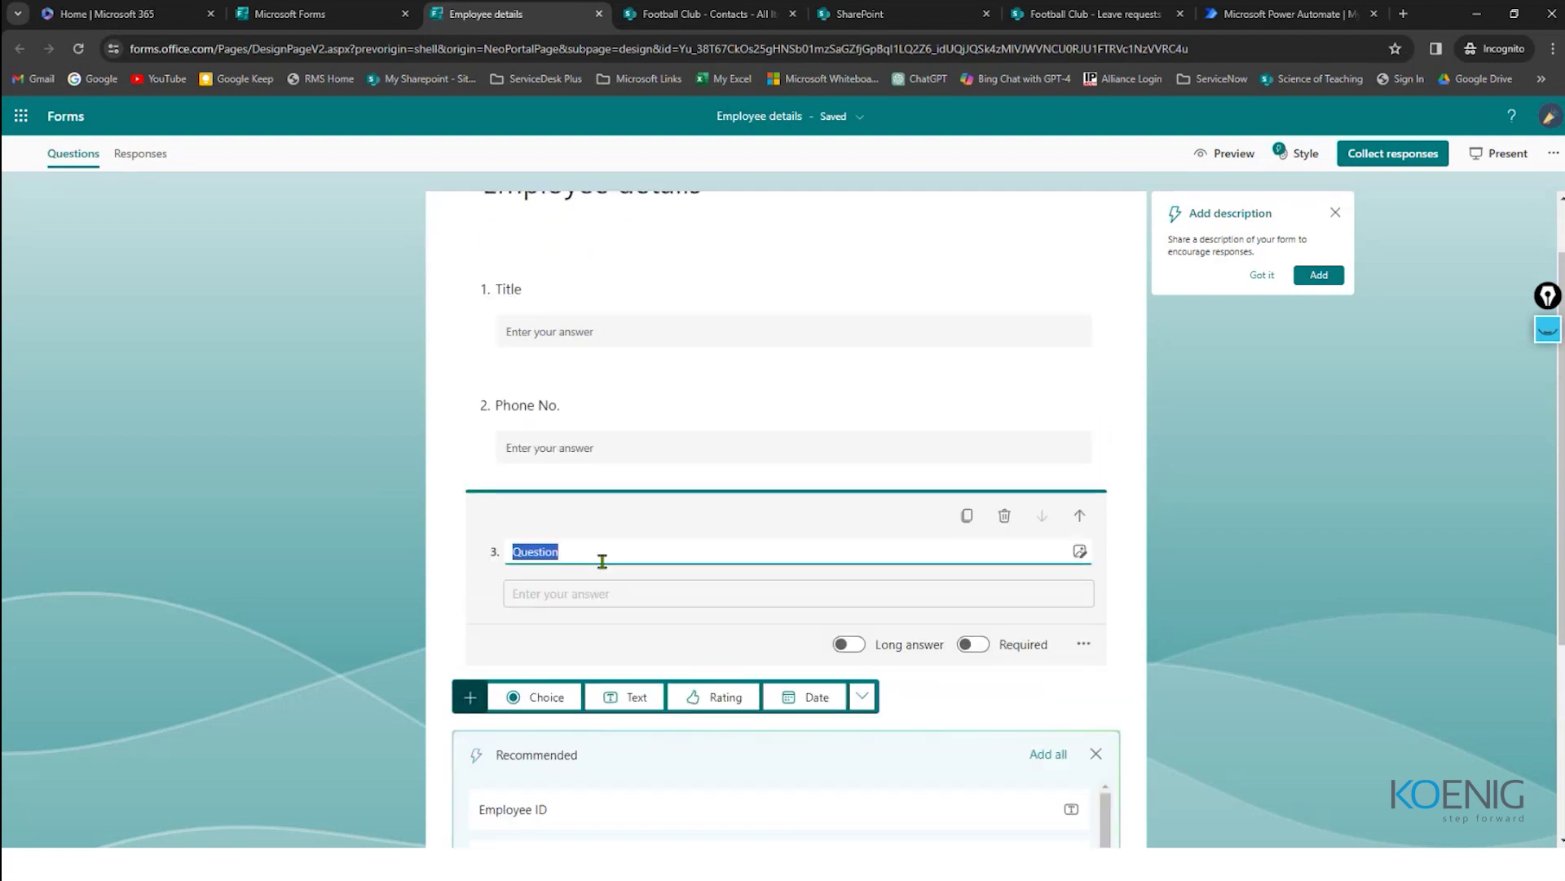
pyautogui.write('Em')
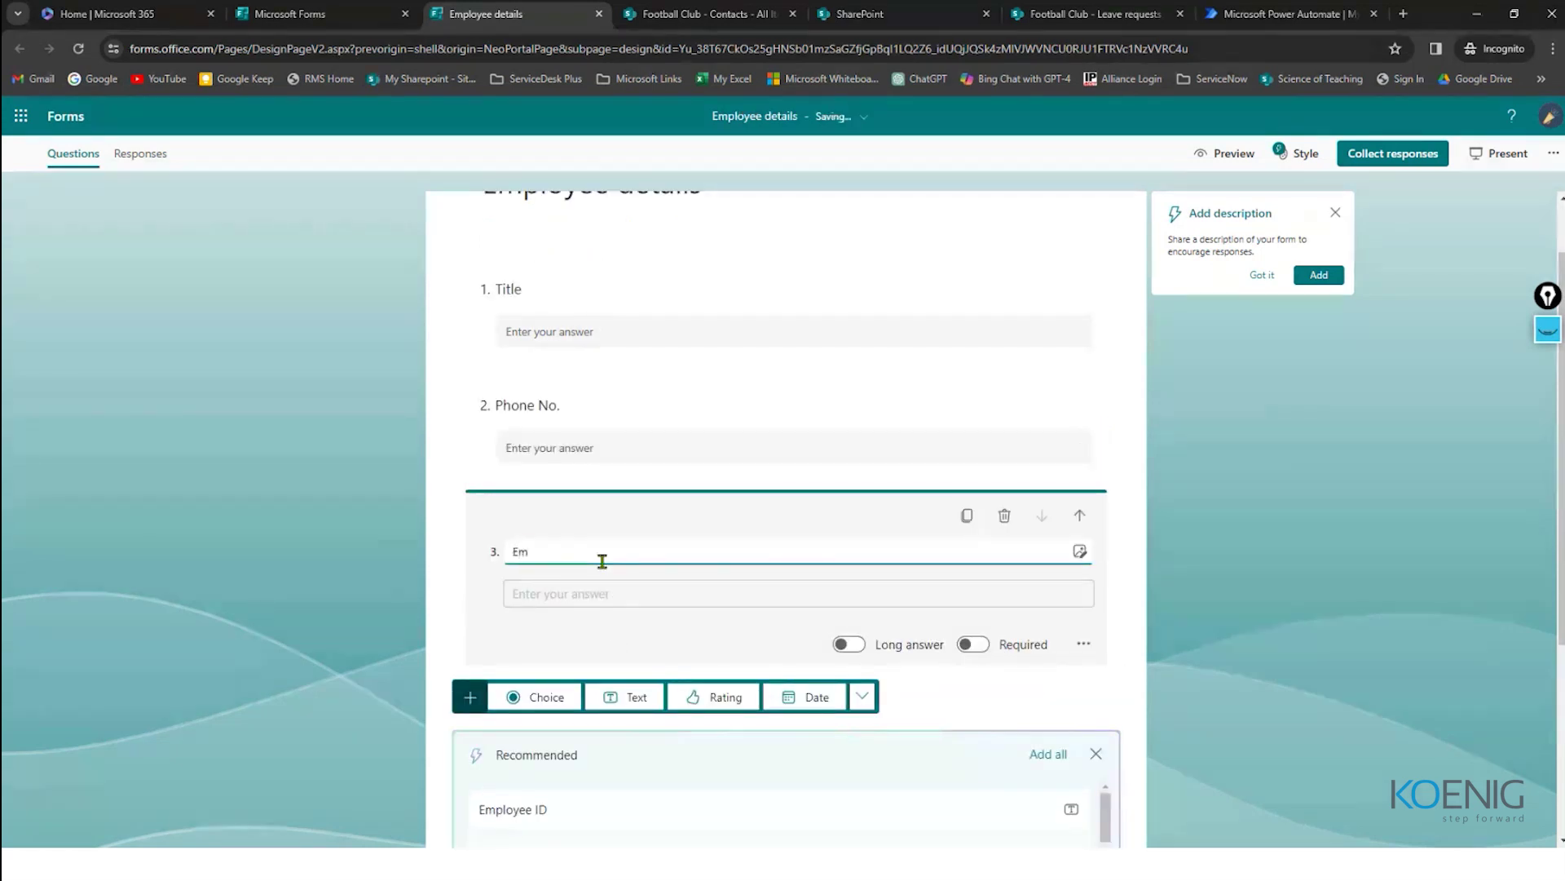
pyautogui.write('ail Address')
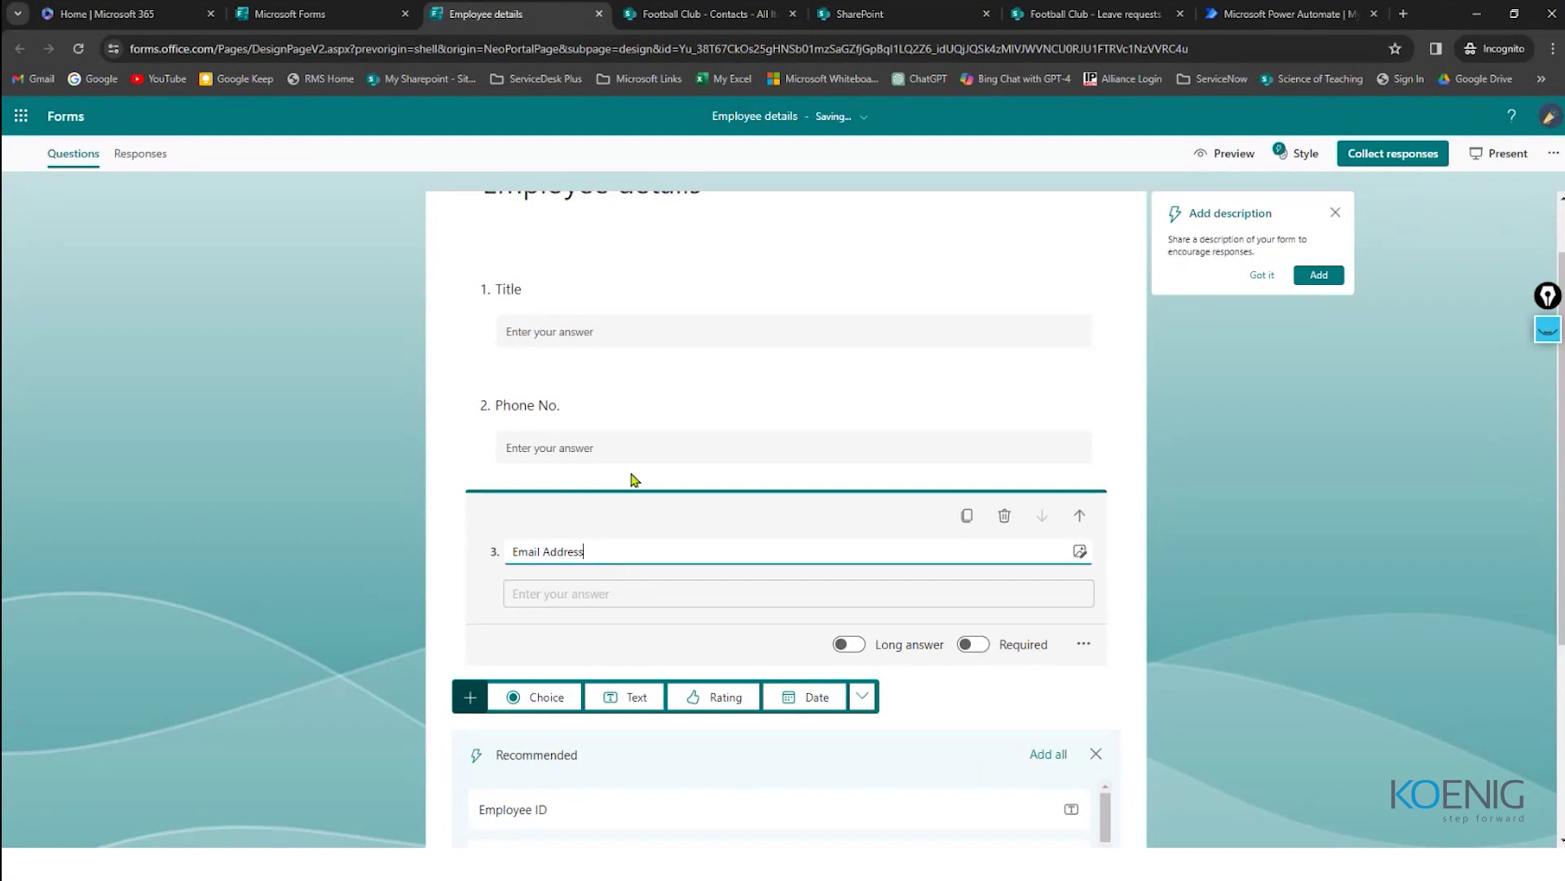
pyautogui.click(697, 14)
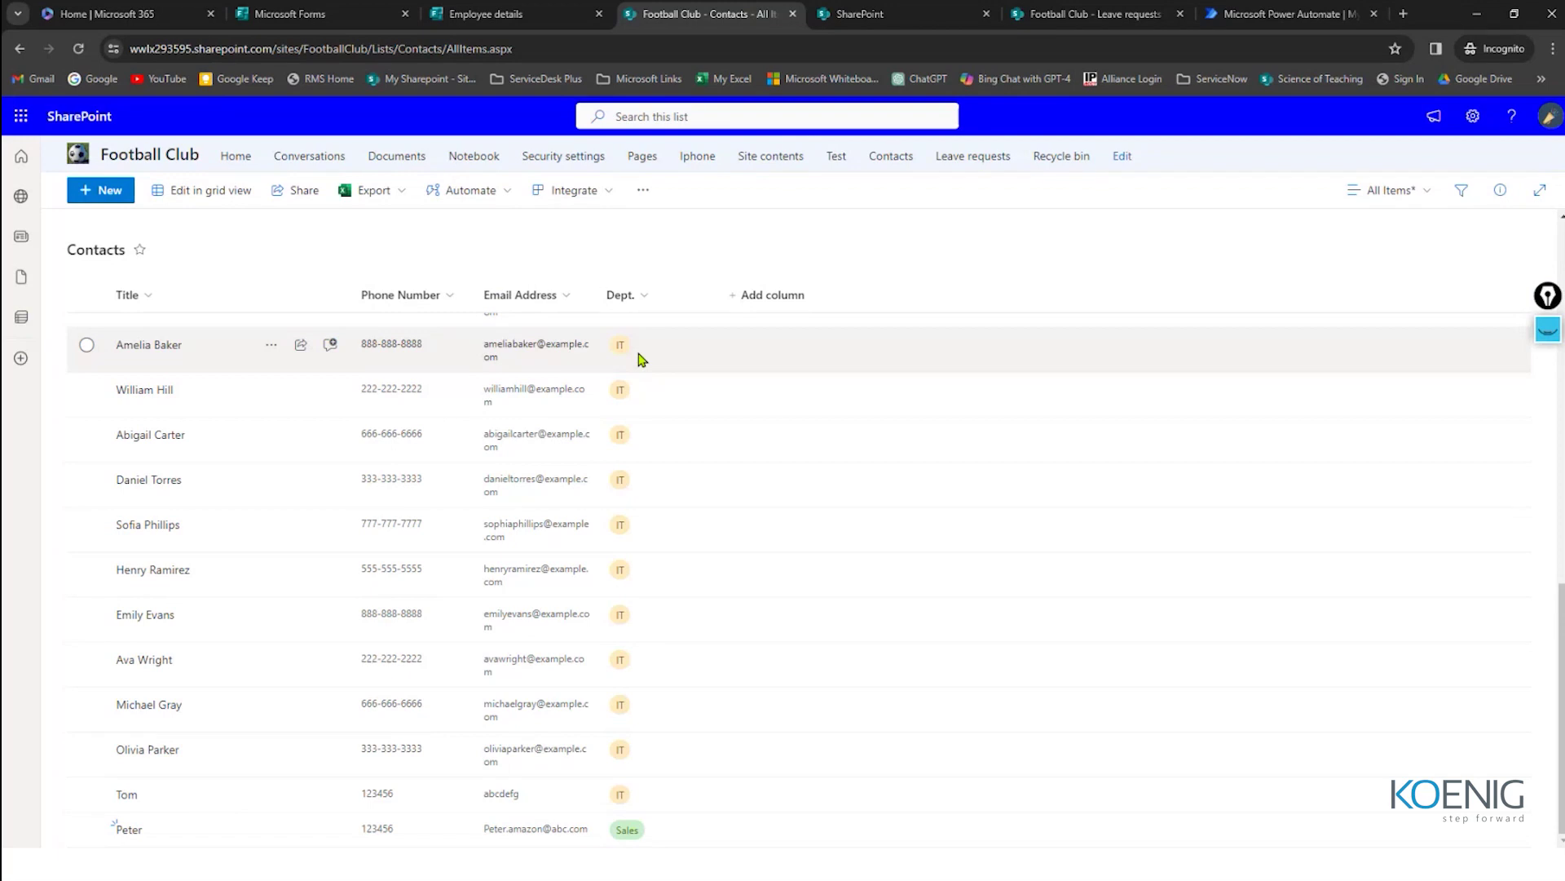
# Step: Open a new Contacts item to view the Dept. choices (HR, Sales, IT, Marketing, Accounts), then return to the form
pyautogui.click(115, 199)
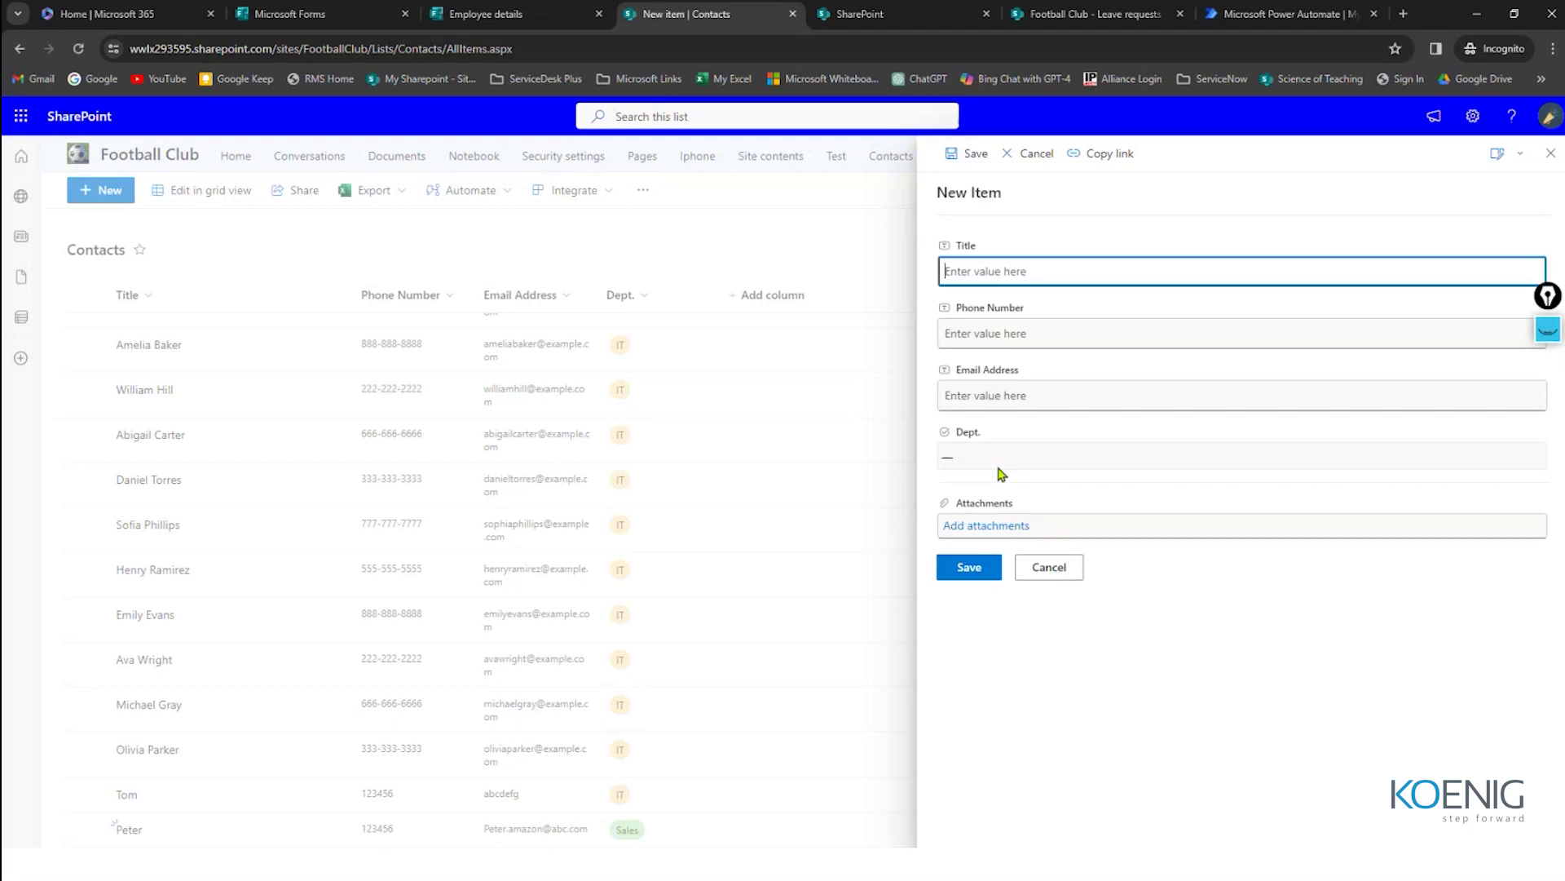
pyautogui.click(985, 457)
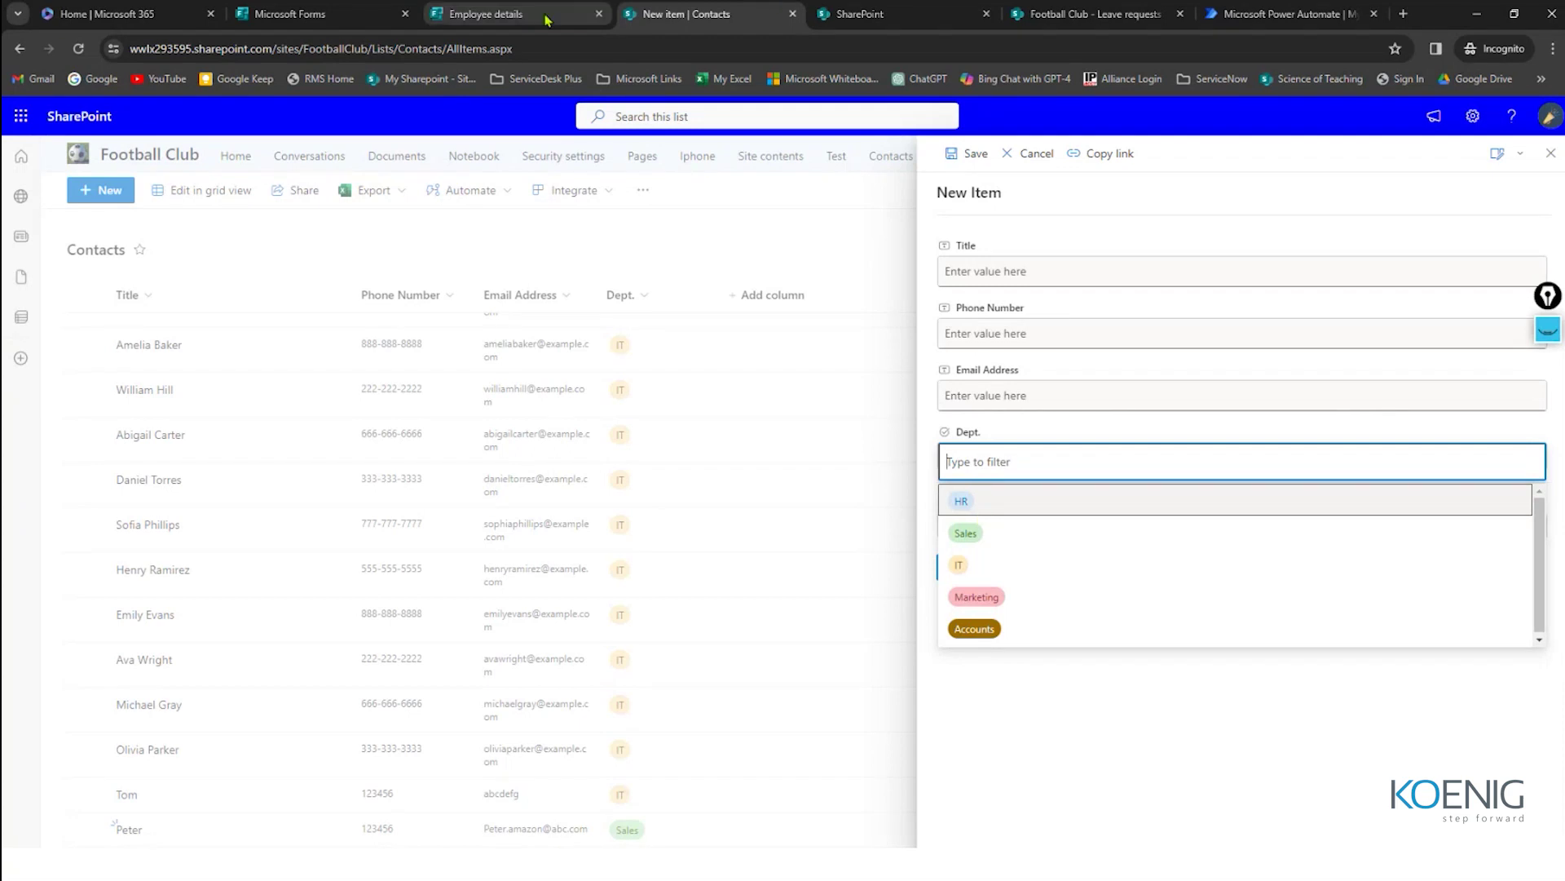
pyautogui.click(570, 14)
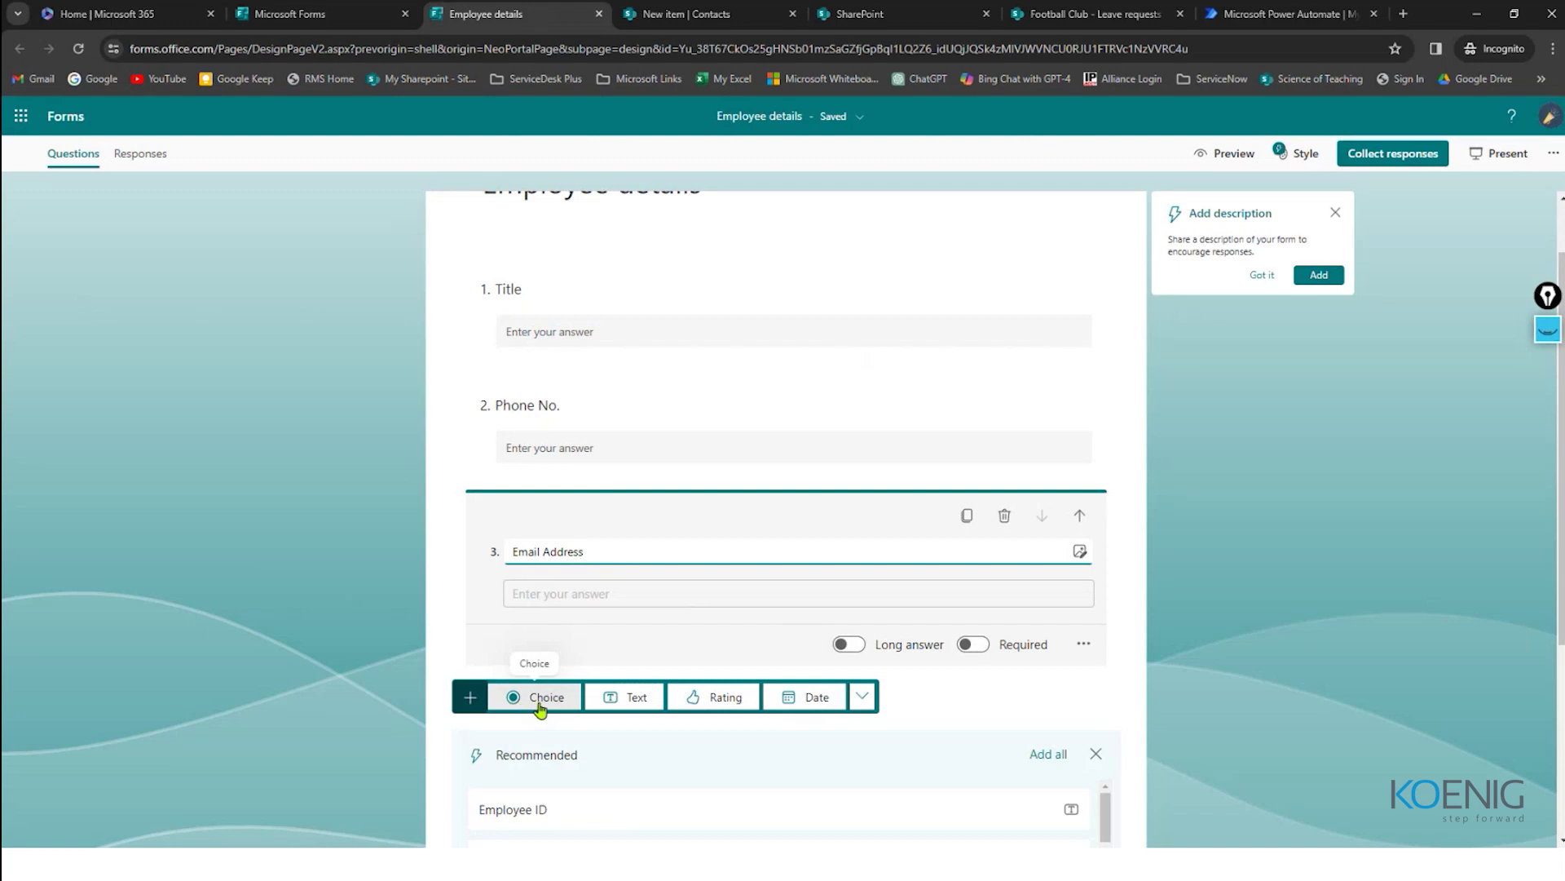
# Step: Add question 4 as a choice question titled 'Dpt.', checking the SharePoint Dept. values
pyautogui.click(595, 649)
pyautogui.scroll(-2, 571, 620)
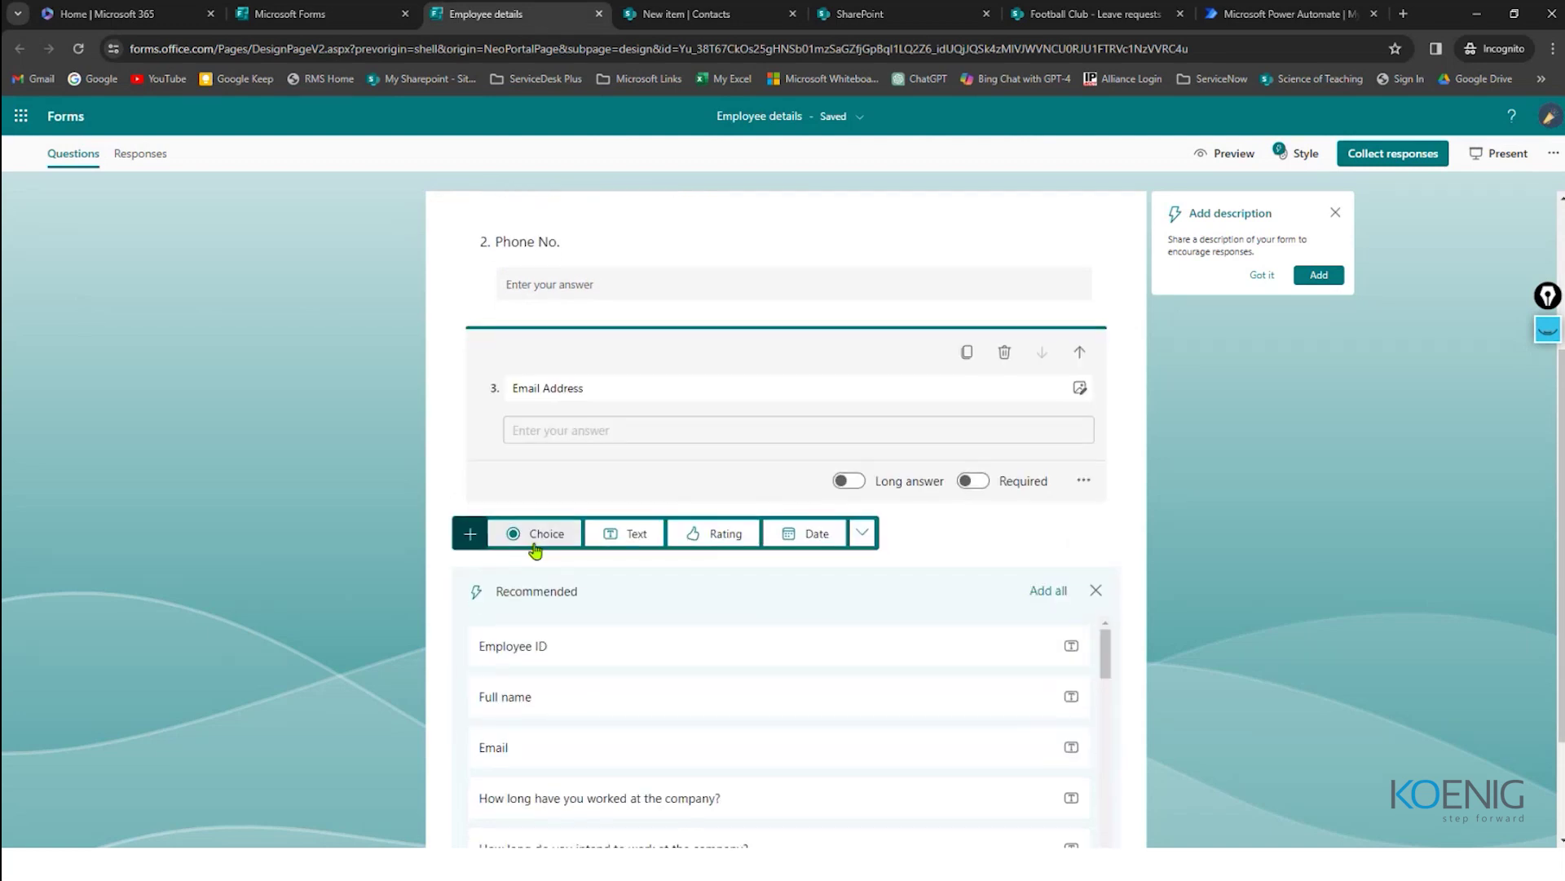
pyautogui.click(538, 538)
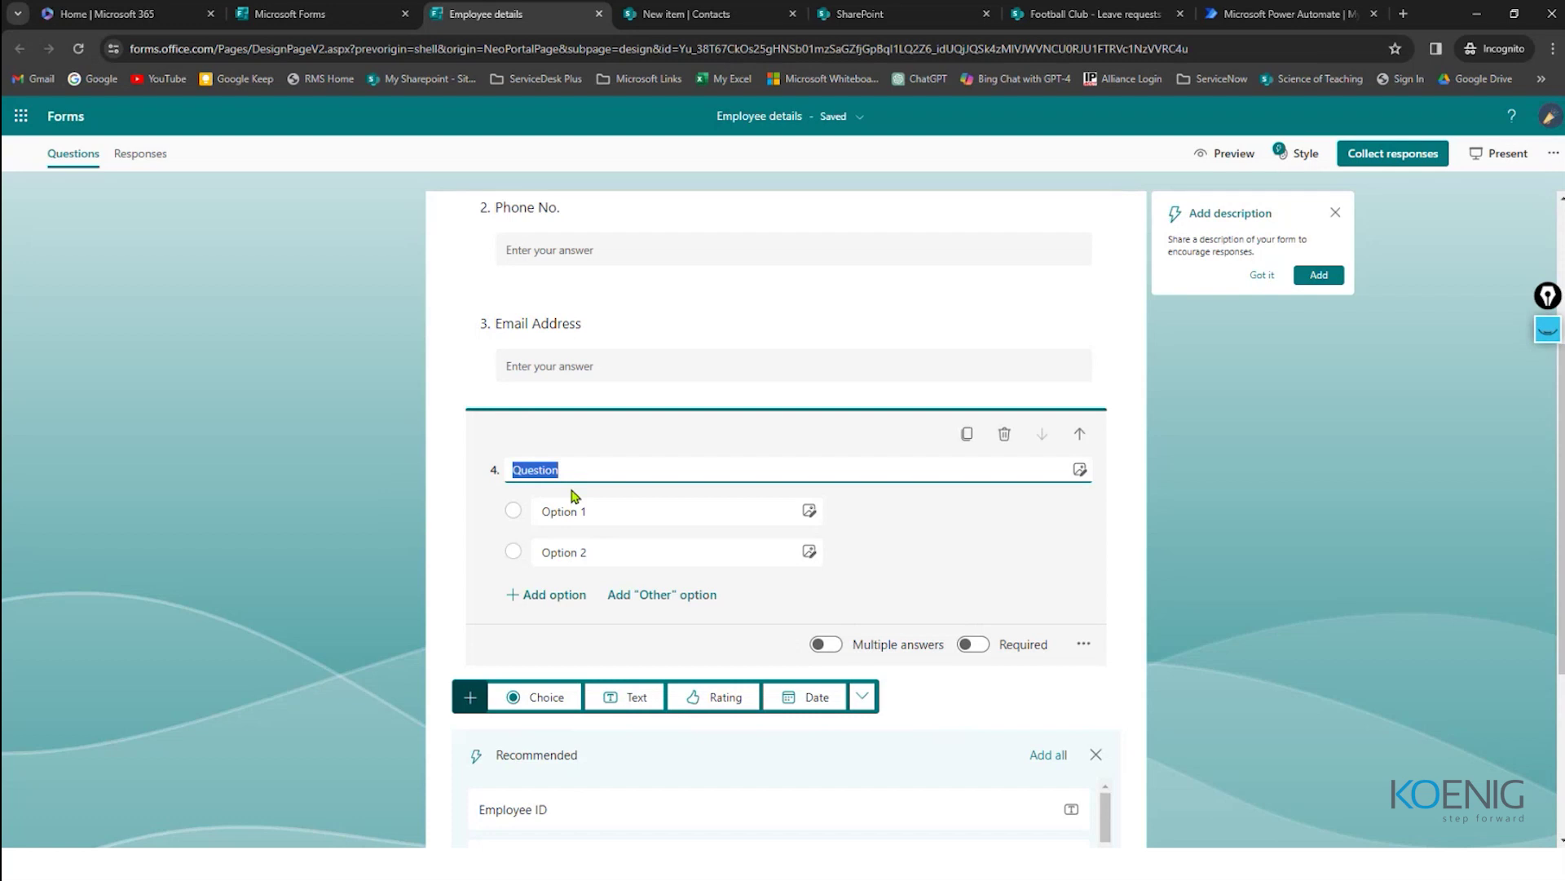
pyautogui.write('Dpt.')
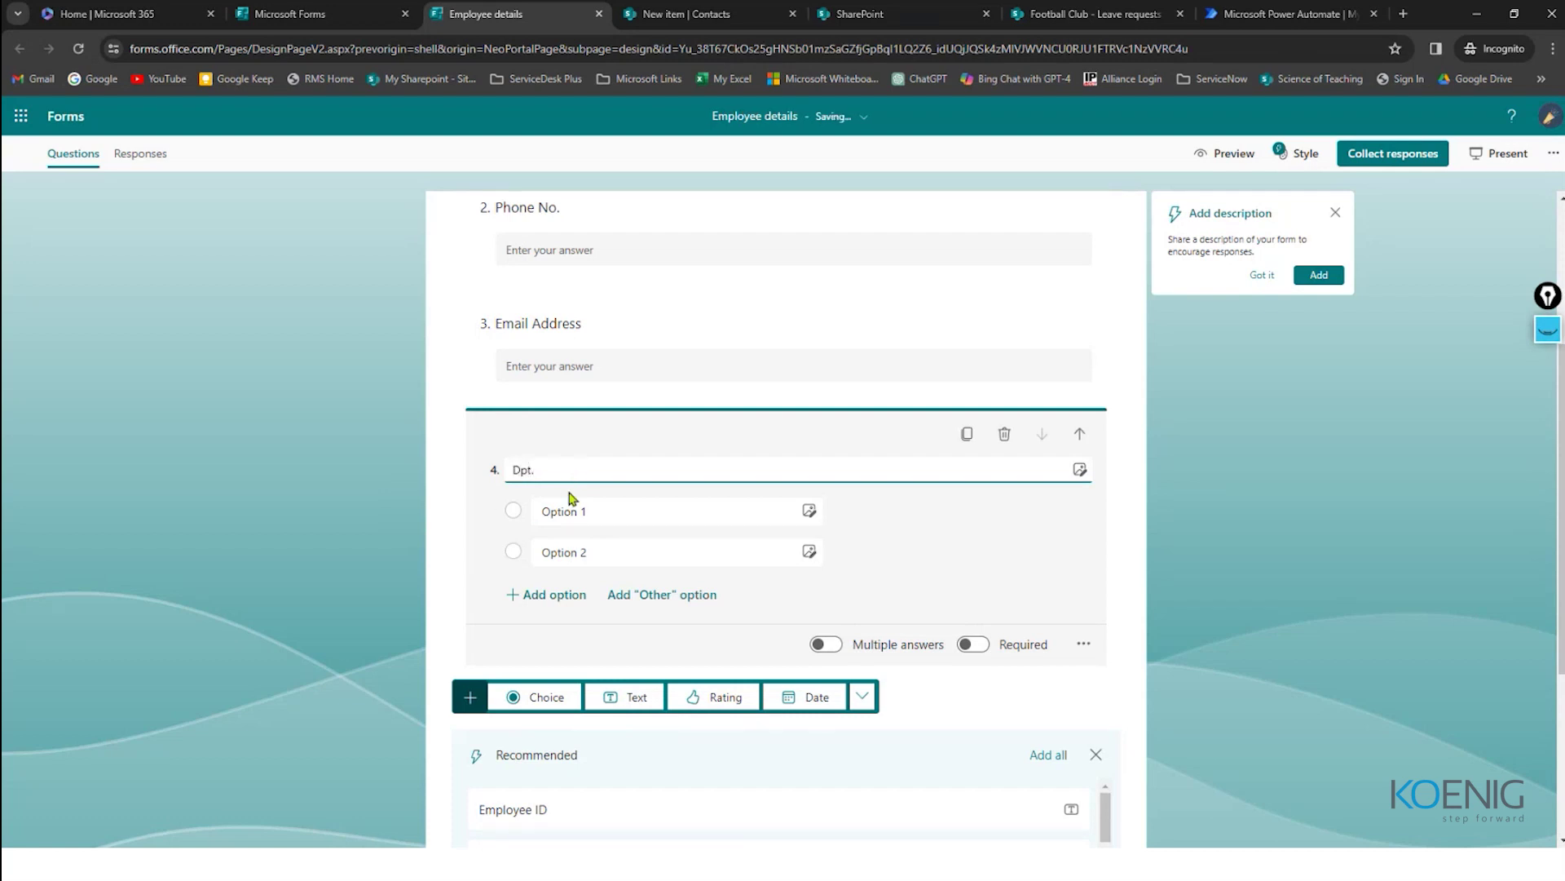
pyautogui.click(856, 14)
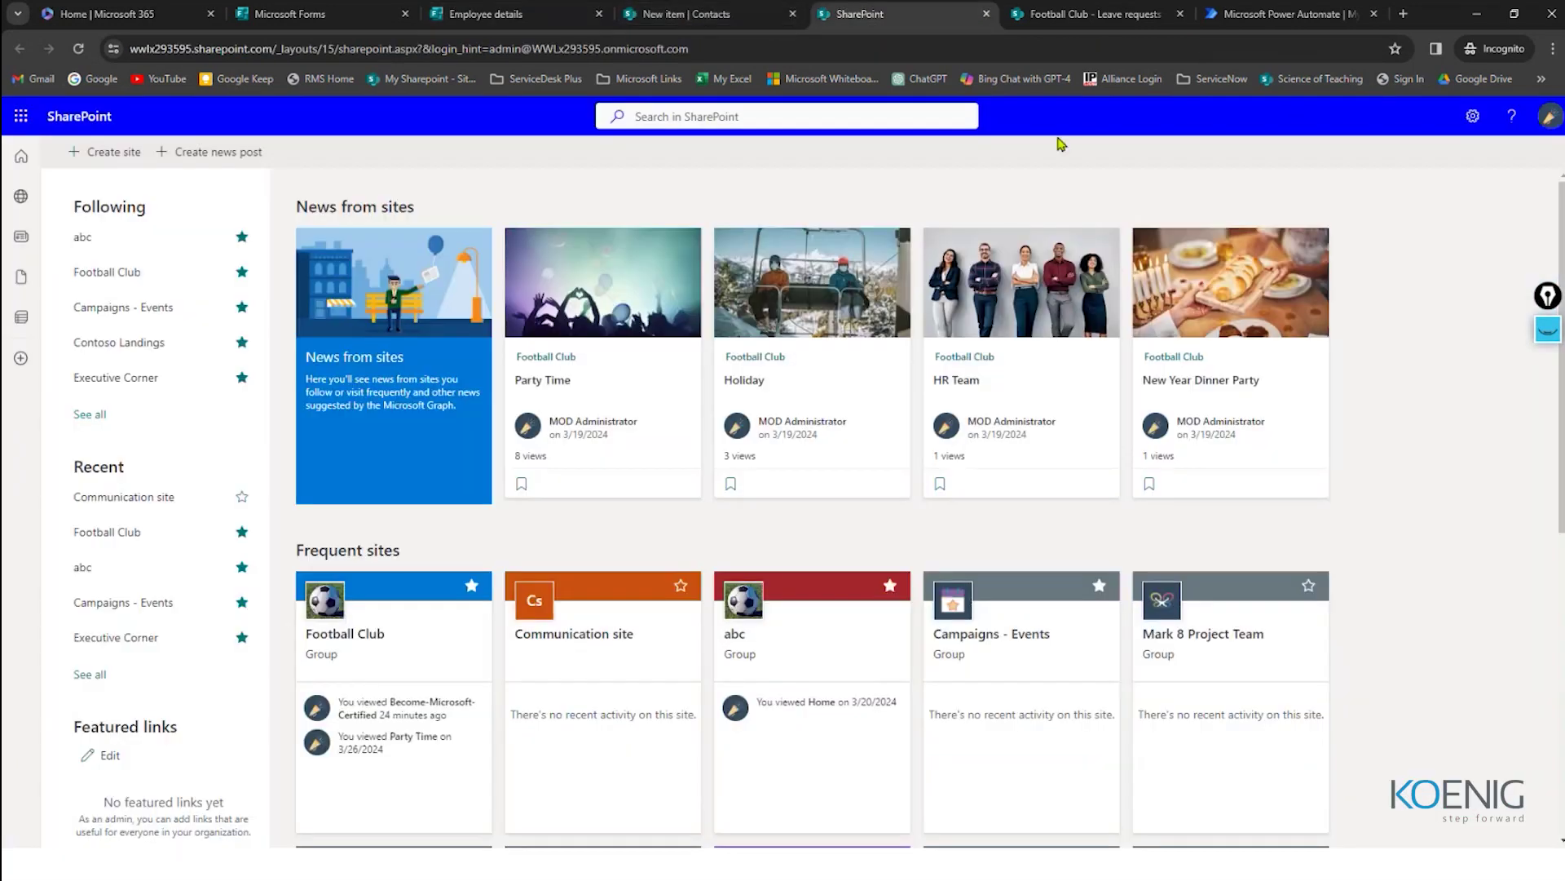
pyautogui.click(693, 14)
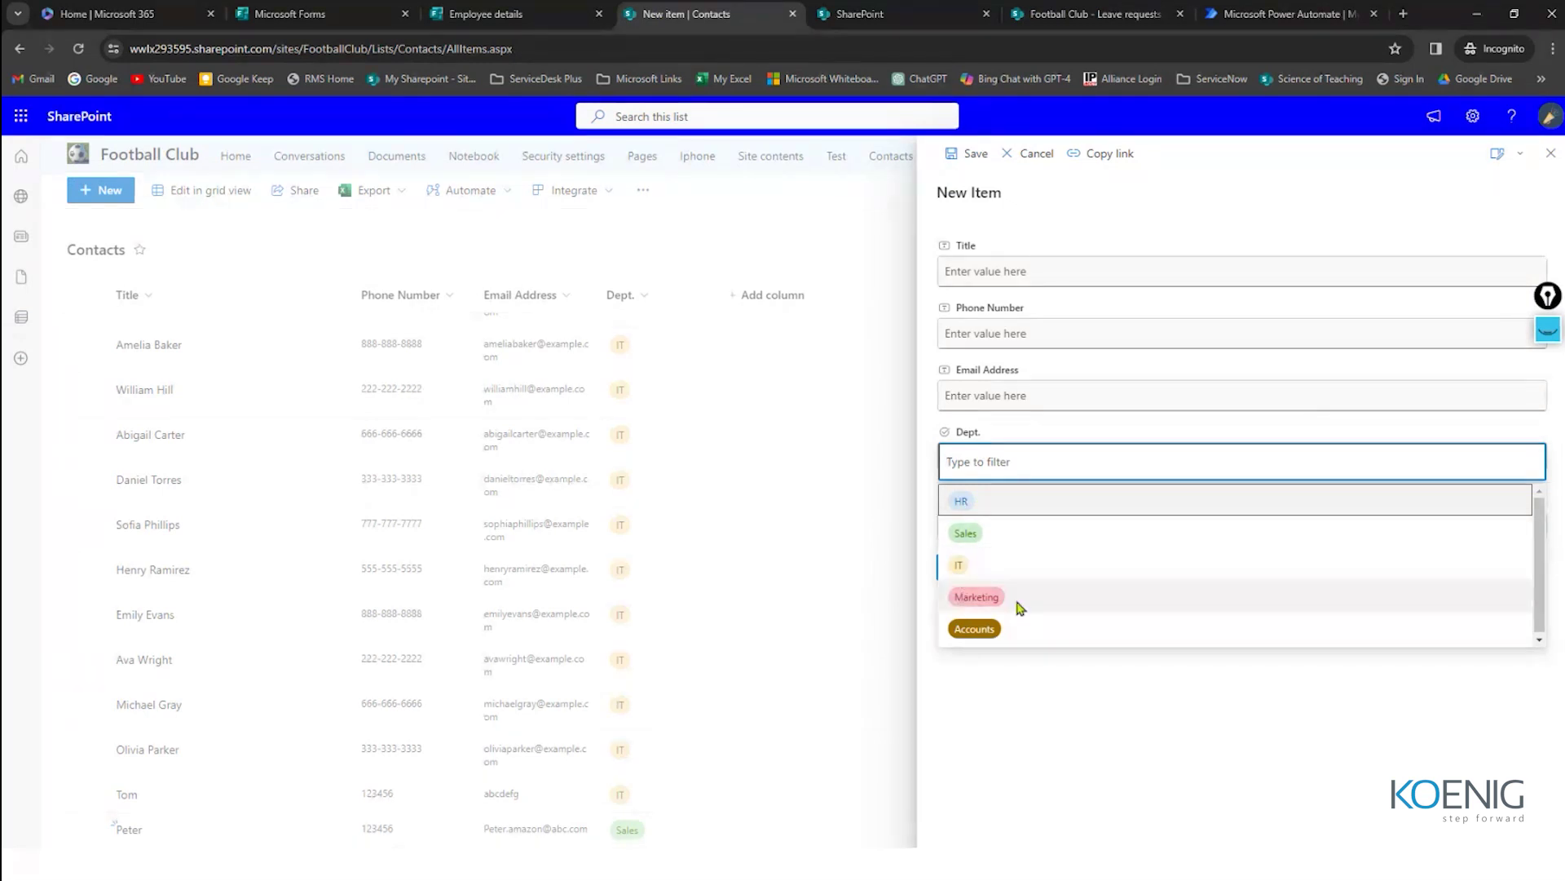
pyautogui.click(486, 14)
# Step: Enter HR and Sales as the first two Dpt. options
pyautogui.click(625, 514)
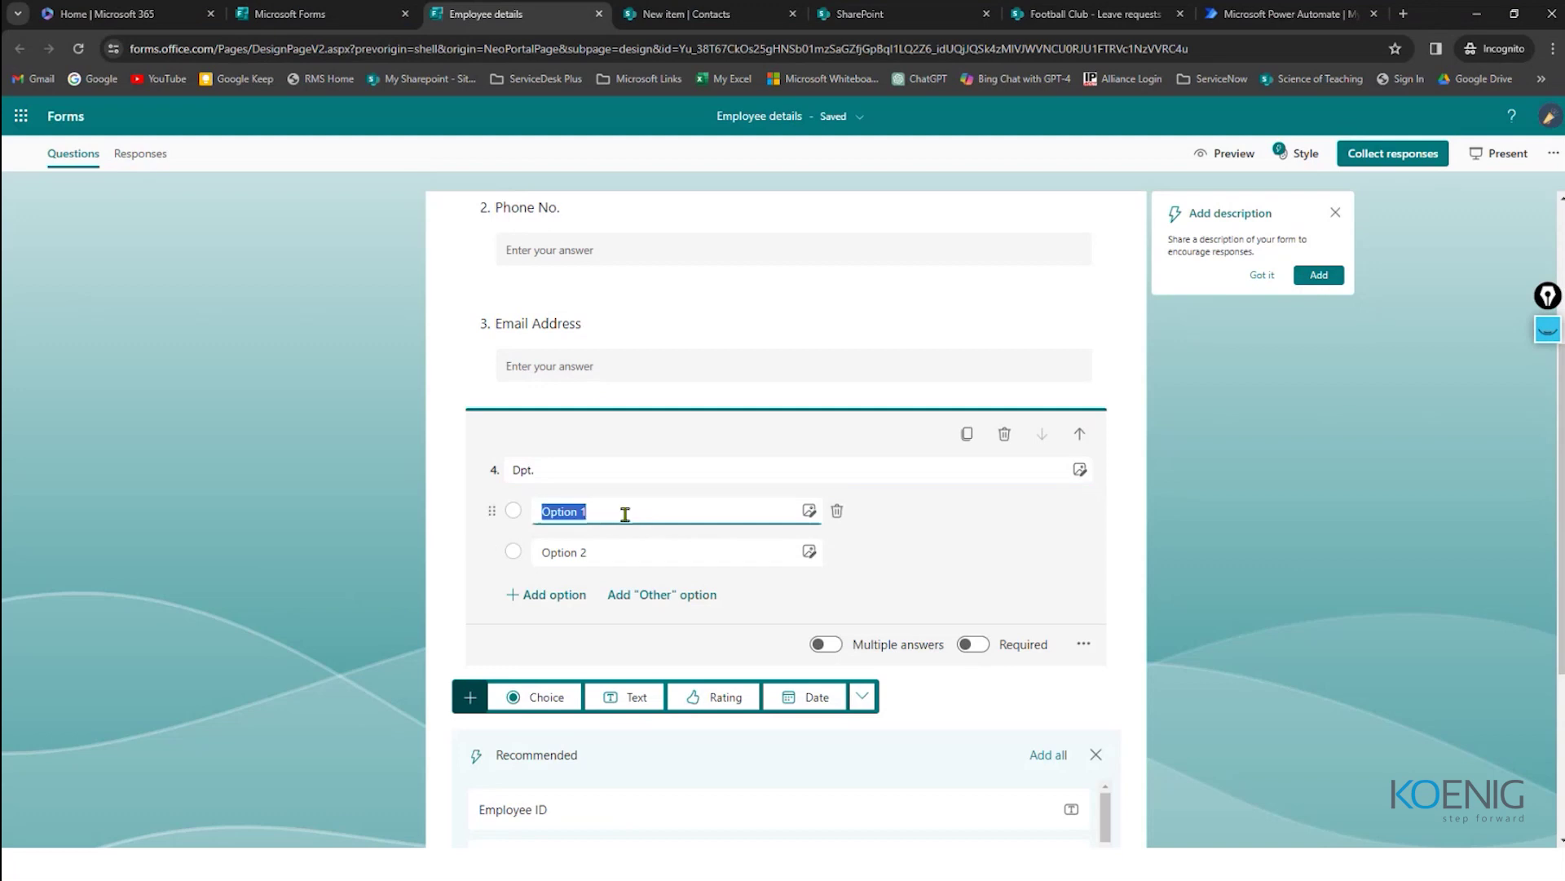
pyautogui.write('HR')
pyautogui.click(604, 560)
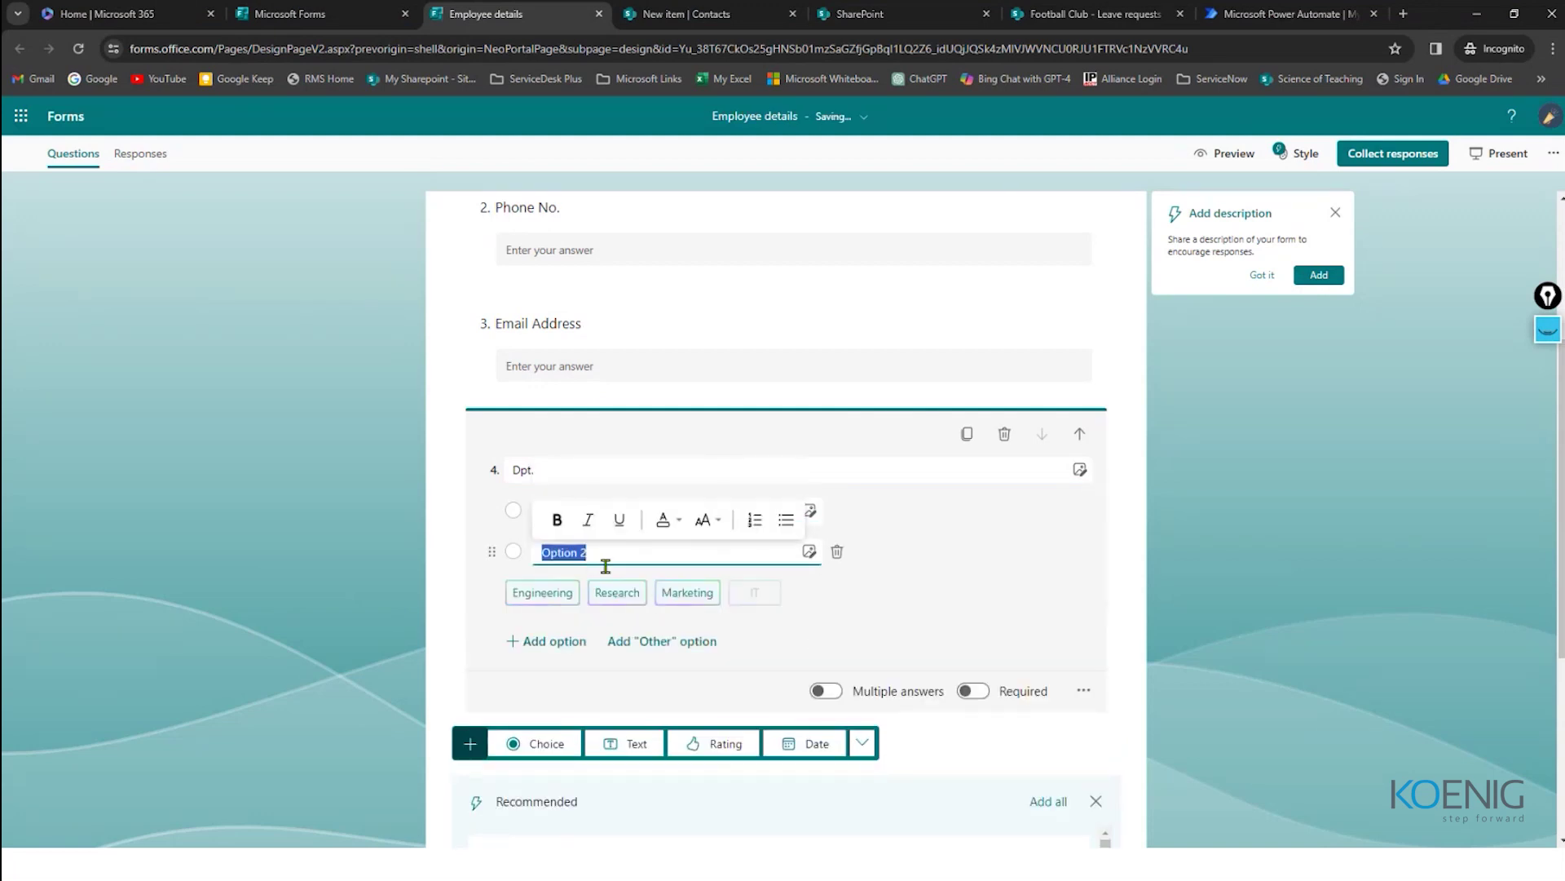
pyautogui.write('Sales')
pyautogui.press('Return')
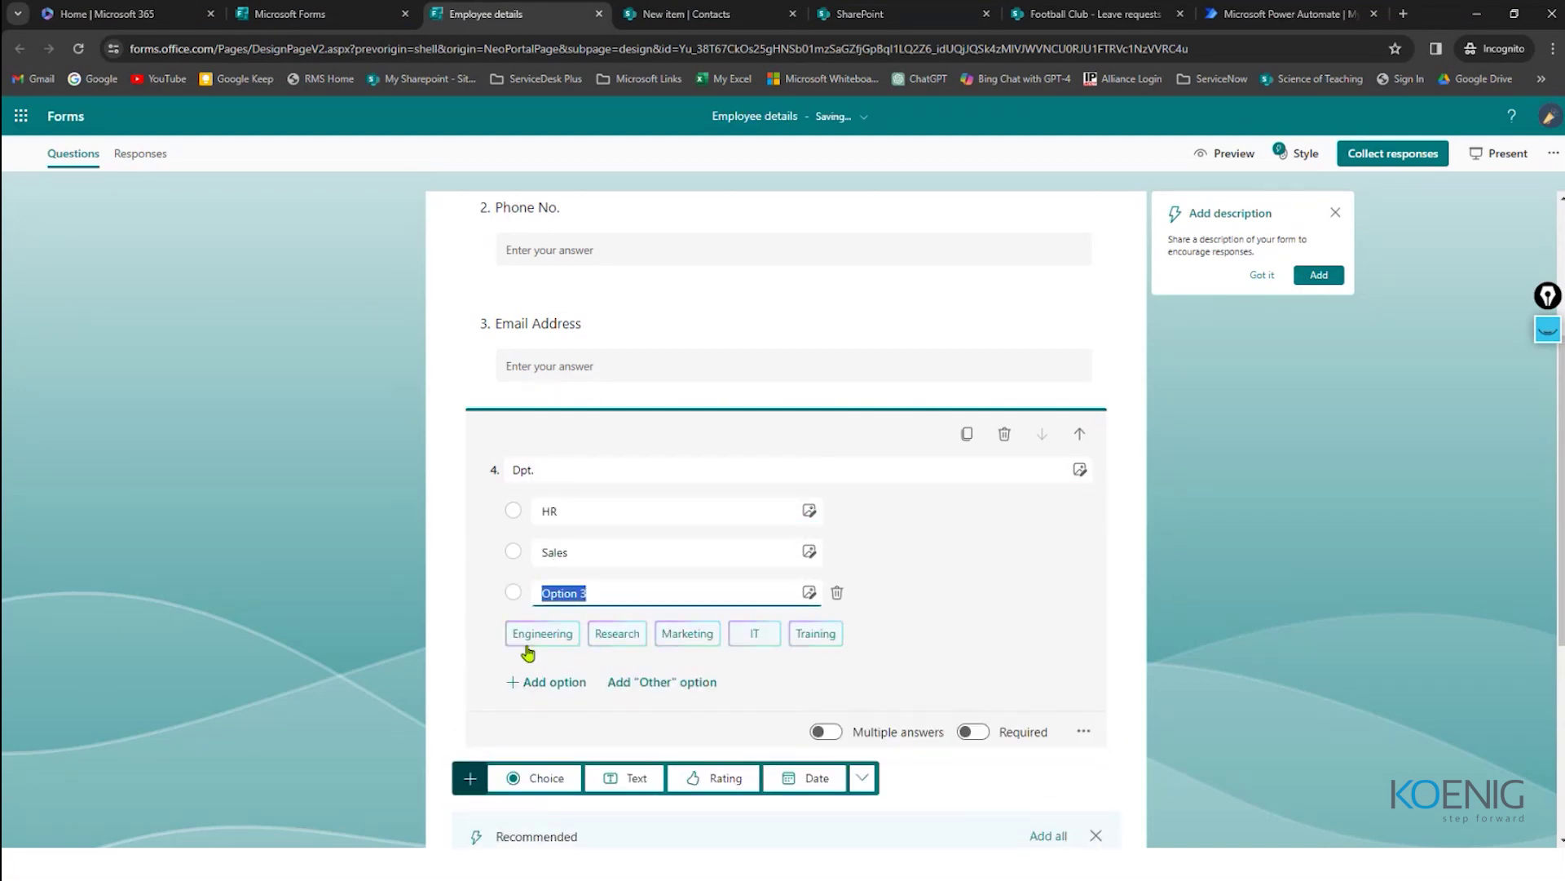
# Step: Recheck the SharePoint departments and add options IT, Marketing and Accounts
pyautogui.click(897, 14)
pyautogui.click(693, 14)
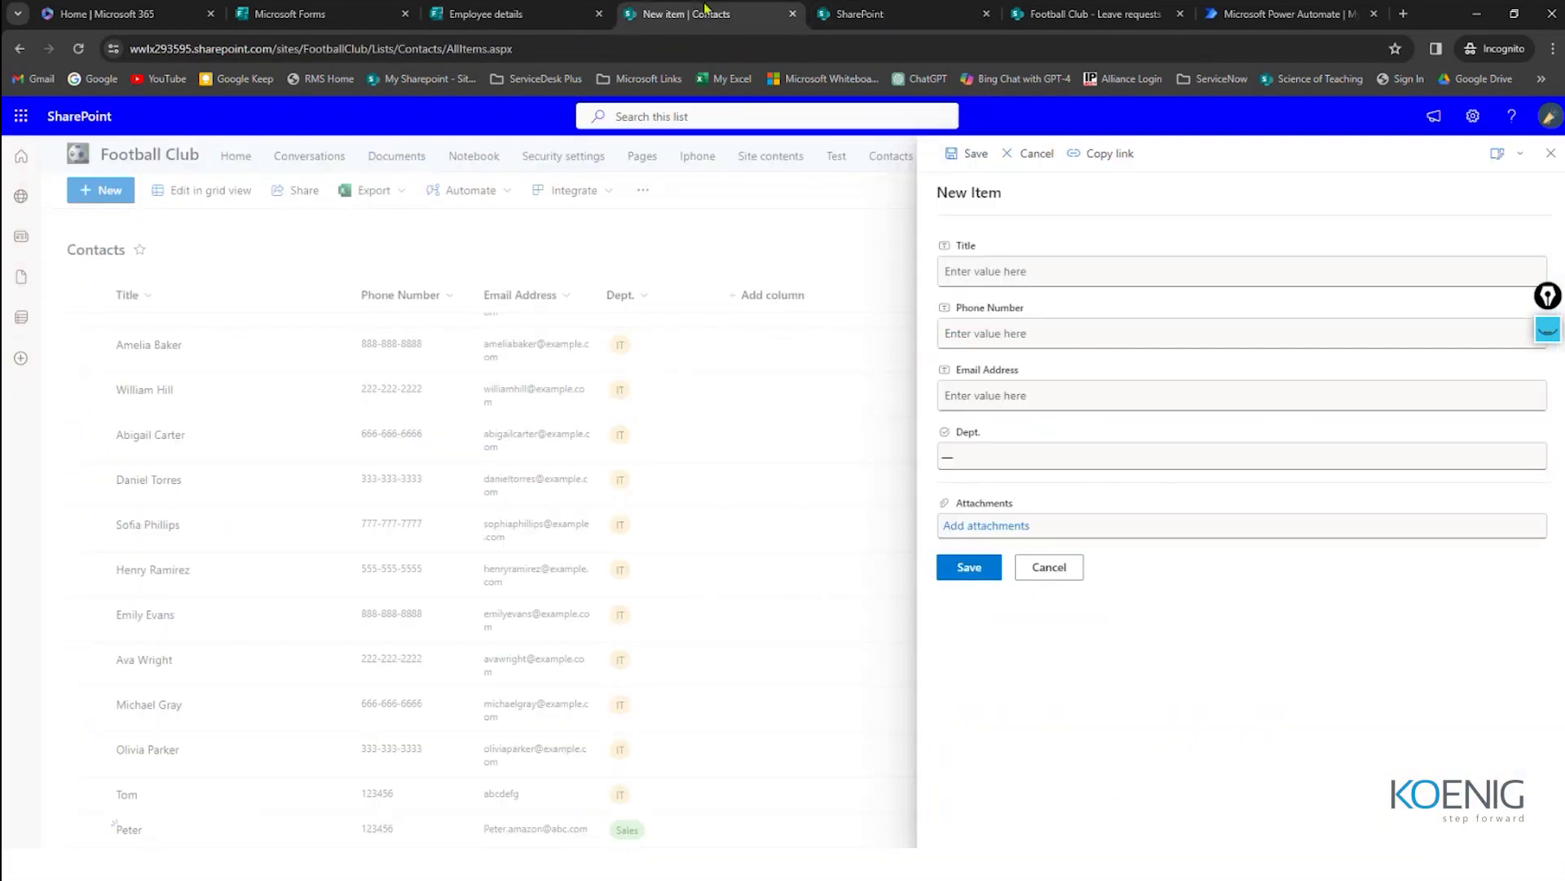
pyautogui.click(973, 462)
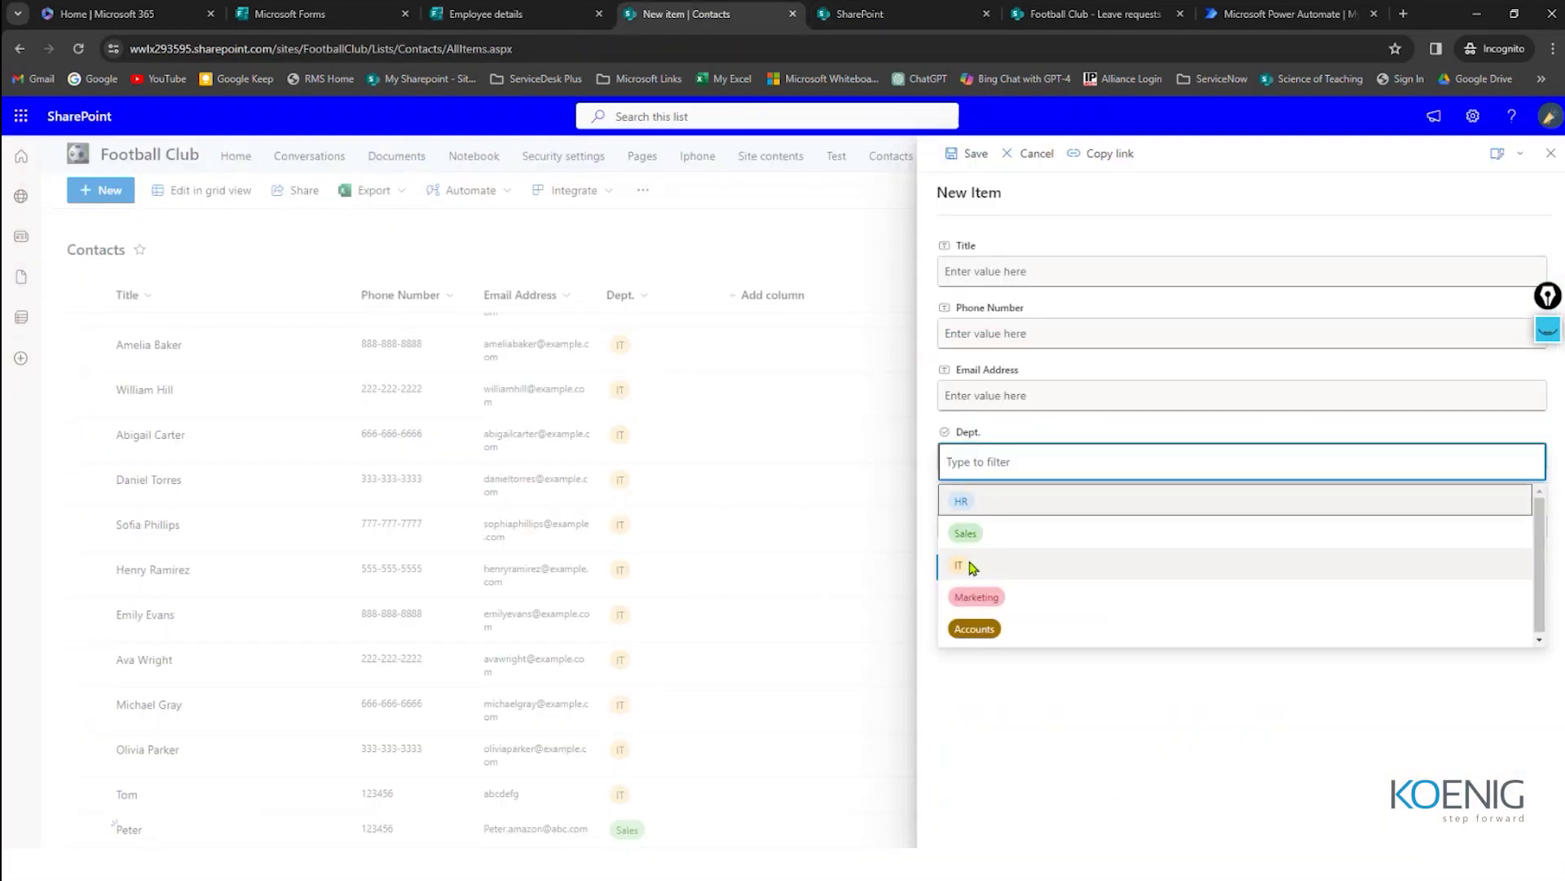
pyautogui.click(505, 14)
pyautogui.write('IT')
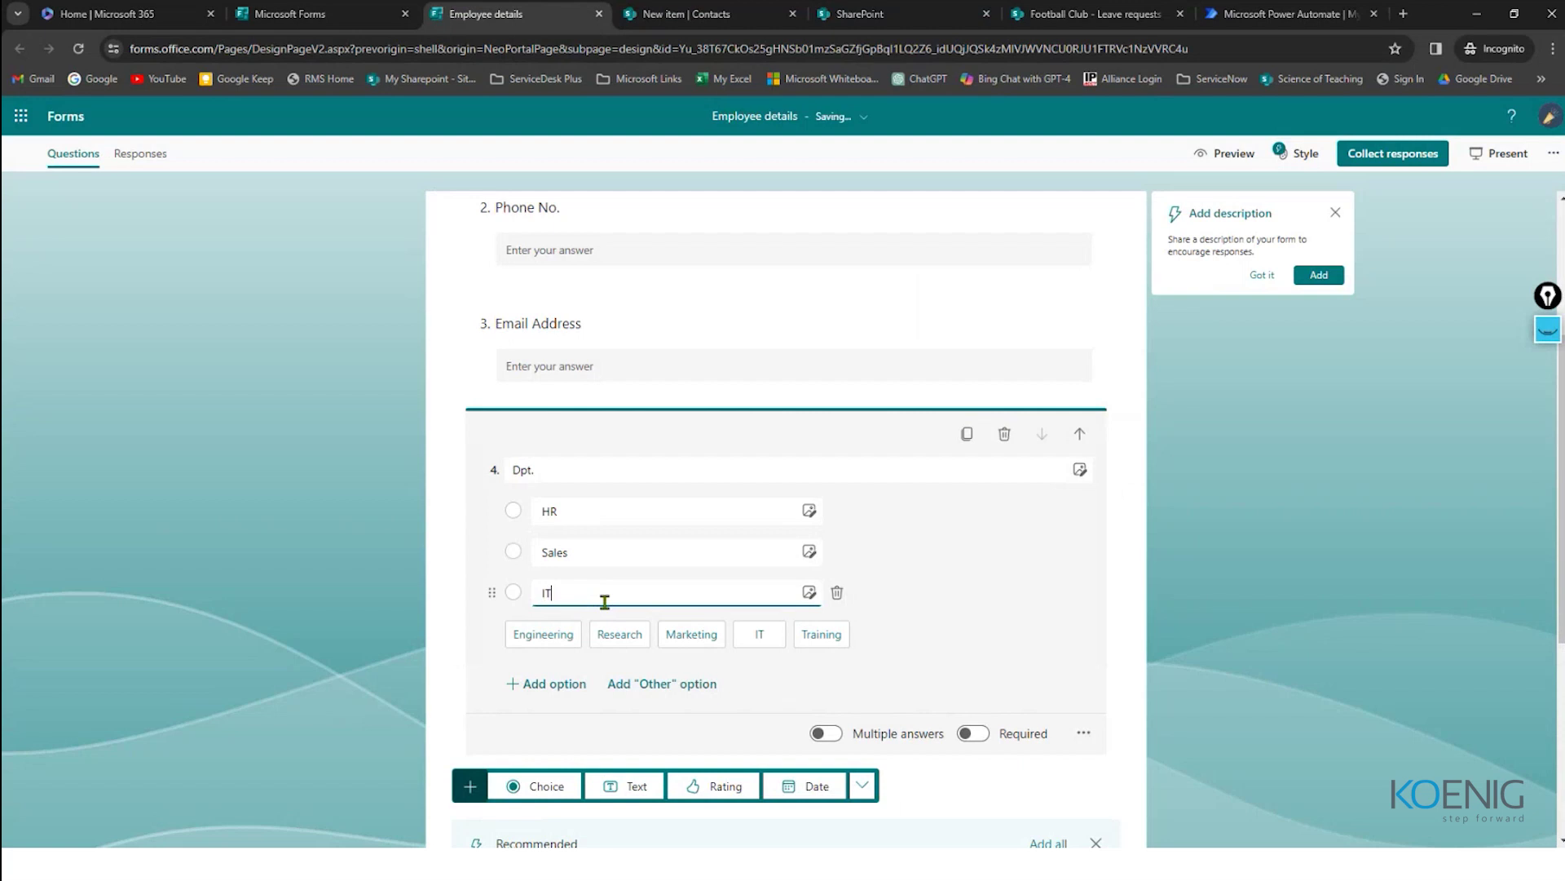
pyautogui.press('Return')
pyautogui.write('Marketing')
pyautogui.click(575, 723)
pyautogui.write('Accounts')
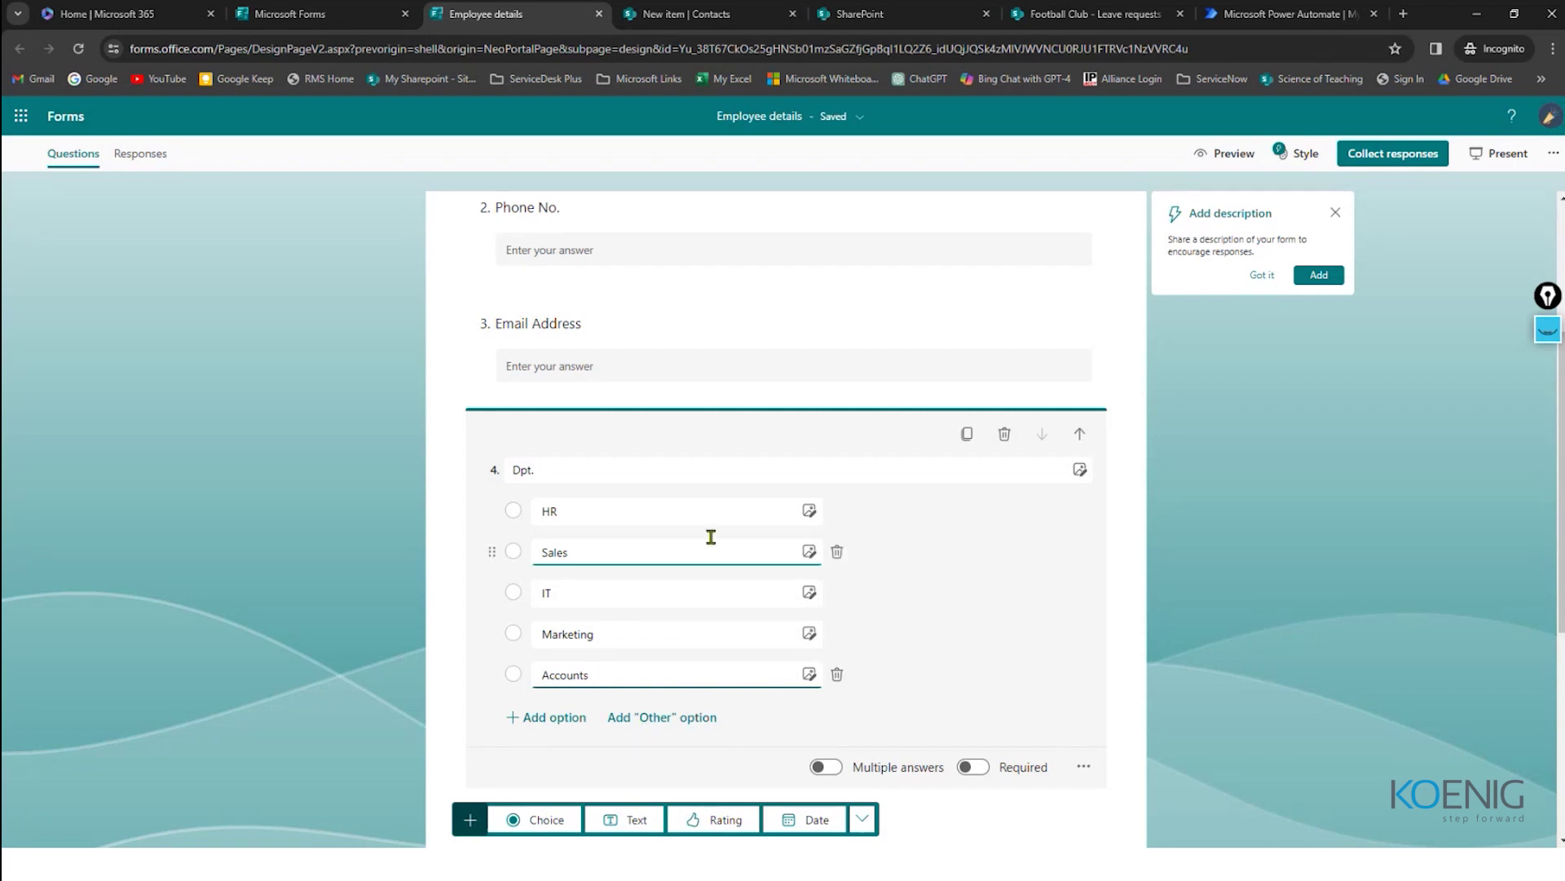
# Step: Dismiss the add-description suggestion on the Dpt. question
pyautogui.scroll(3, 711, 532)
pyautogui.scroll(-7, 713, 530)
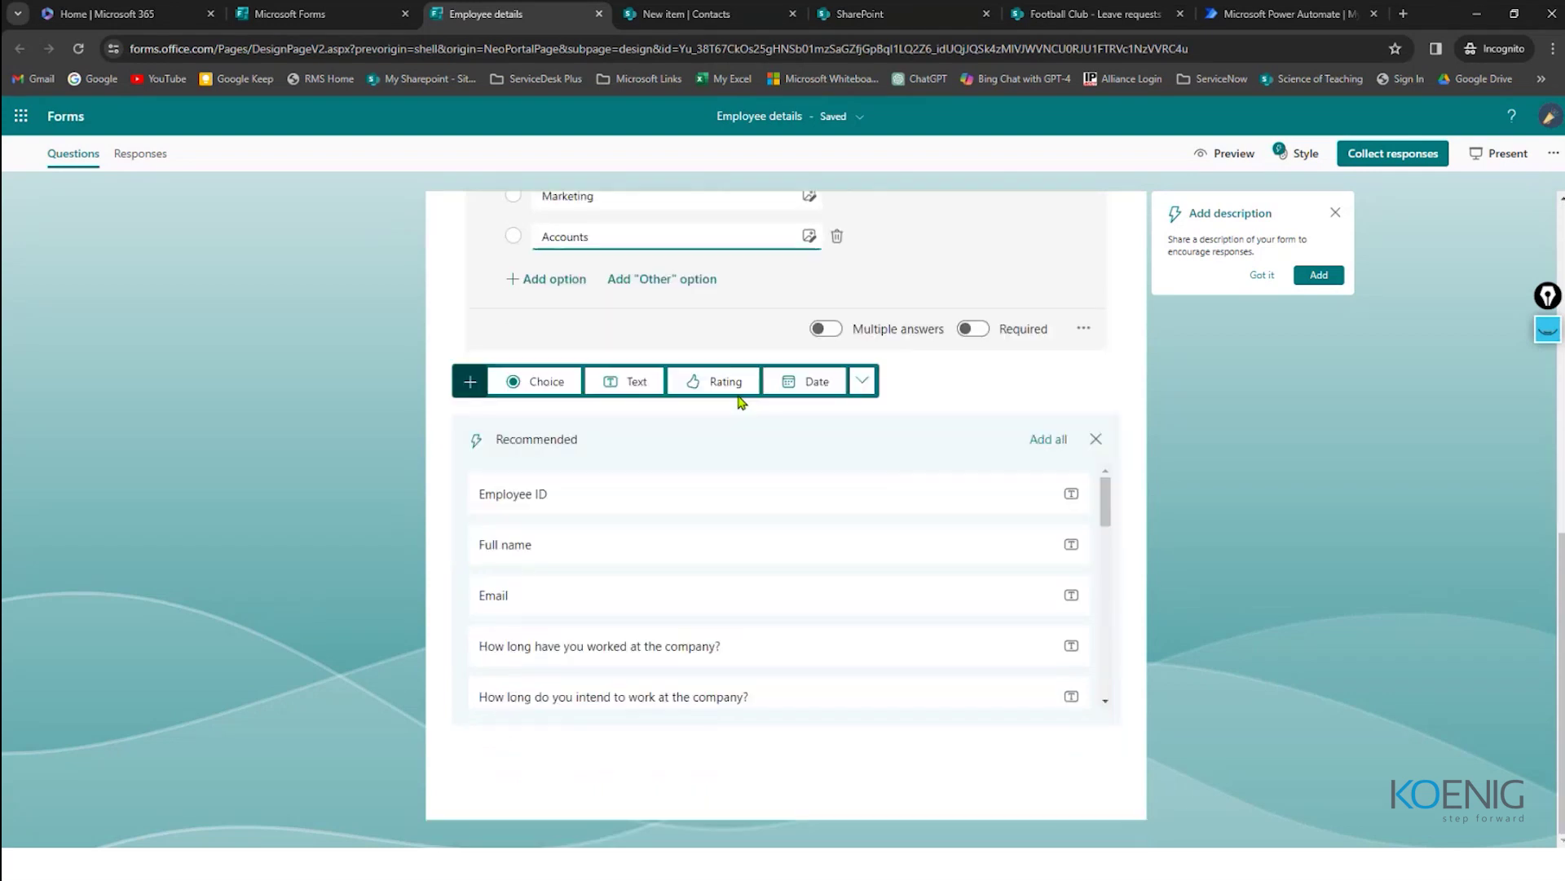
pyautogui.scroll(7, 740, 408)
pyautogui.click(1335, 212)
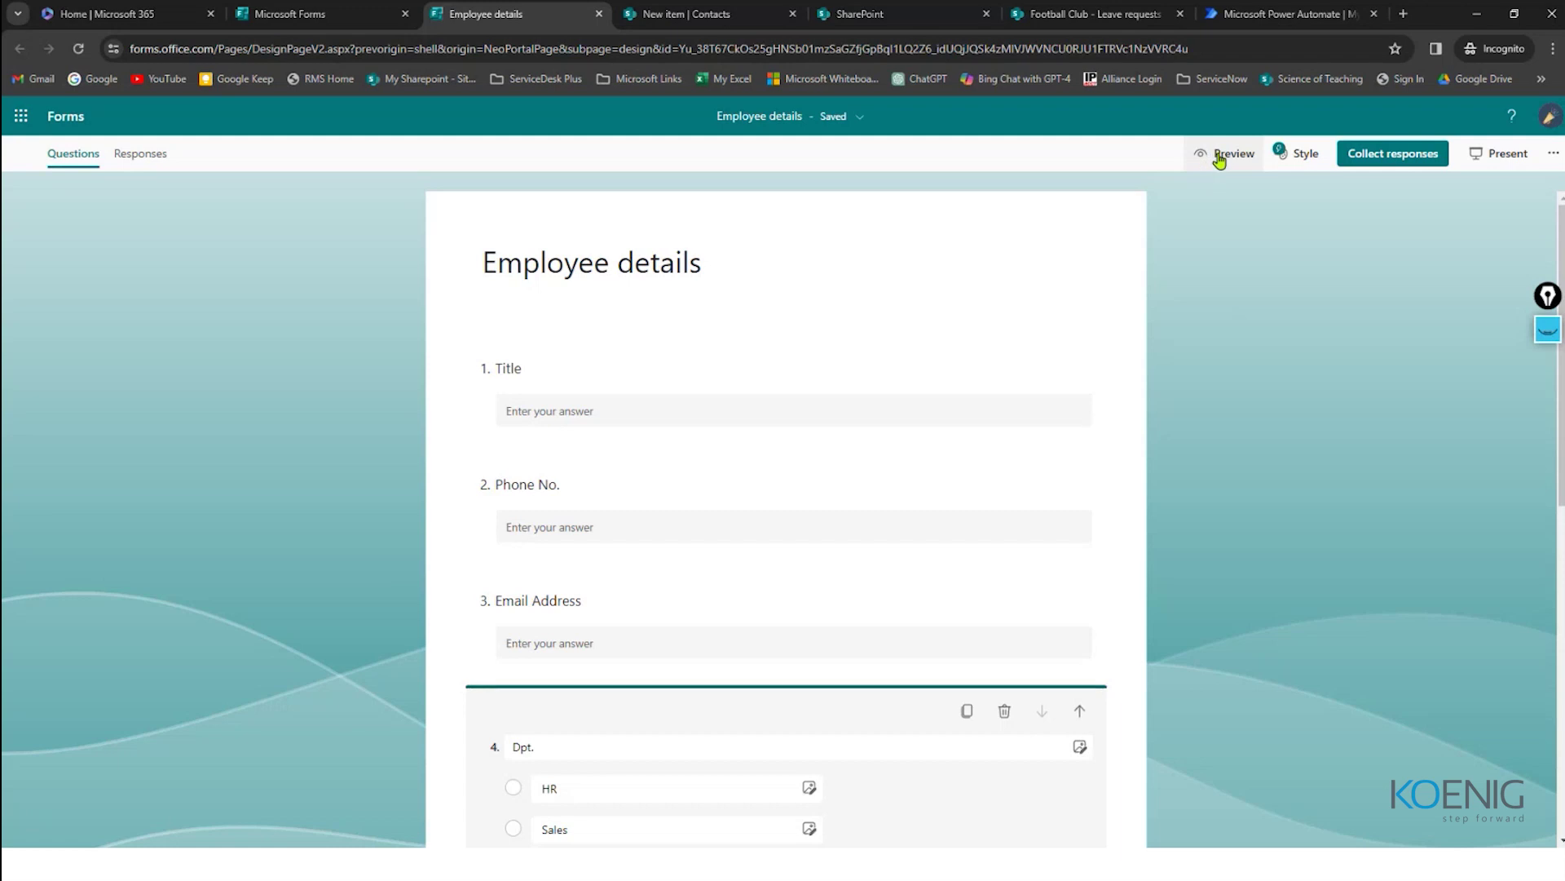
# Step: Preview the form and try the Title, Phone No. and Email Address answer boxes
pyautogui.click(1219, 156)
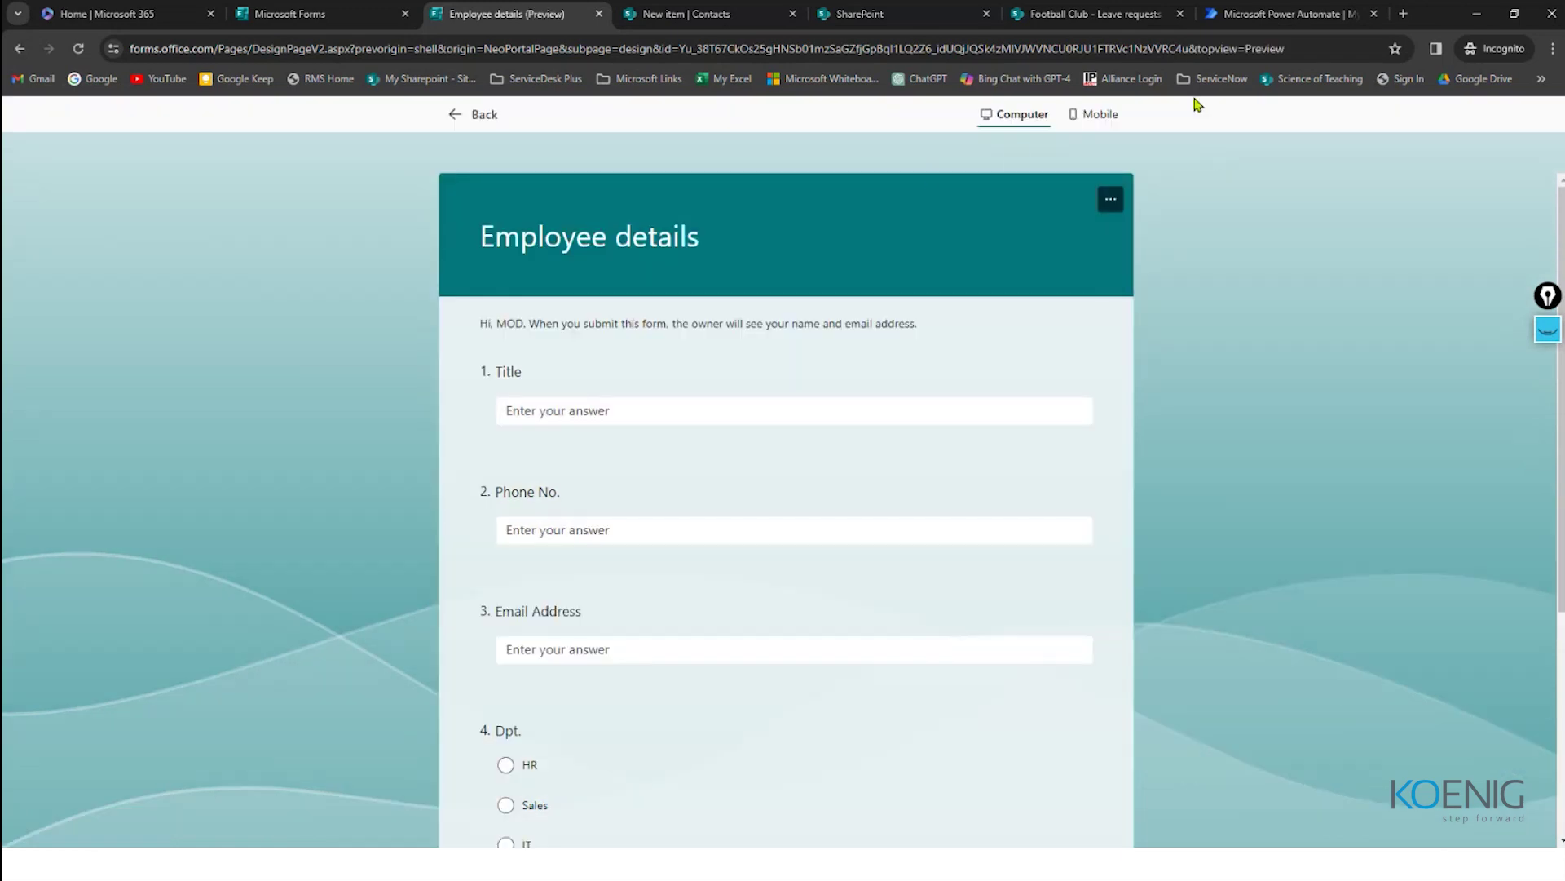
pyautogui.scroll(-4, 919, 200)
pyautogui.scroll(3, 843, 383)
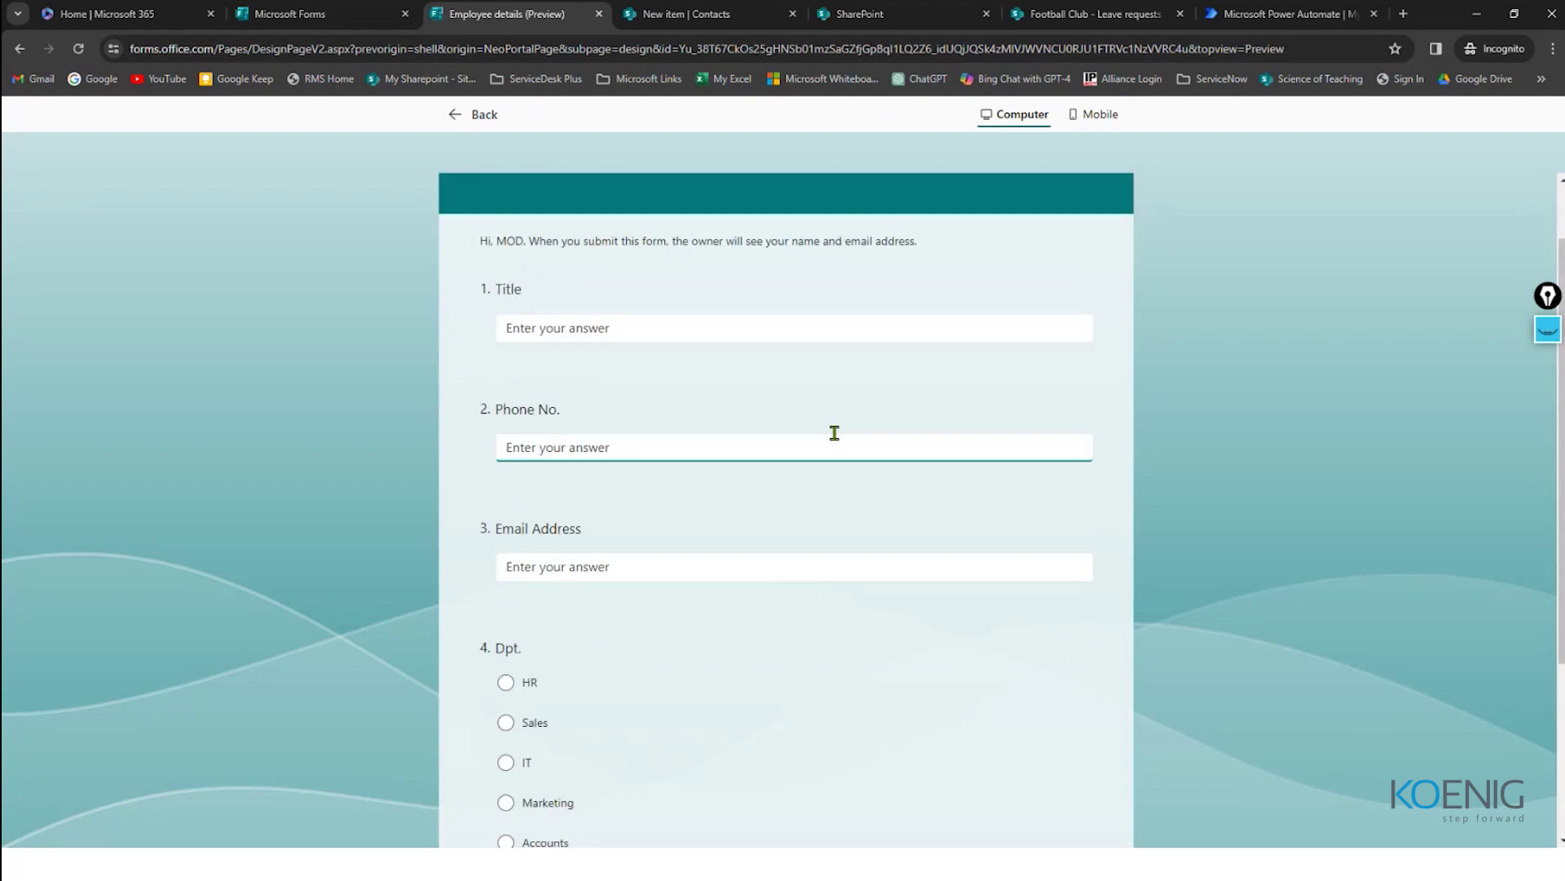
pyautogui.click(543, 329)
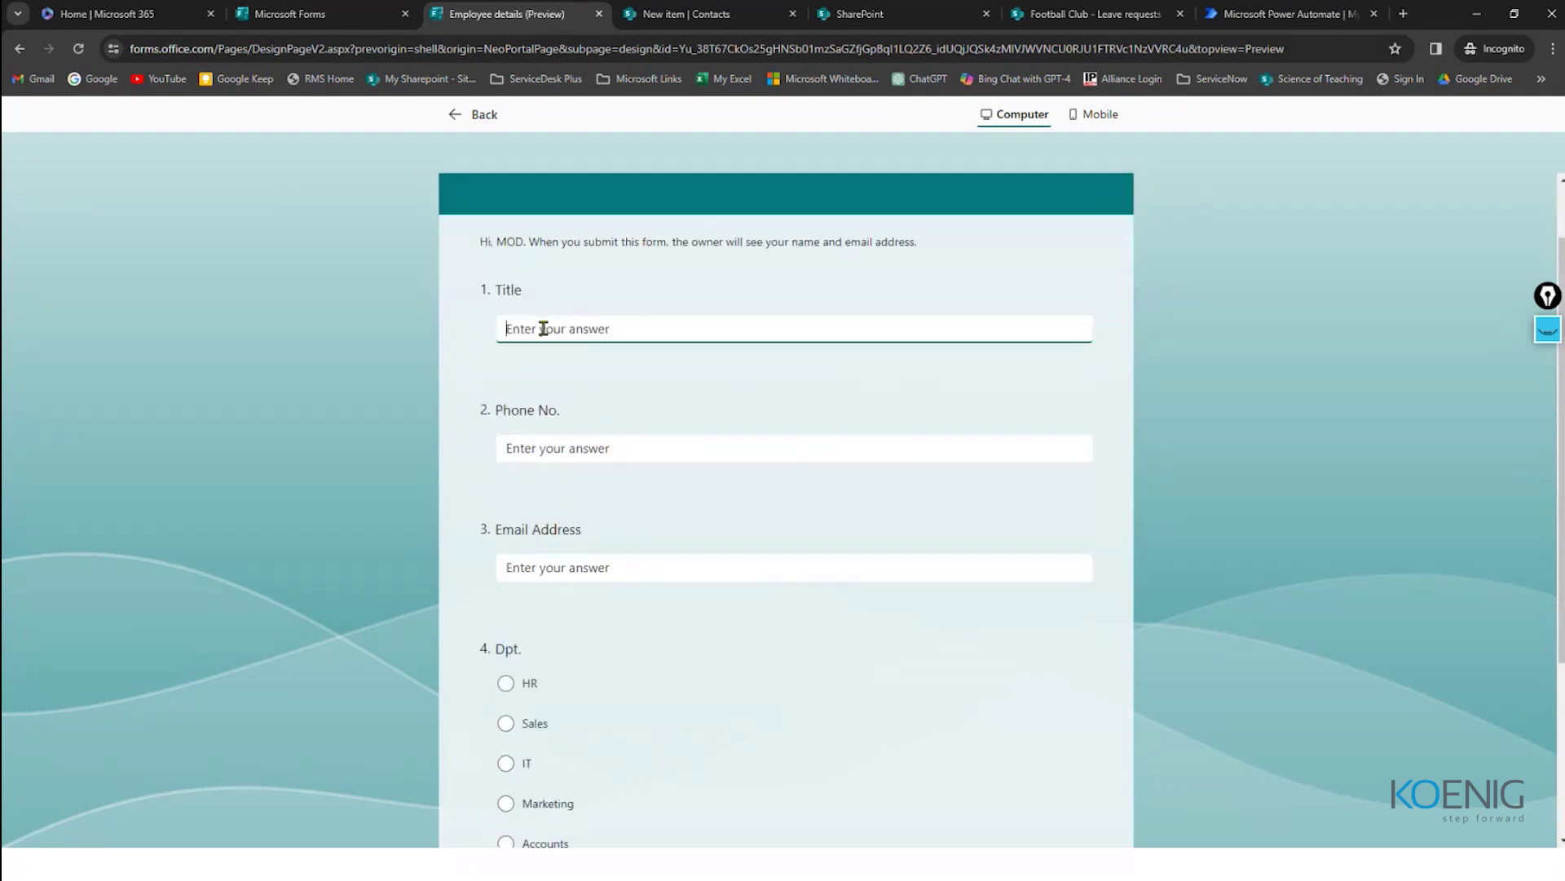
pyautogui.click(542, 448)
pyautogui.click(551, 562)
pyautogui.scroll(-3, 587, 542)
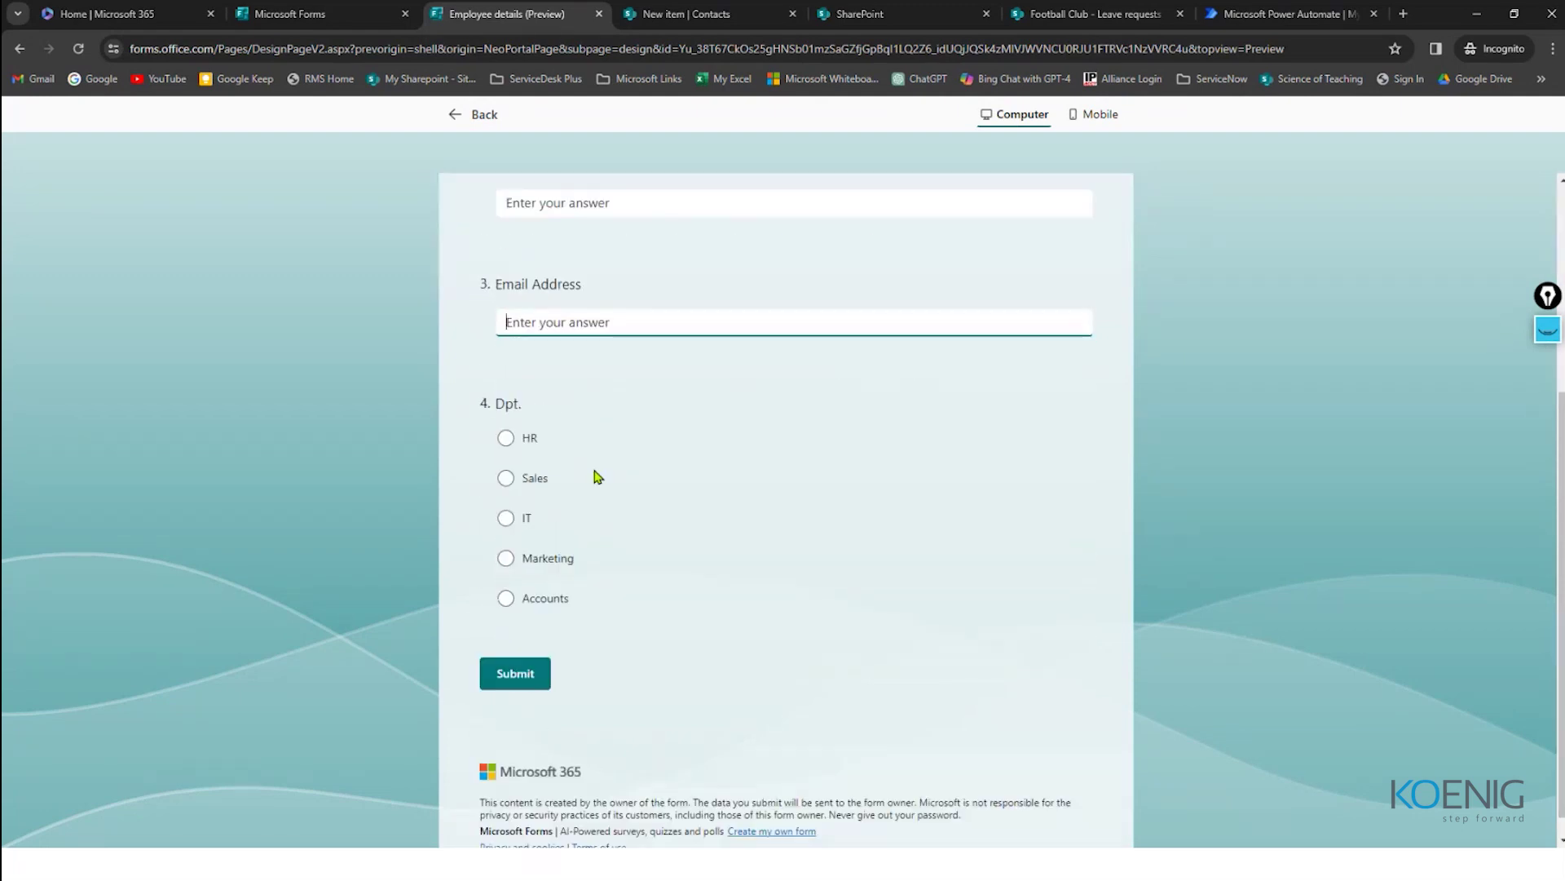
pyautogui.scroll(4, 633, 524)
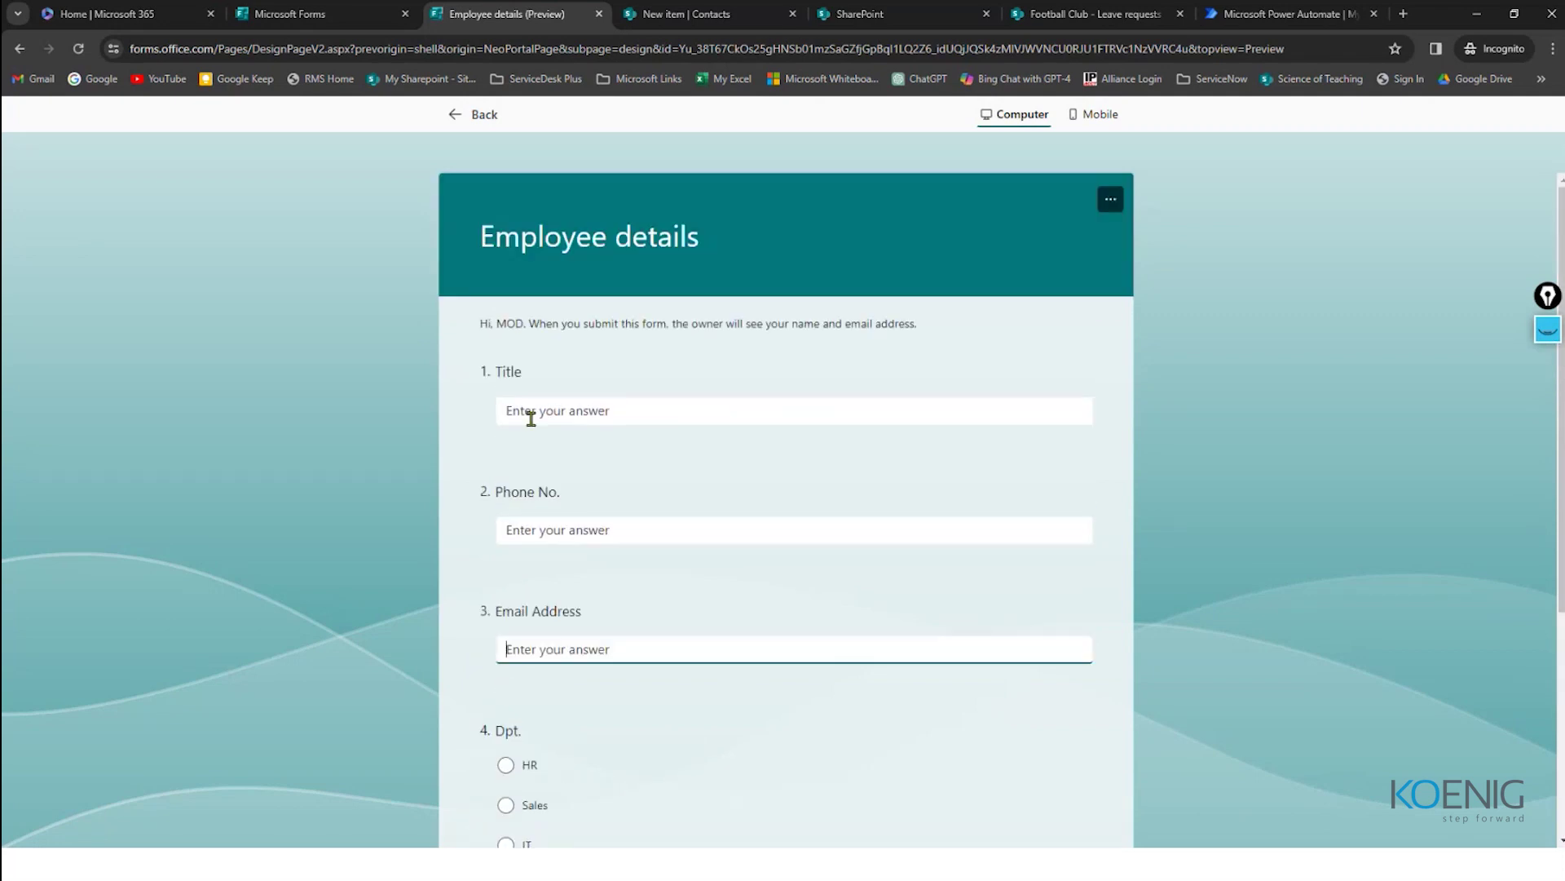
# Step: Close the new item panel on the SharePoint Contacts list and return to the preview
pyautogui.click(893, 13)
pyautogui.click(701, 14)
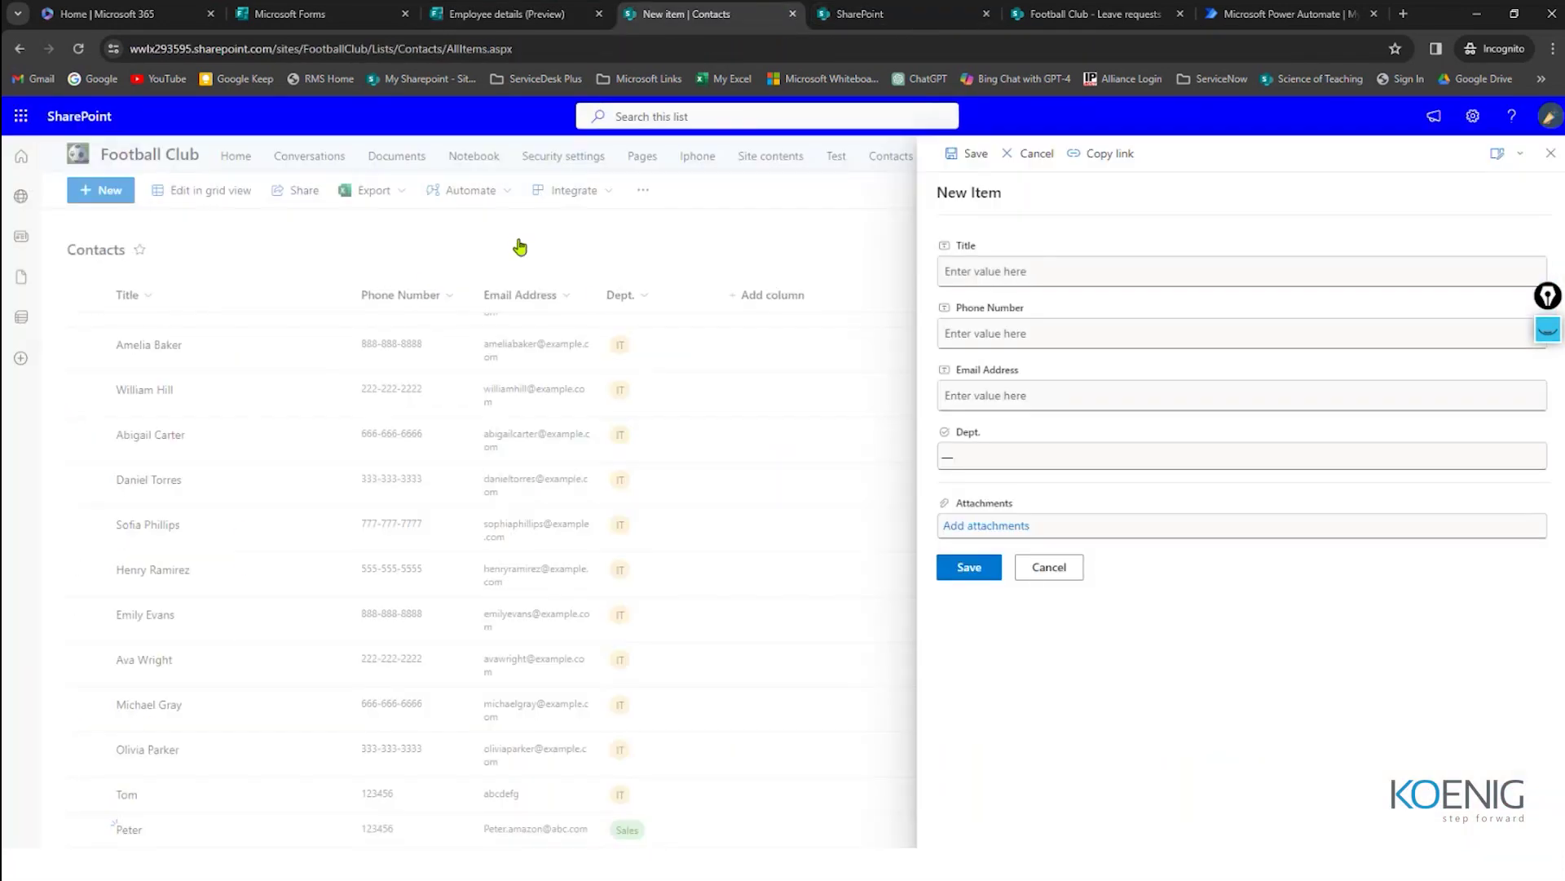
pyautogui.click(667, 363)
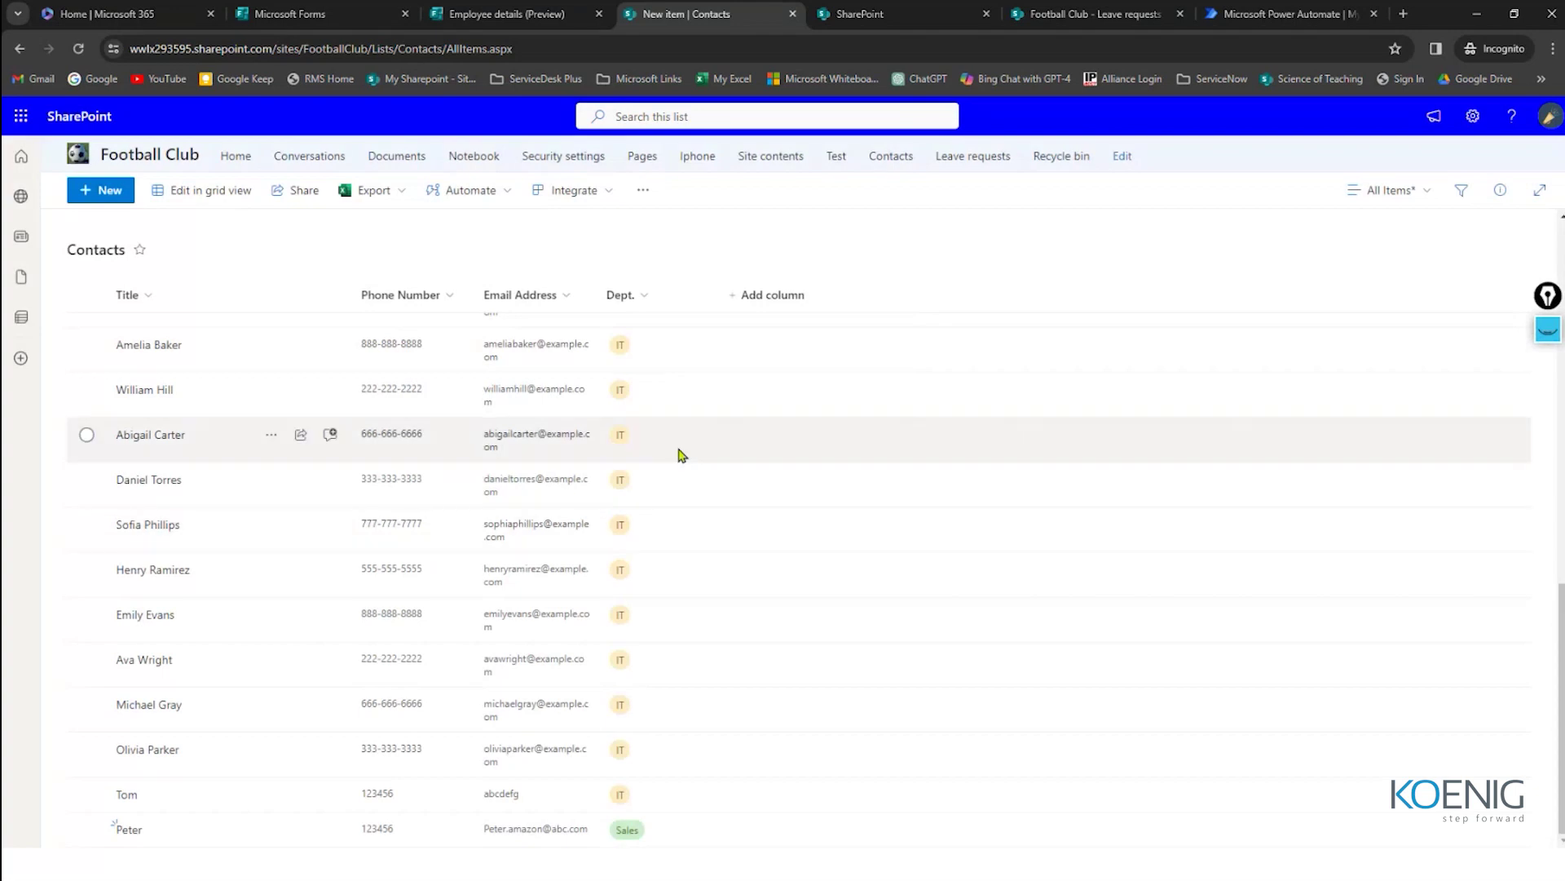
pyautogui.hotkey('ctrl', 'shift', 'Tab')
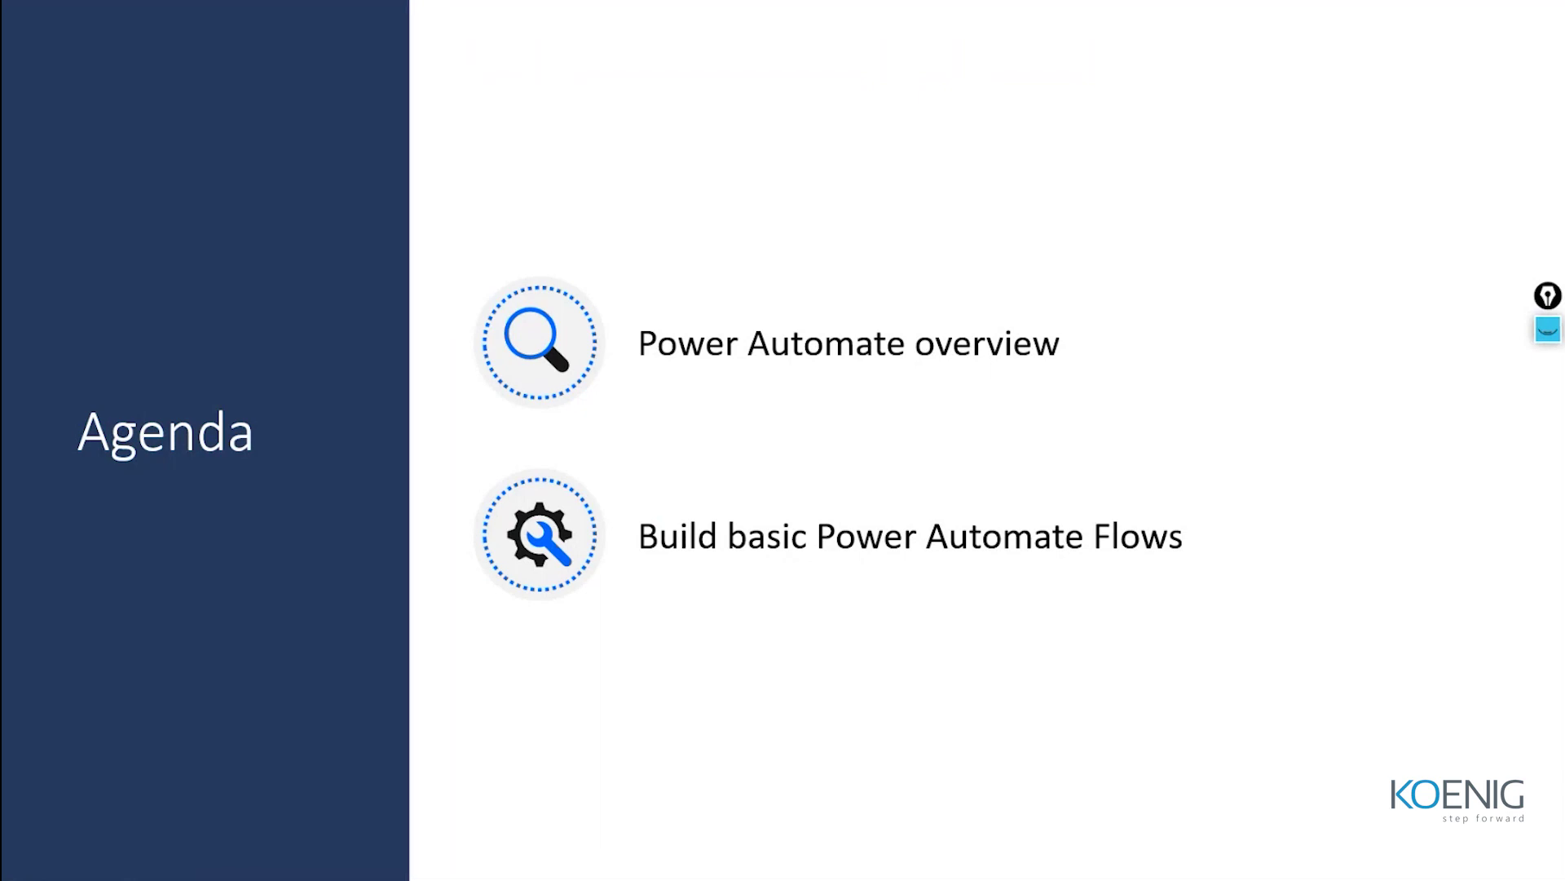
# Step: Advance the slideshow to the Introduction to Automation slide
pyautogui.click(667, 484)
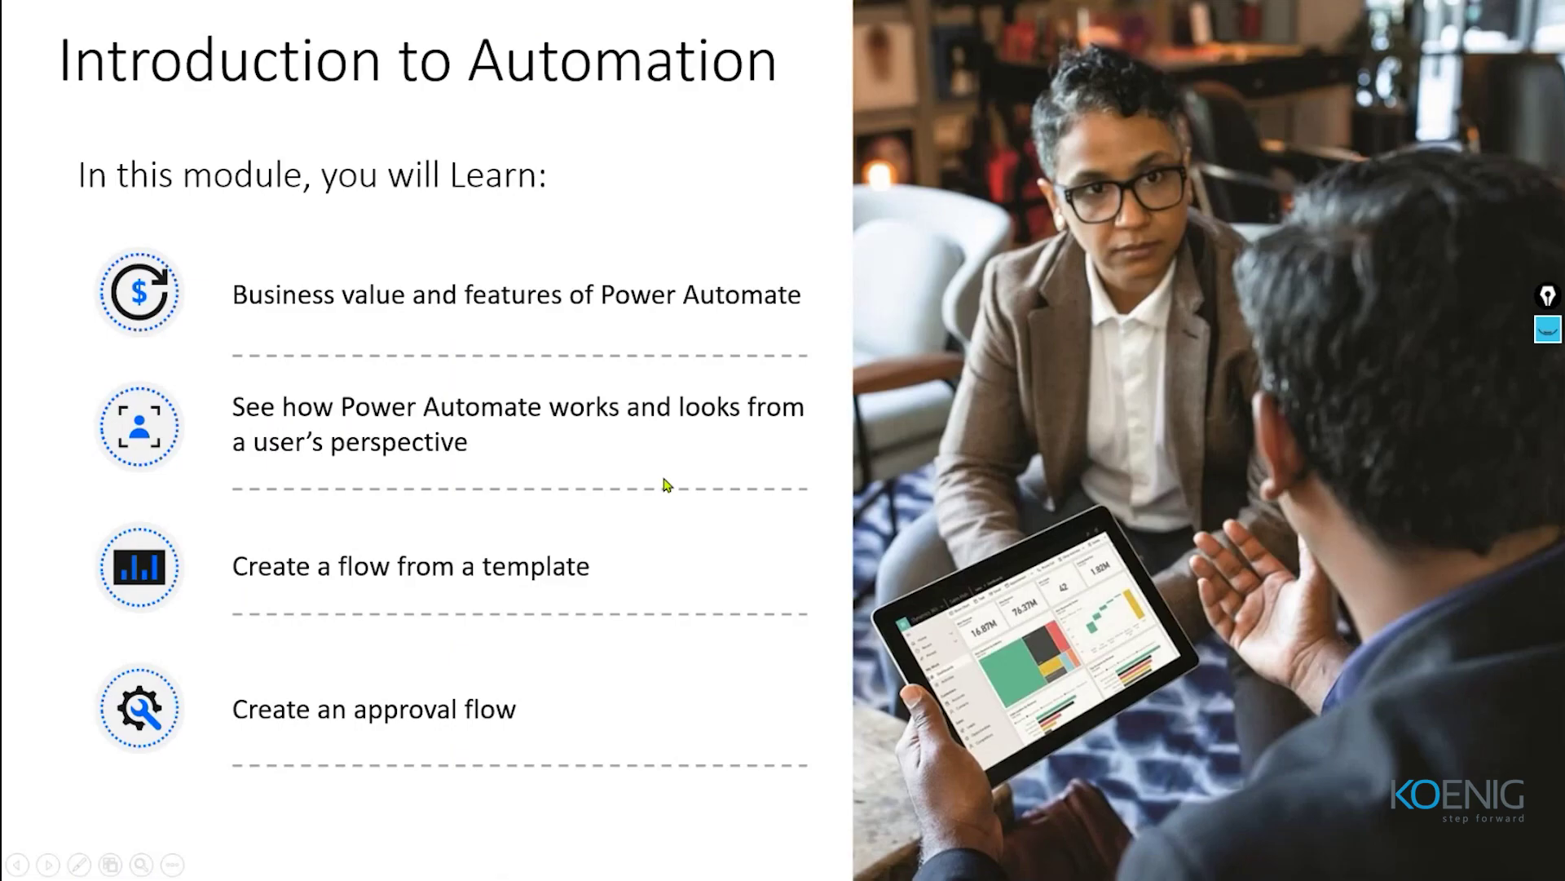
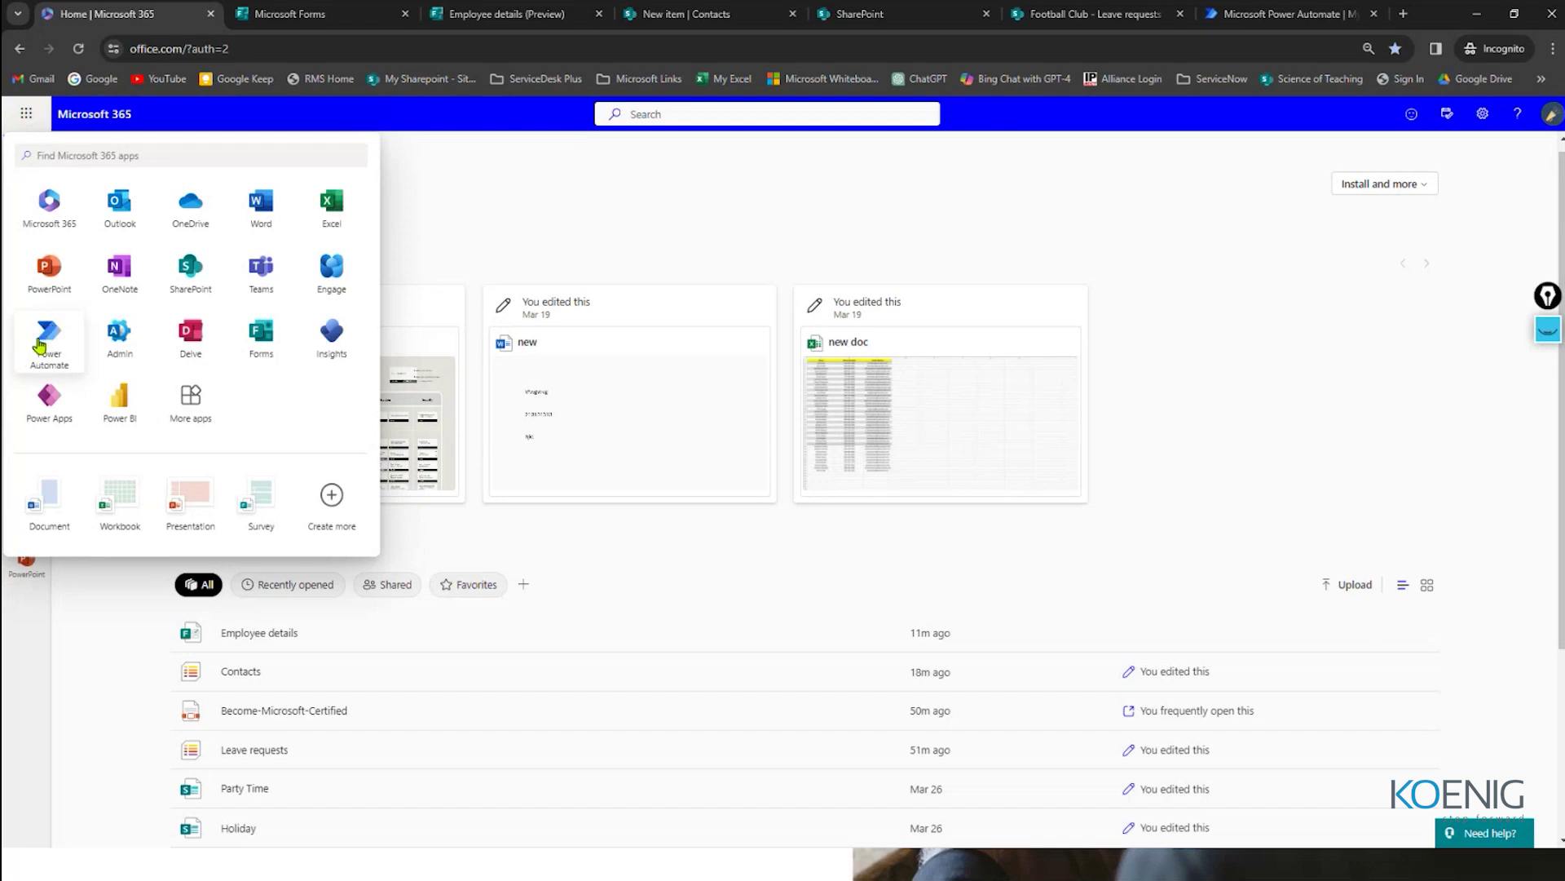
# Step: Launch Power Automate from the app launcher, glance at the Power Platform apps, and stay on Home
pyautogui.click(54, 343)
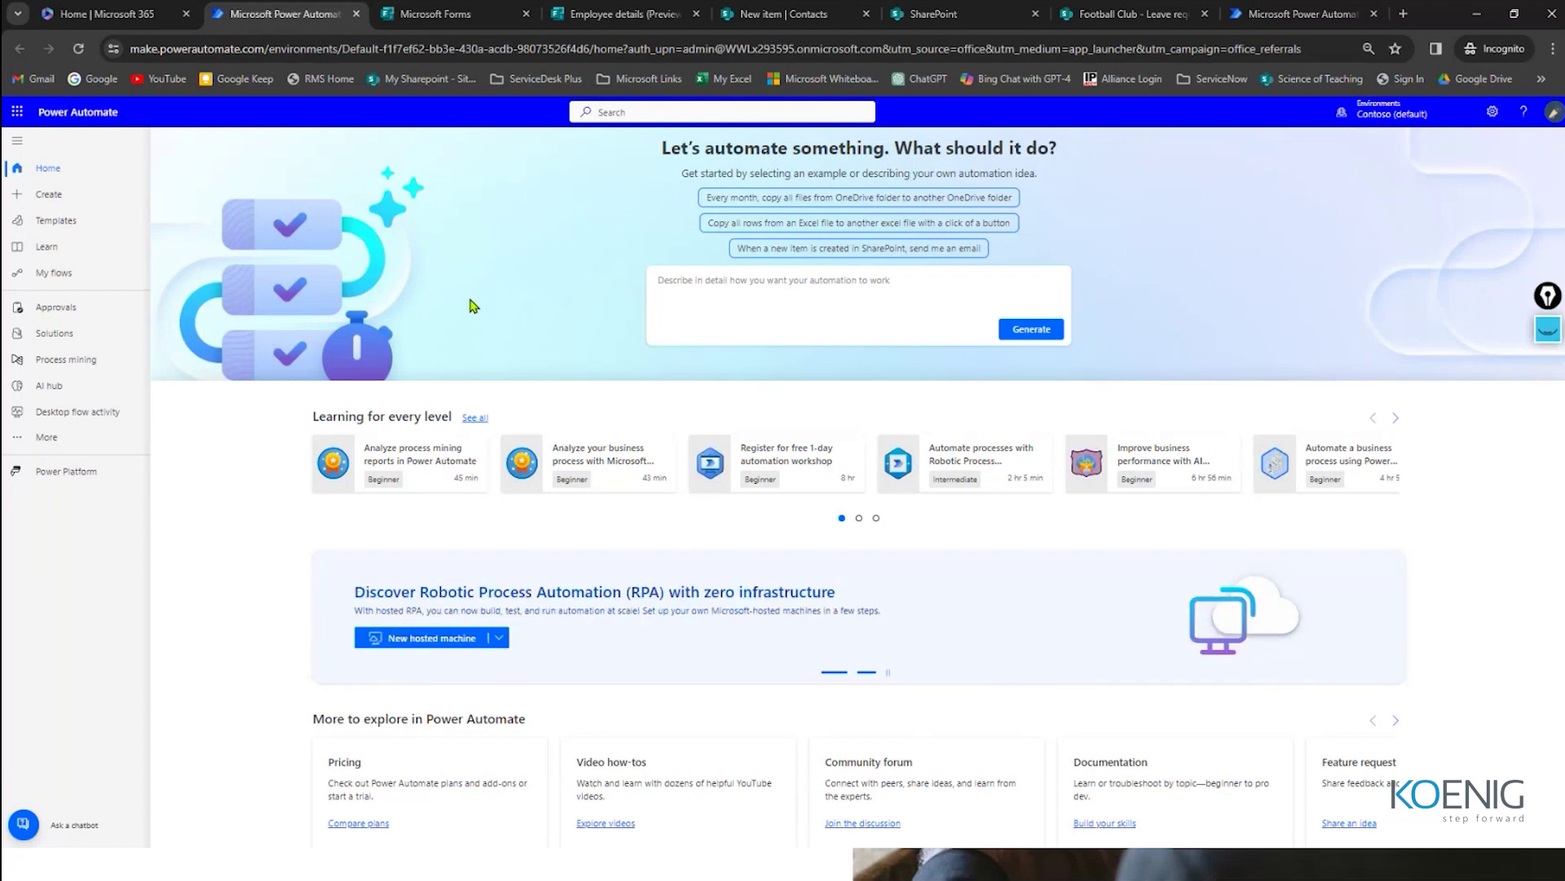
pyautogui.click(55, 476)
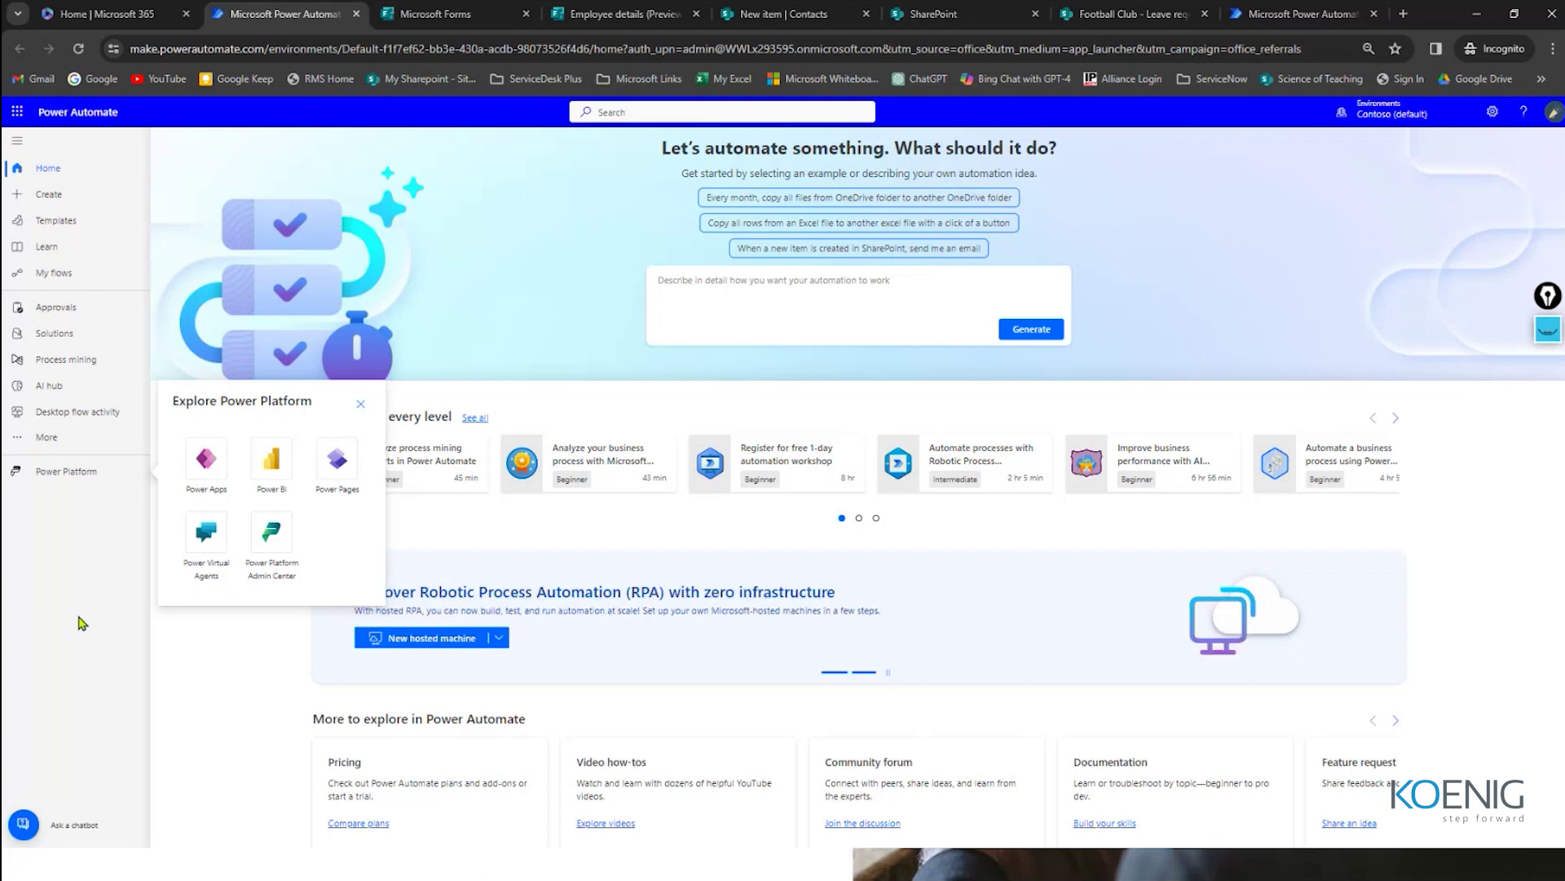
pyautogui.click(193, 164)
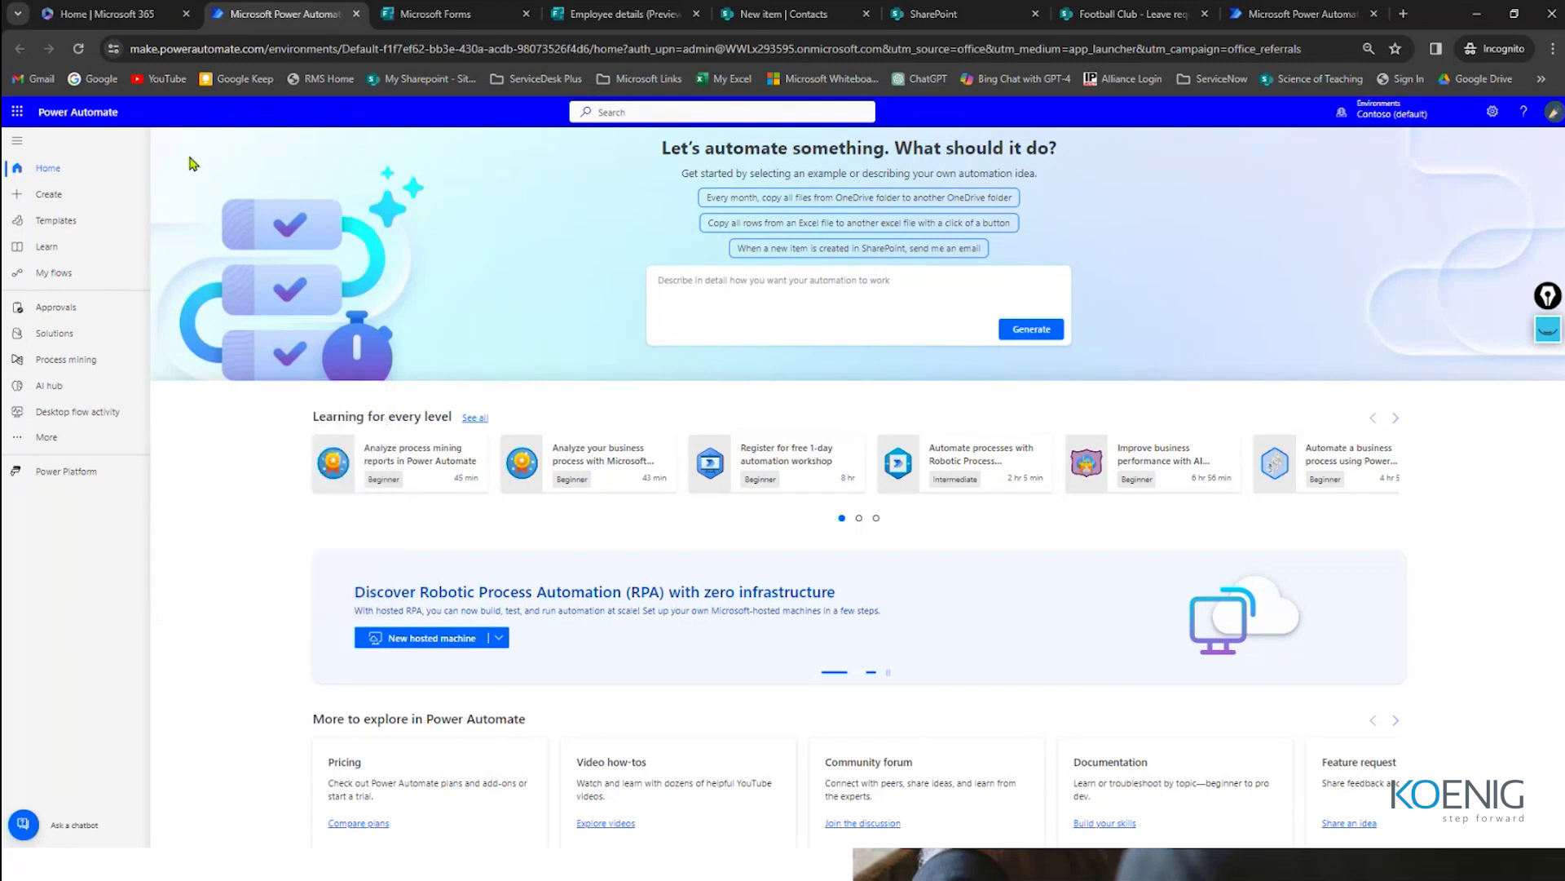
# Step: Search the Templates gallery for 'youtube'
pyautogui.click(57, 228)
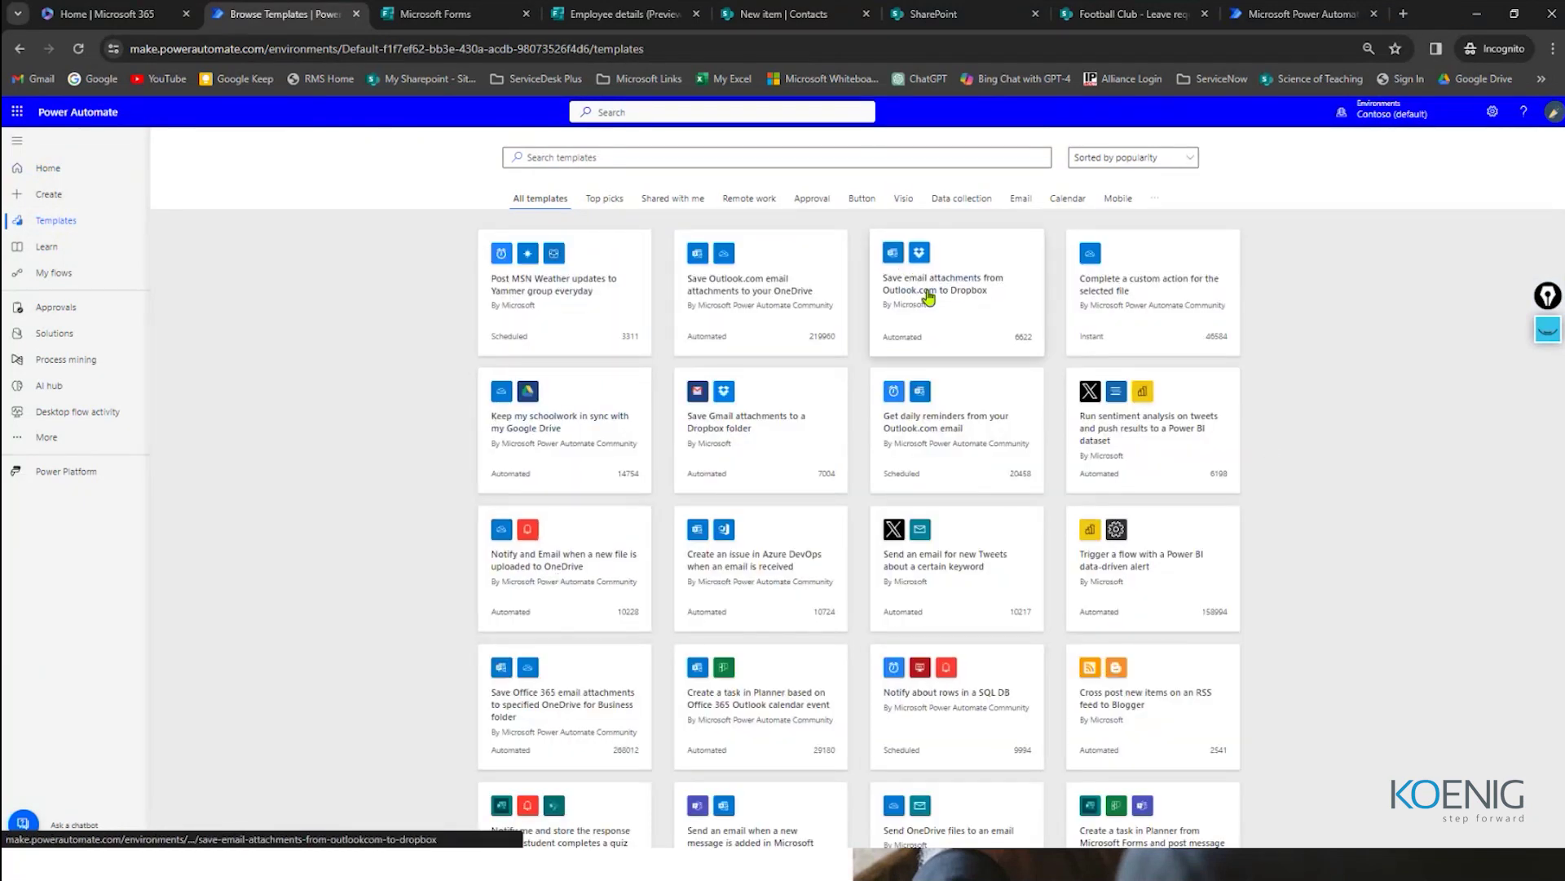
pyautogui.click(621, 158)
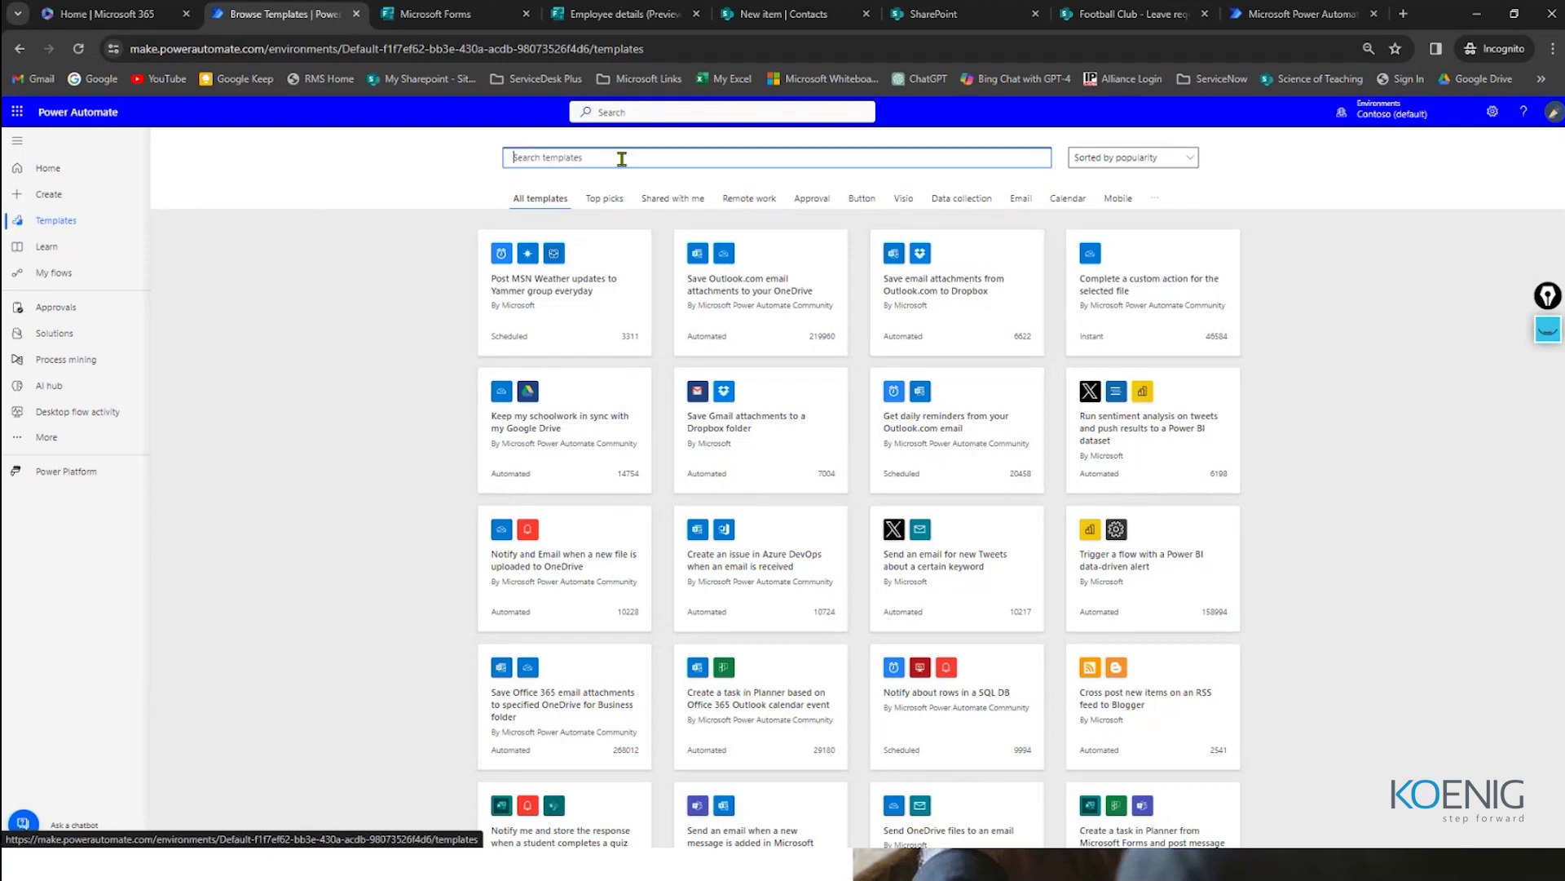
pyautogui.write('youtube')
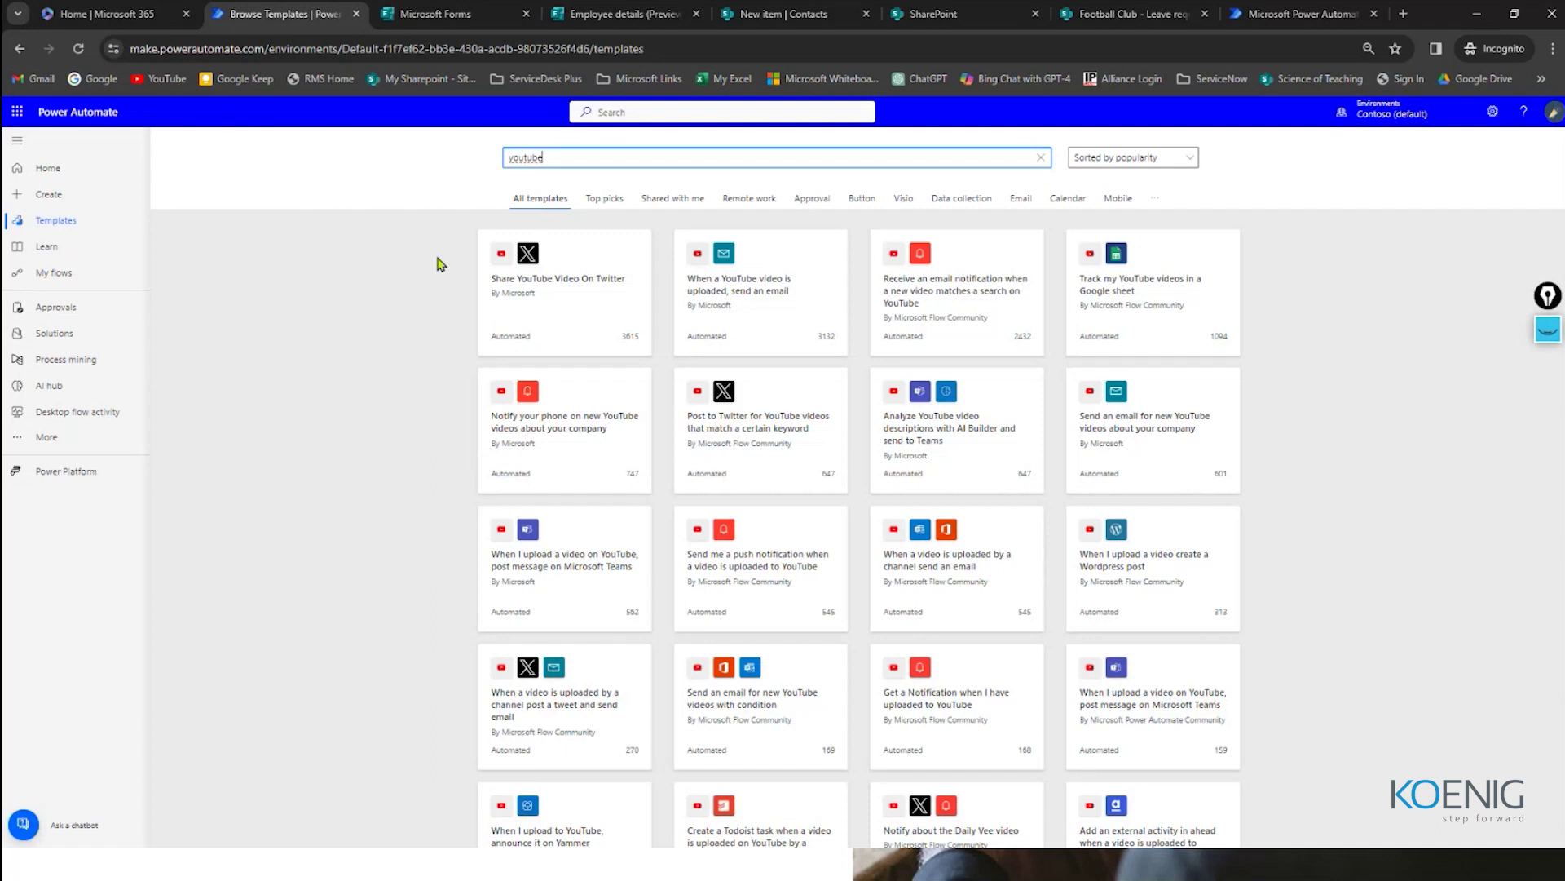
pyautogui.click(782, 14)
pyautogui.click(938, 14)
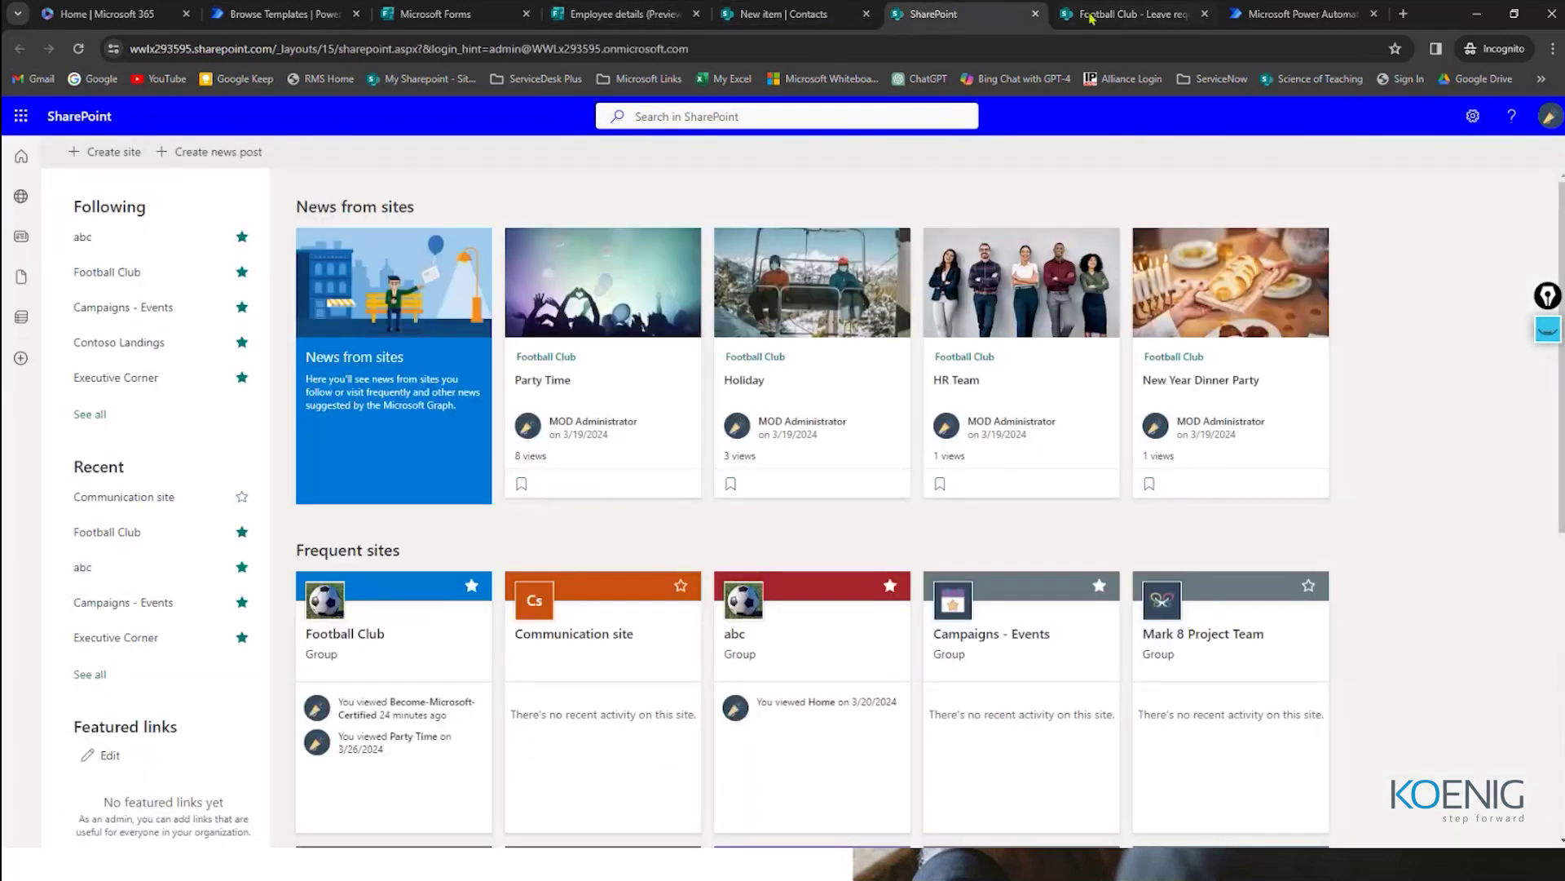
pyautogui.click(1101, 14)
pyautogui.click(436, 14)
pyautogui.click(624, 14)
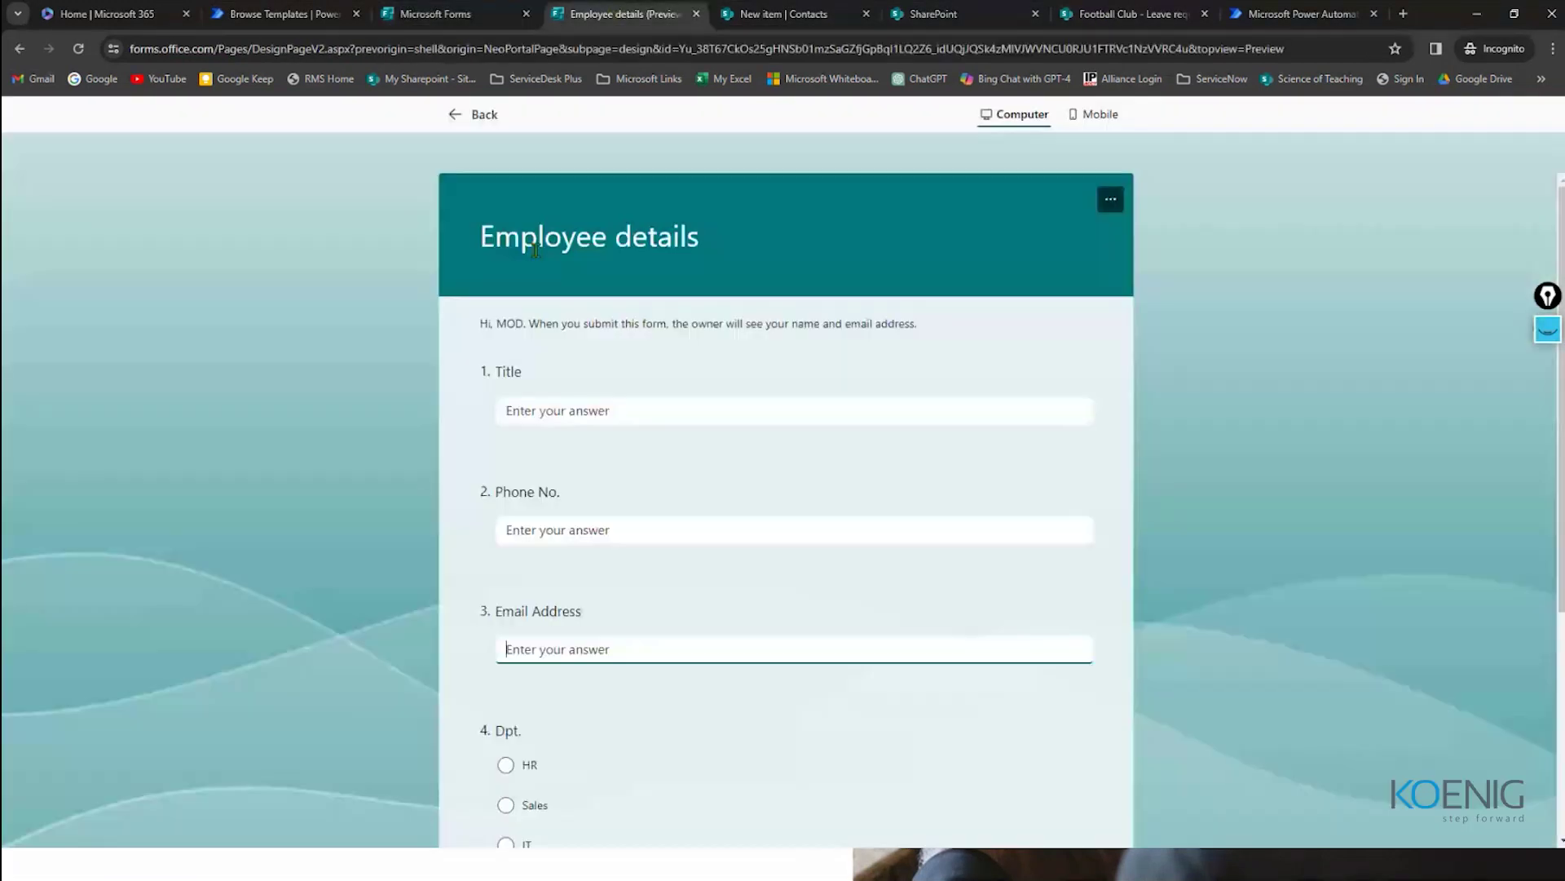
pyautogui.scroll(-4, 688, 275)
pyautogui.scroll(4, 674, 546)
pyautogui.scroll(-4, 677, 546)
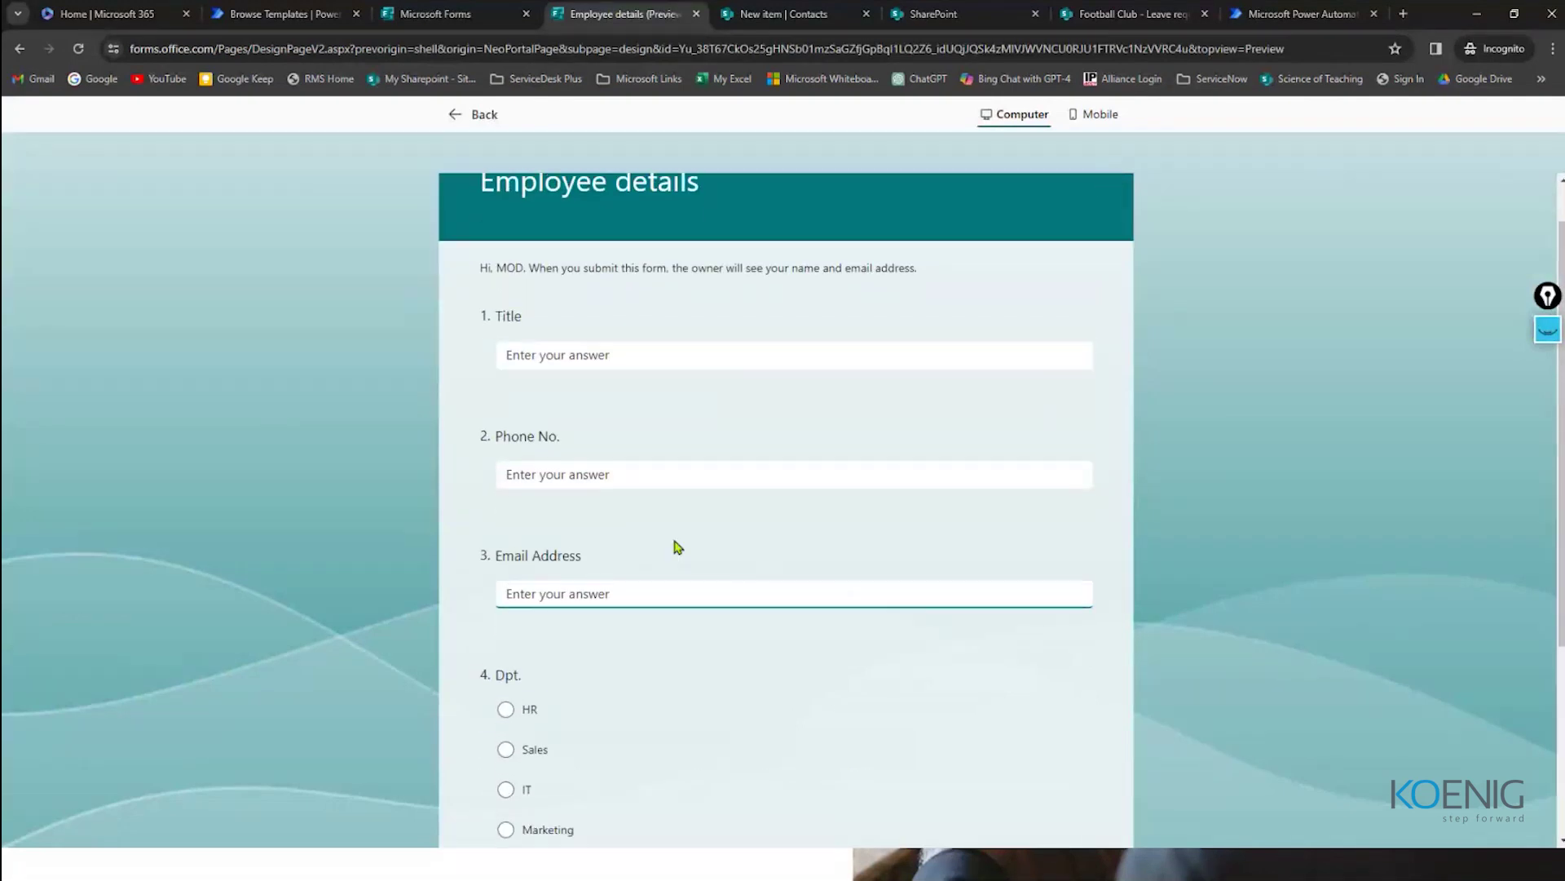
pyautogui.scroll(4, 676, 539)
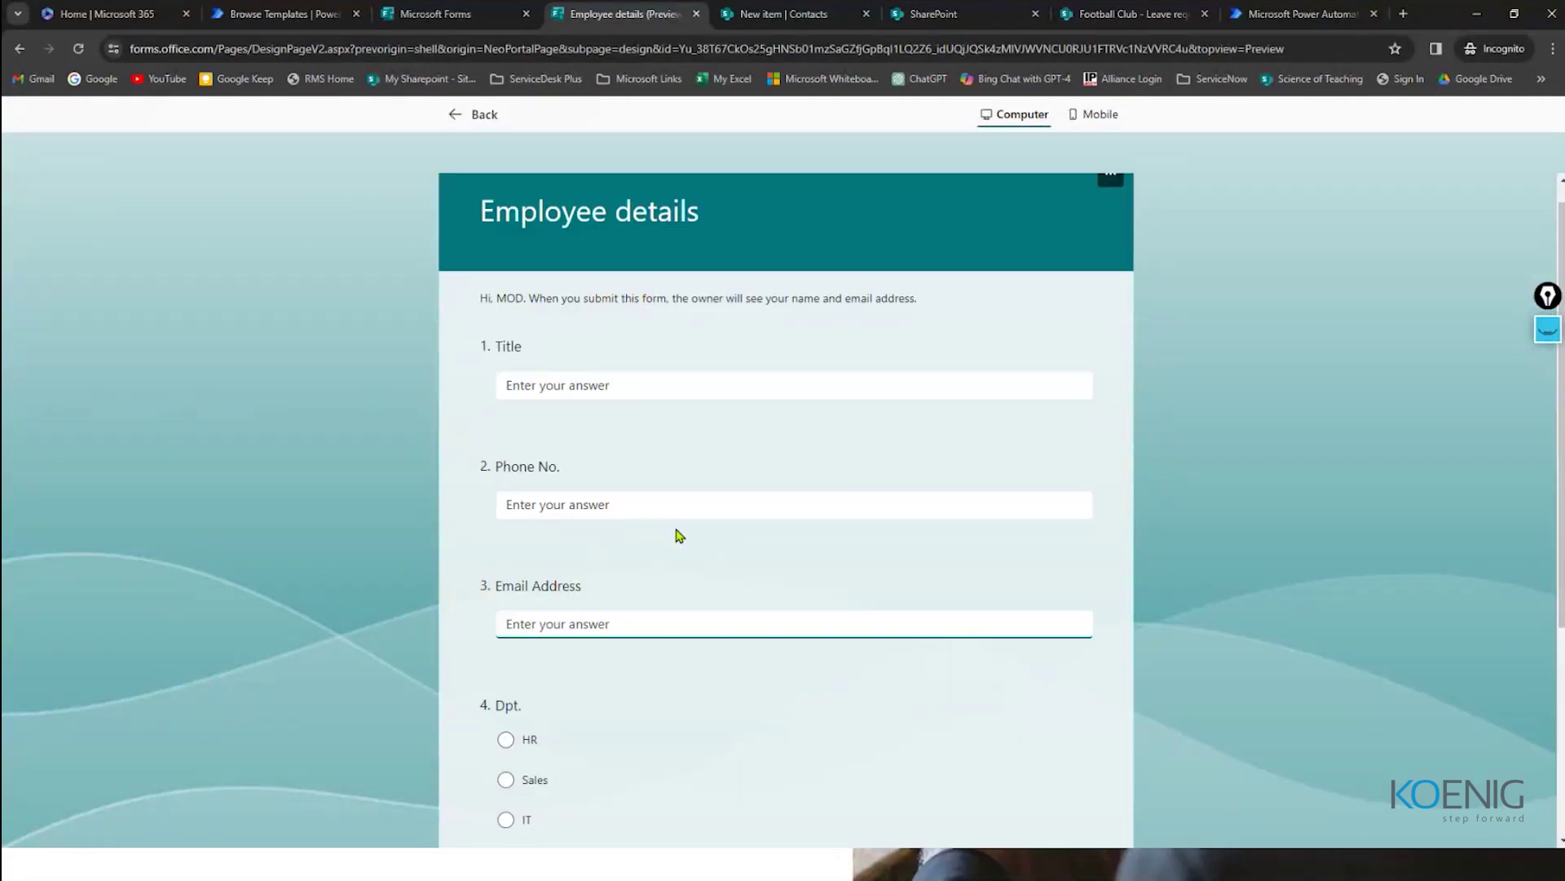
pyautogui.click(783, 14)
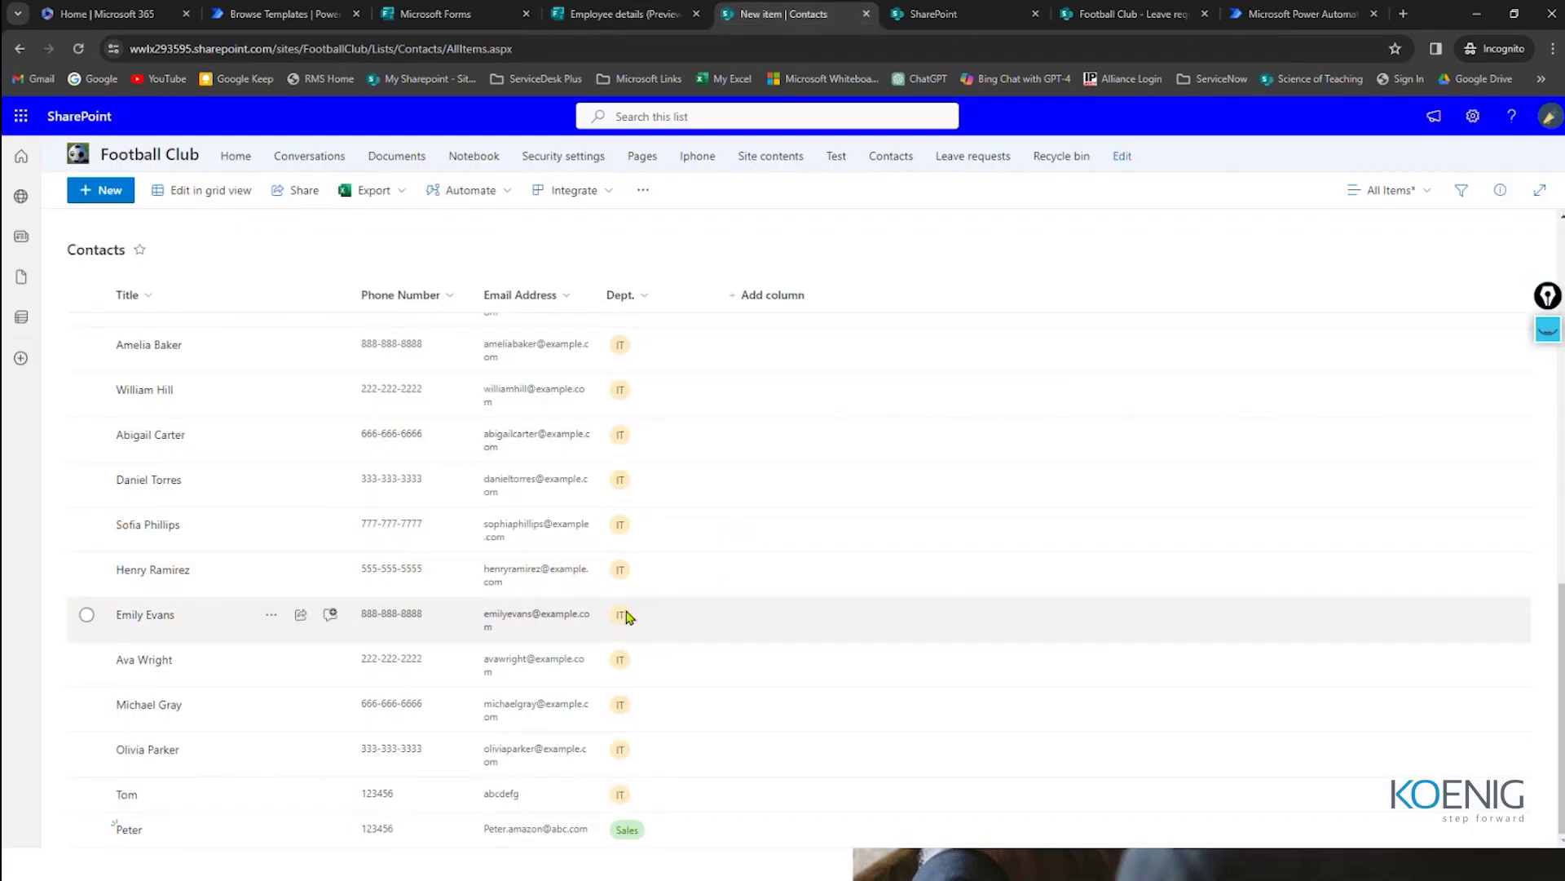
pyautogui.scroll(3, 717, 575)
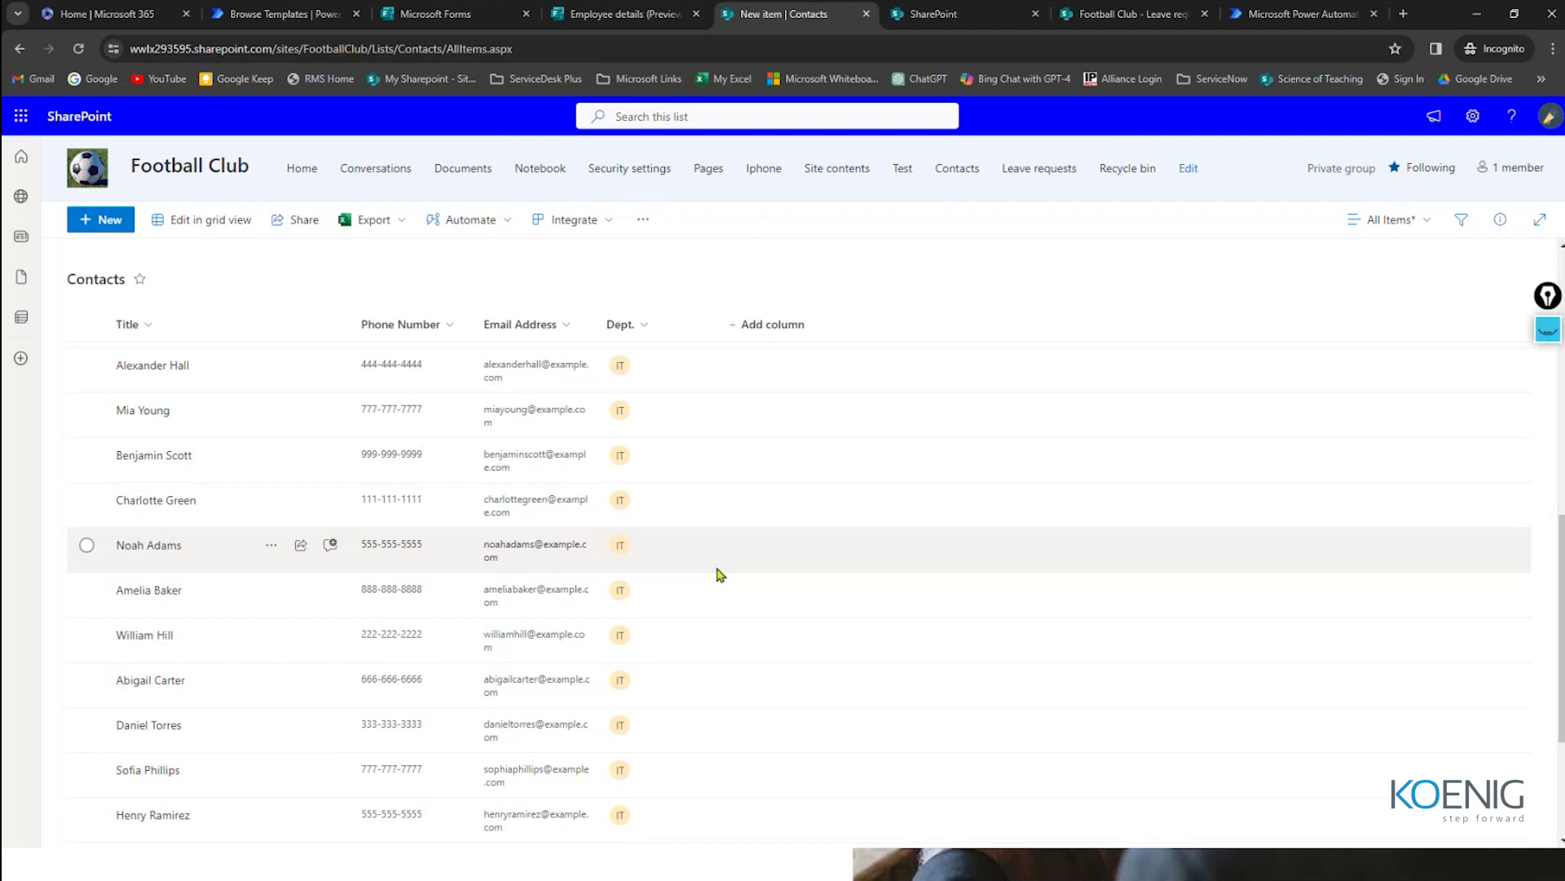
pyautogui.click(620, 14)
pyautogui.click(744, 14)
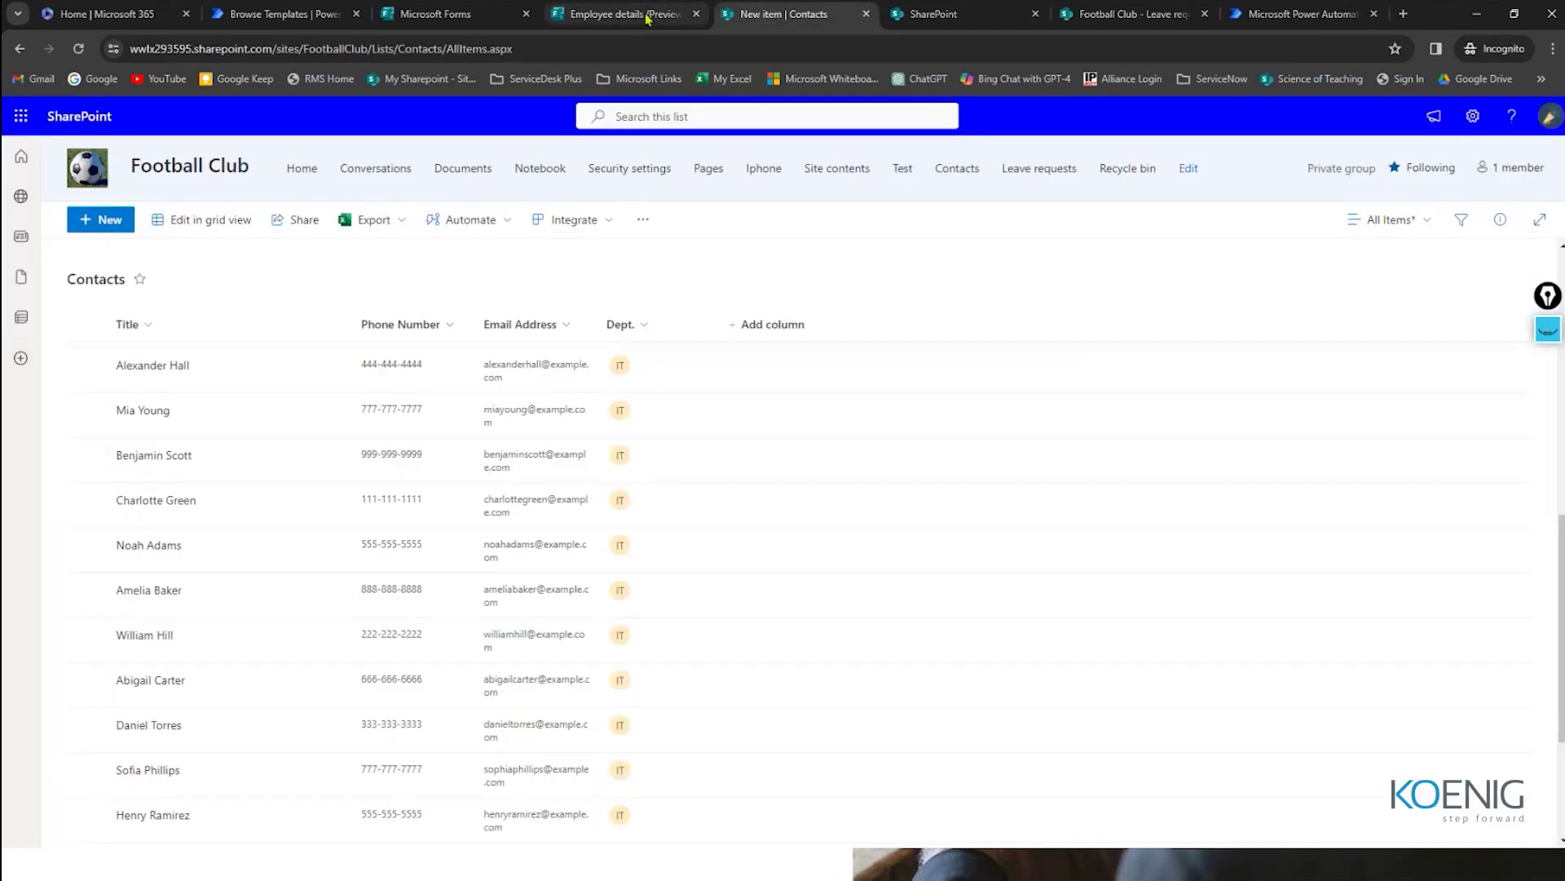
pyautogui.click(628, 14)
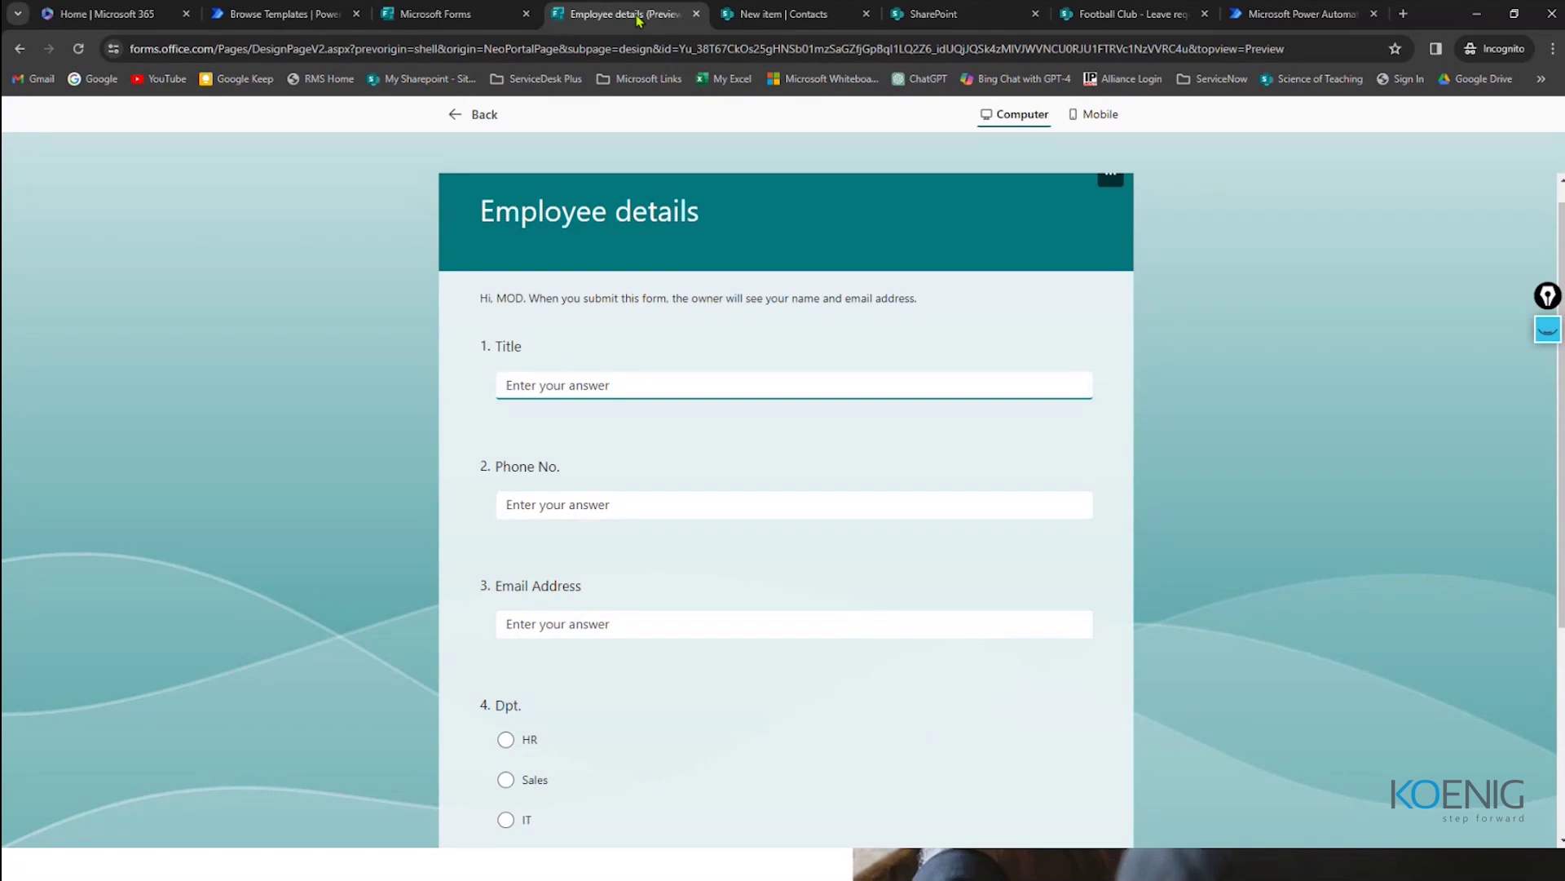
pyautogui.click(783, 14)
pyautogui.click(938, 23)
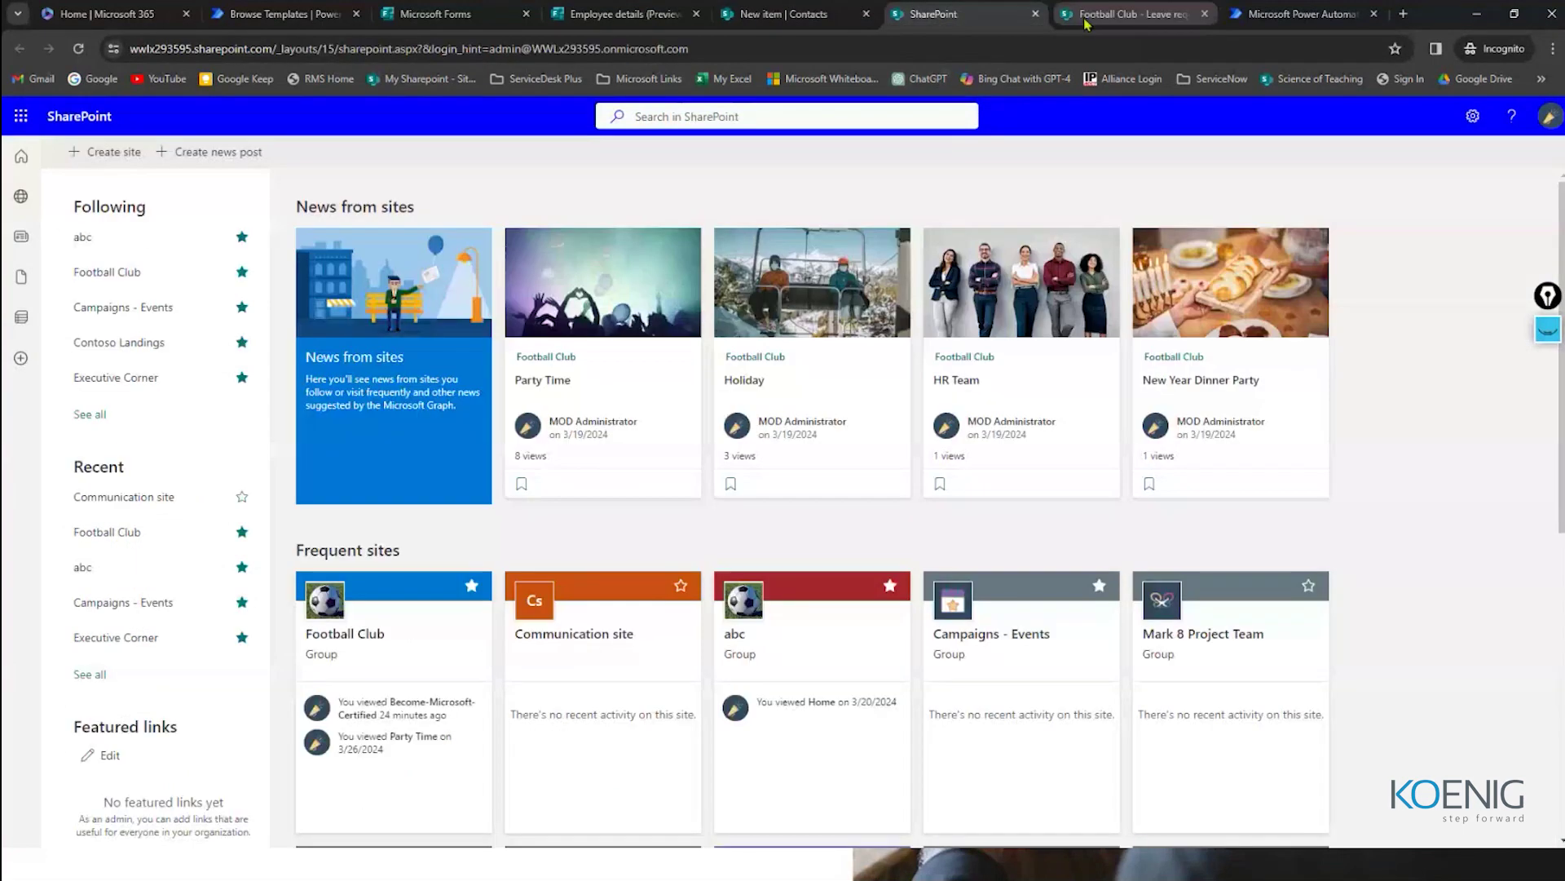
pyautogui.click(281, 14)
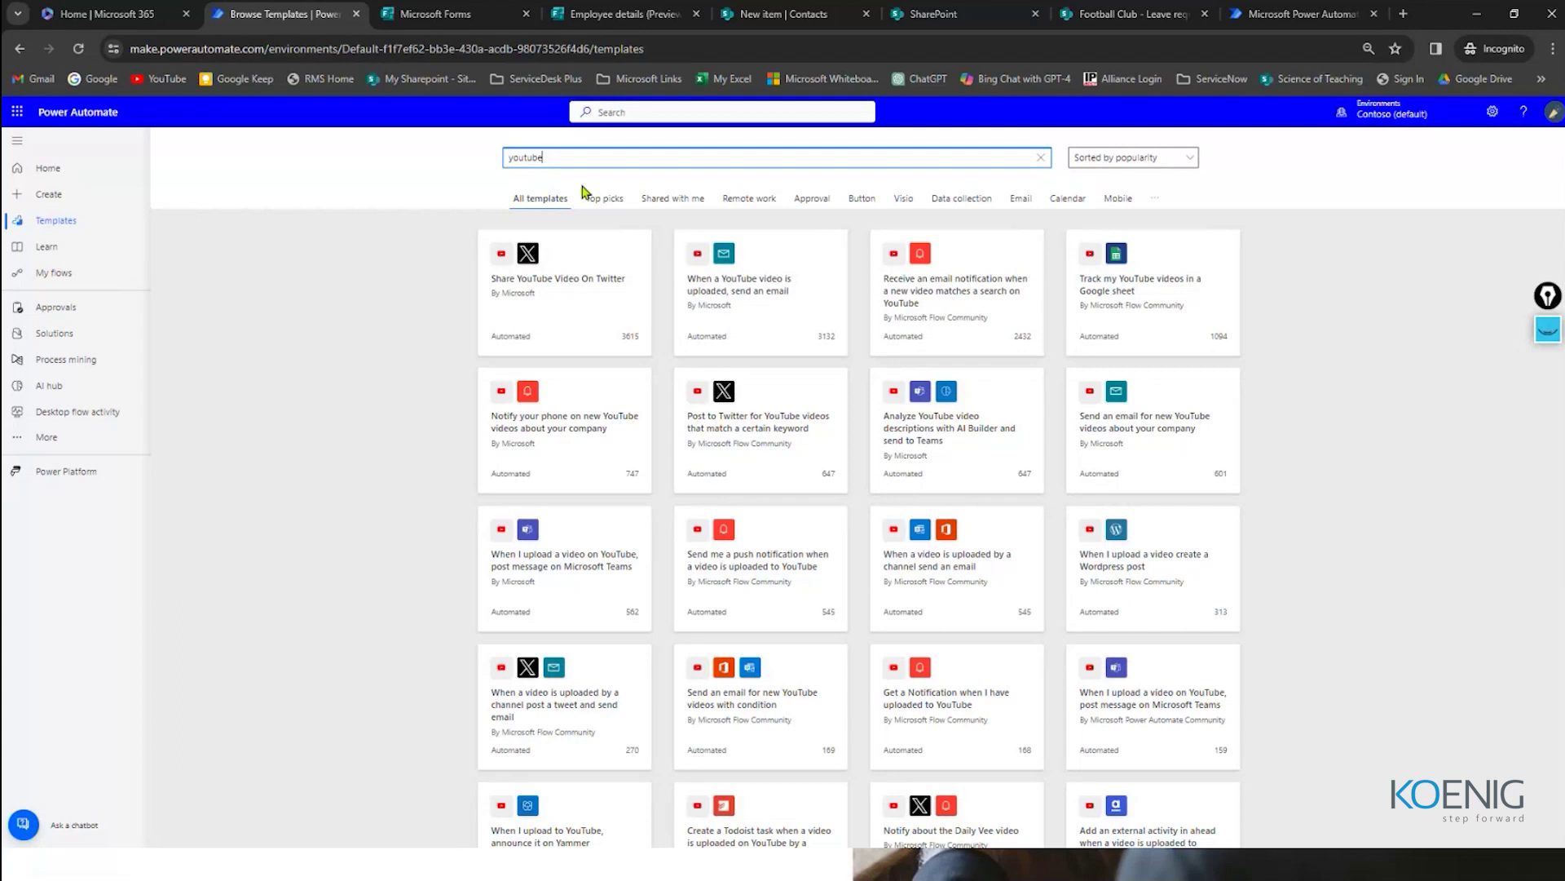
# Step: Search templates for 'form' and open the Record form responses in SharePoint template
pyautogui.doubleClick(568, 158)
pyautogui.press('BackSpace')
pyautogui.write('form')
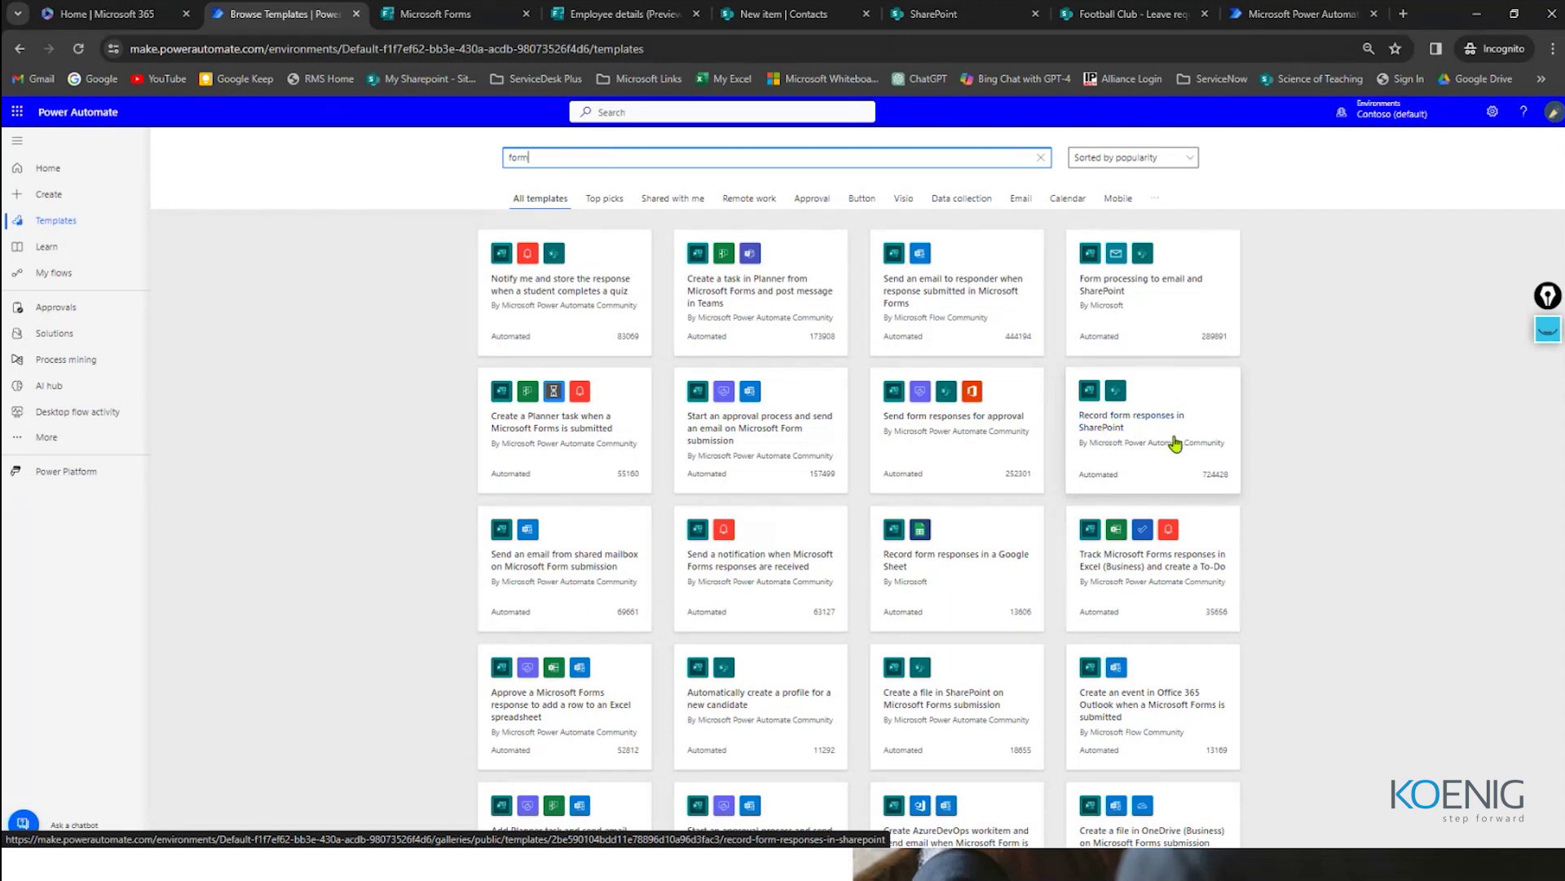
pyautogui.click(1146, 427)
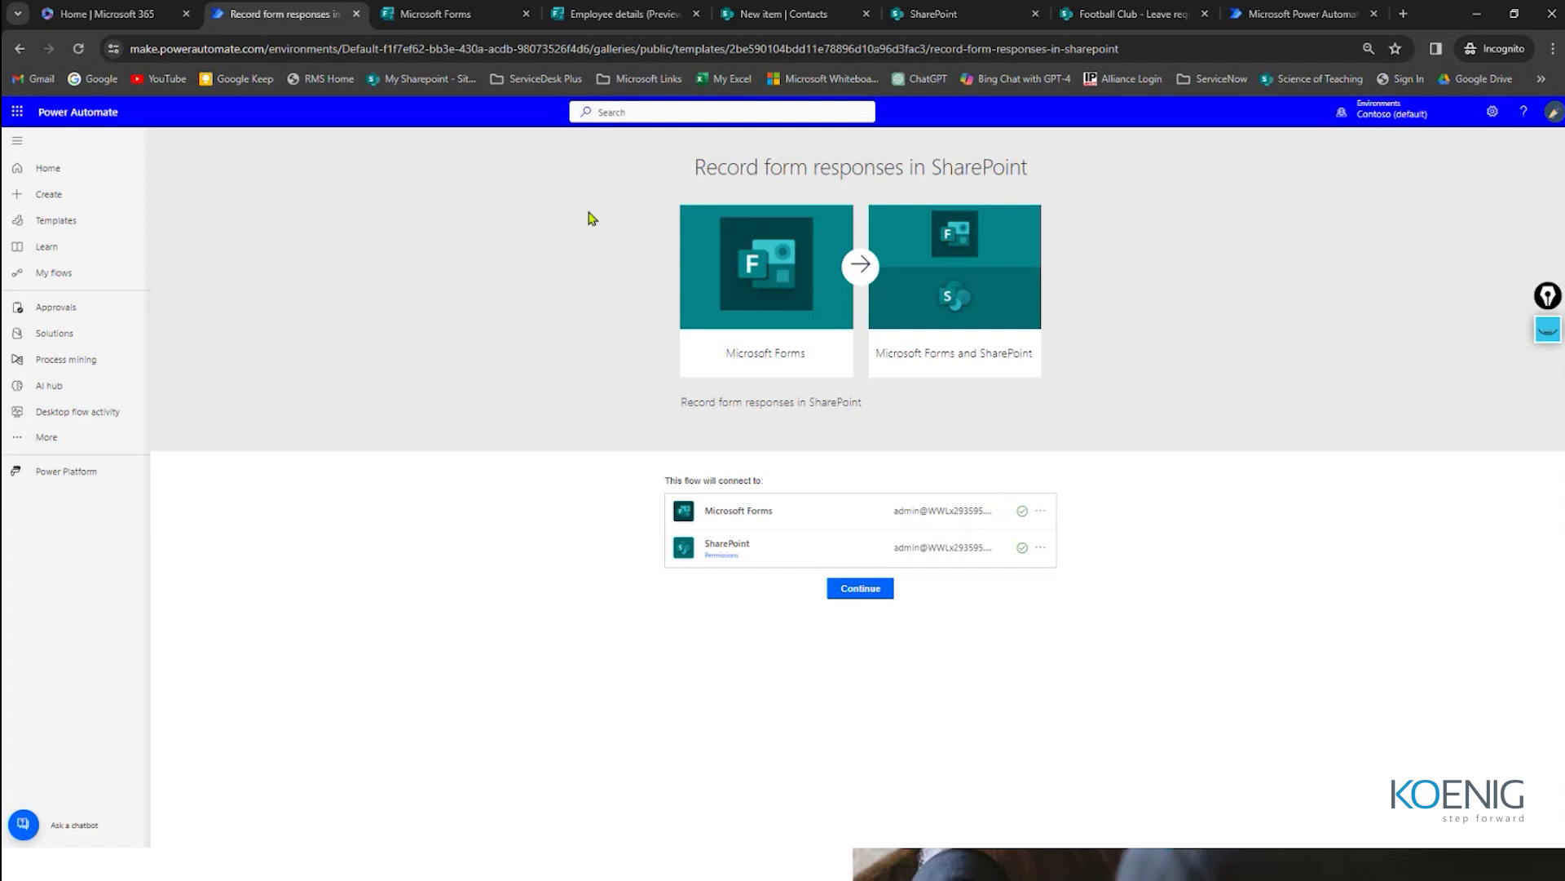
# Step: Create the flow from the template, close Copilot, and switch to the classic designer
pyautogui.click(862, 588)
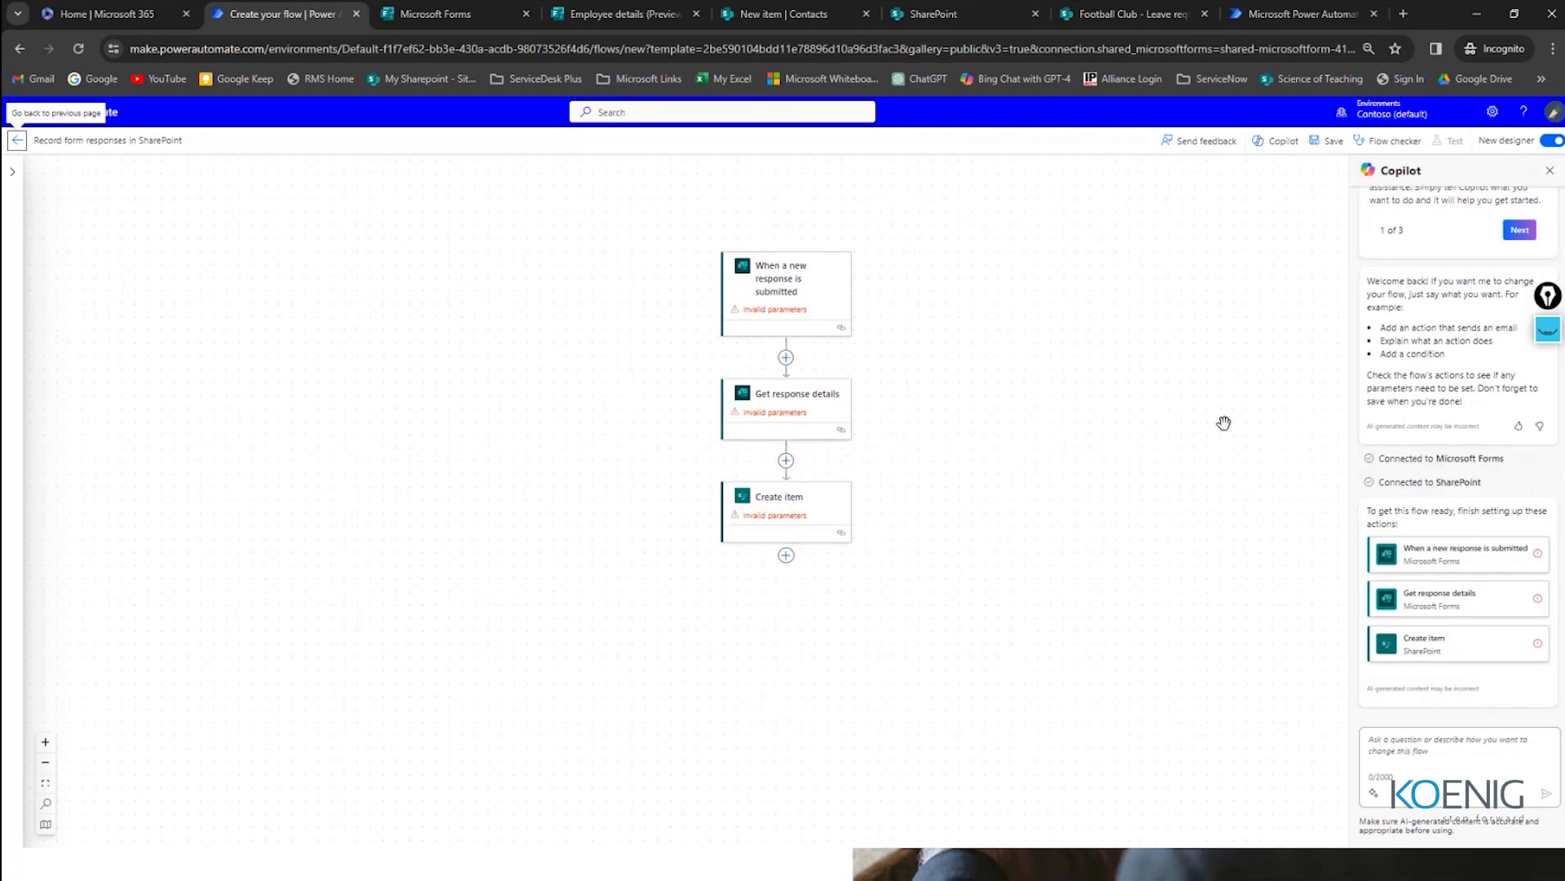
pyautogui.doubleClick(1394, 170)
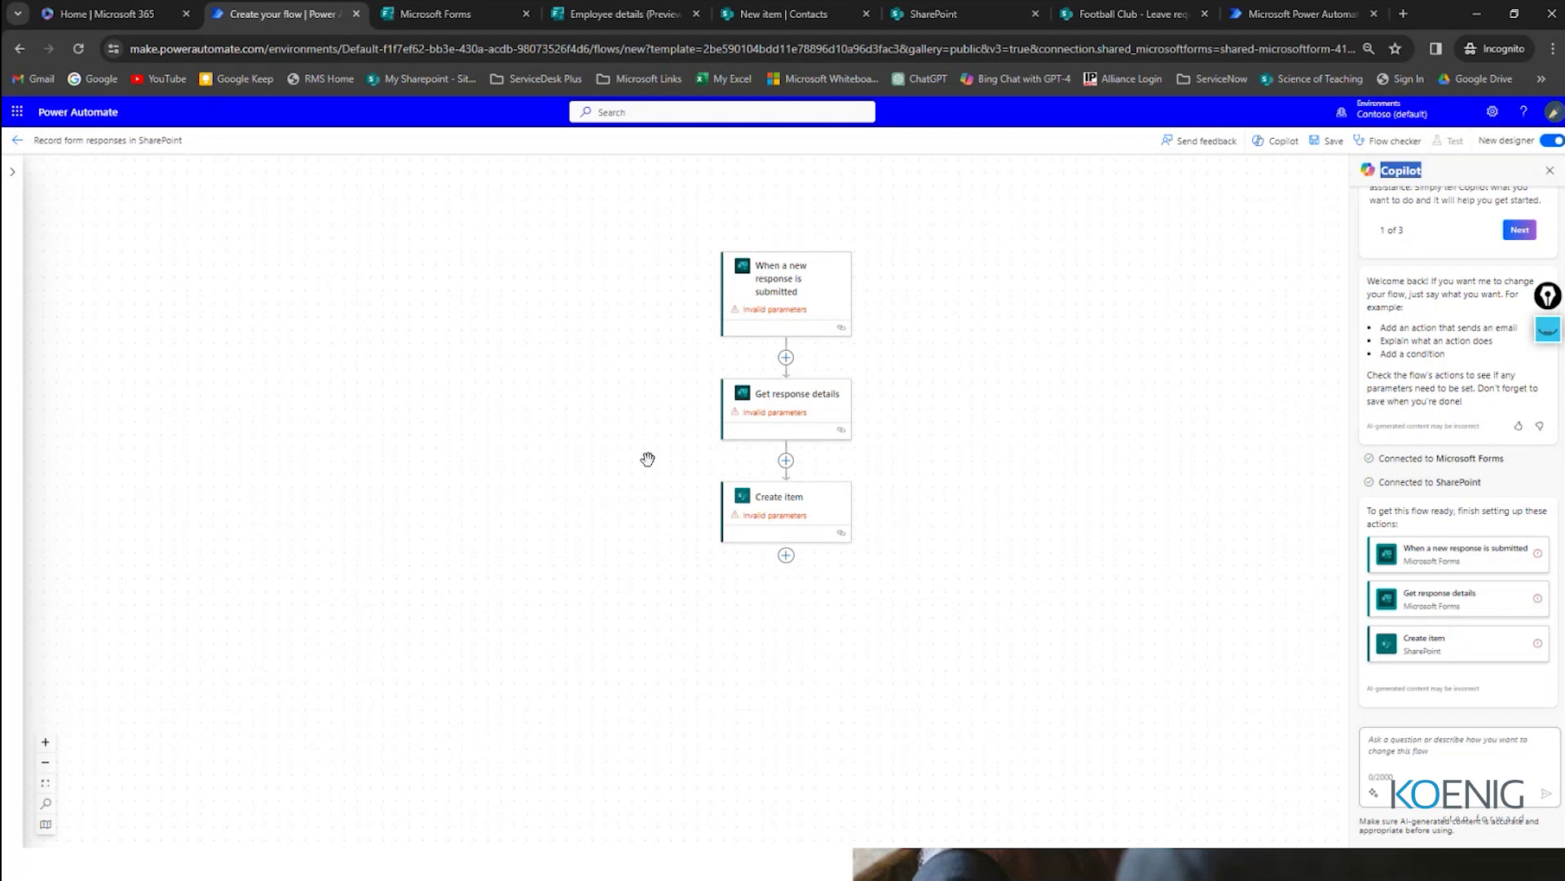
pyautogui.click(1550, 171)
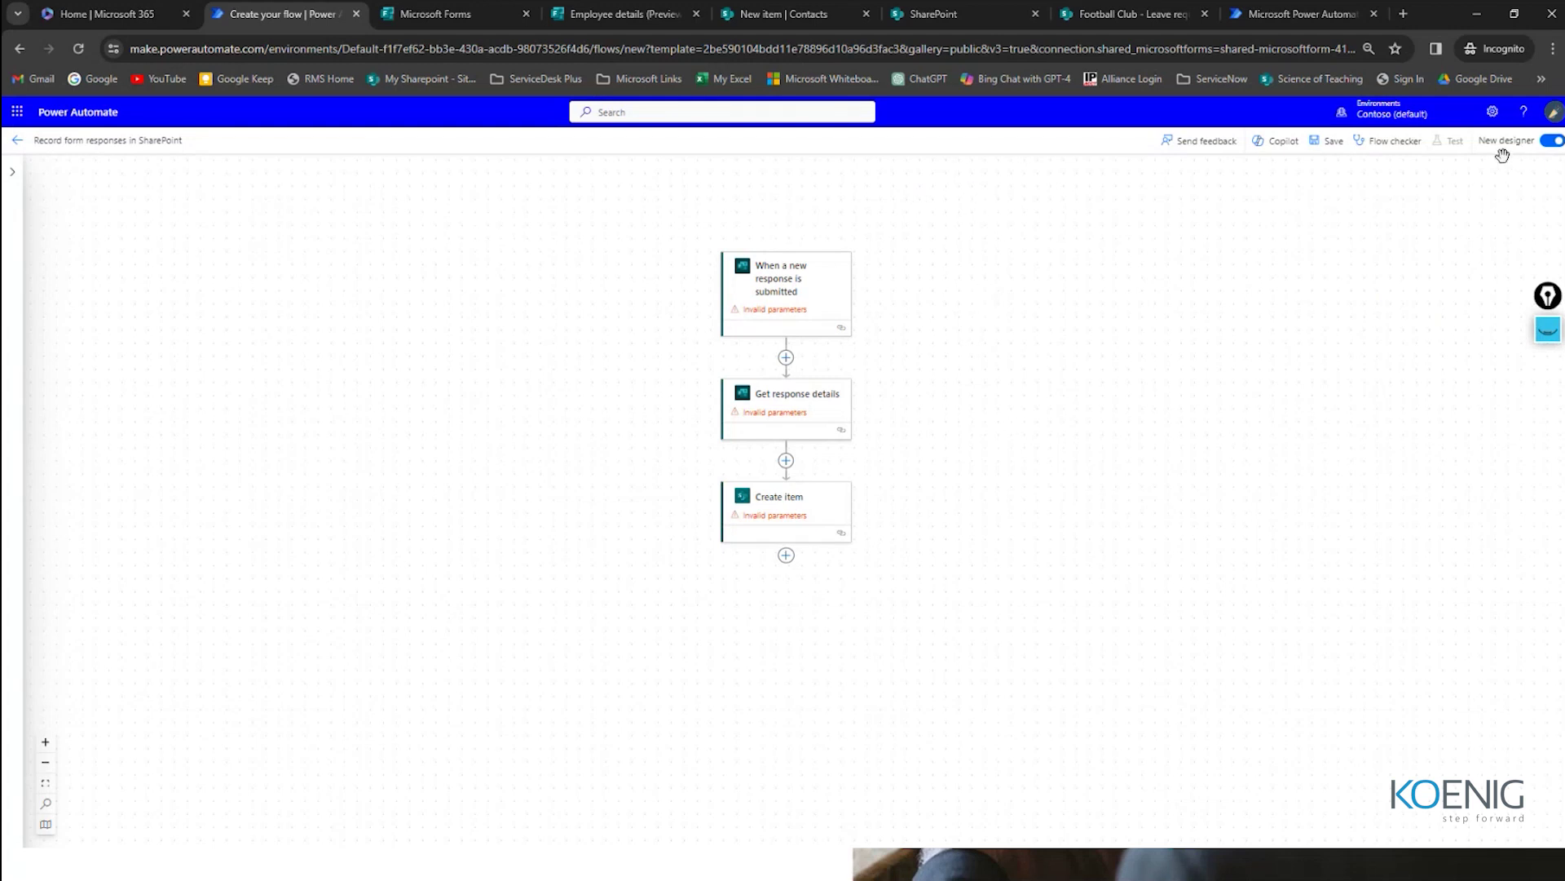
pyautogui.click(1548, 141)
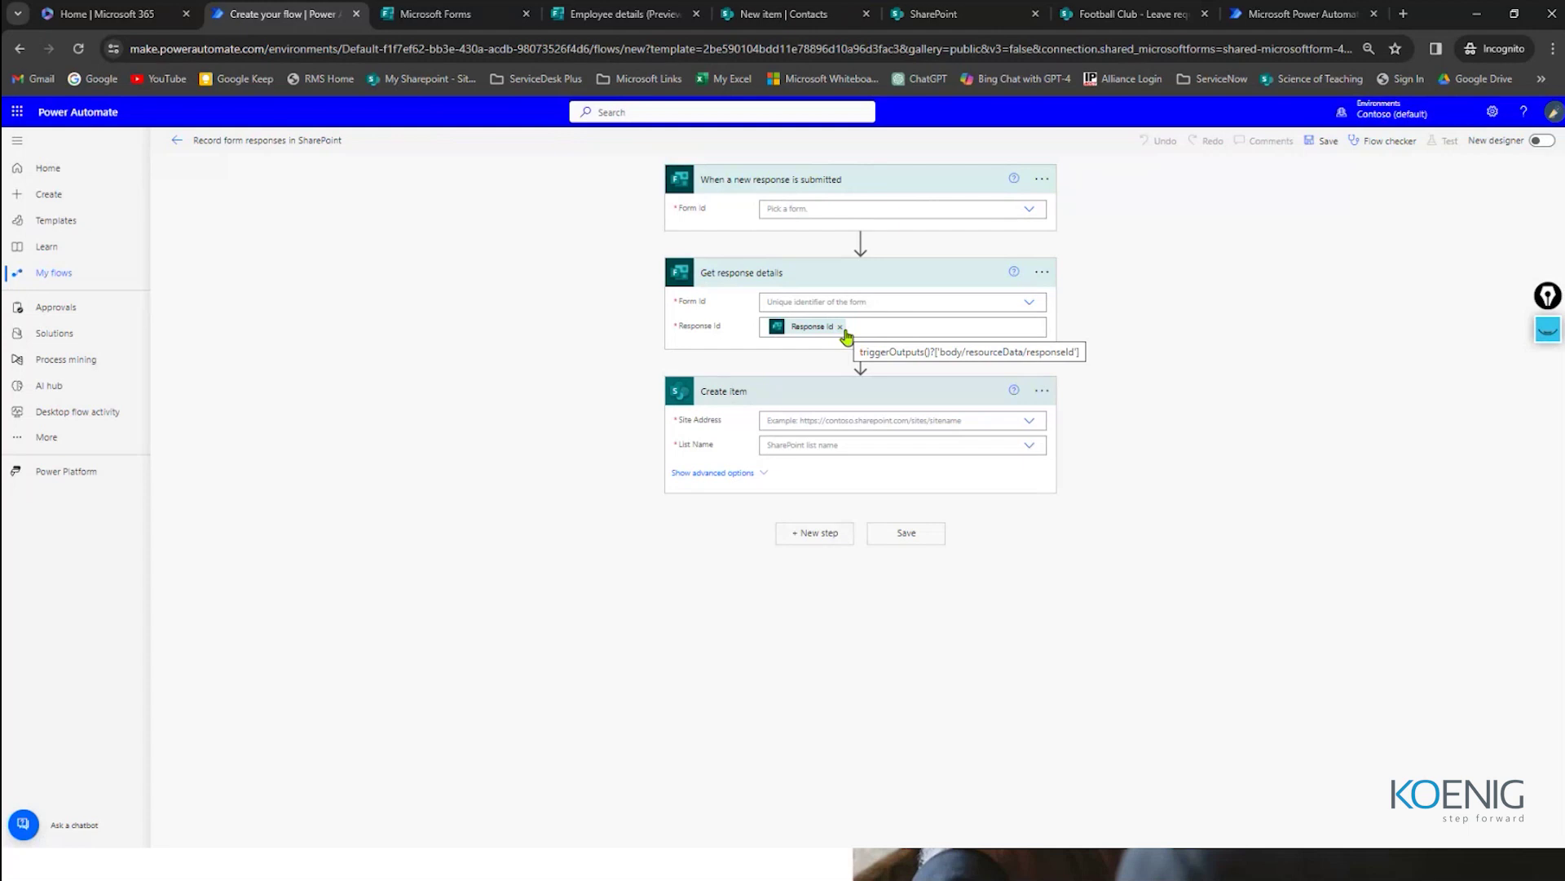
# Step: Set Employee details as the Form Id for both the trigger and Get response details
pyautogui.click(828, 208)
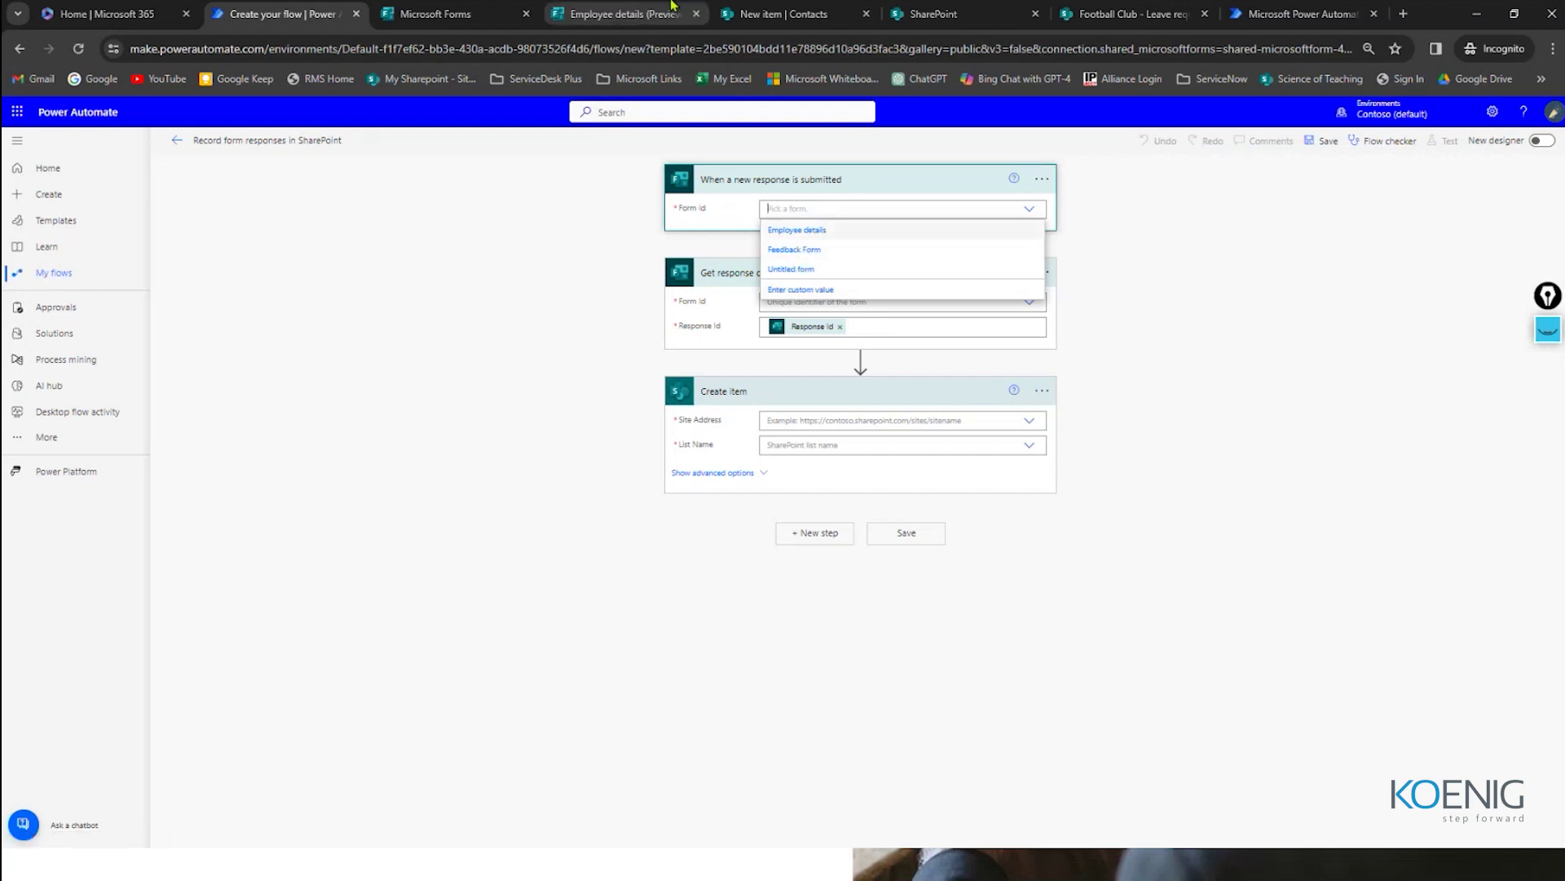
pyautogui.click(628, 14)
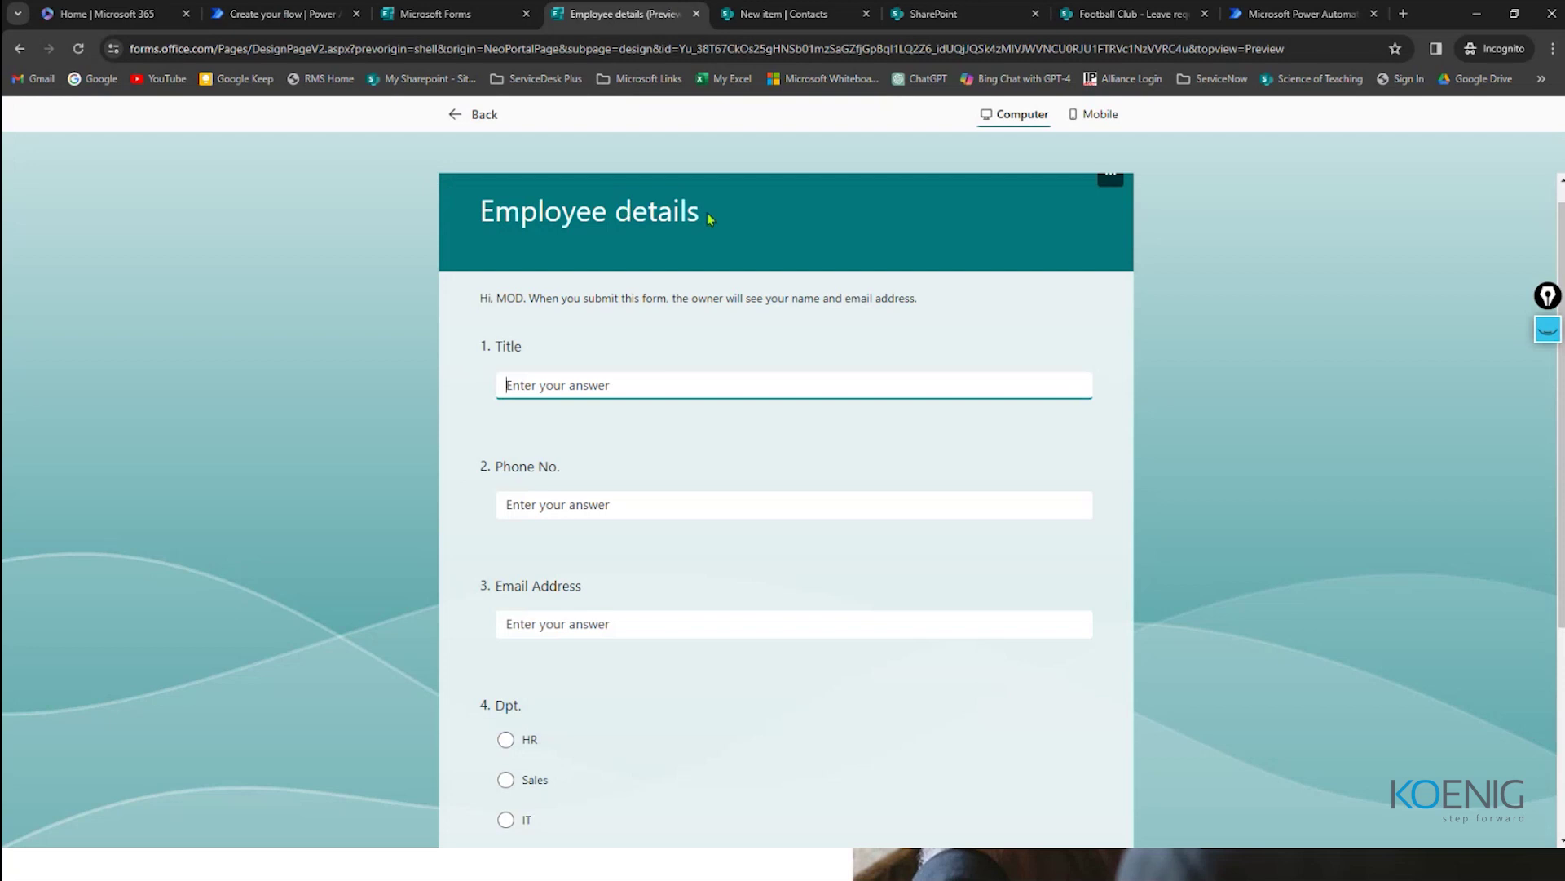
pyautogui.click(310, 11)
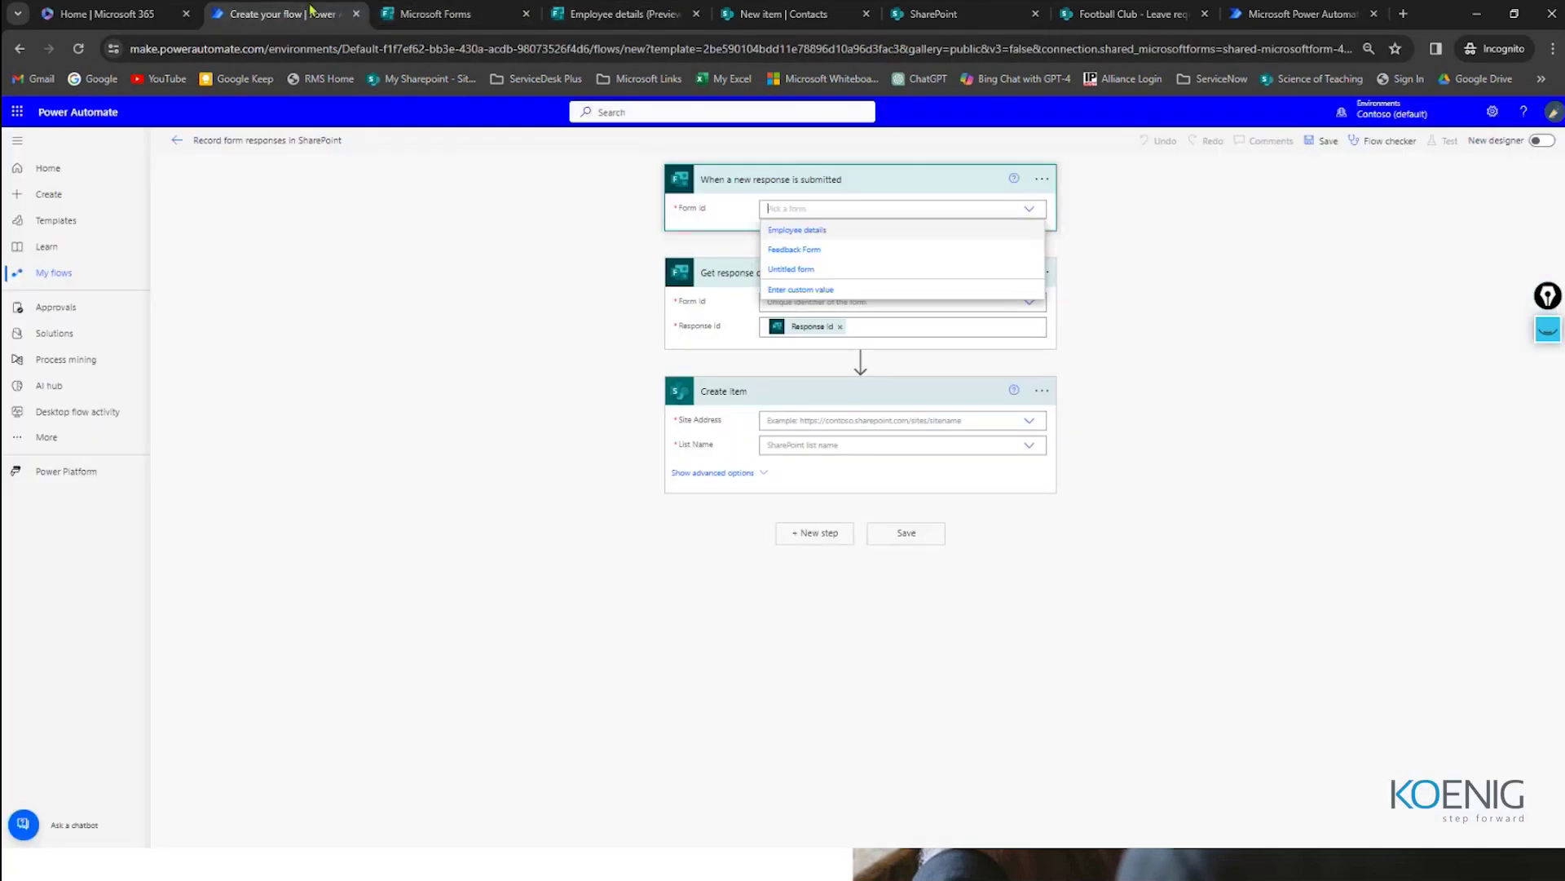
pyautogui.click(811, 231)
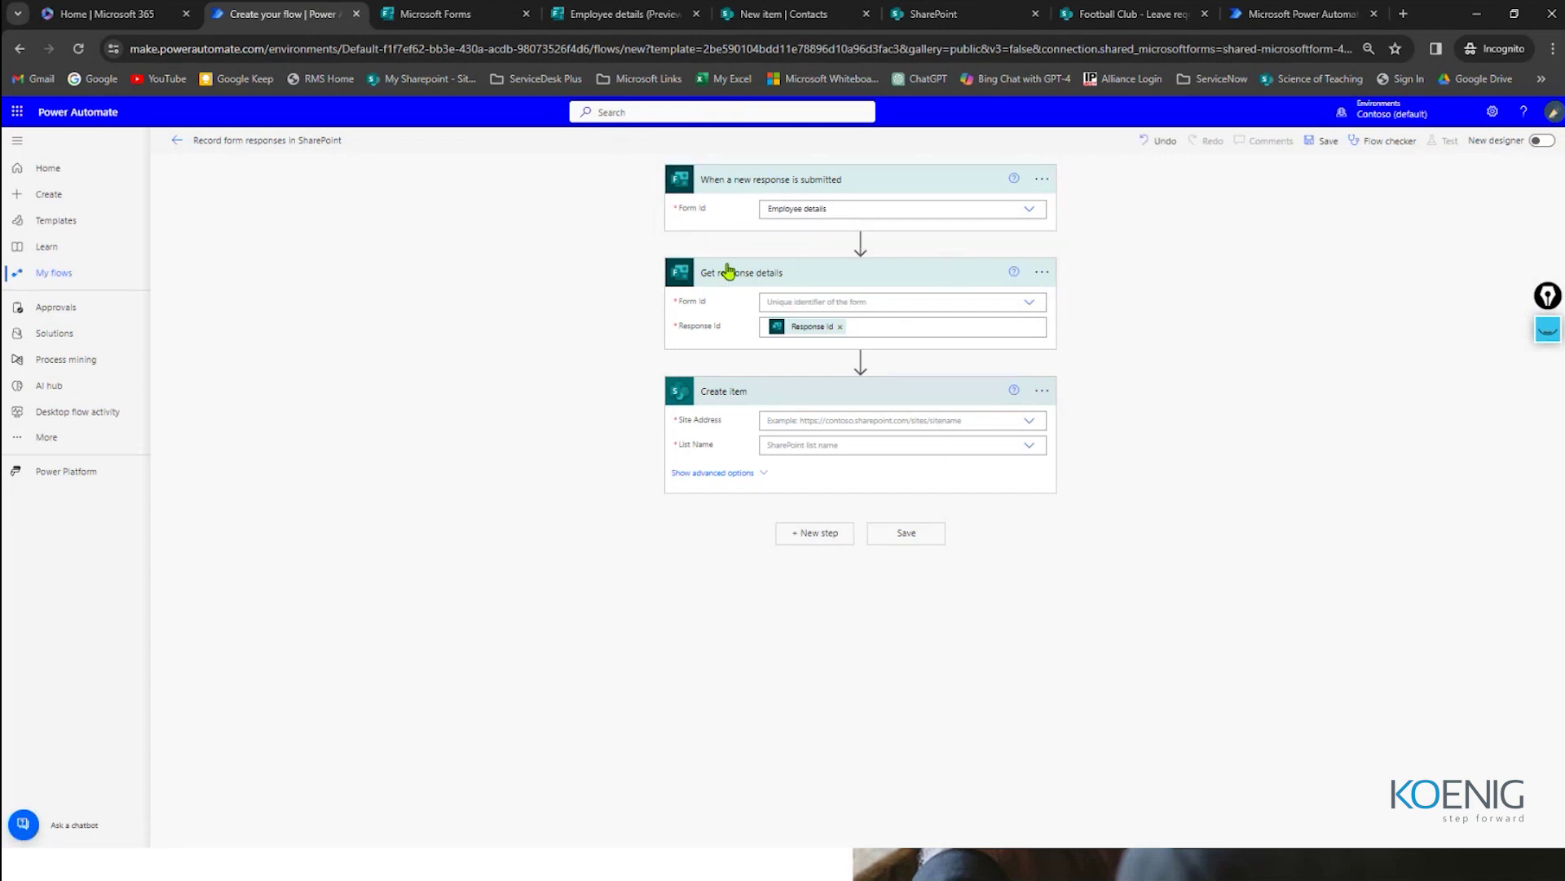
pyautogui.click(814, 301)
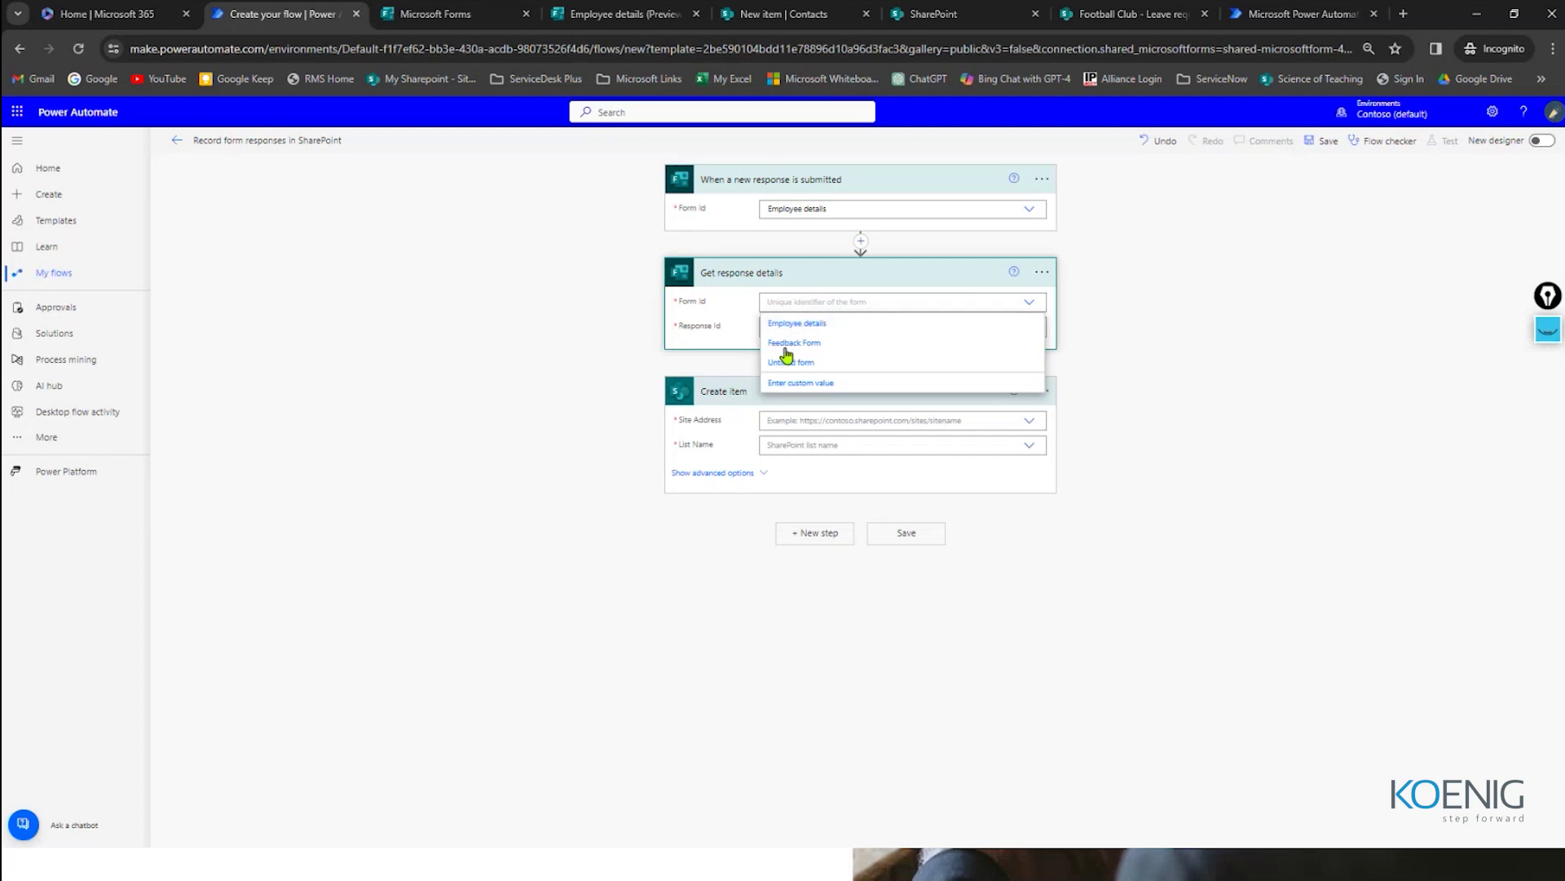
pyautogui.click(794, 326)
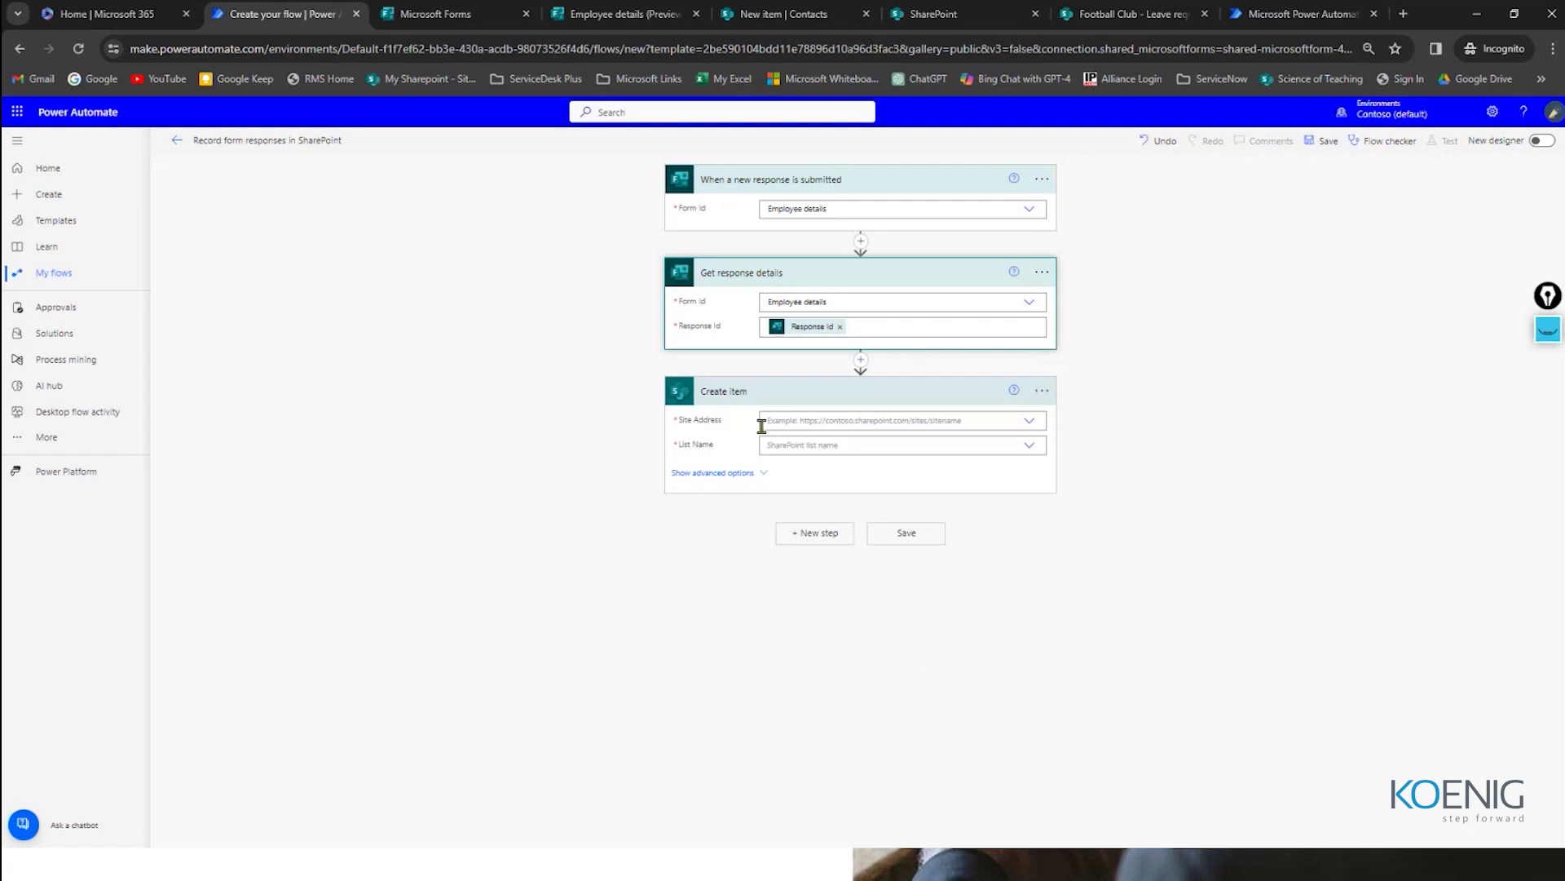
# Step: Set the Create item Site Address to the Football Club site, checking its URL in SharePoint
pyautogui.click(806, 422)
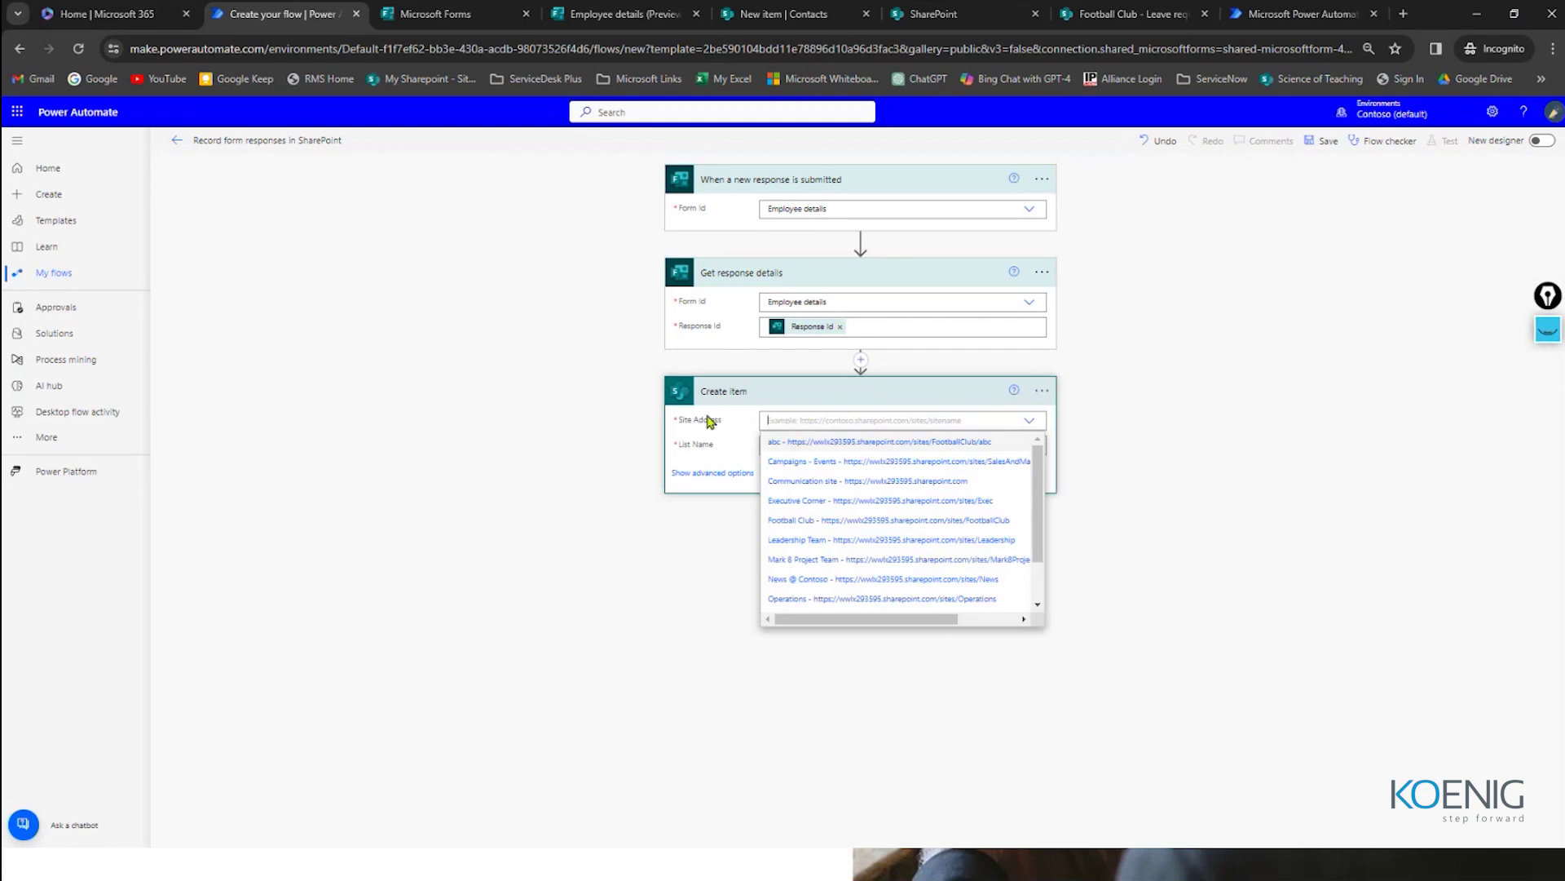
pyautogui.click(799, 419)
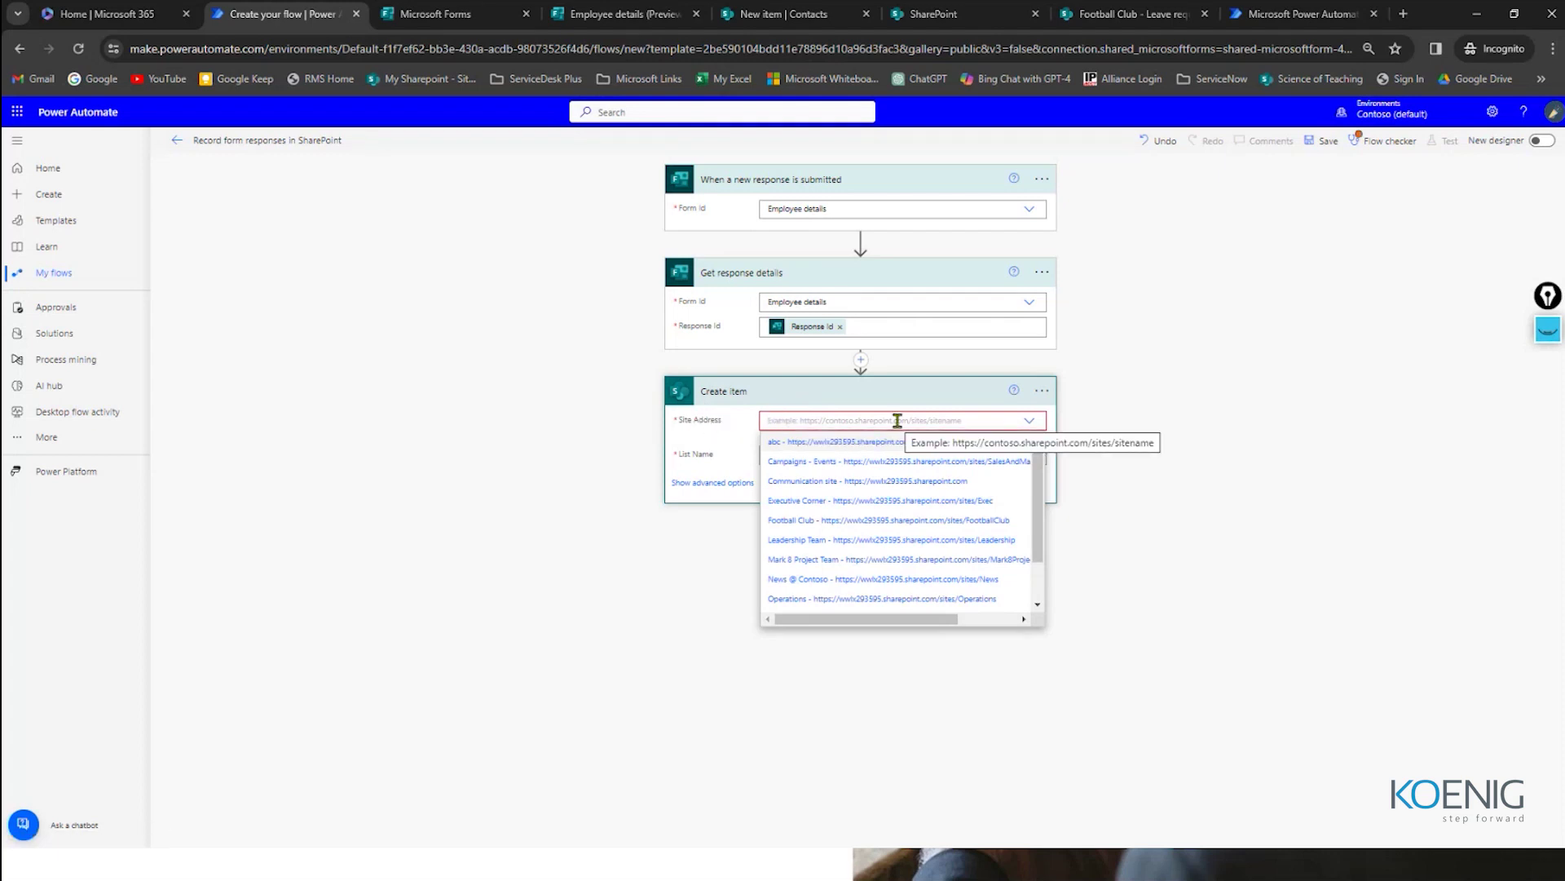
pyautogui.scroll(-2, 790, 457)
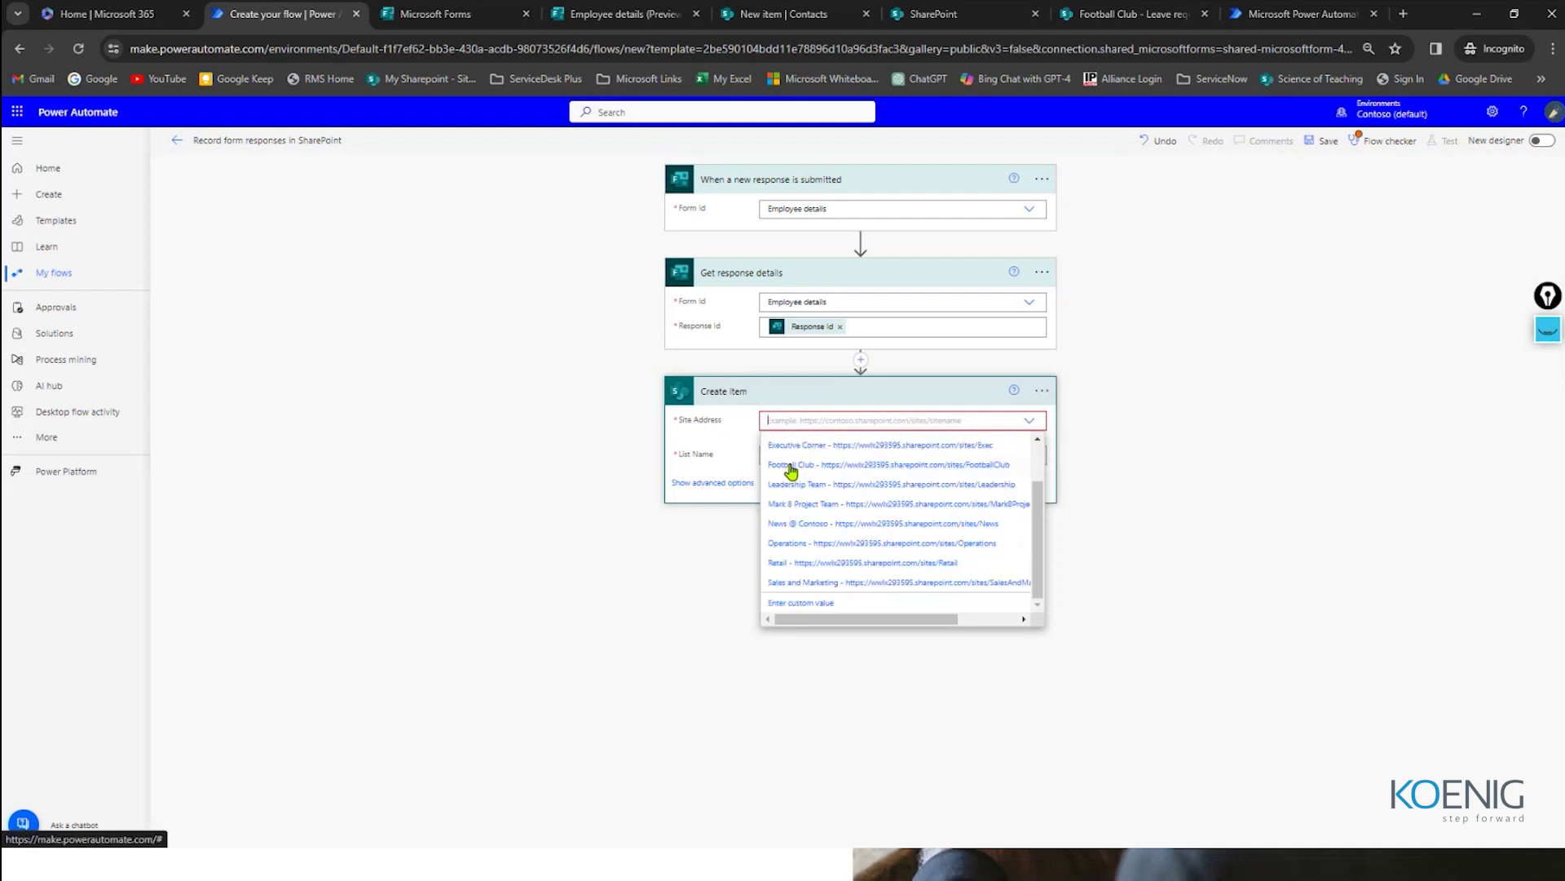
pyautogui.scroll(3, 804, 569)
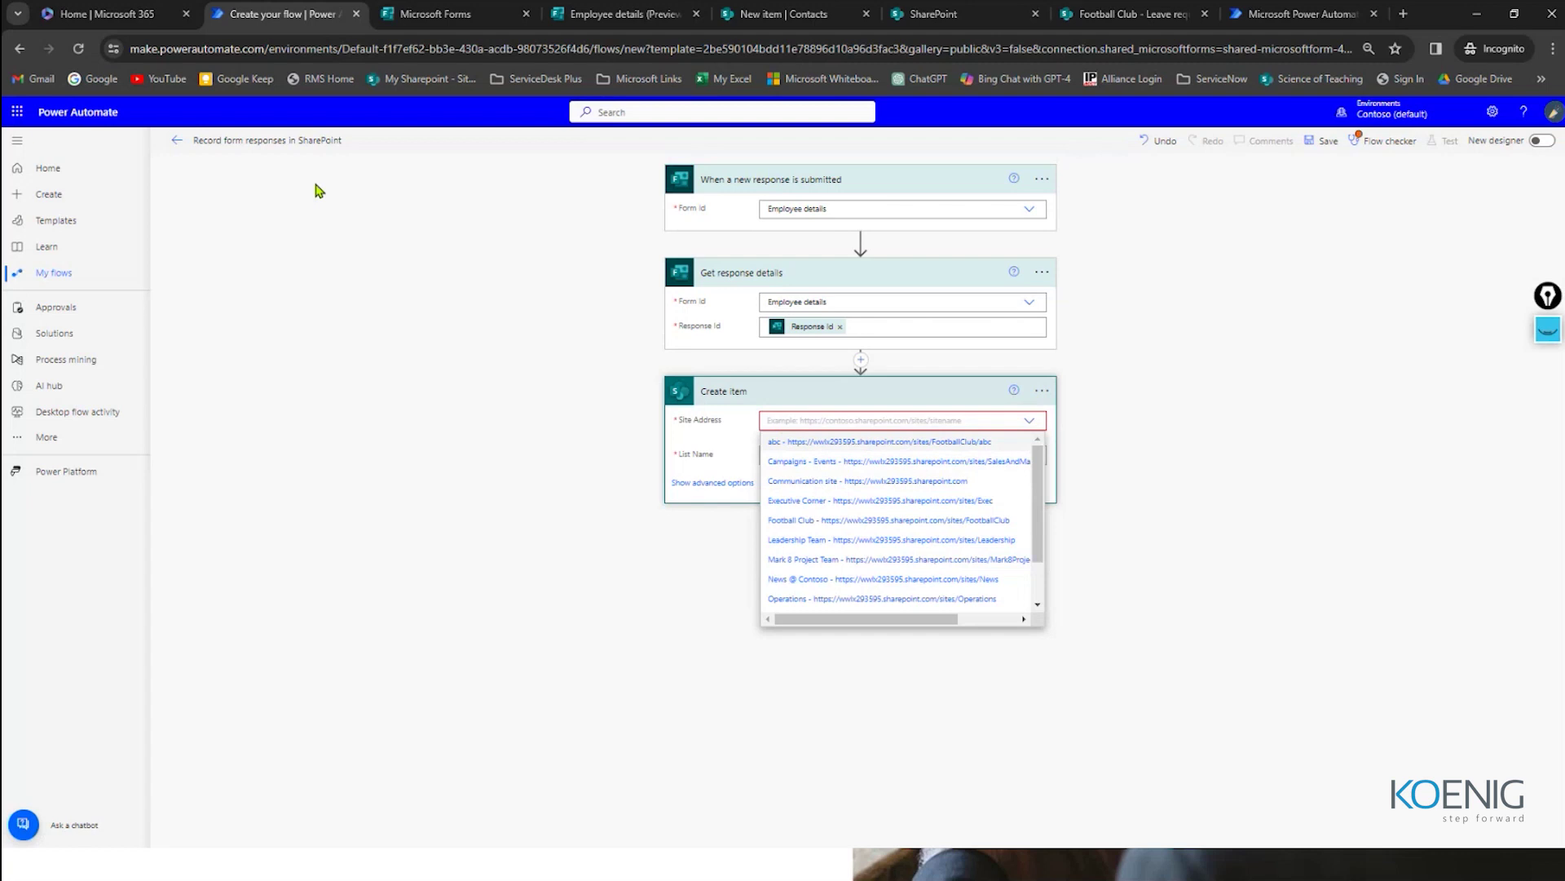
pyautogui.click(738, 18)
pyautogui.click(151, 51)
pyautogui.moveTo(138, 51); pyautogui.dragTo(269, 14)
pyautogui.click(619, 14)
pyautogui.click(448, 13)
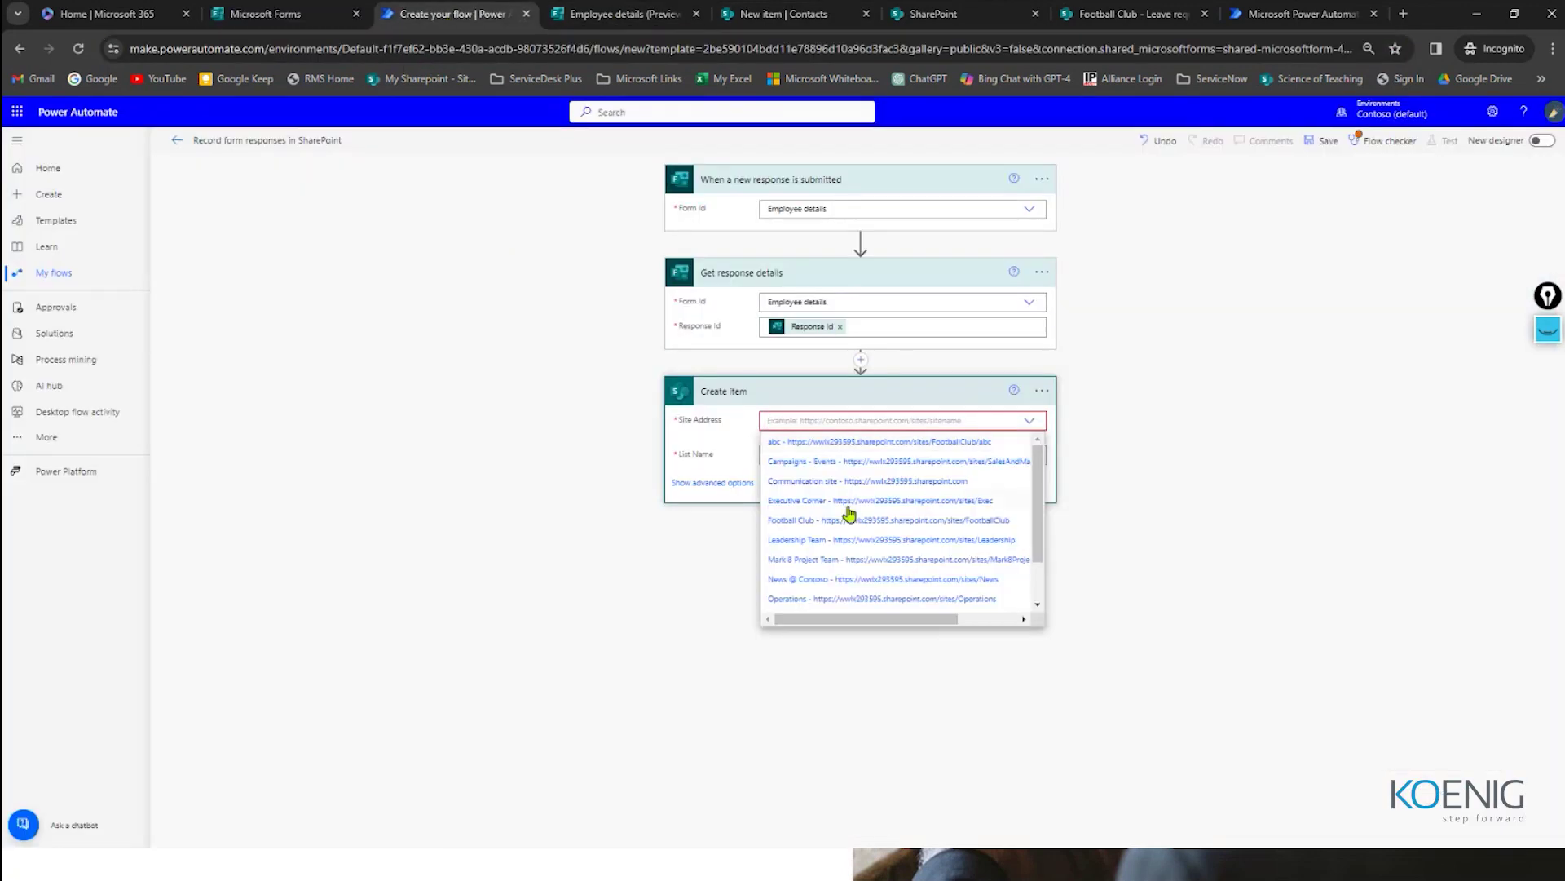
pyautogui.scroll(-3, 790, 528)
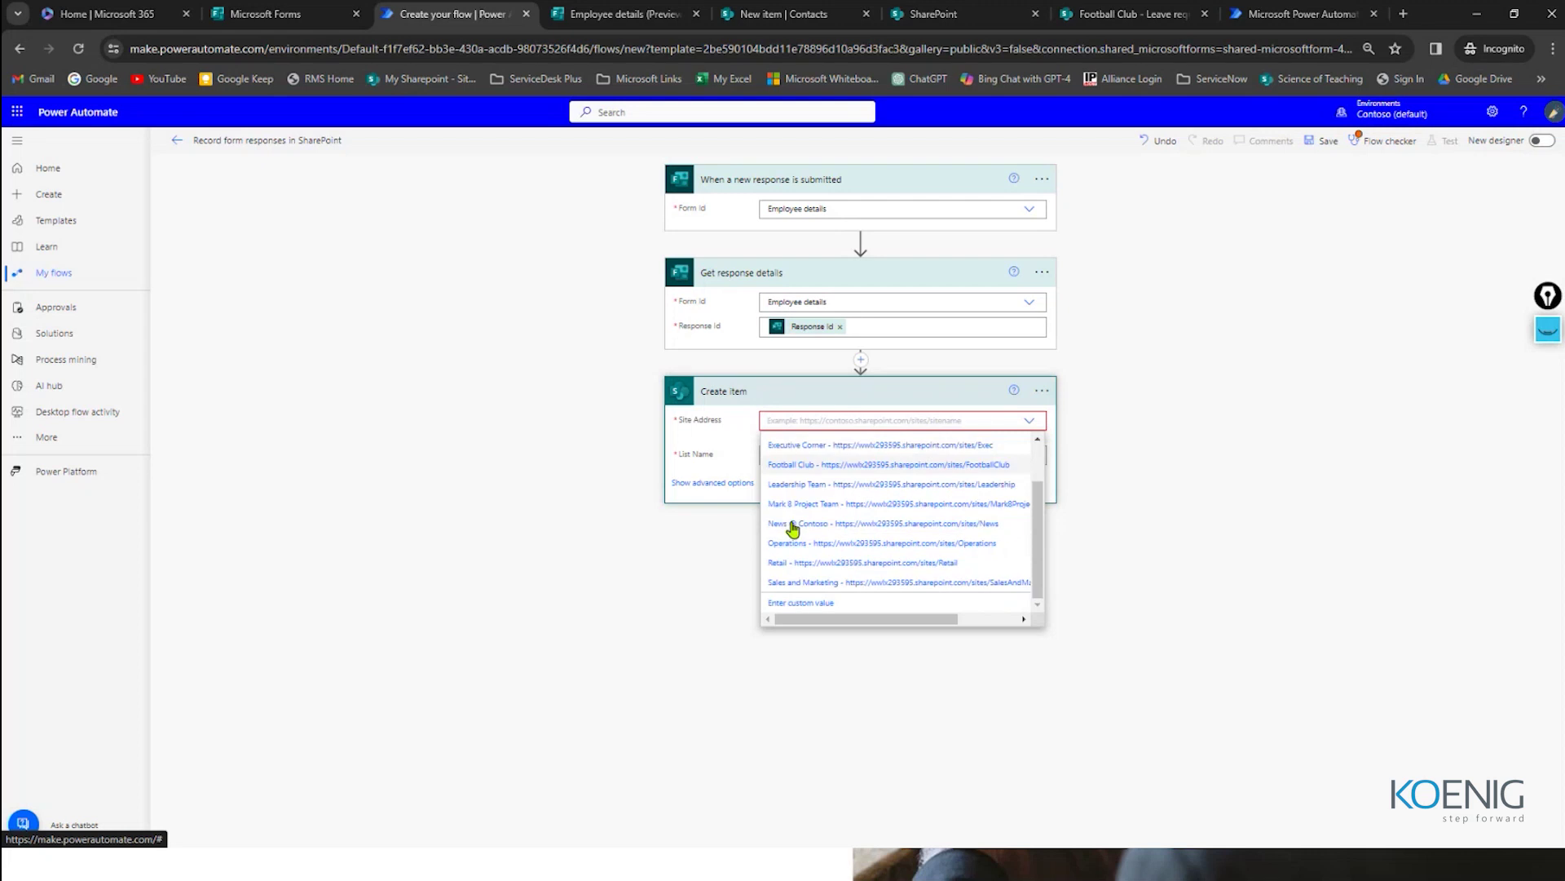
pyautogui.click(789, 467)
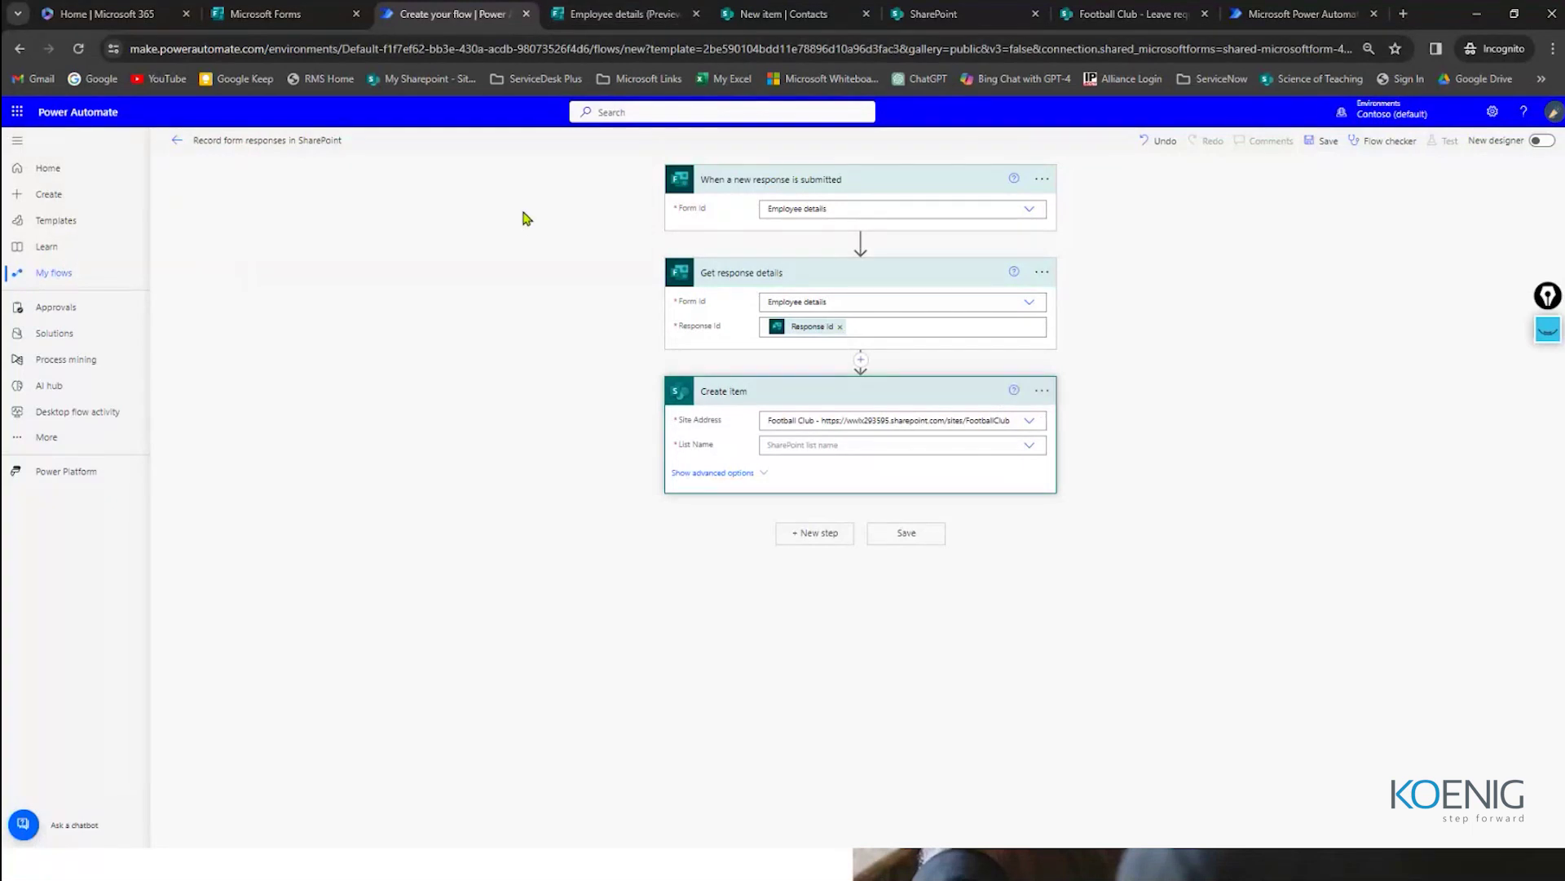
# Step: Choose Contacts as the Create item List Name on the Football Club site
pyautogui.hotkey('ctrl', '5')
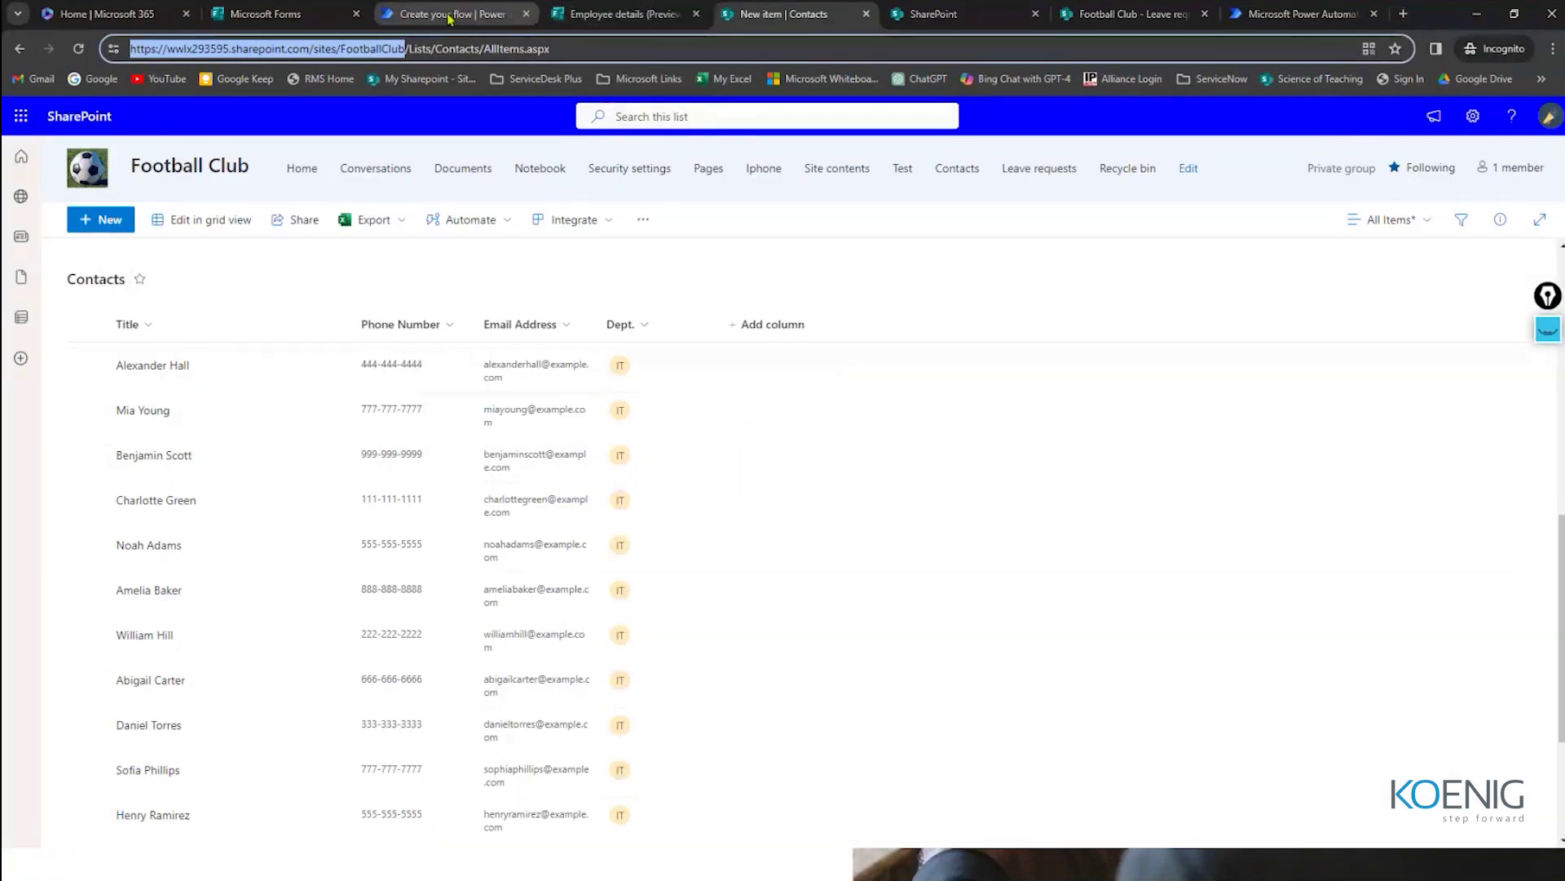
pyautogui.click(587, 14)
pyautogui.click(417, 13)
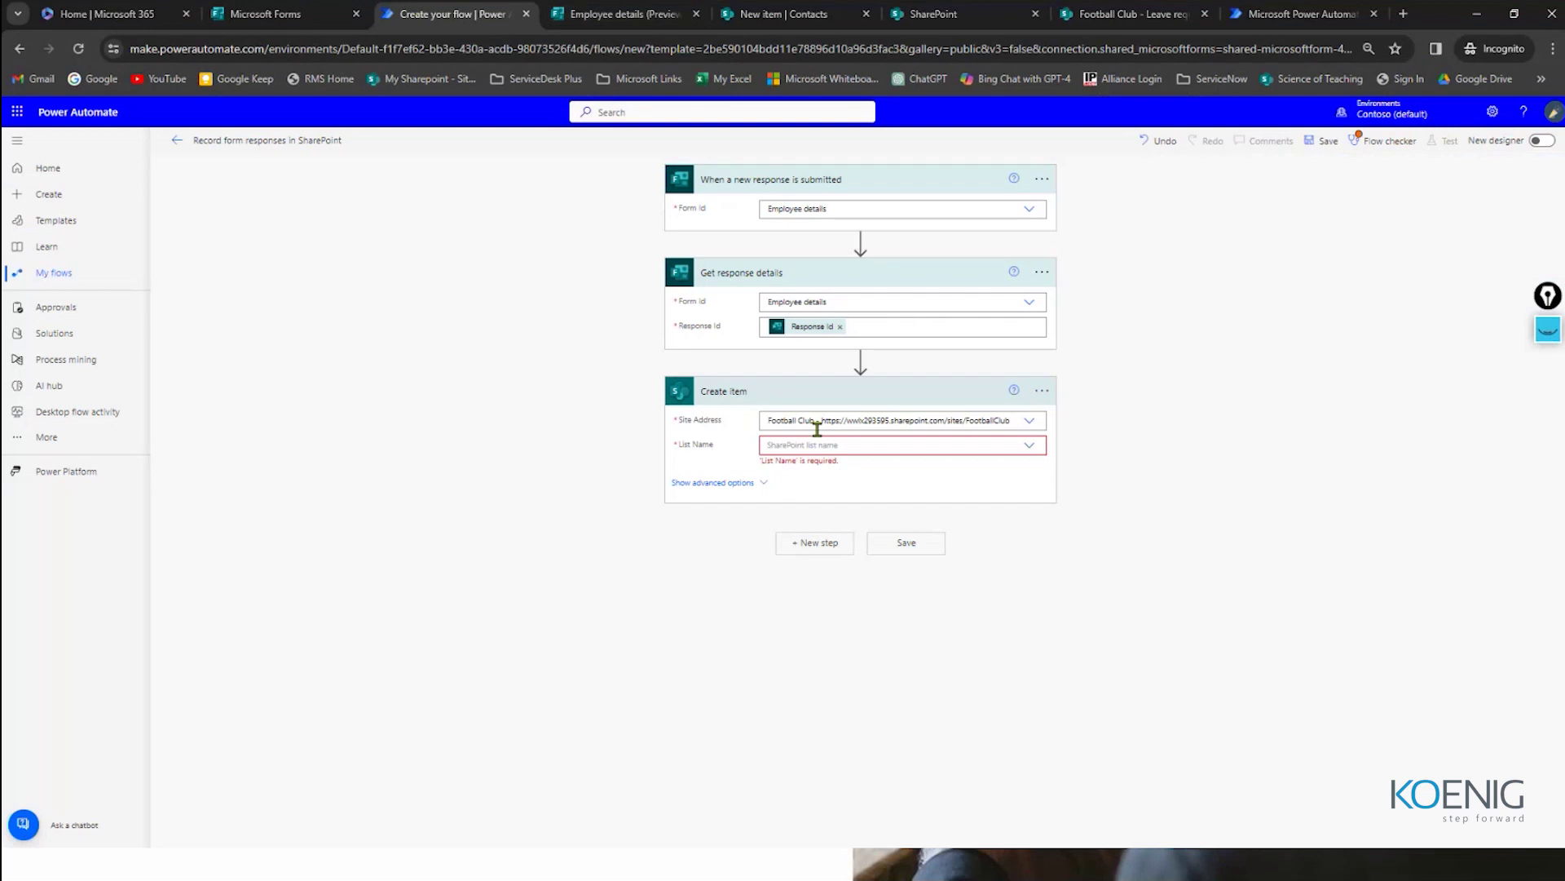
pyautogui.click(843, 447)
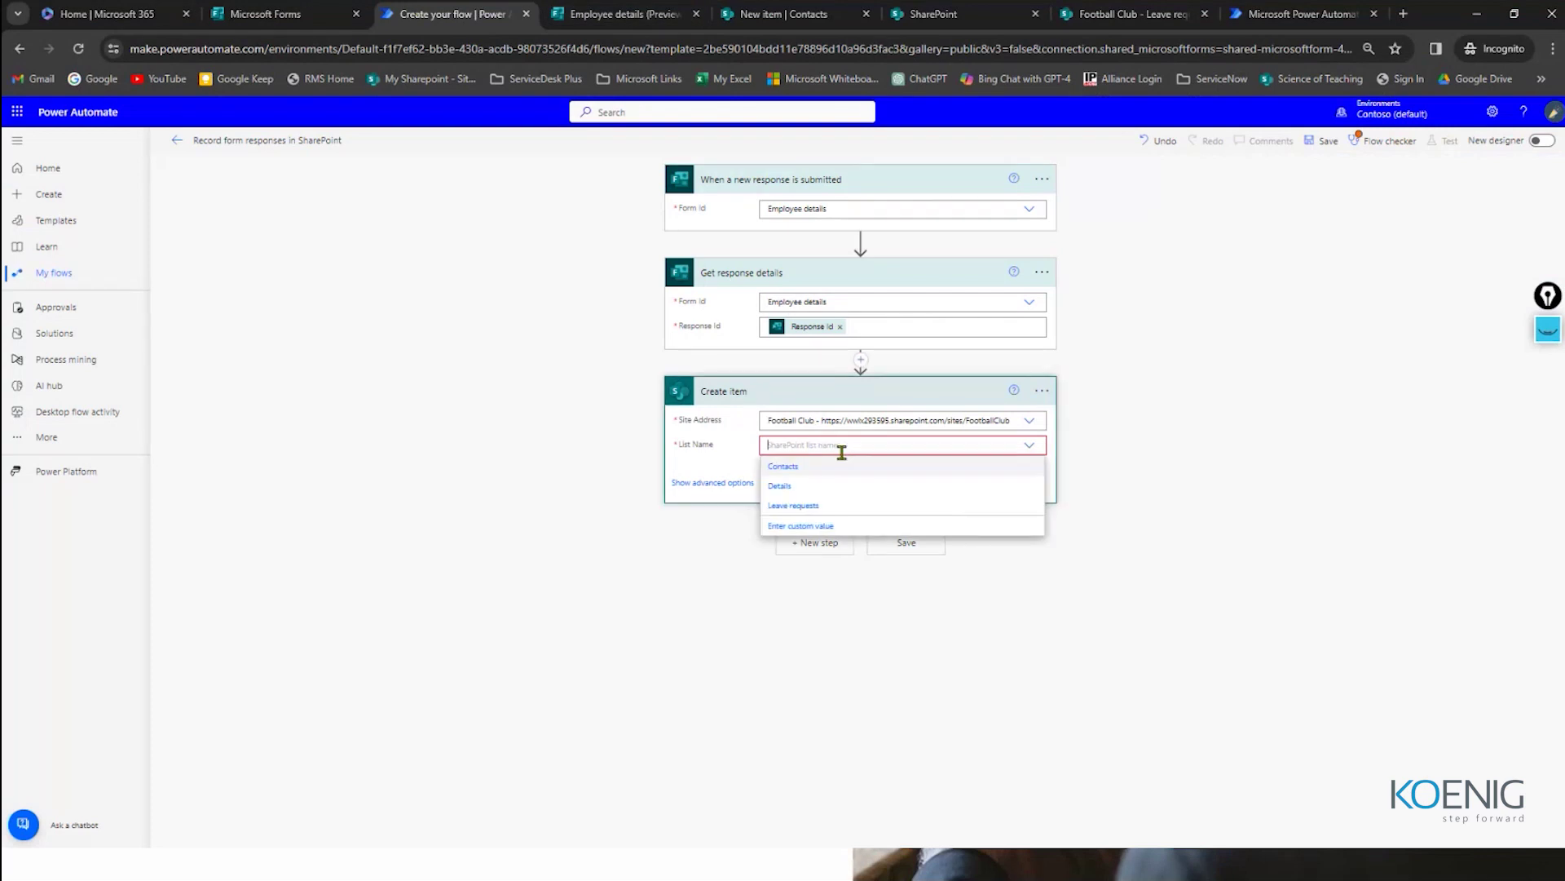
pyautogui.click(784, 466)
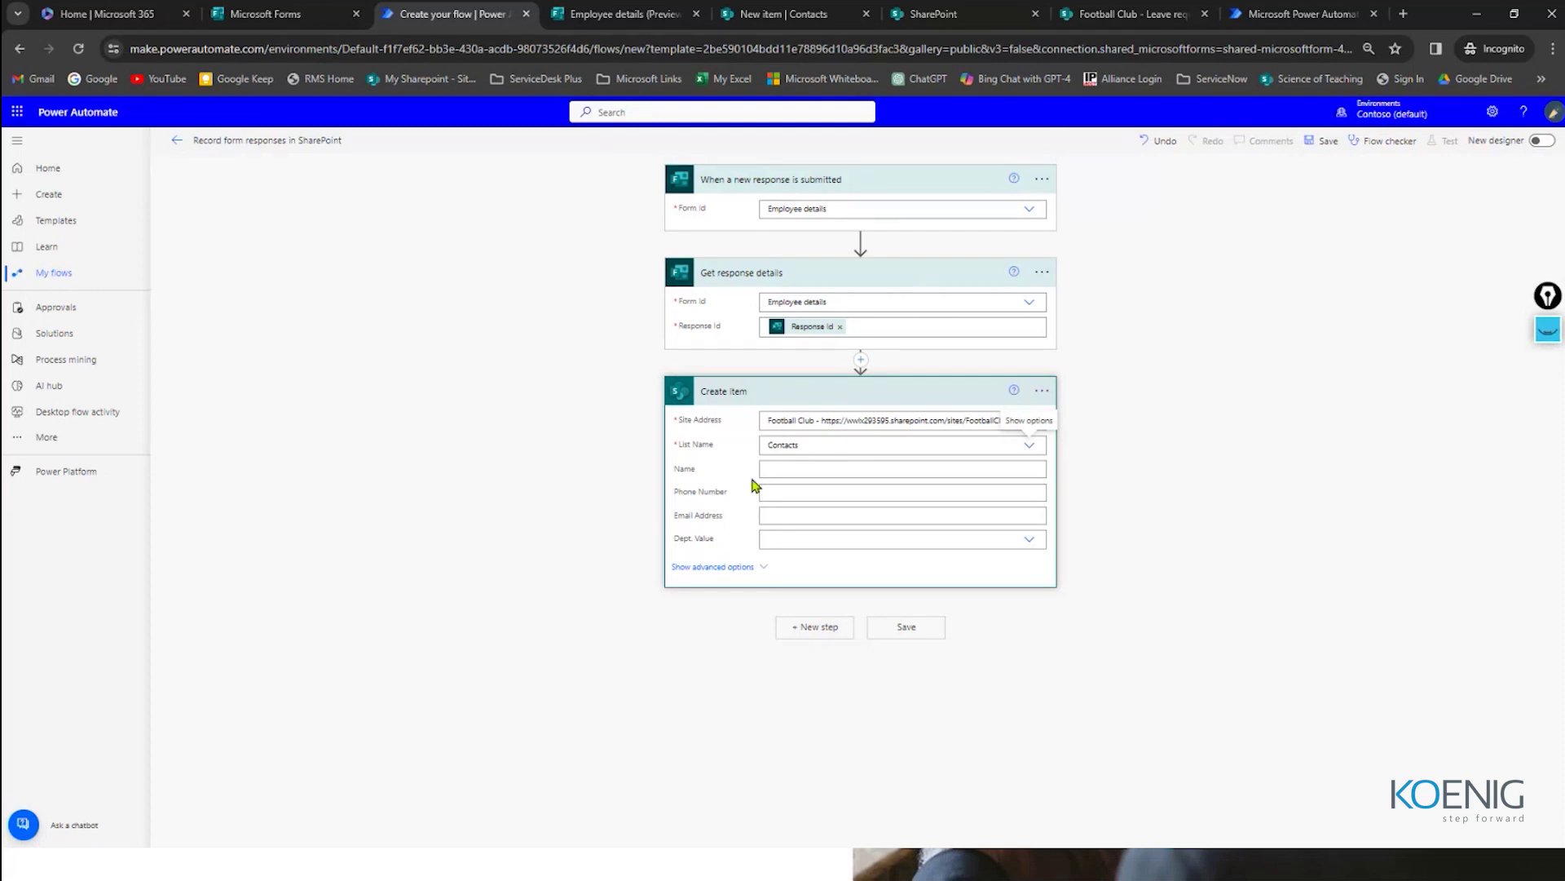
pyautogui.click(889, 17)
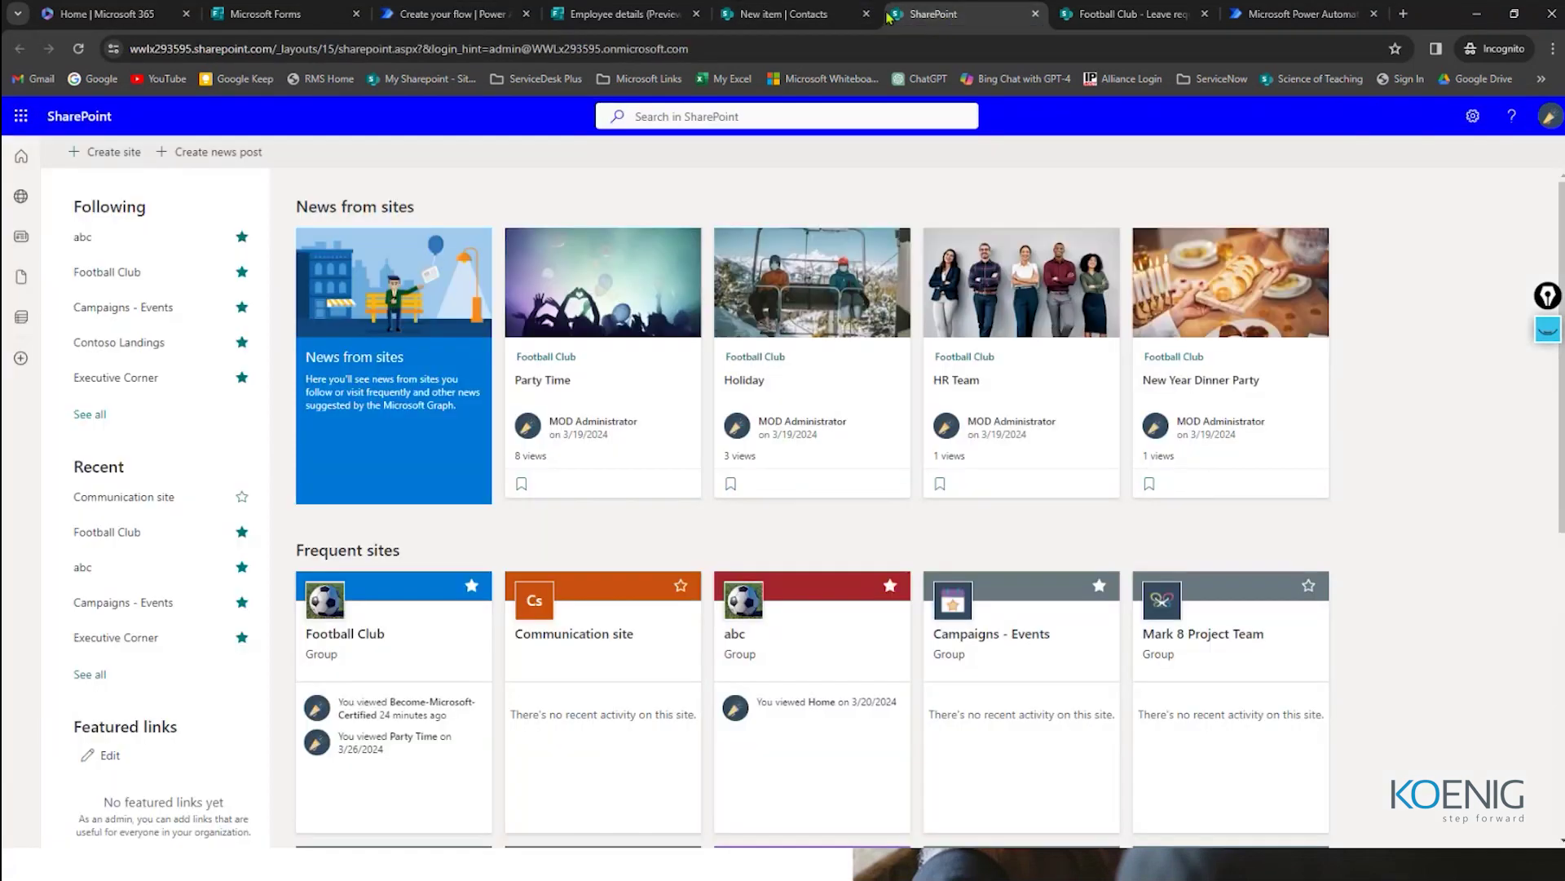
# Step: Review the Football Club Contacts list columns in SharePoint, then return to the flow
pyautogui.click(807, 15)
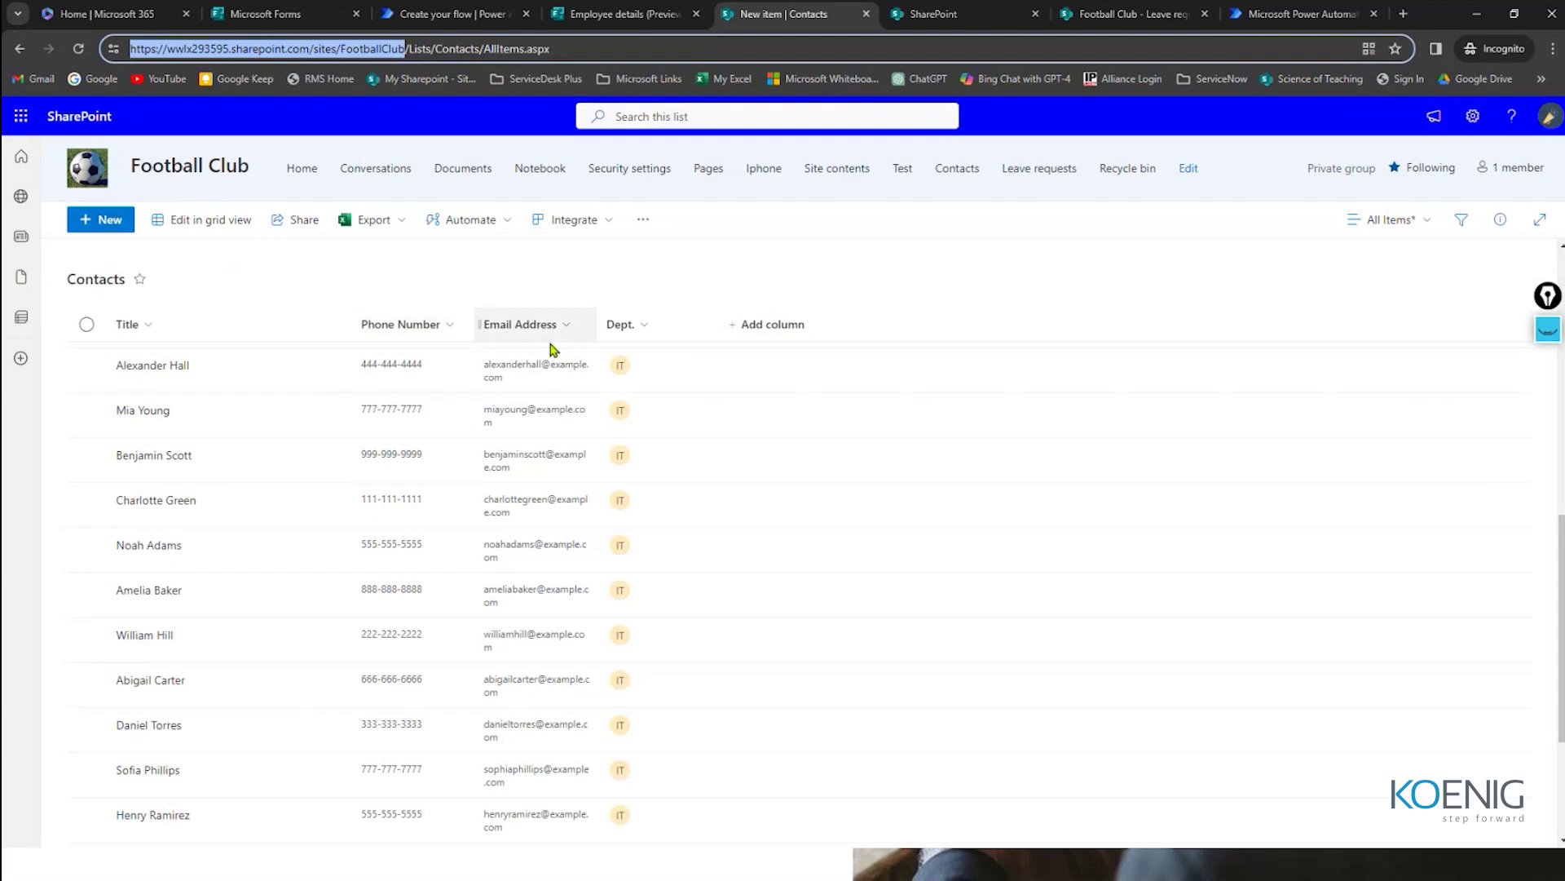
pyautogui.click(618, 13)
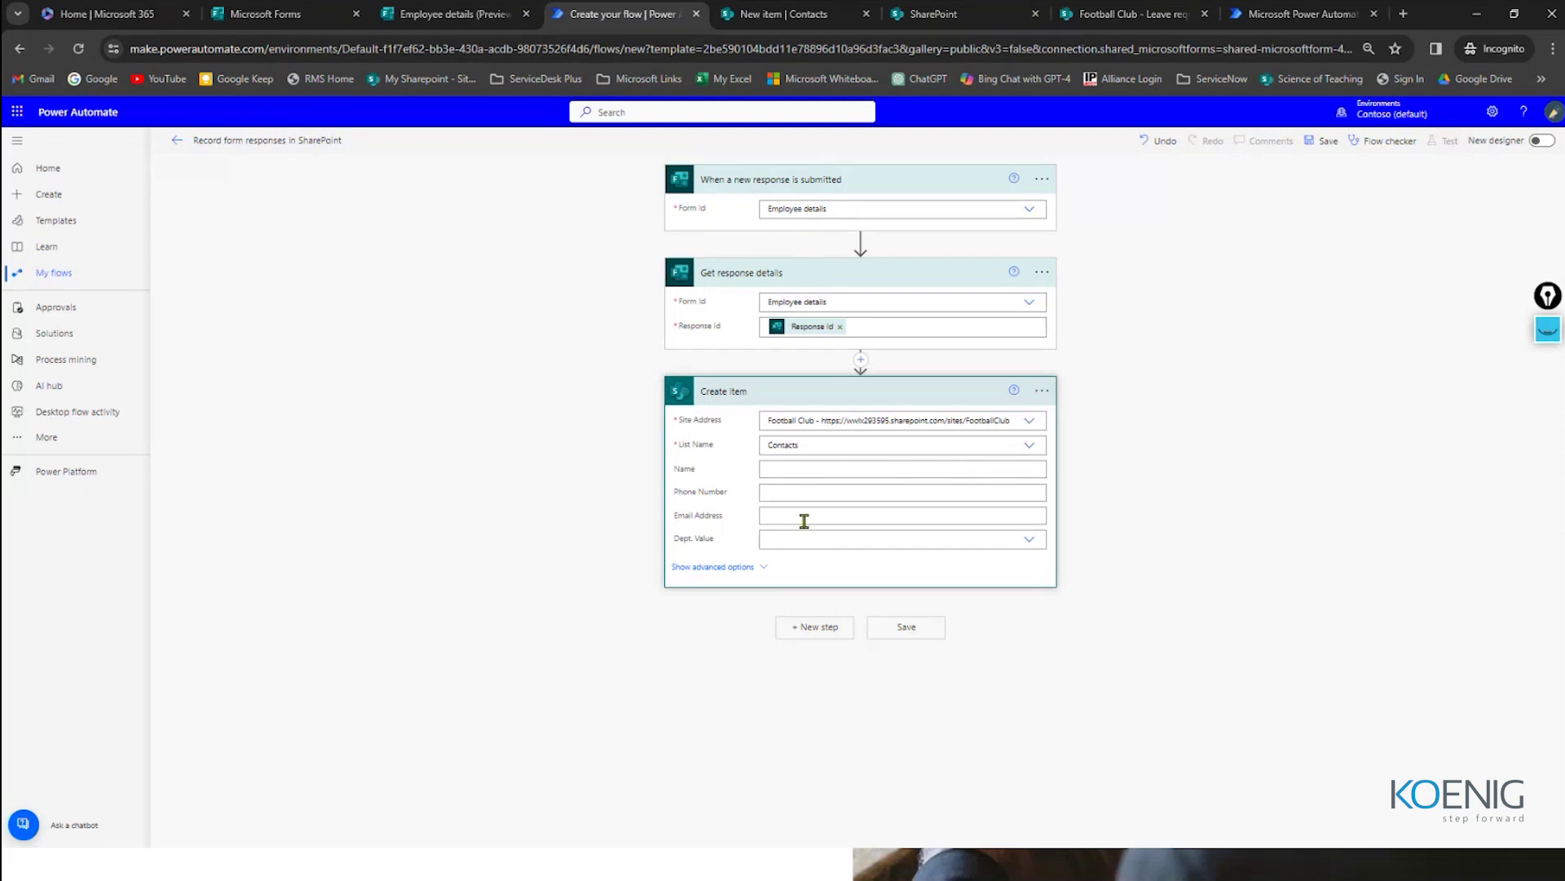
# Step: Fill the Create item Name field with the form's Title answer
pyautogui.click(791, 467)
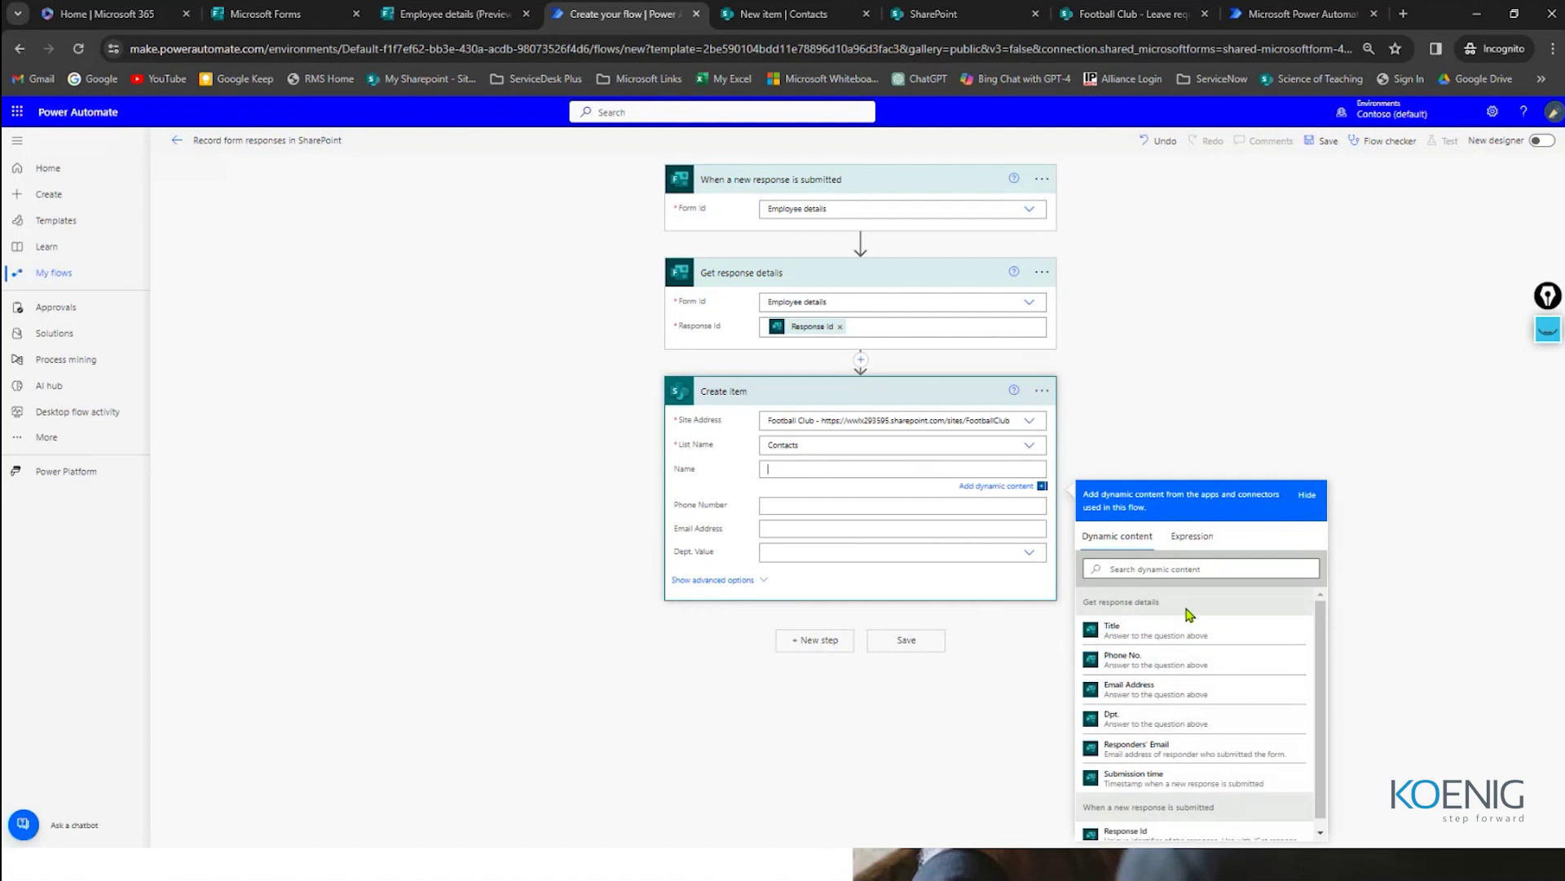
pyautogui.scroll(-1, 1188, 611)
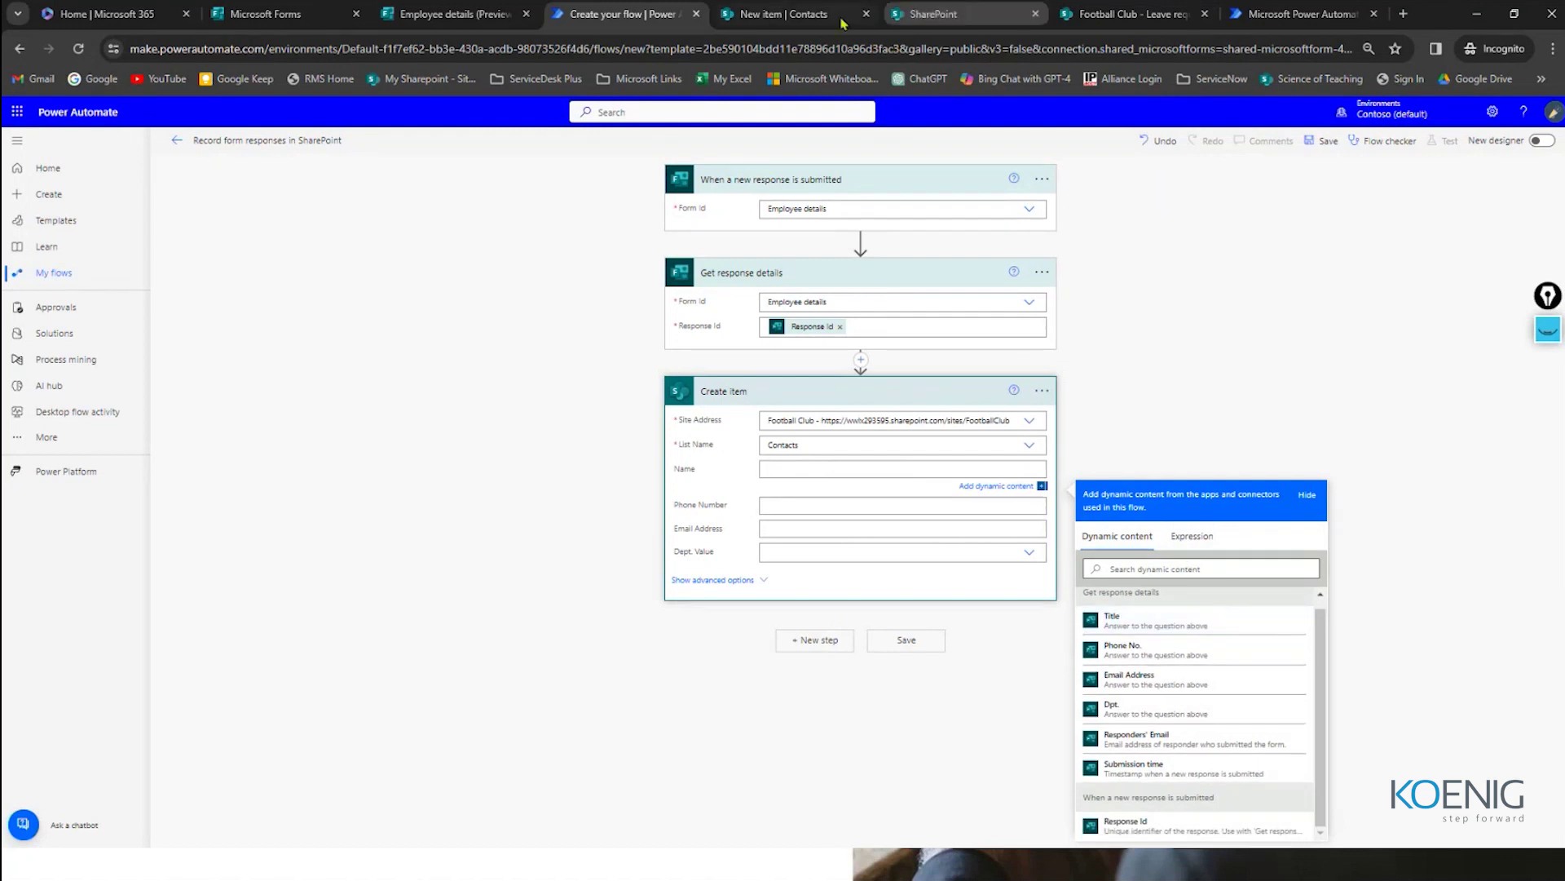
pyautogui.hotkey('ctrl', 'shift', 'Tab')
pyautogui.hotkey('ctrl', 'Tab')
pyautogui.hotkey('ctrl', 'Tab')
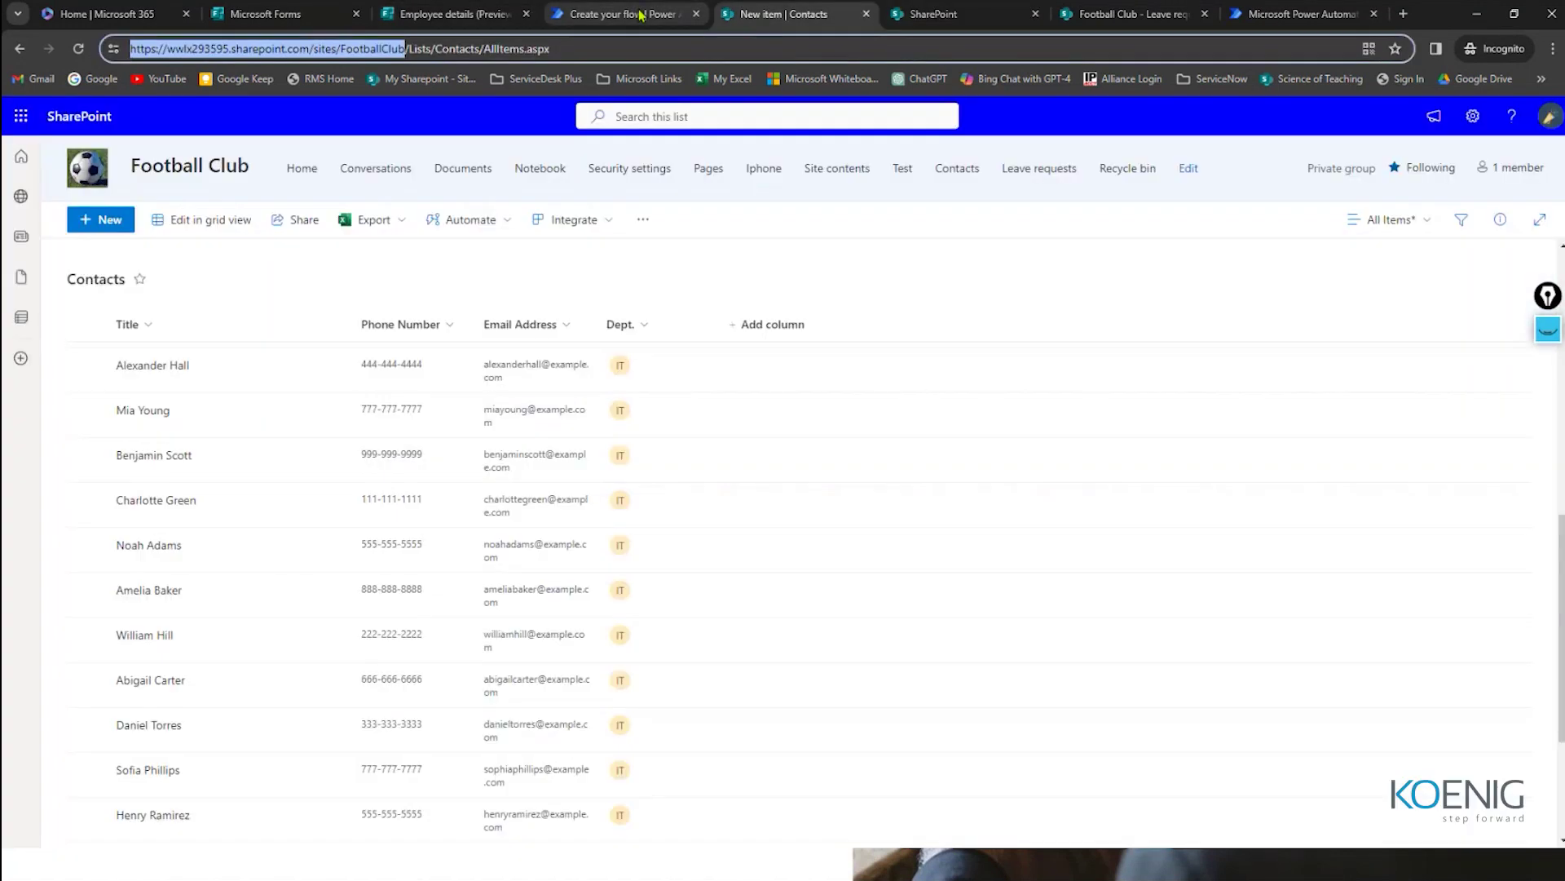
pyautogui.hotkey('ctrl', 'shift', 'Tab')
pyautogui.click(966, 488)
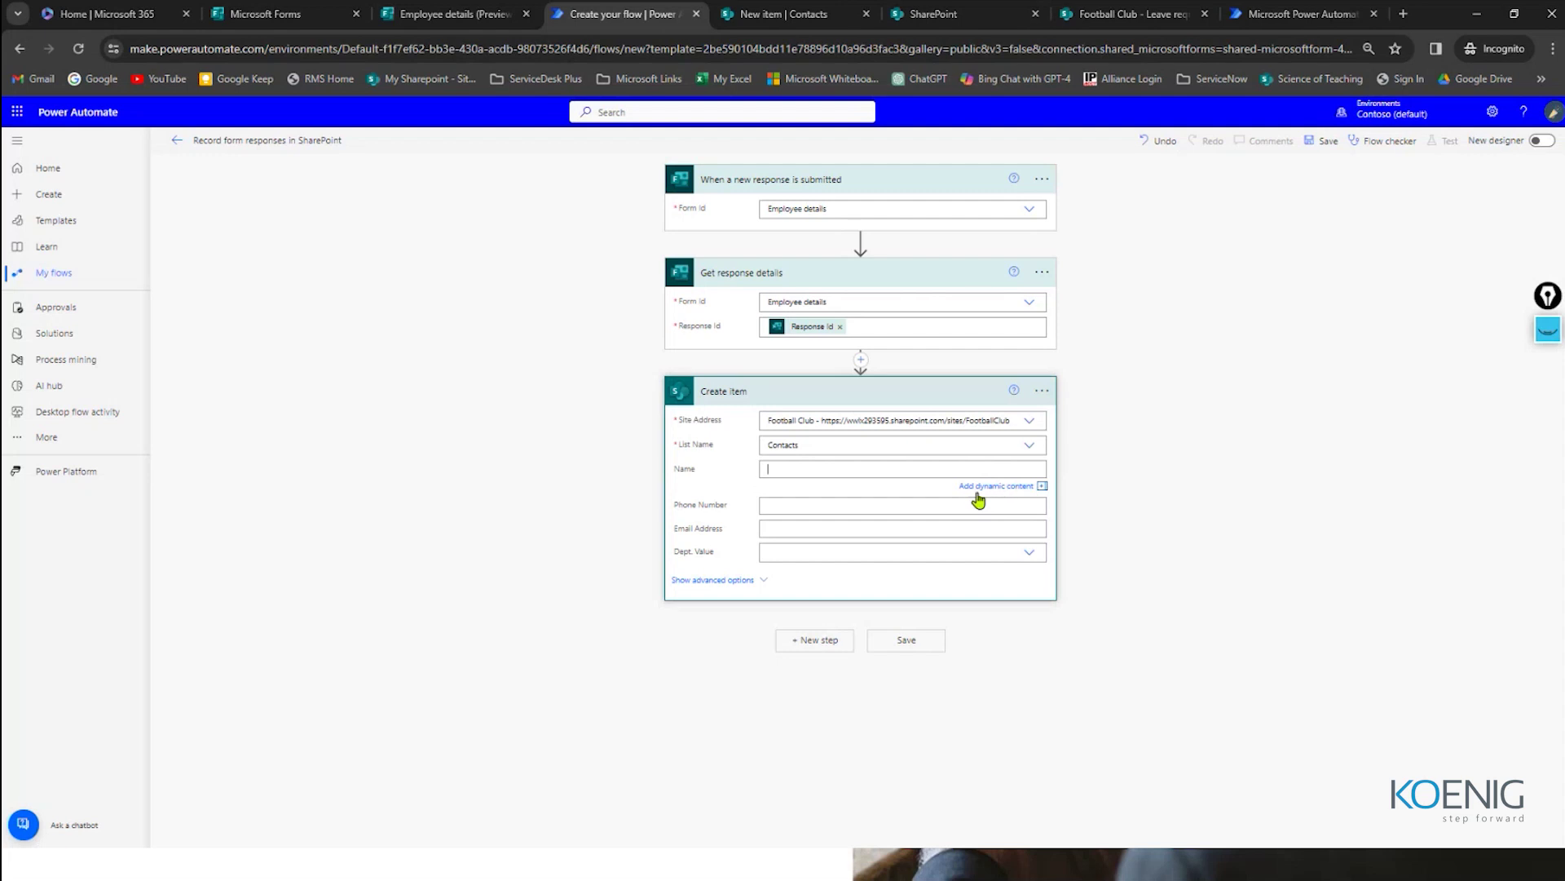
pyautogui.click(1009, 489)
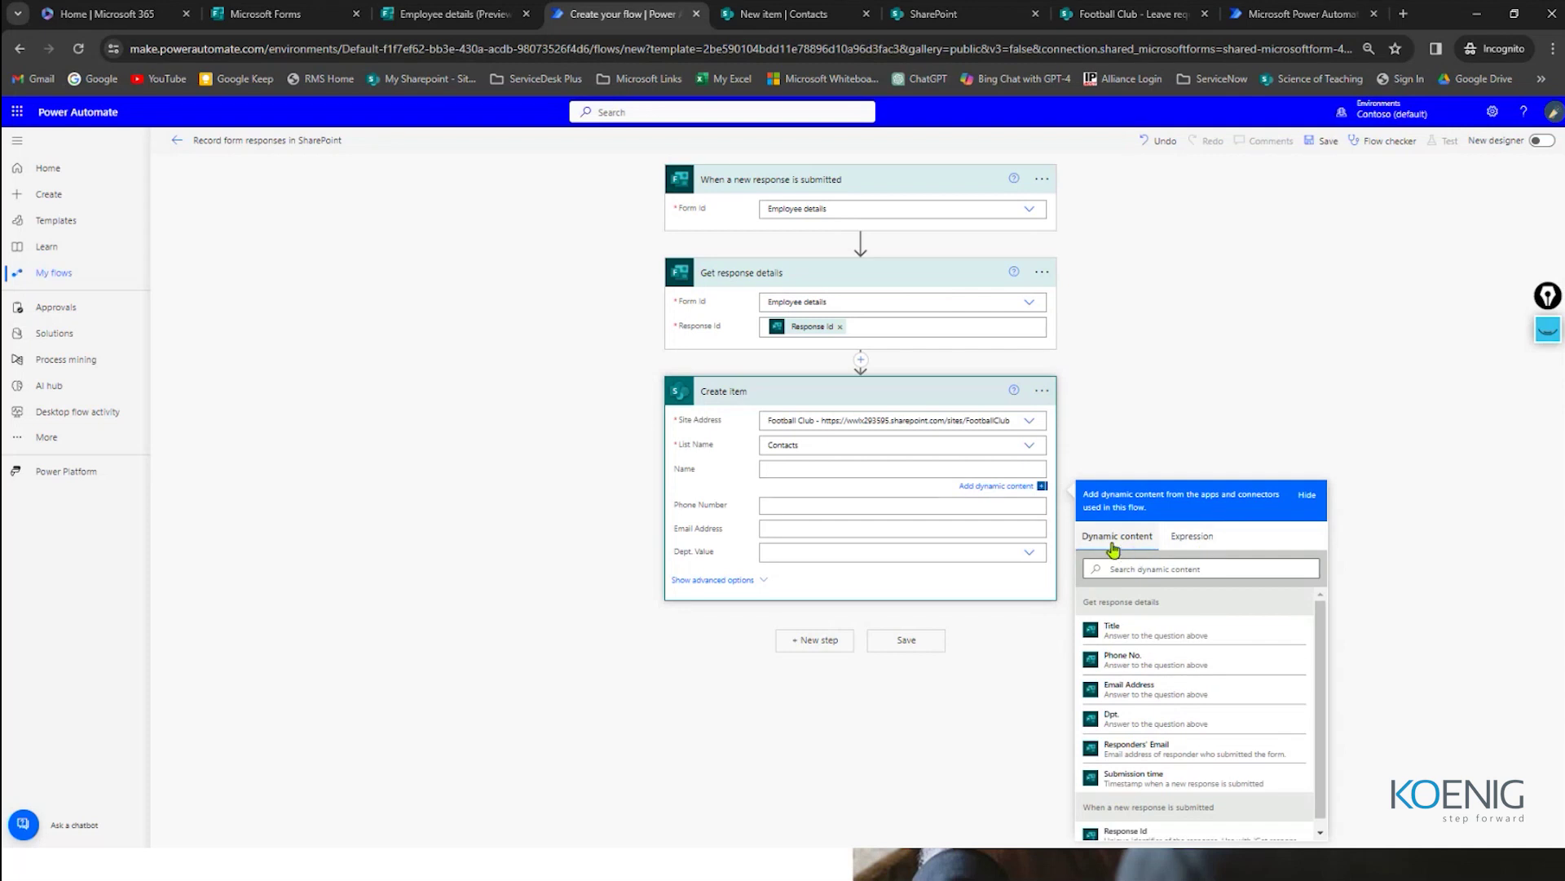
pyautogui.click(1182, 538)
pyautogui.click(1105, 550)
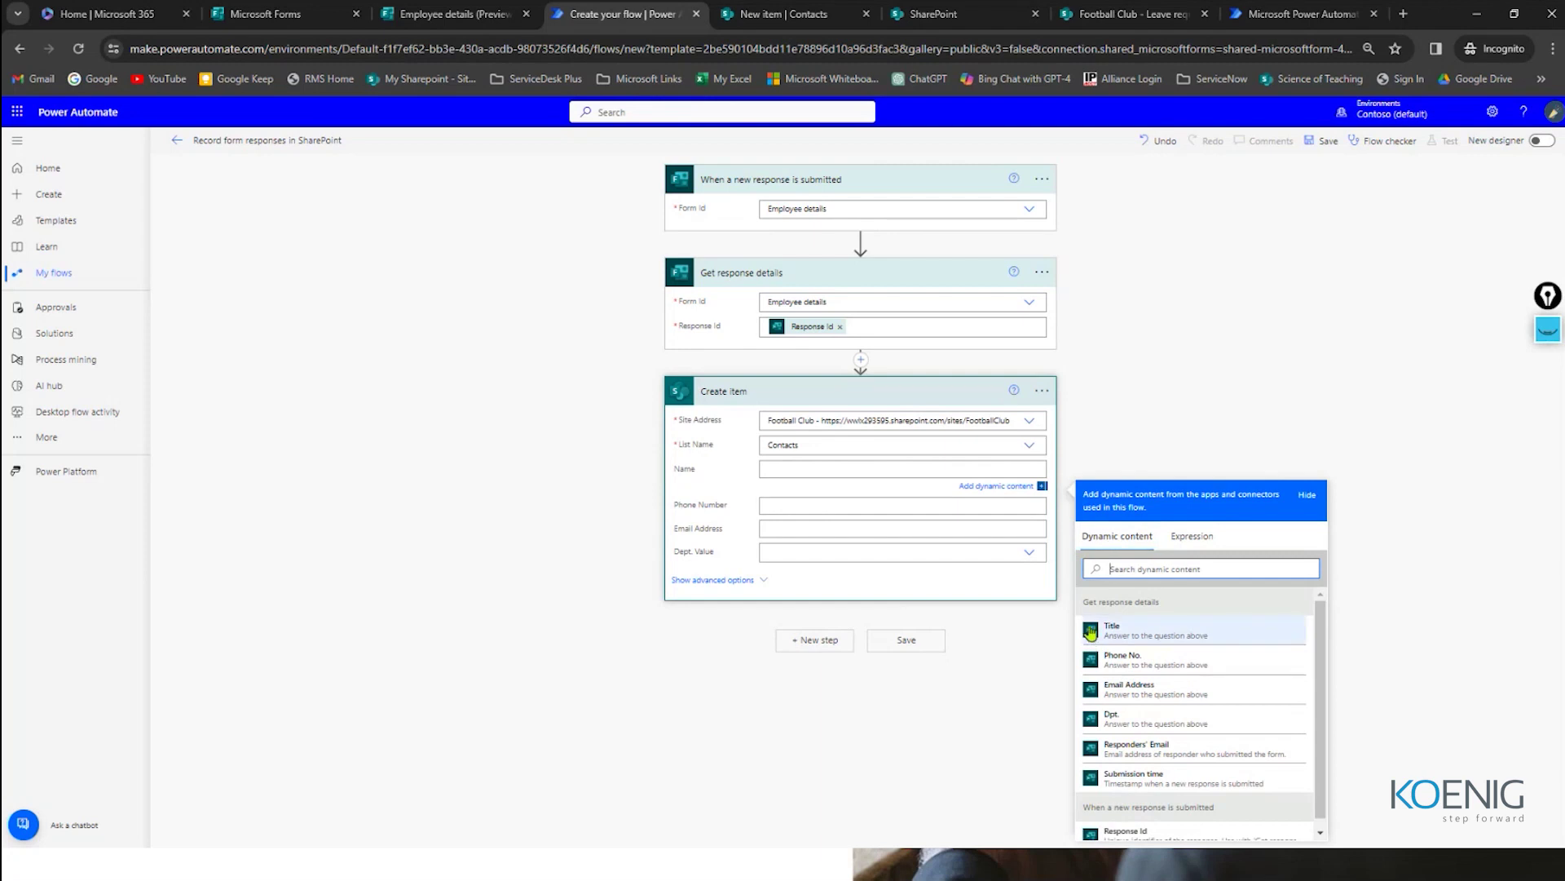
pyautogui.click(1123, 634)
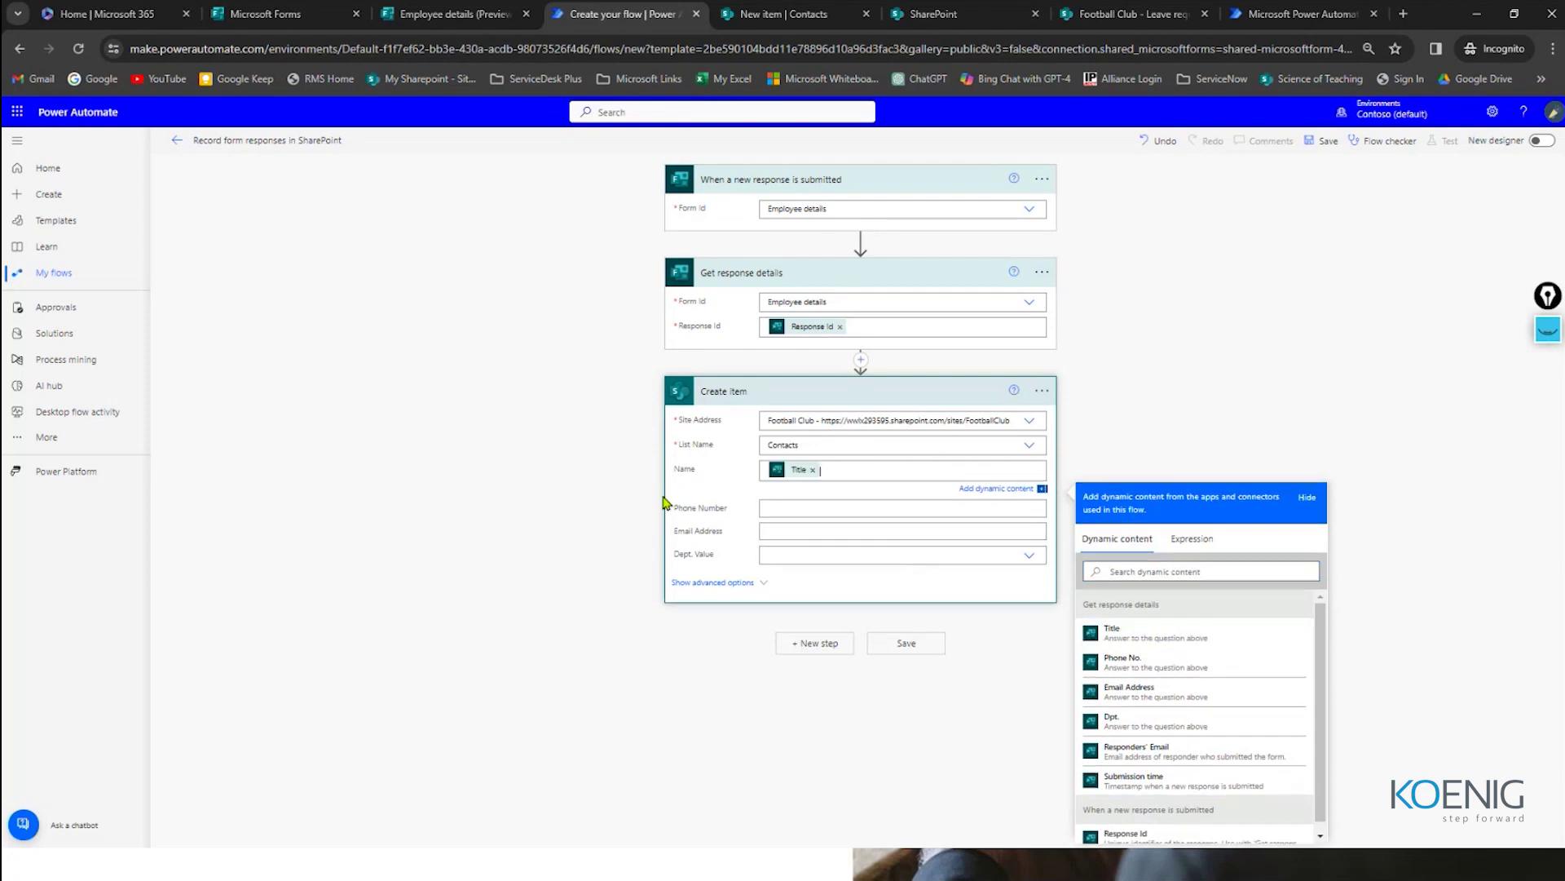
# Step: Map Phone No., Email Address and Dpt. answers into Phone Number, Email Address and custom Dept. Value
pyautogui.click(813, 508)
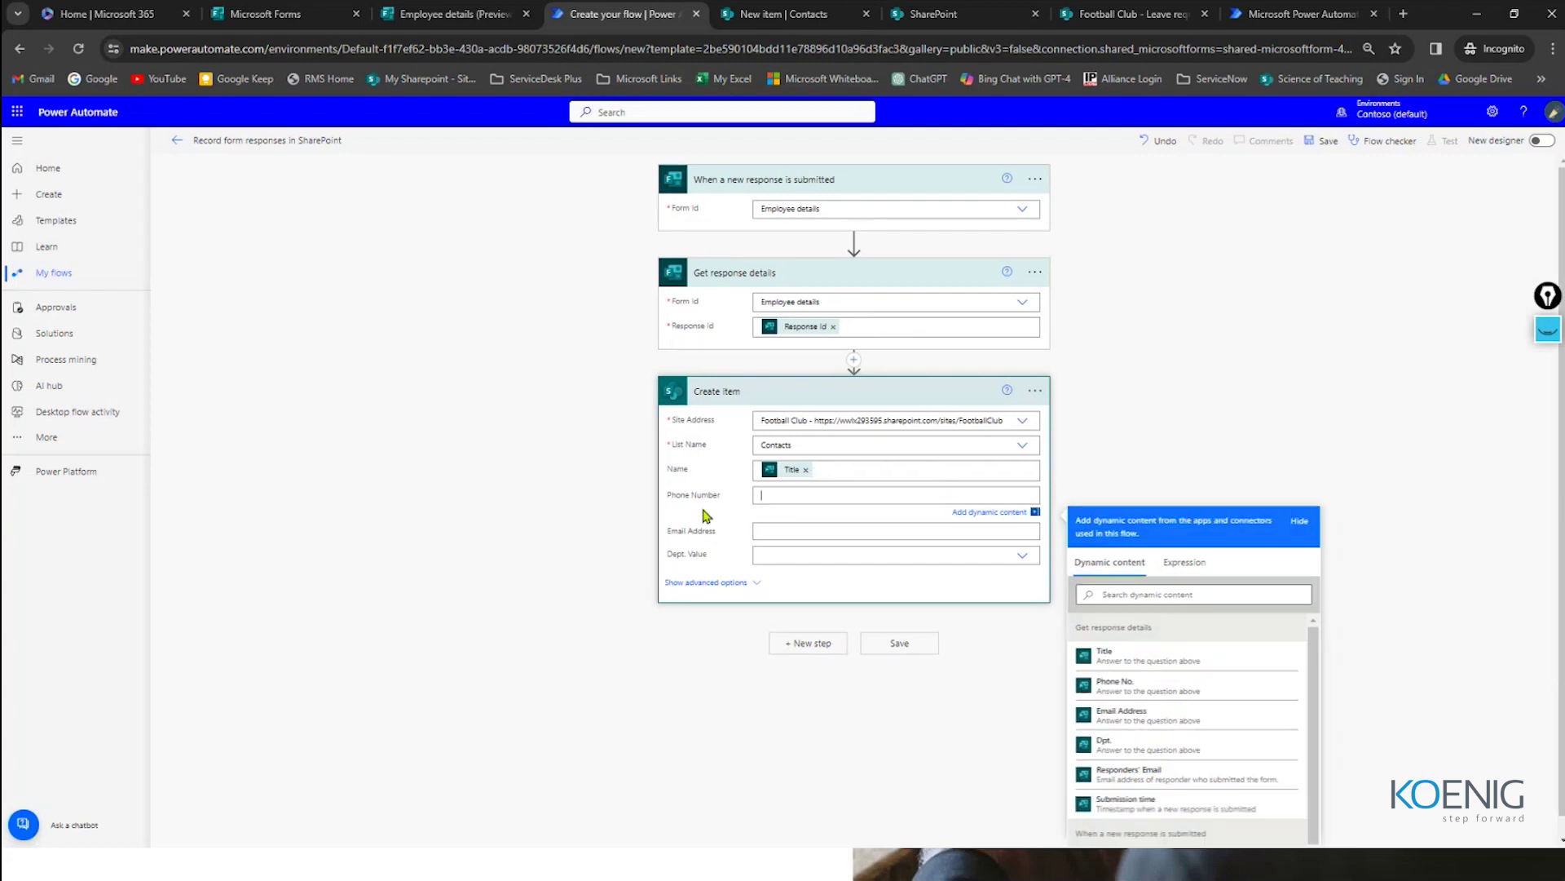
pyautogui.click(1109, 689)
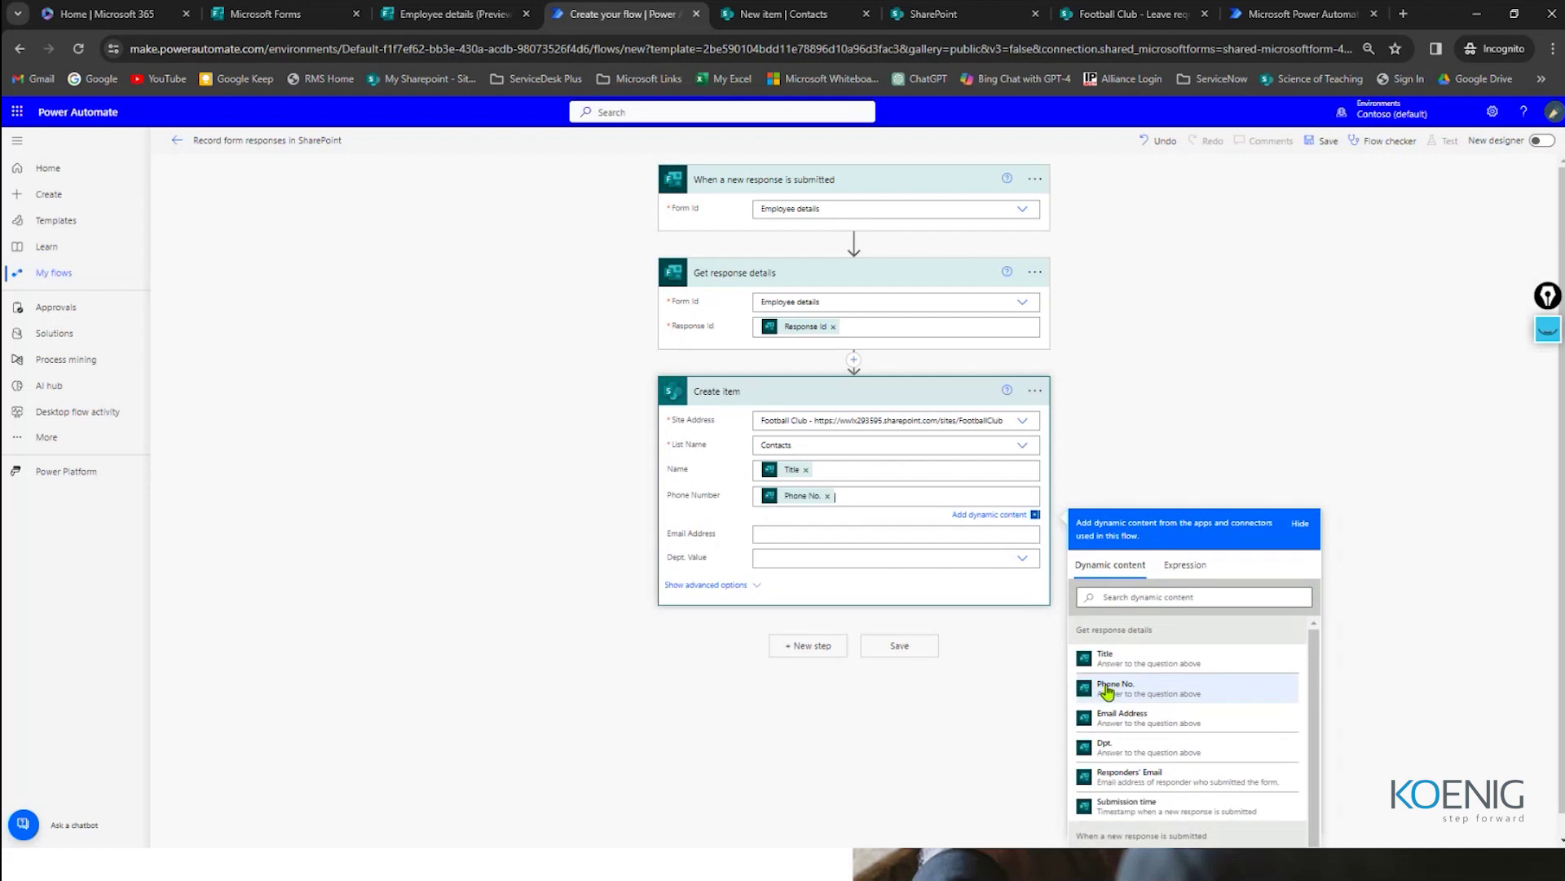
pyautogui.click(783, 511)
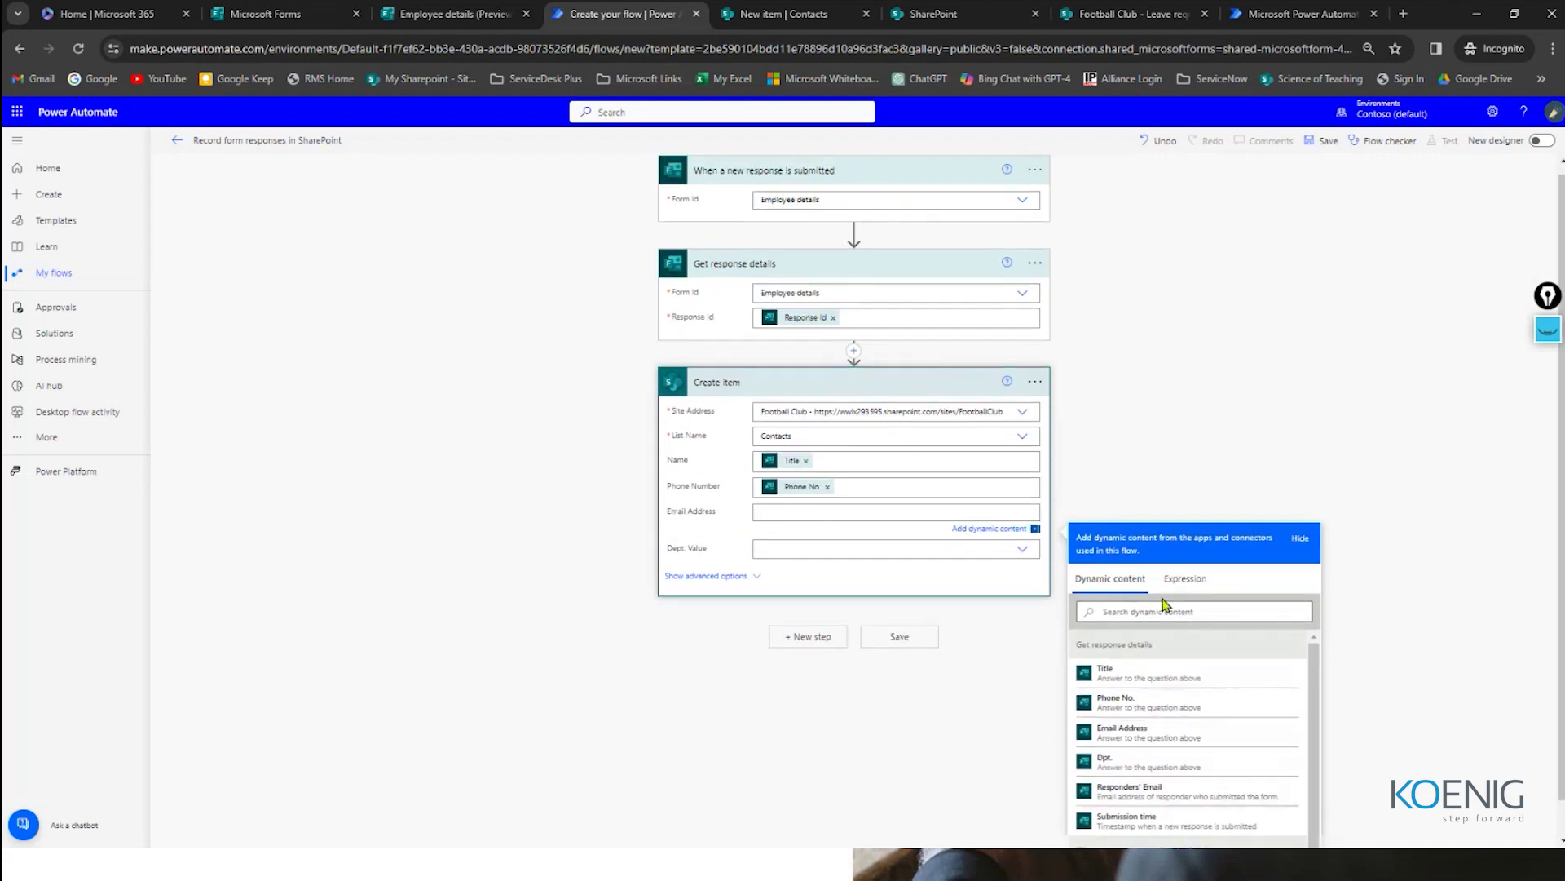
pyautogui.click(1141, 700)
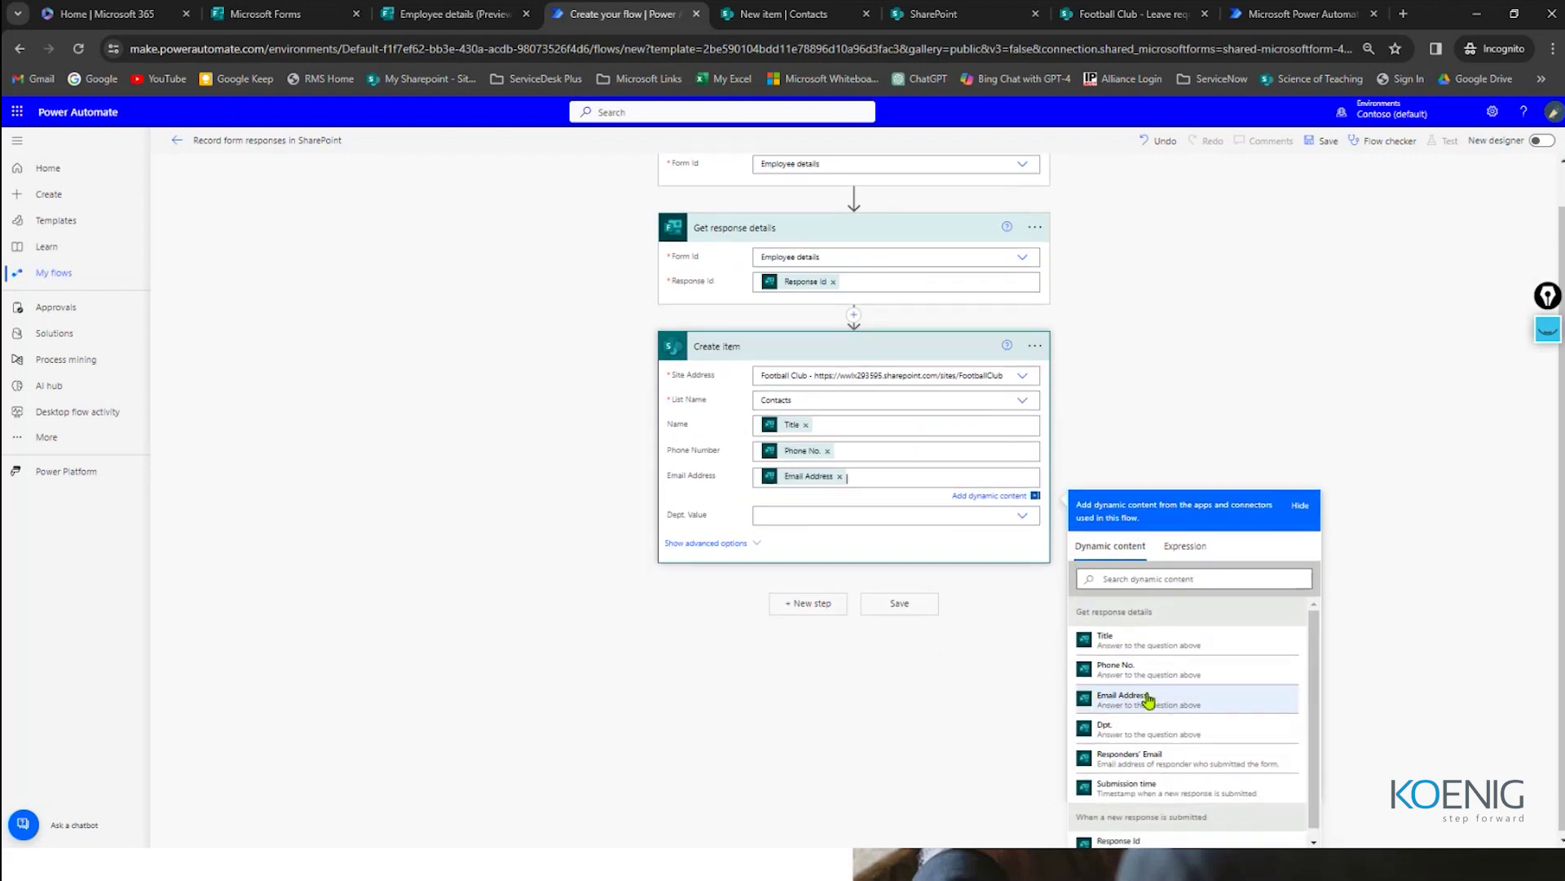
pyautogui.click(822, 520)
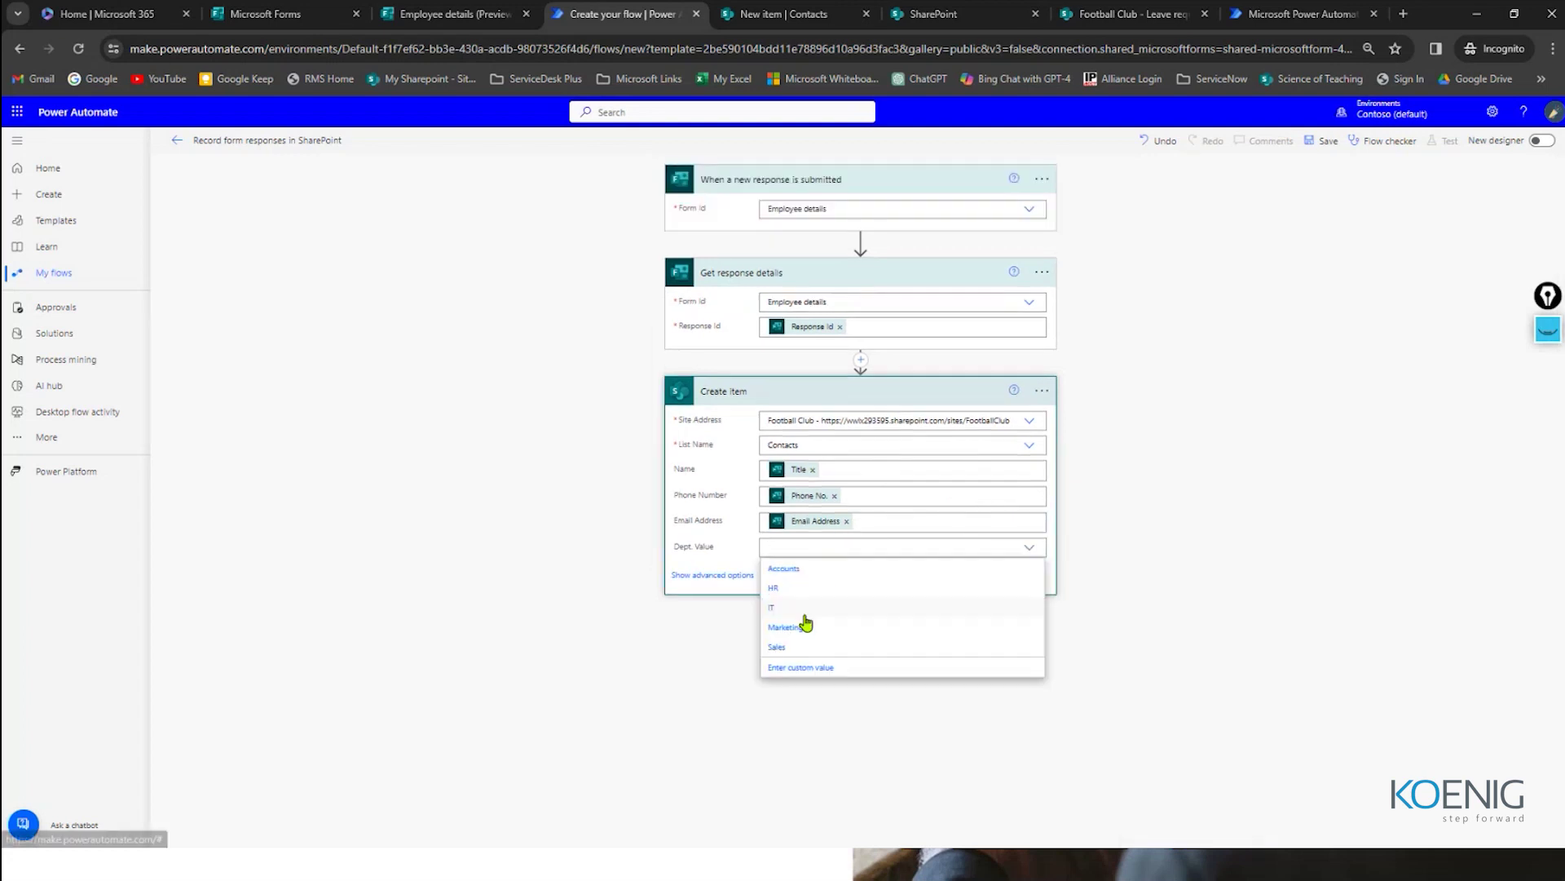
pyautogui.click(800, 670)
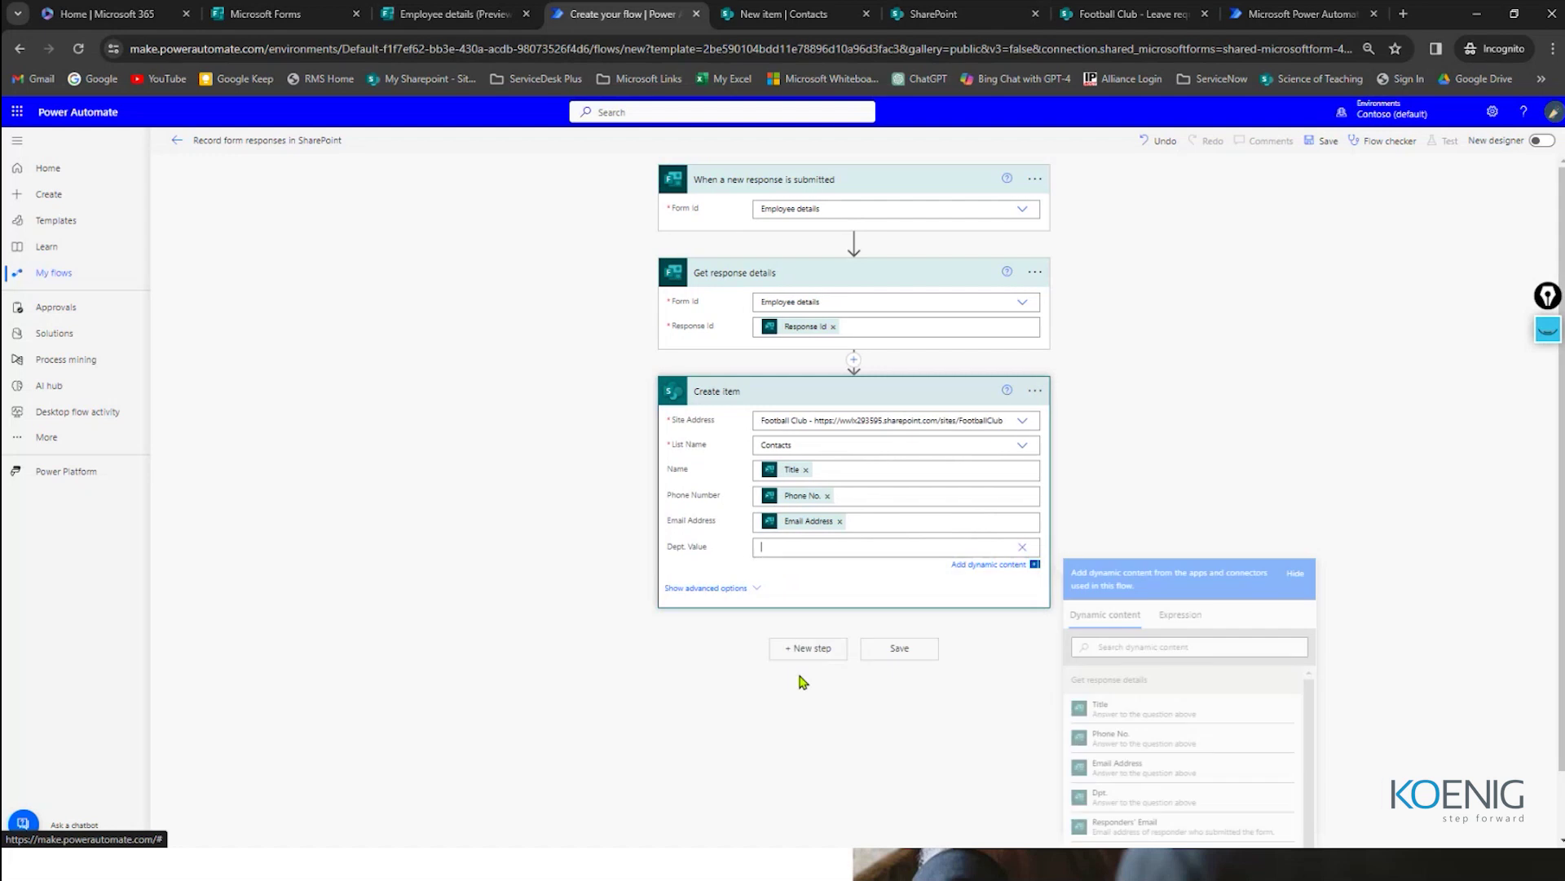
pyautogui.click(1123, 787)
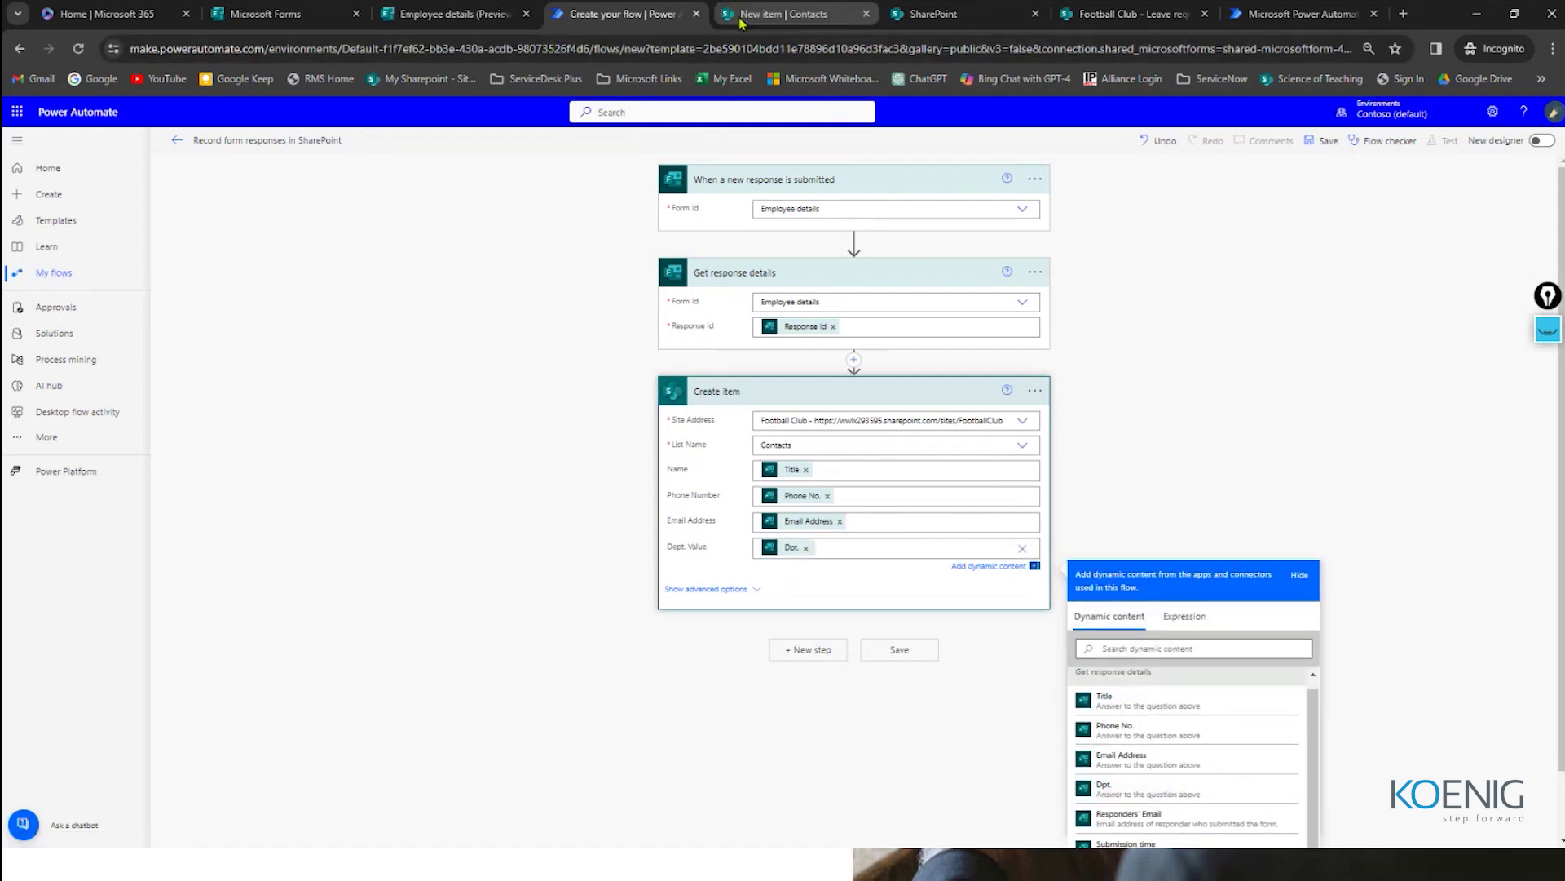
pyautogui.click(450, 14)
# Step: Copy the Dpt. question label from the Employee details form preview and return to the flow
pyautogui.scroll(-4, 555, 530)
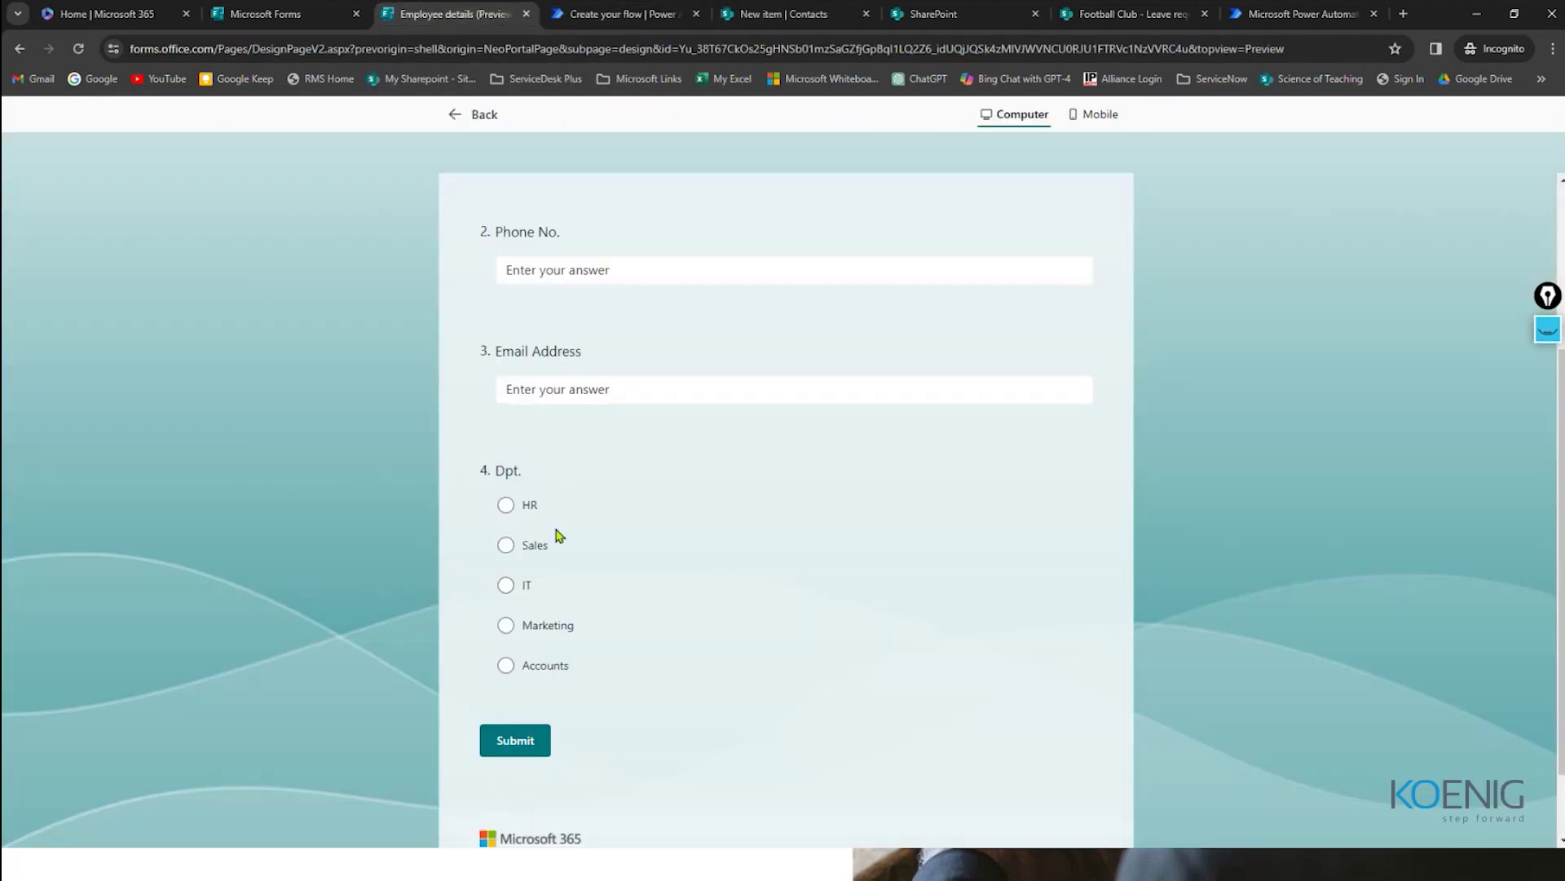
pyautogui.moveTo(493, 377); pyautogui.dragTo(525, 383)
pyautogui.hotkey('ctrl', 'Tab')
pyautogui.click(1019, 635)
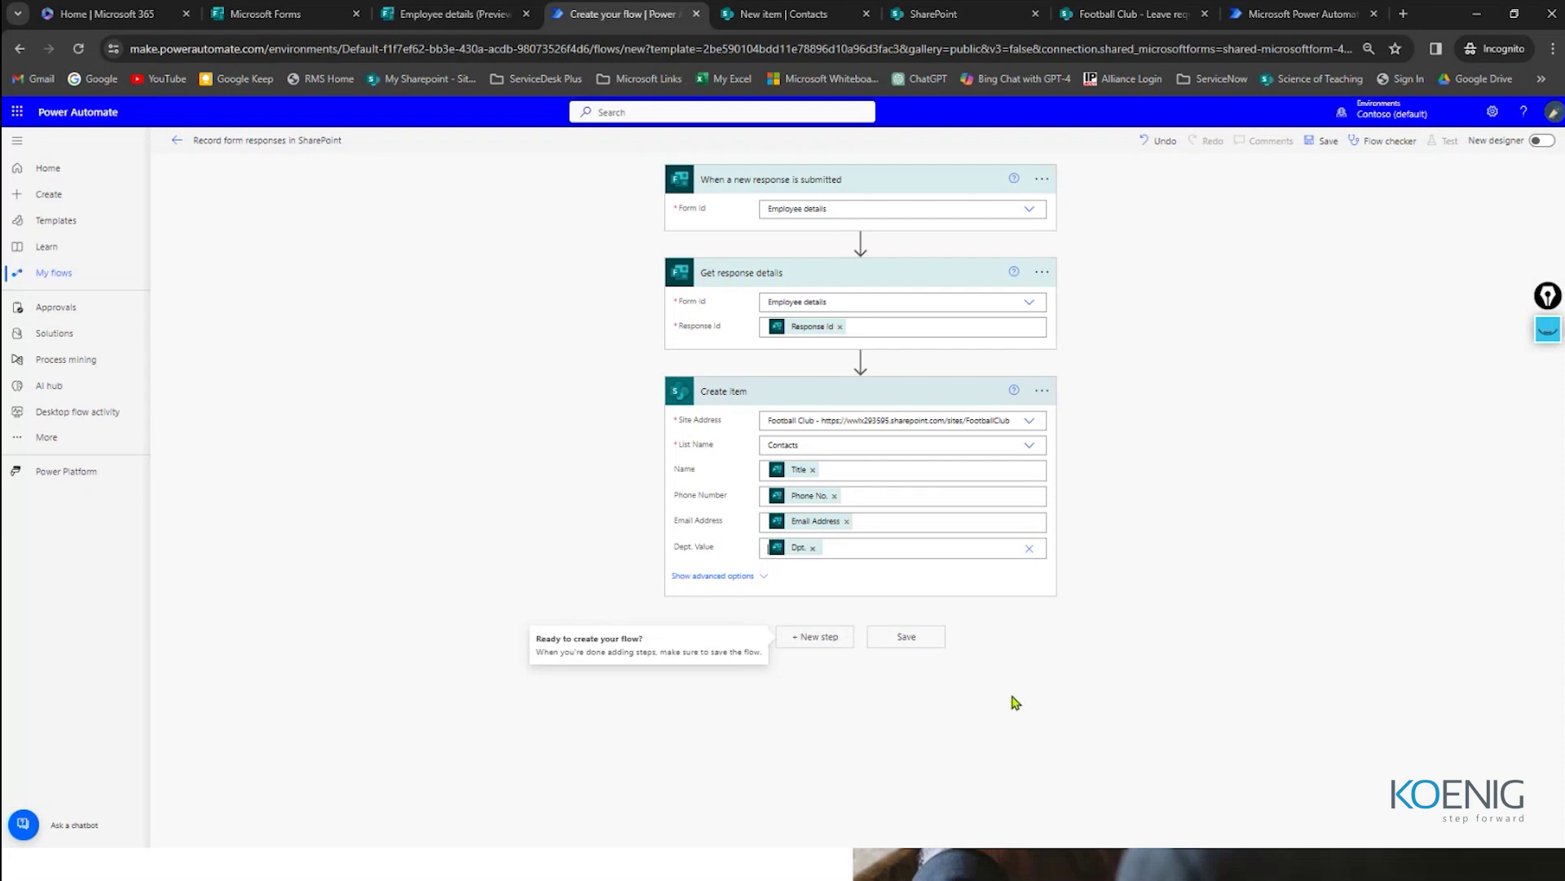
# Step: Save the flow and confirm Flow checker reports 0 errors and 0 warnings
pyautogui.click(1015, 703)
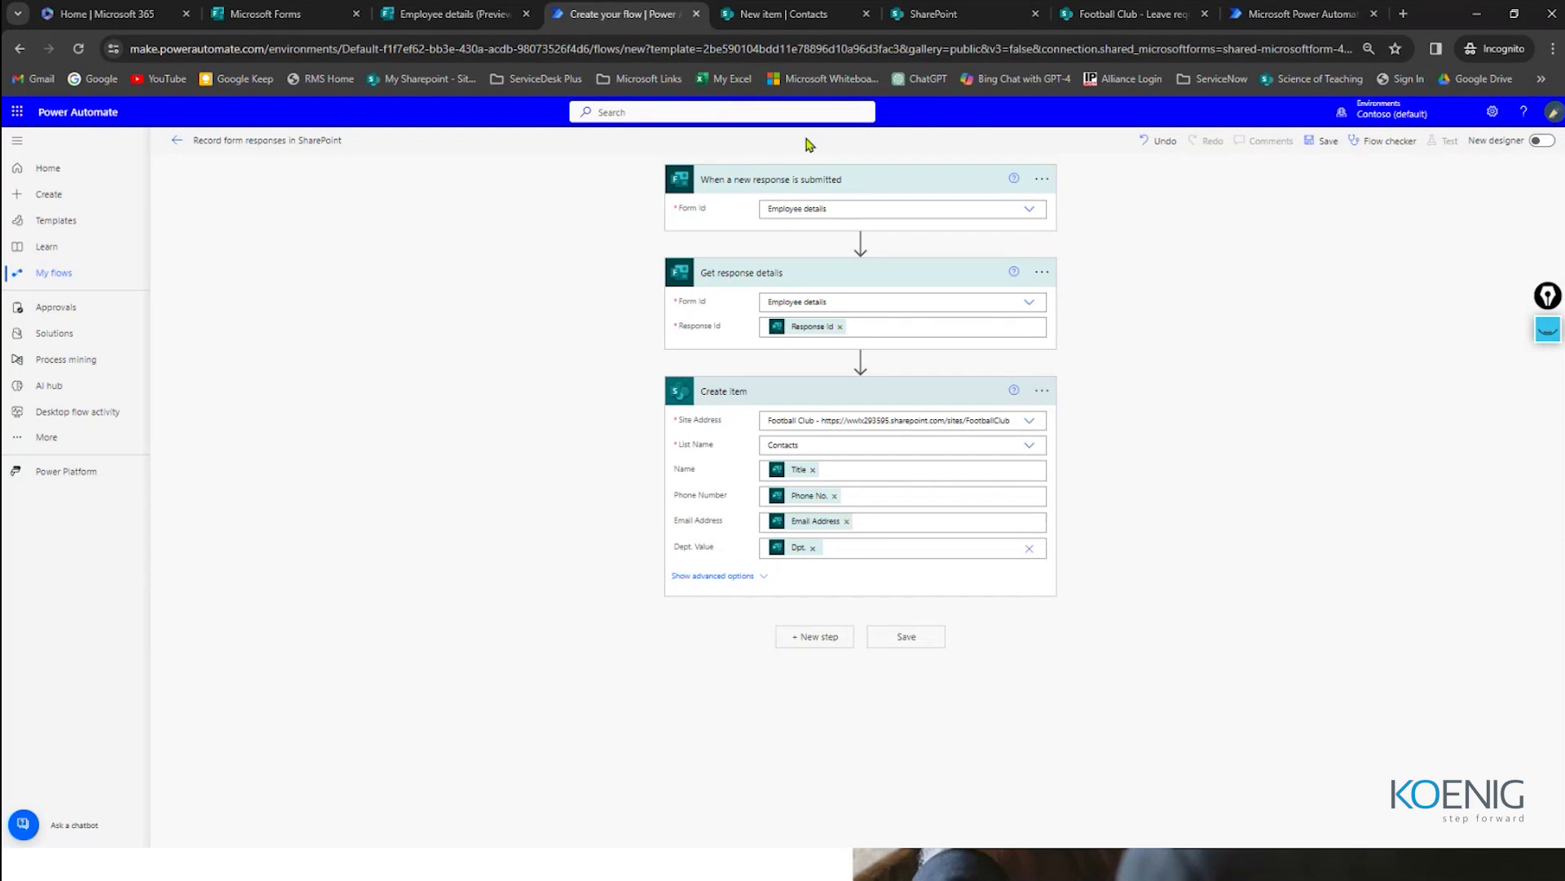
pyautogui.click(906, 636)
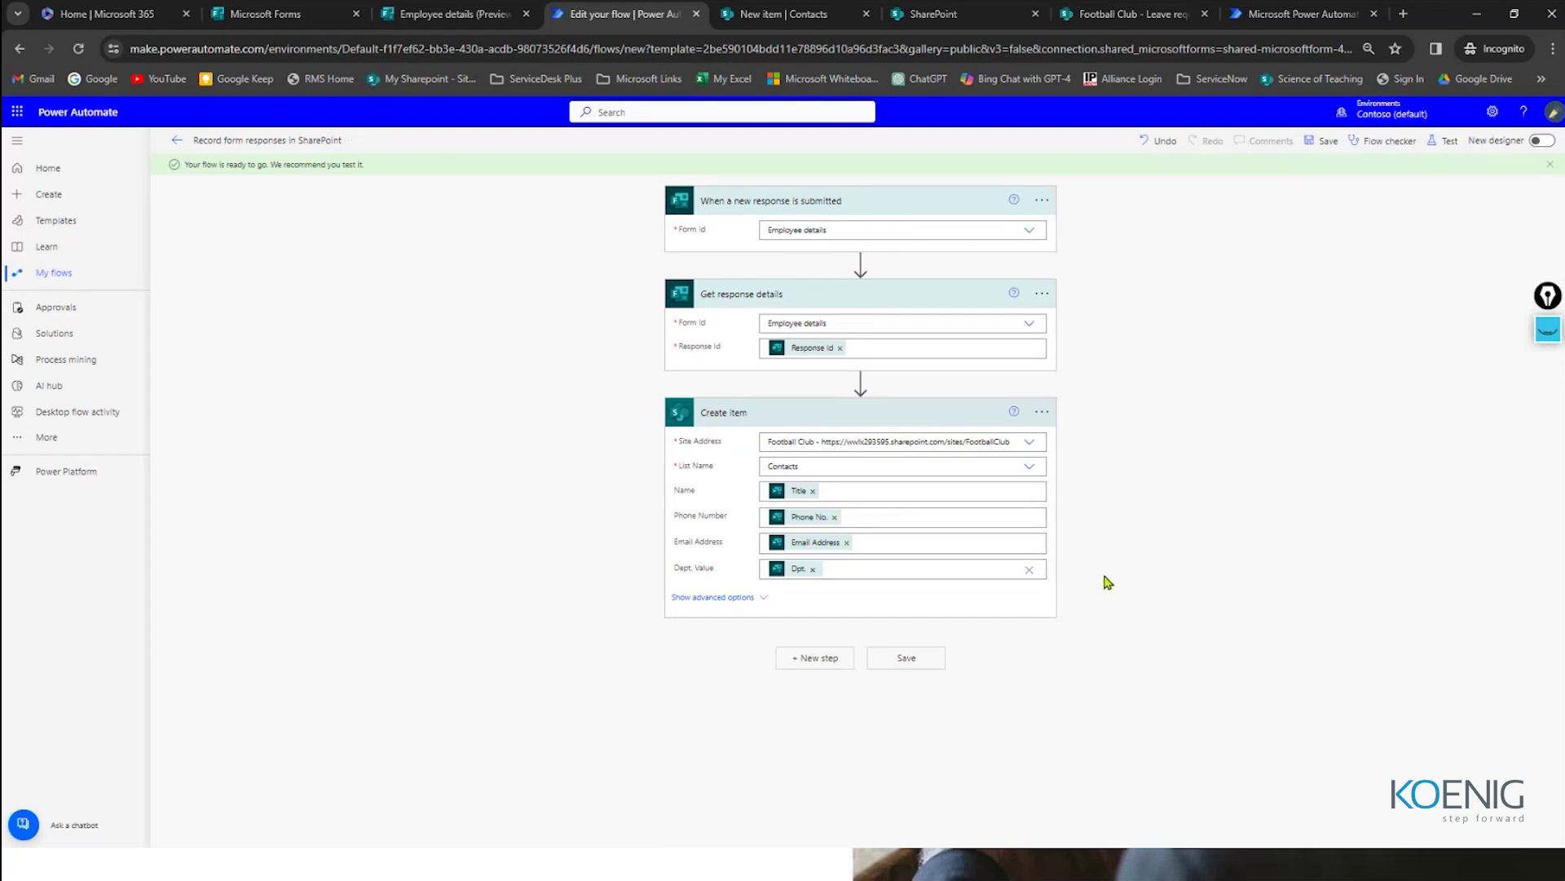
pyautogui.click(1382, 145)
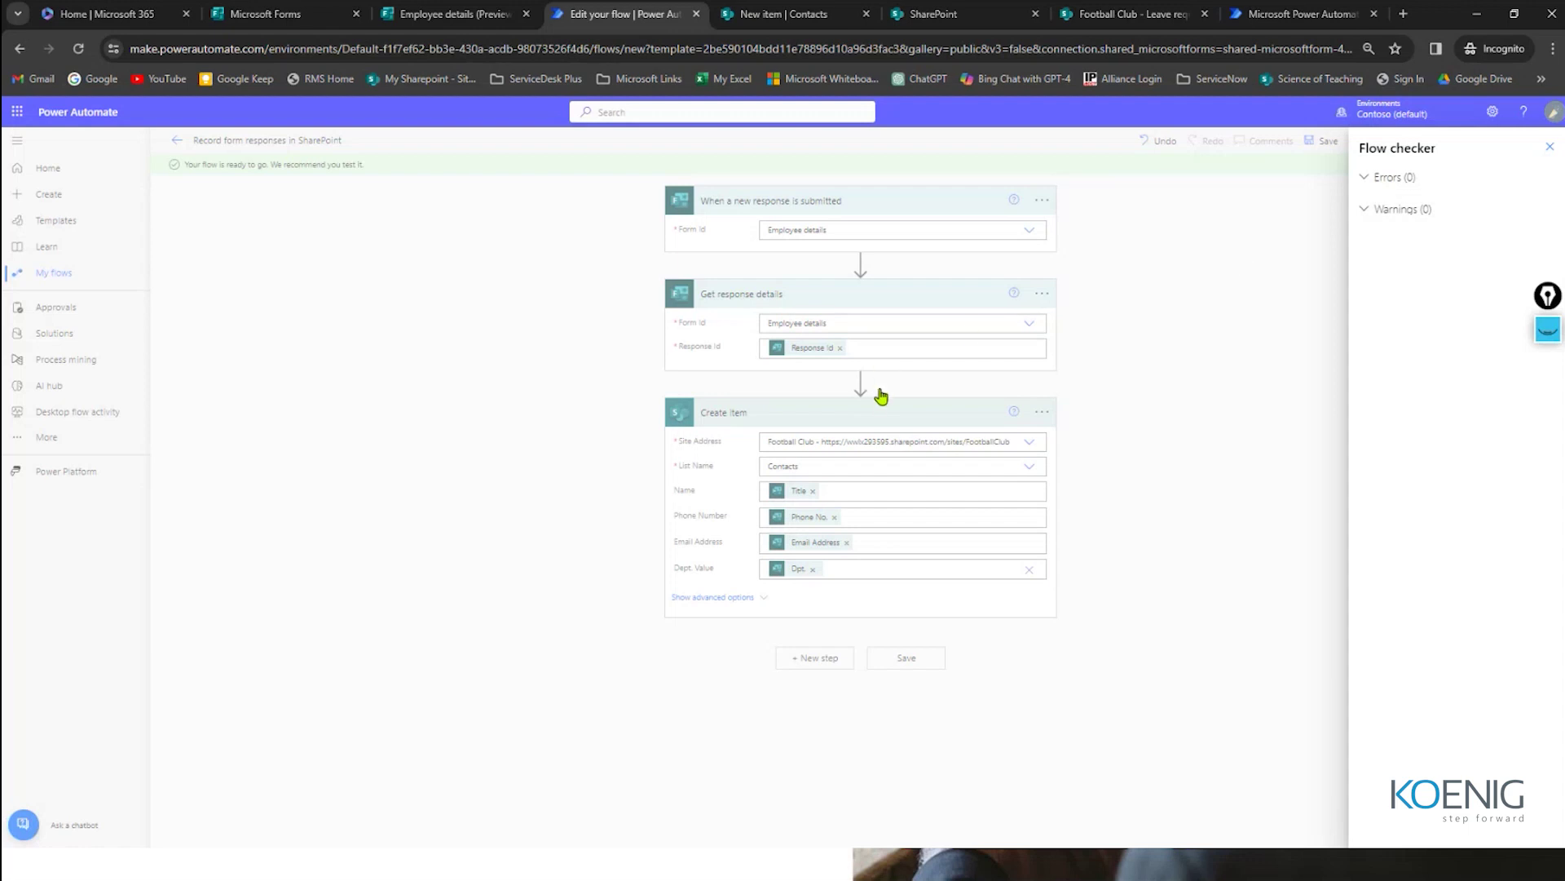
pyautogui.press('Escape')
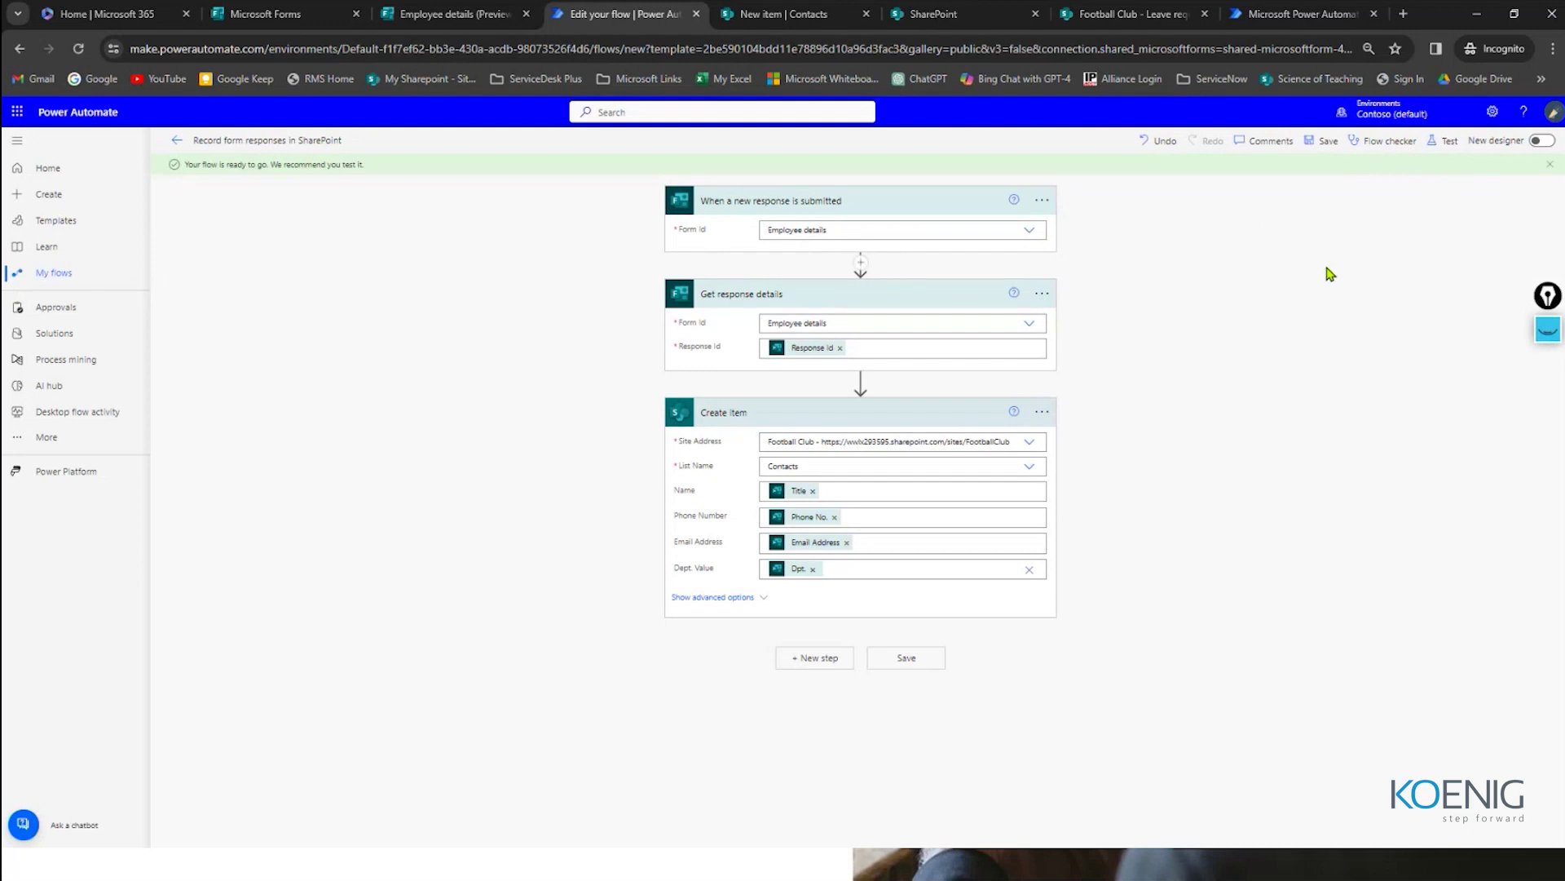
# Step: Run a manual flow test that waits for a new Employee details form response
pyautogui.click(1444, 144)
pyautogui.click(1327, 172)
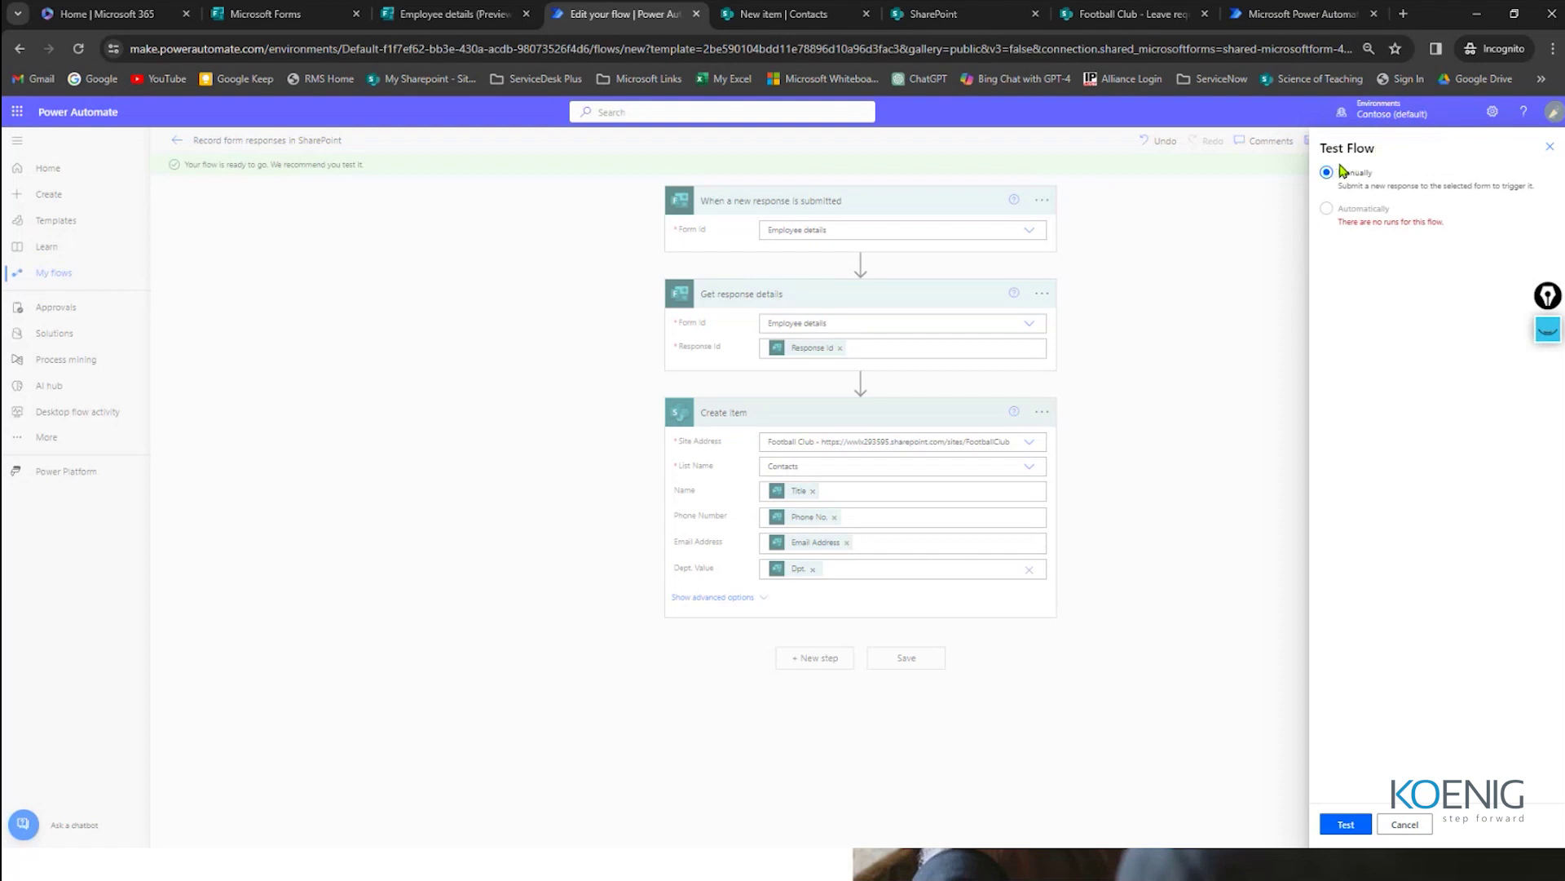
pyautogui.click(1345, 824)
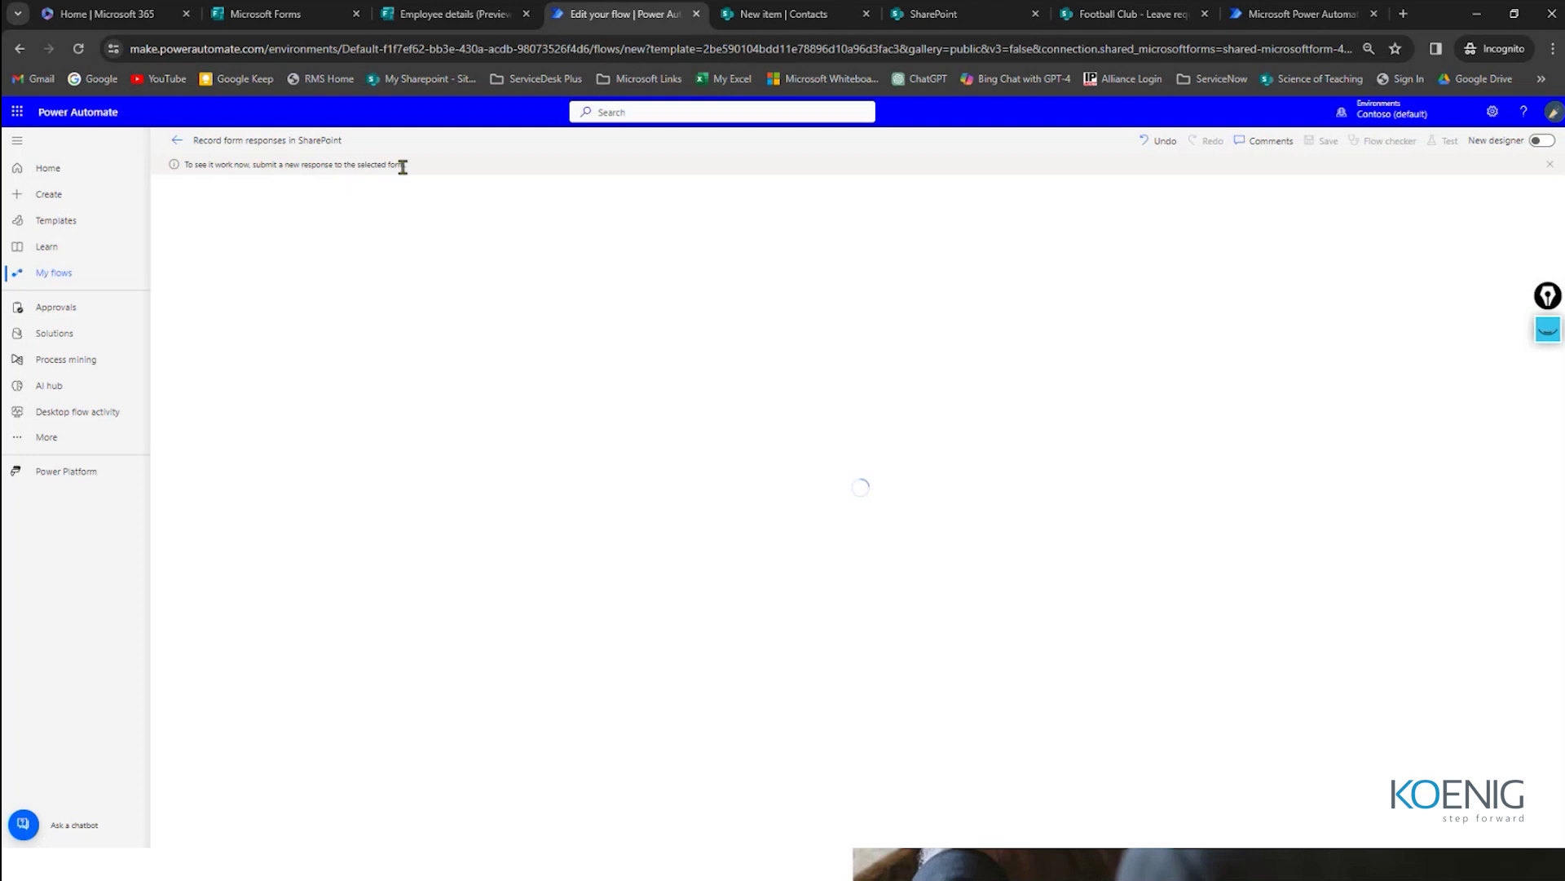
# Step: Leave the Employee details form preview and return to the form editor
pyautogui.click(783, 14)
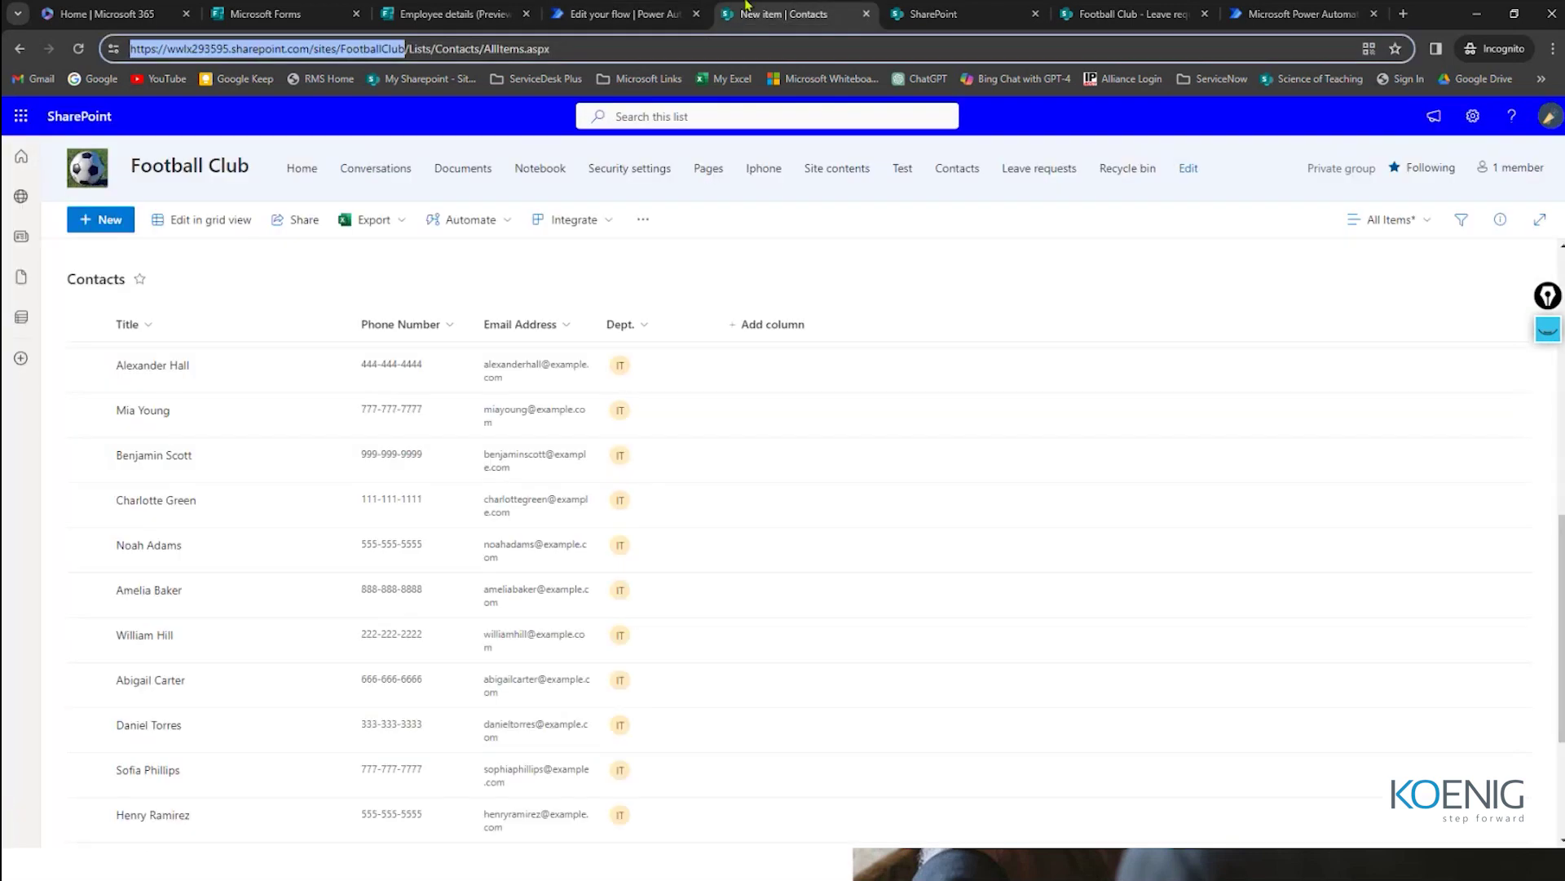
pyautogui.click(427, 18)
pyautogui.scroll(3, 807, 294)
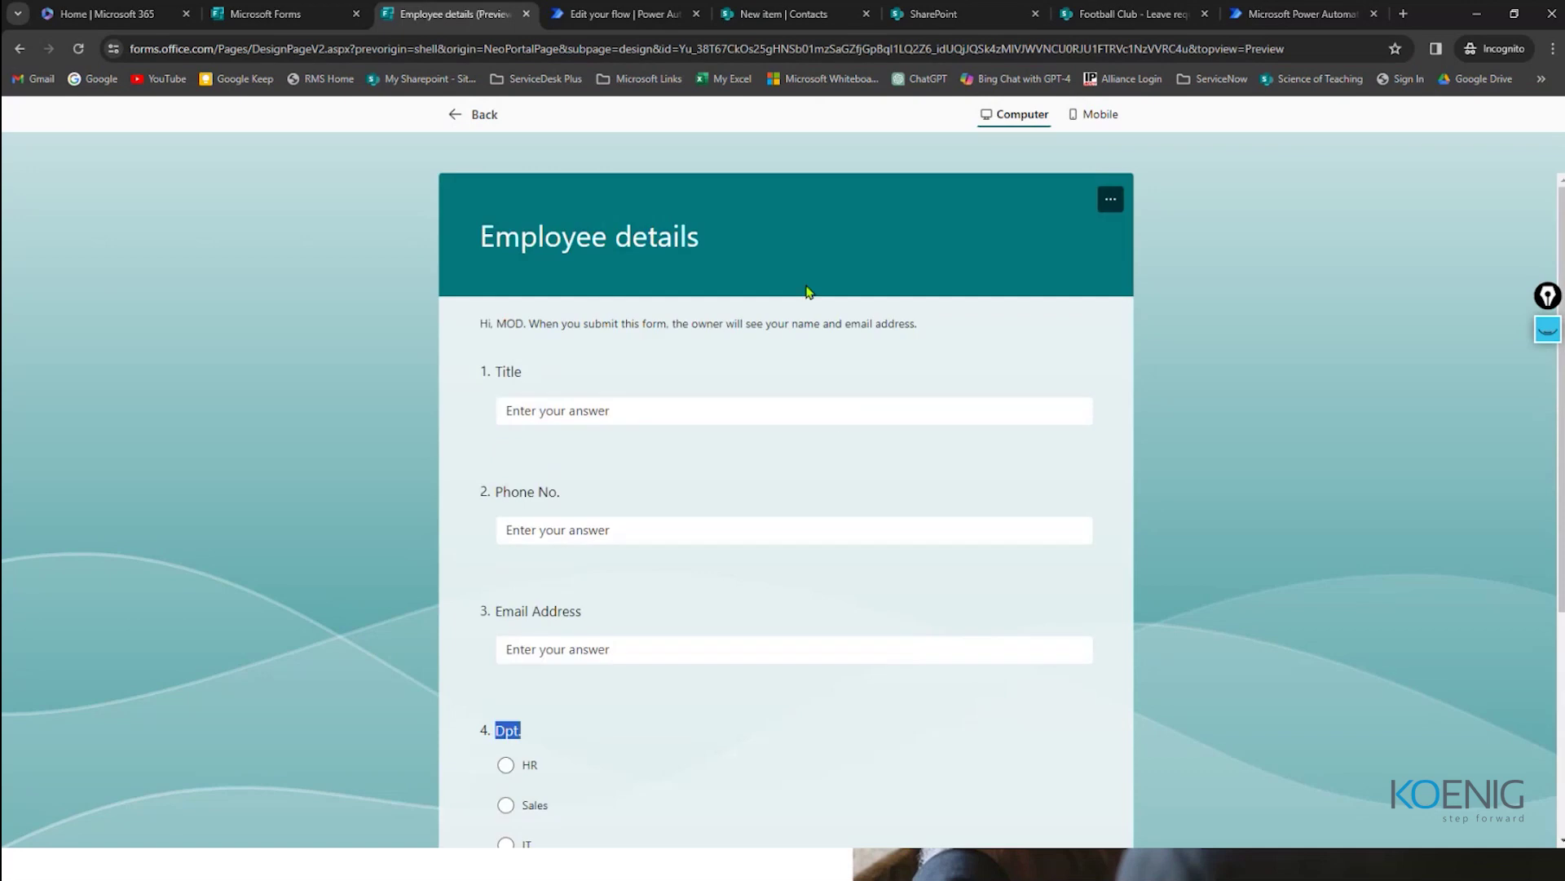
pyautogui.scroll(-3, 933, 514)
pyautogui.scroll(4, 844, 510)
pyautogui.click(478, 115)
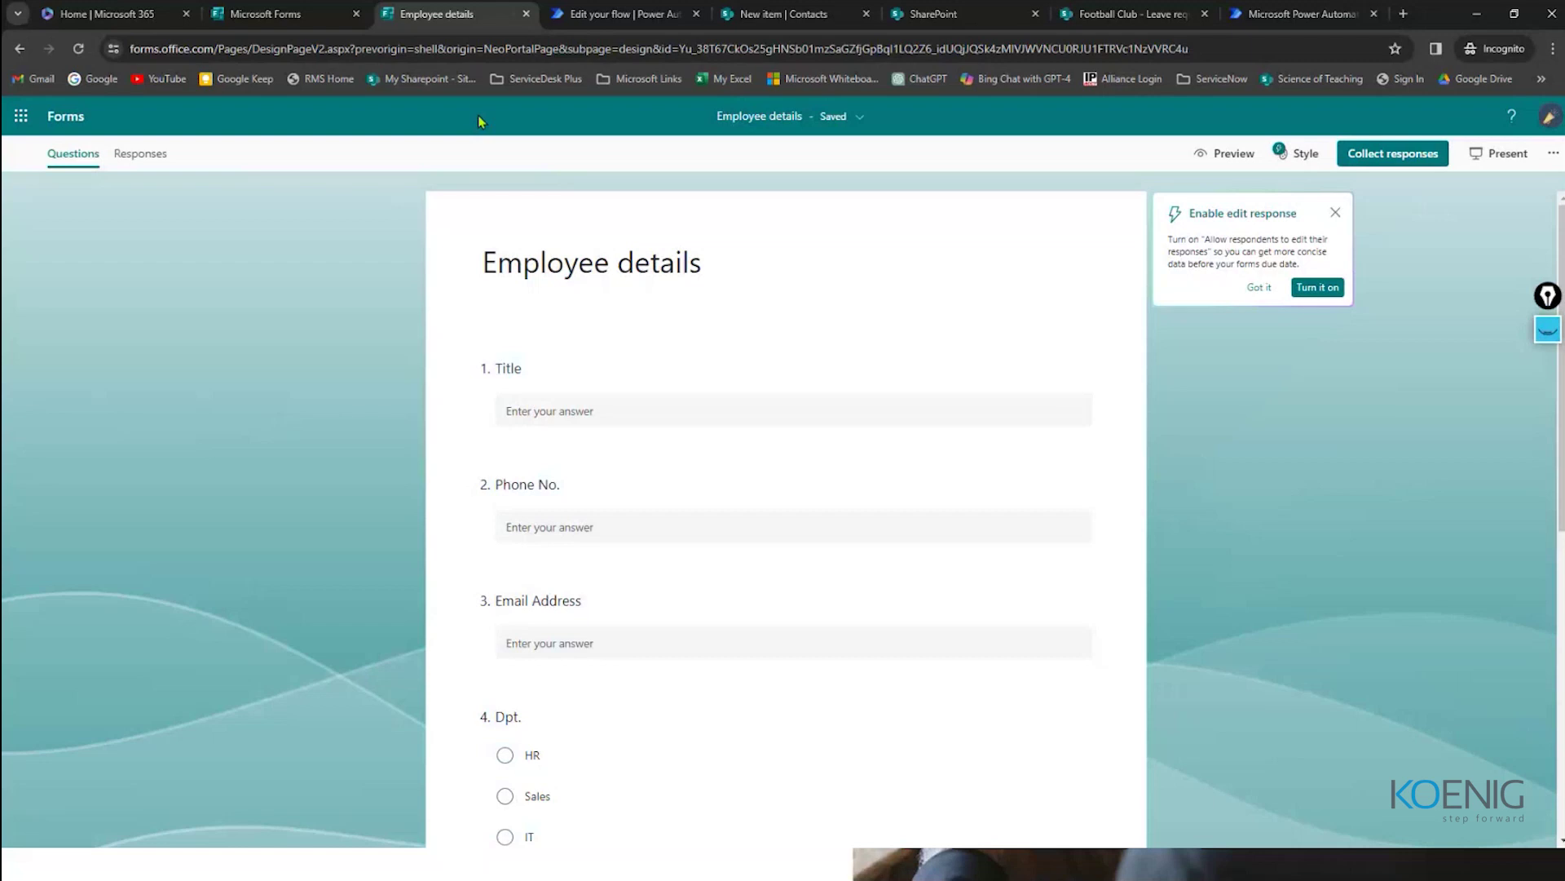
# Step: Shorten the form's sharing link and copy it
pyautogui.click(1390, 158)
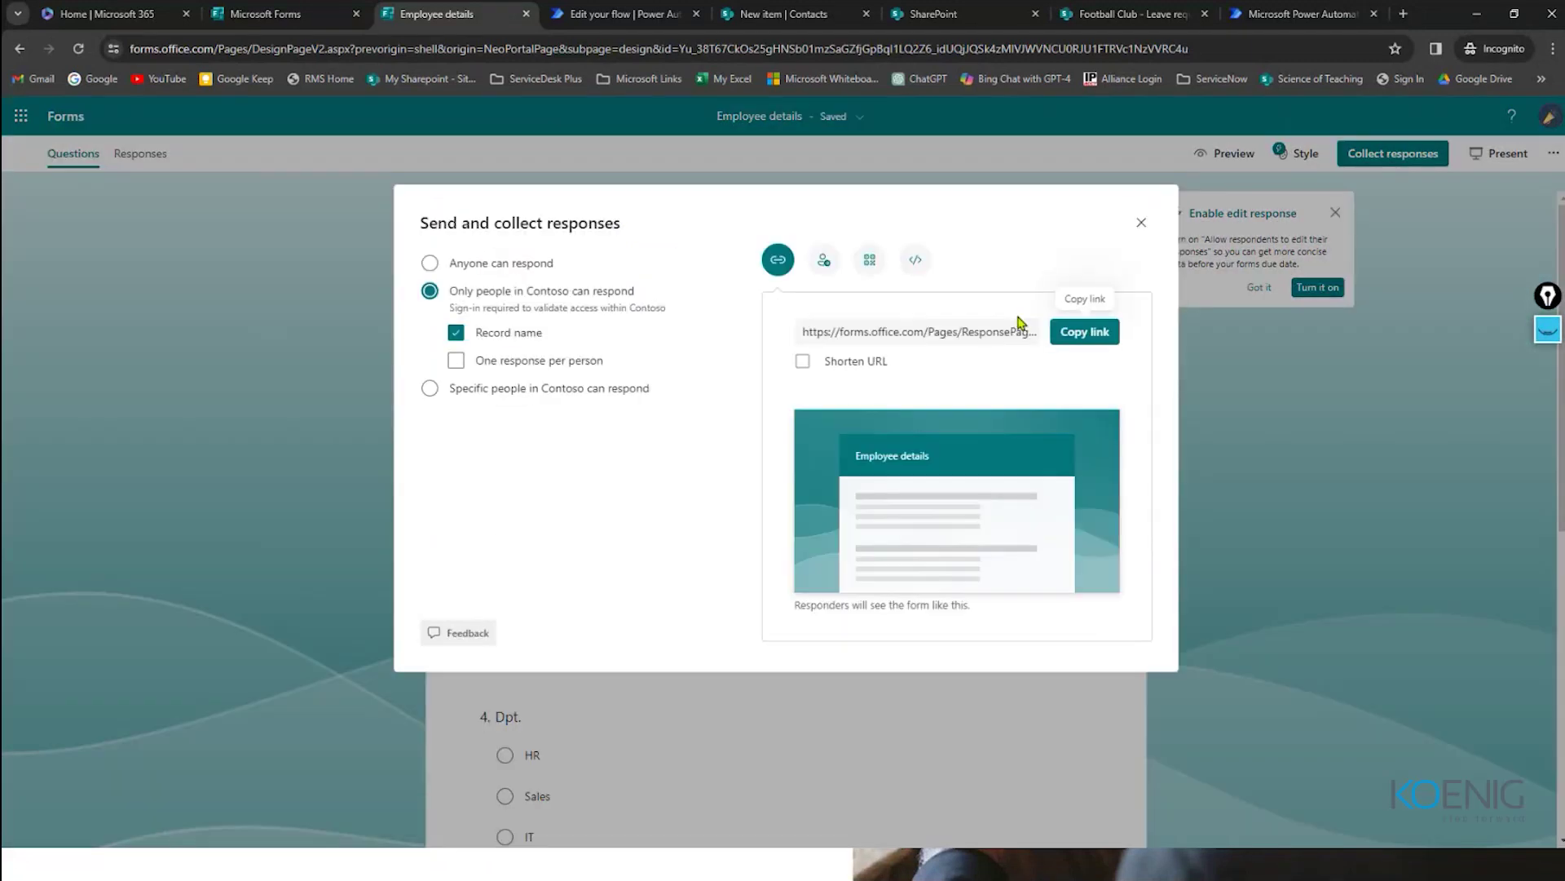
pyautogui.click(802, 360)
pyautogui.click(978, 332)
pyautogui.rightClick(954, 331)
pyautogui.click(977, 336)
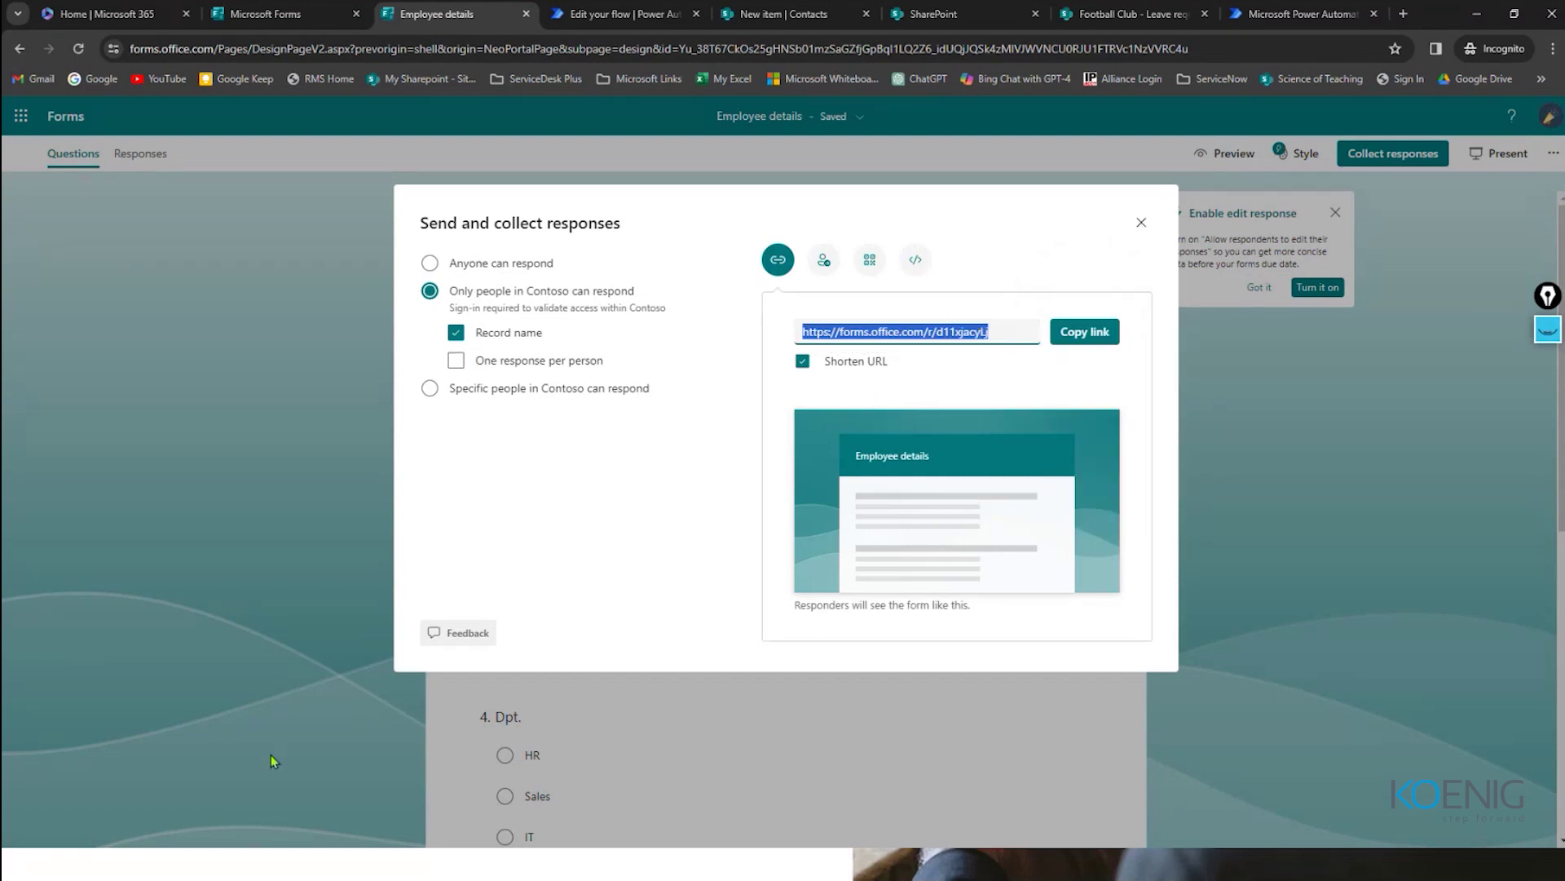
# Step: Try the shortened link in Edge, which reports no permission to respond
pyautogui.press('super')
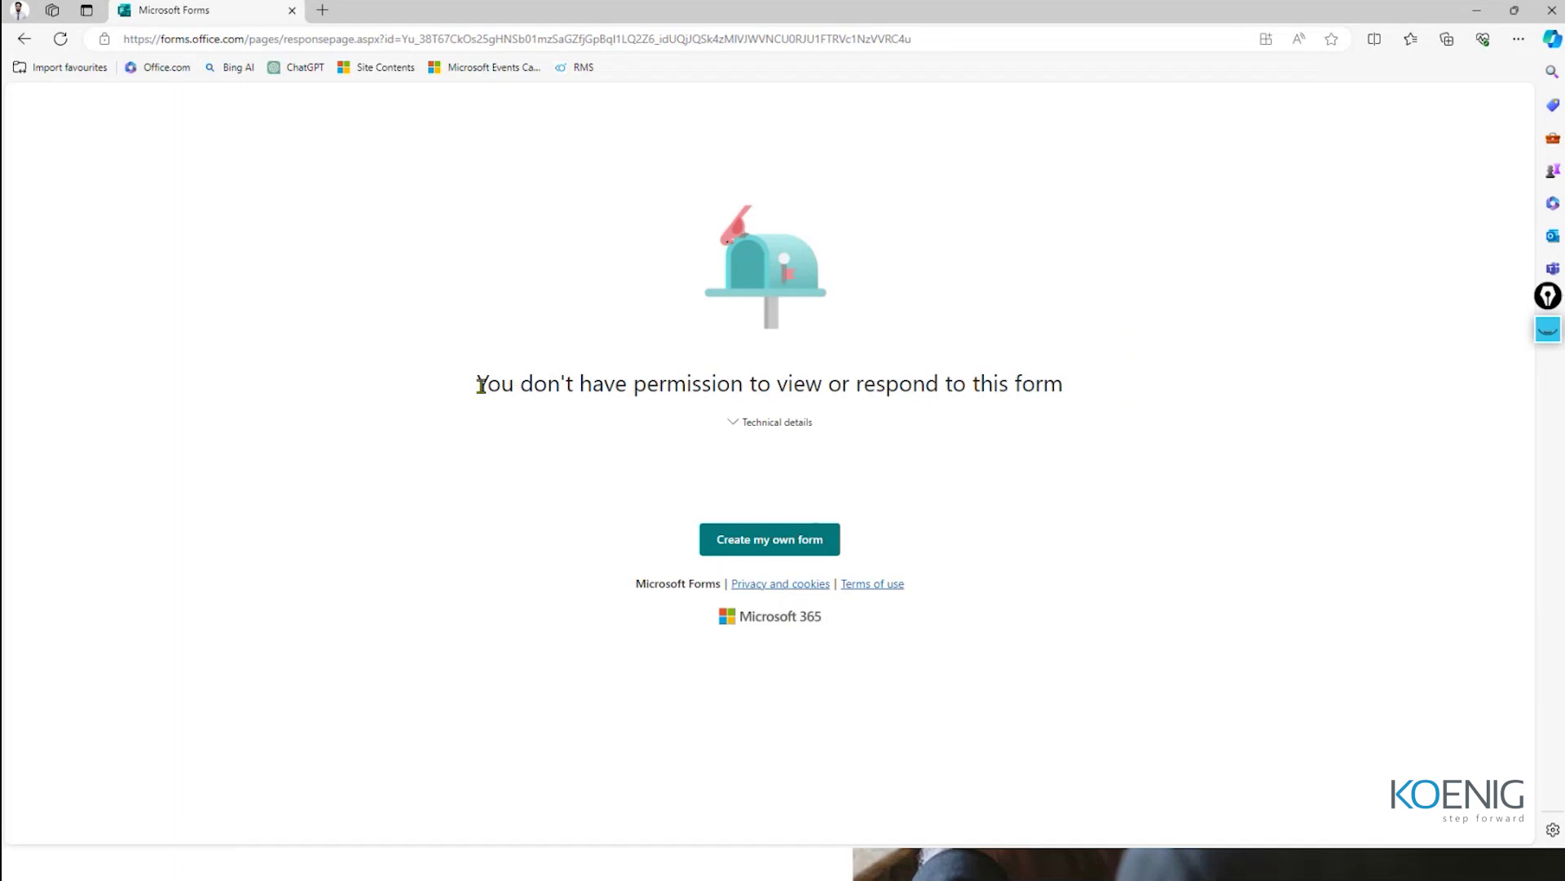
pyautogui.moveTo(481, 384); pyautogui.dragTo(1060, 385)
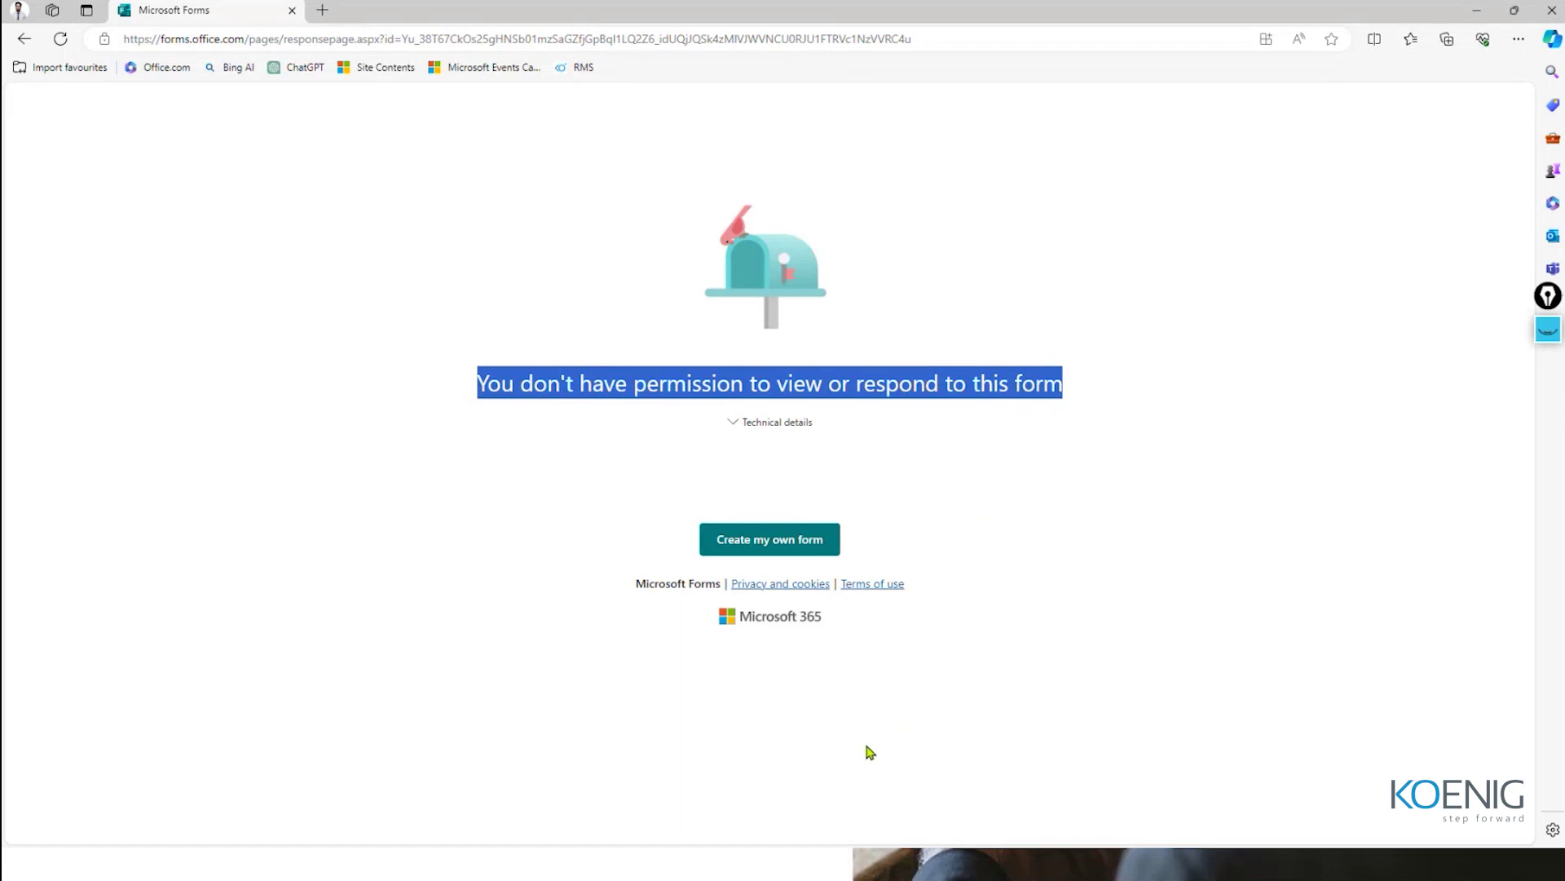
pyautogui.press('super')
# Step: Change the form's response setting to Anyone can respond, with no sign-in required
pyautogui.click(236, 863)
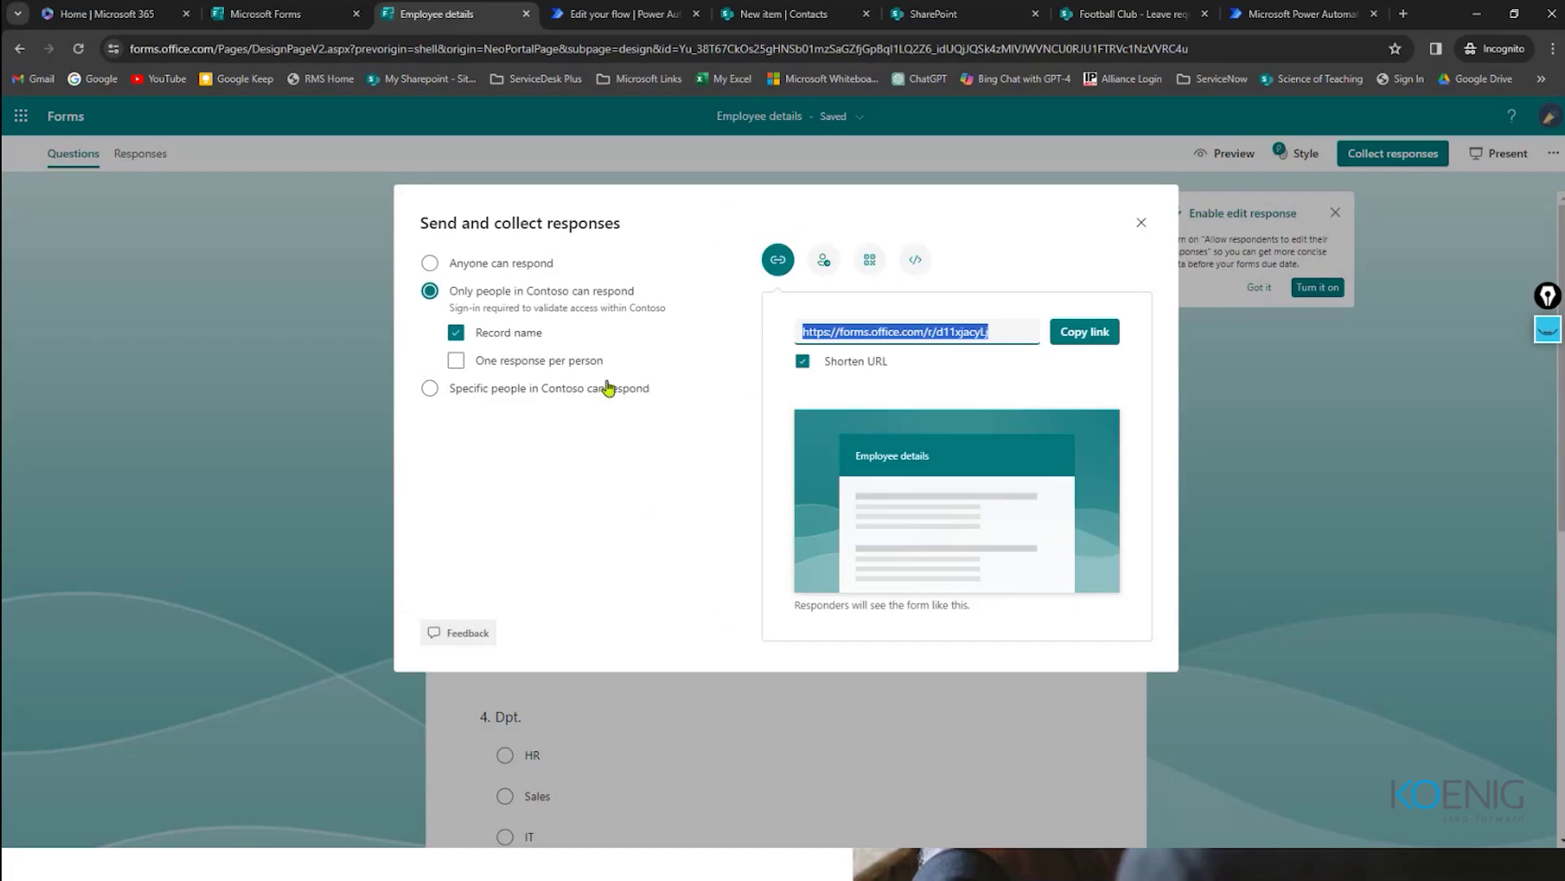
pyautogui.click(587, 352)
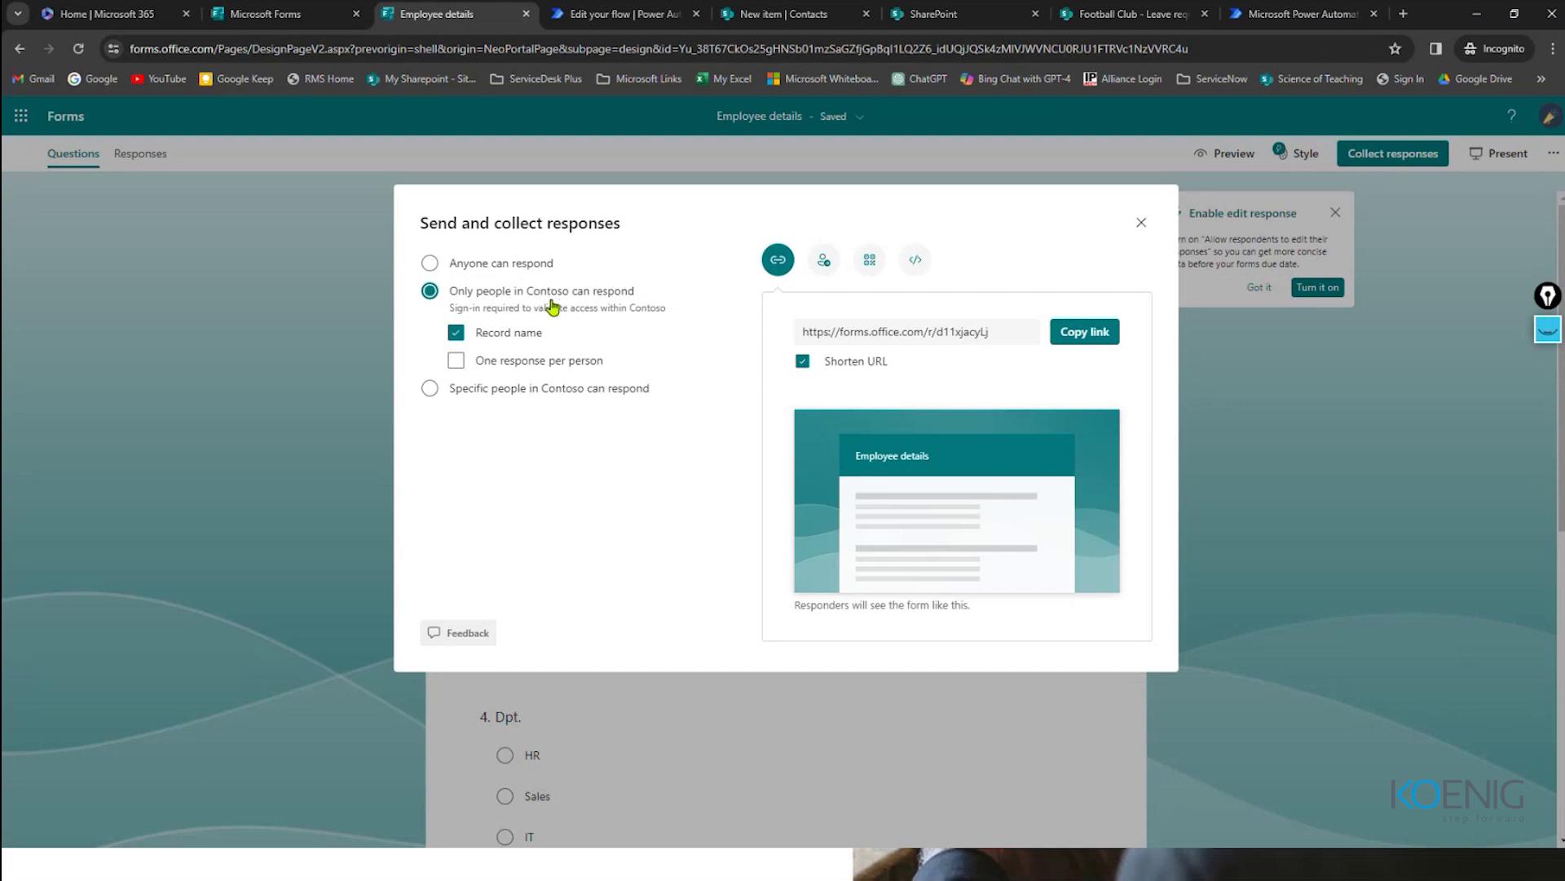
pyautogui.click(431, 264)
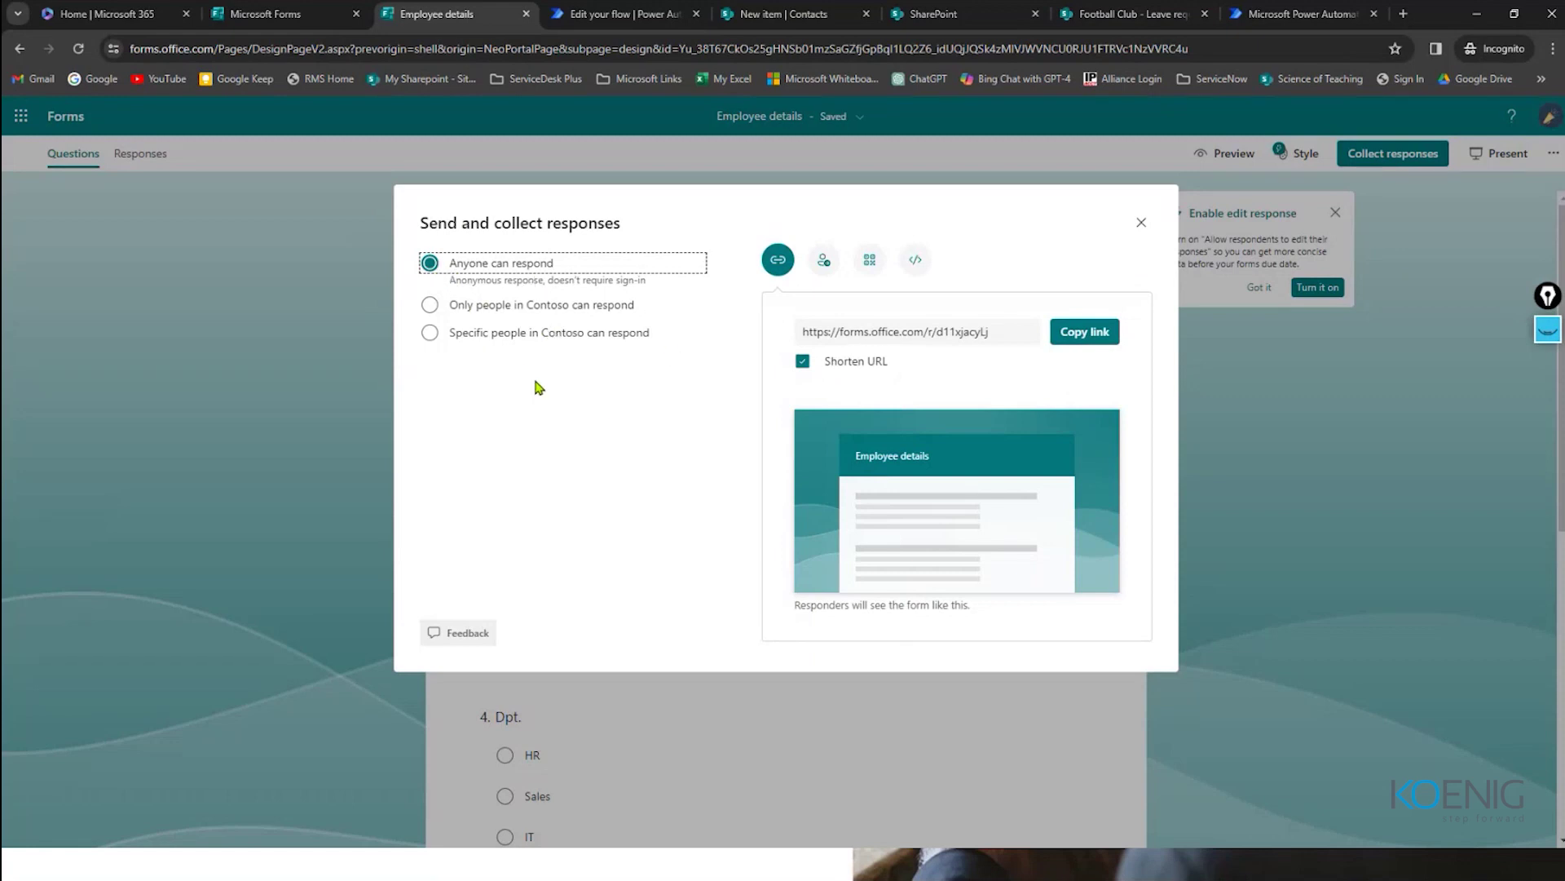
pyautogui.press('super')
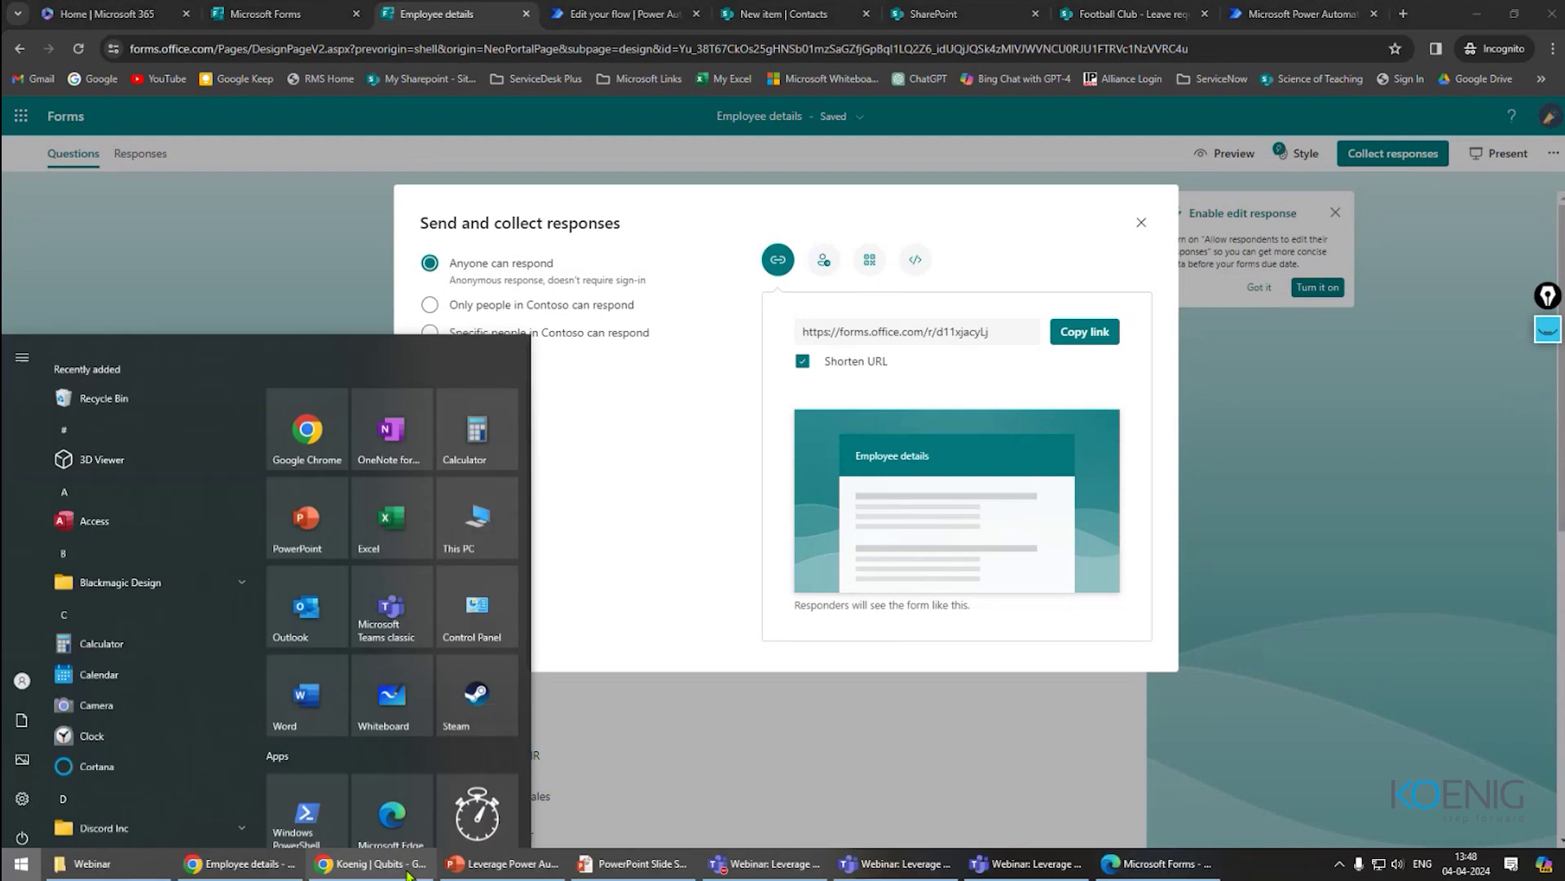
# Step: In the other browser, enter the employee's name as the Title and a phone number
pyautogui.click(1156, 863)
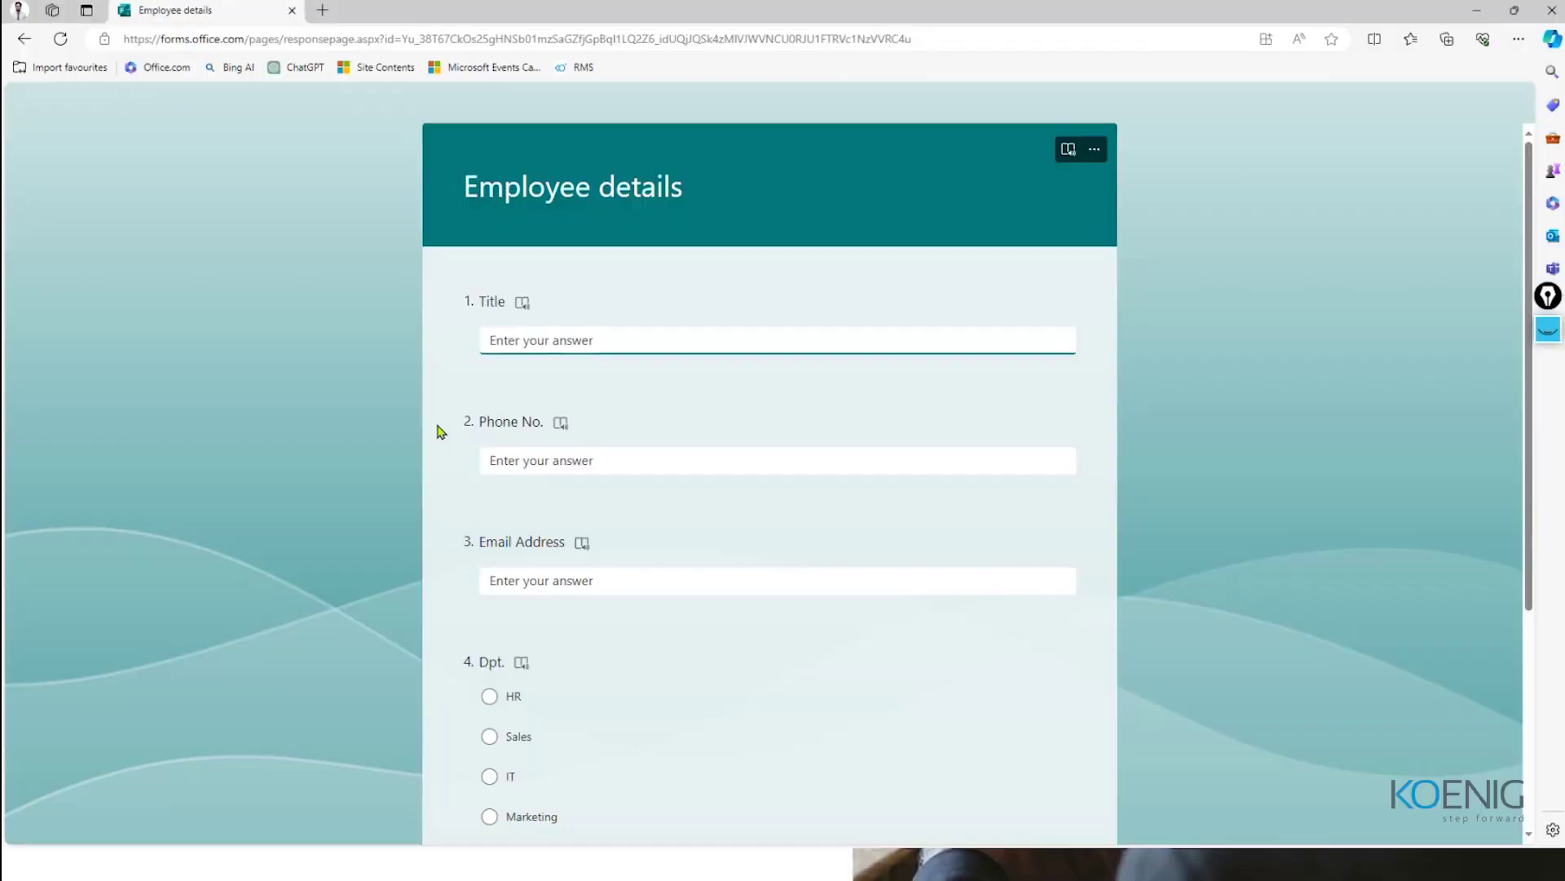
pyautogui.scroll(-4, 982, 255)
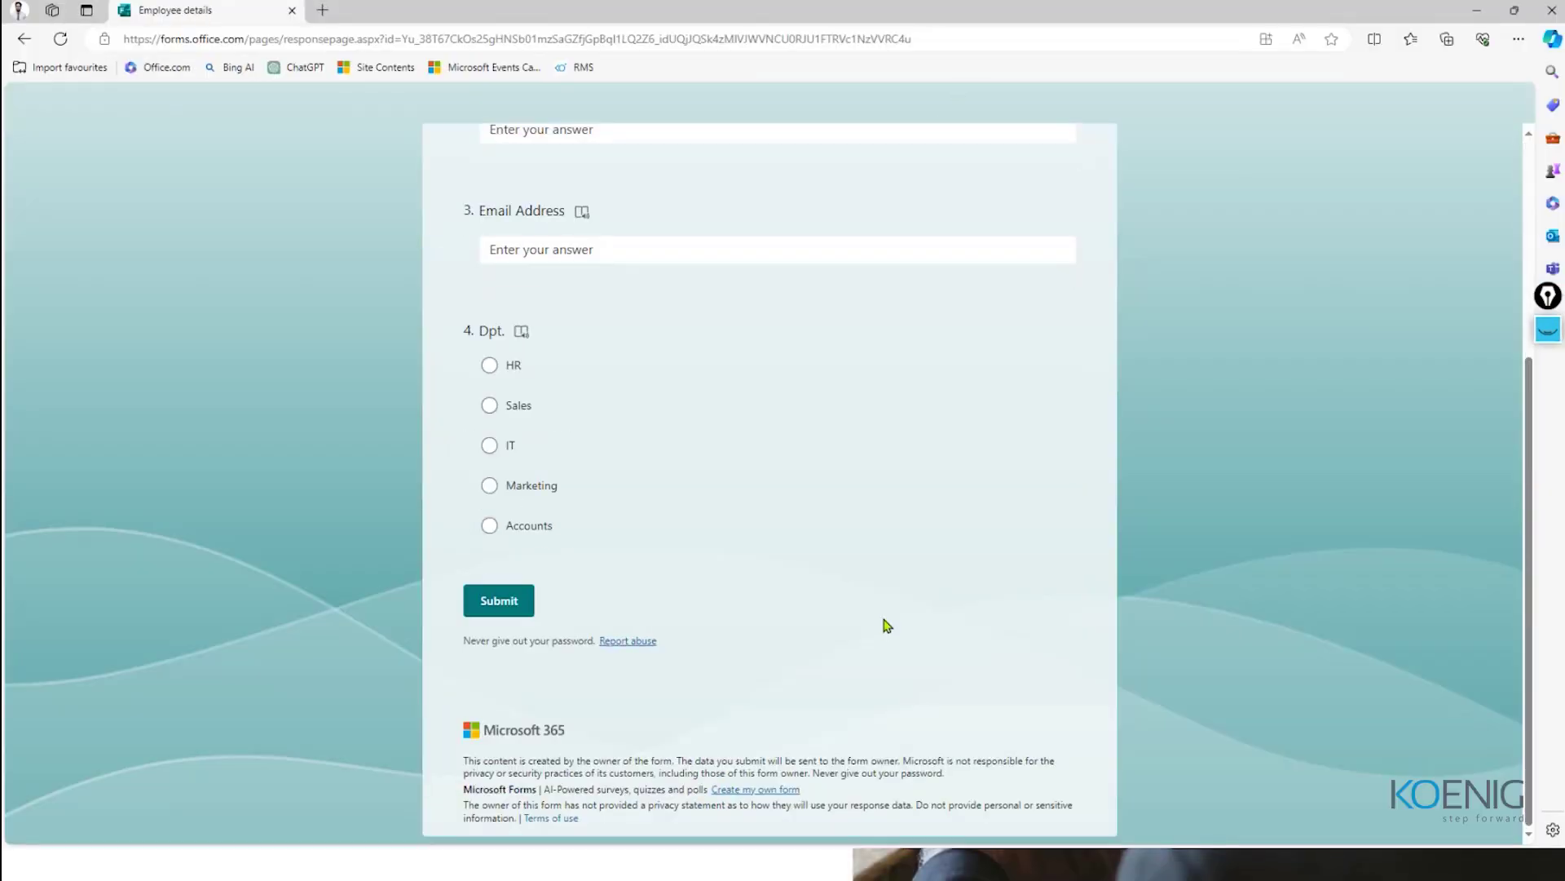
pyautogui.scroll(4, 887, 626)
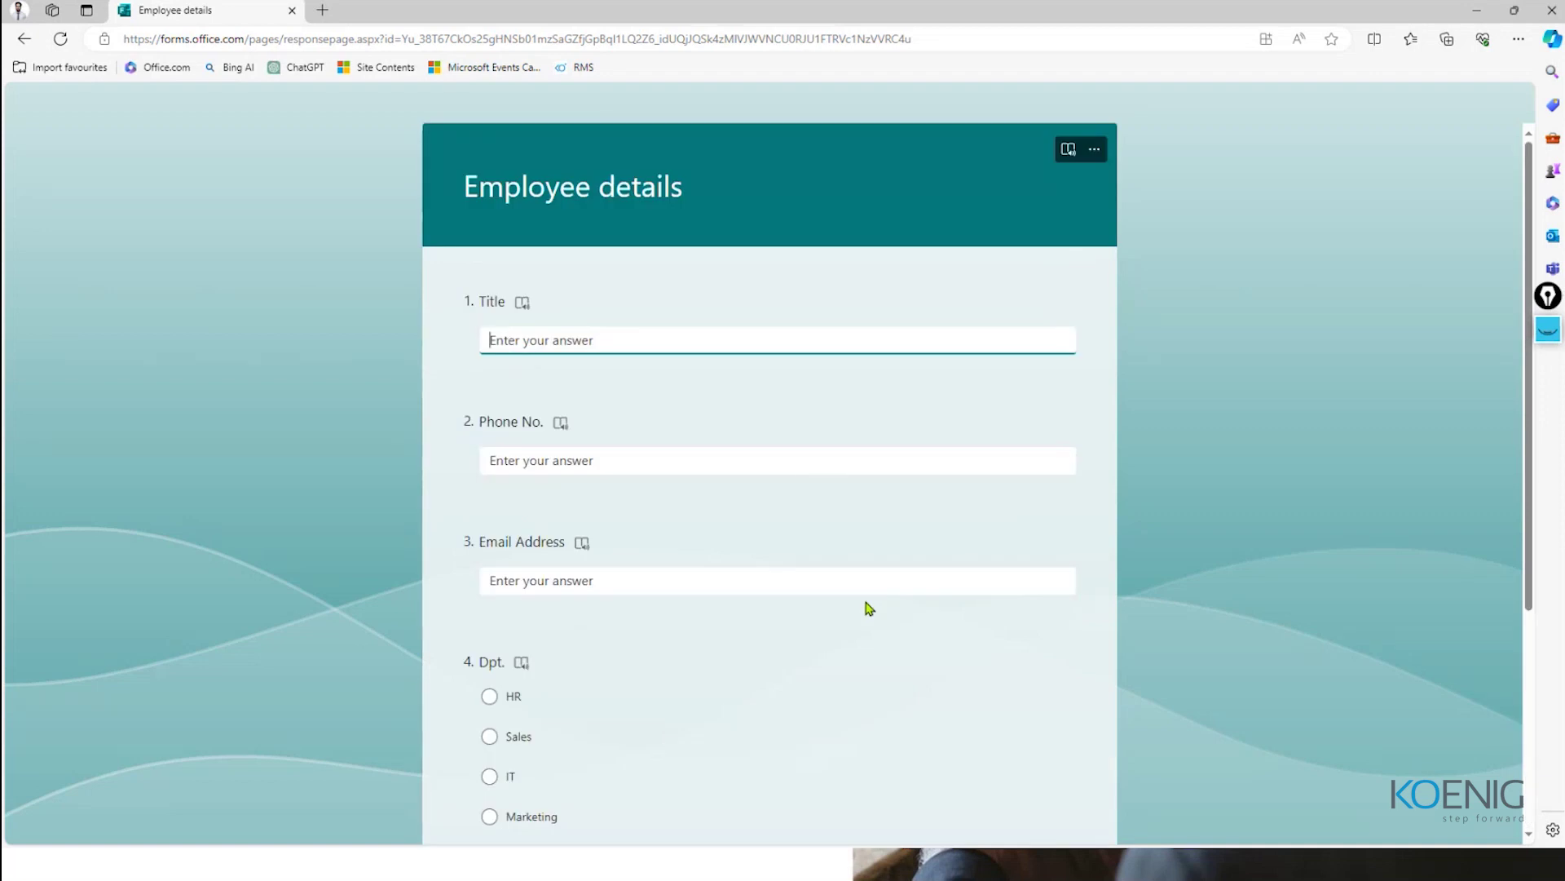
pyautogui.scroll(-1, 640, 587)
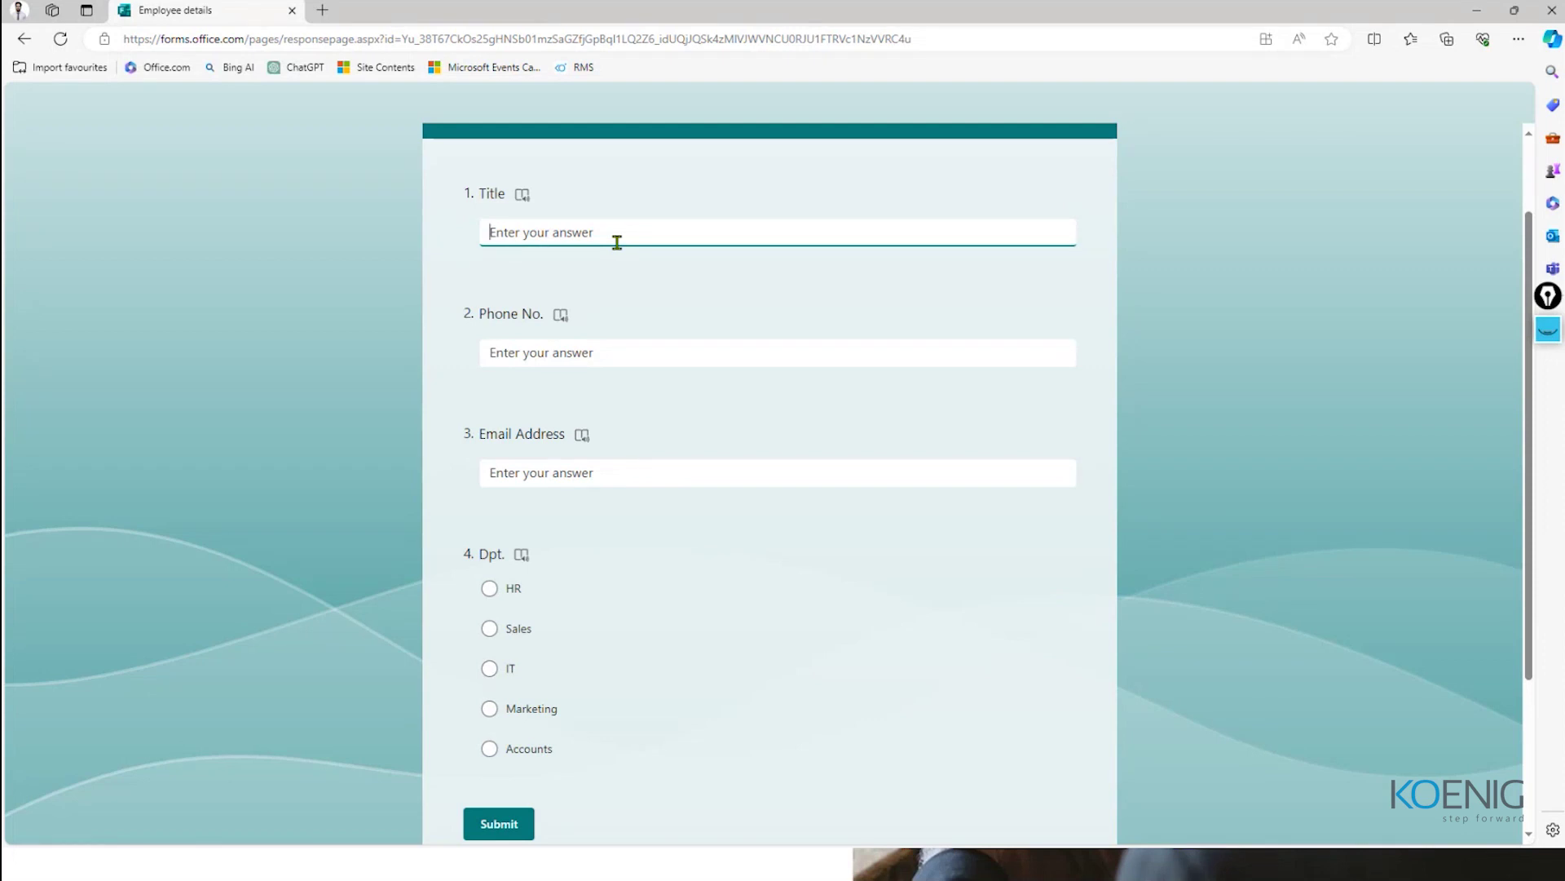
pyautogui.write('Rahul')
pyautogui.click(586, 352)
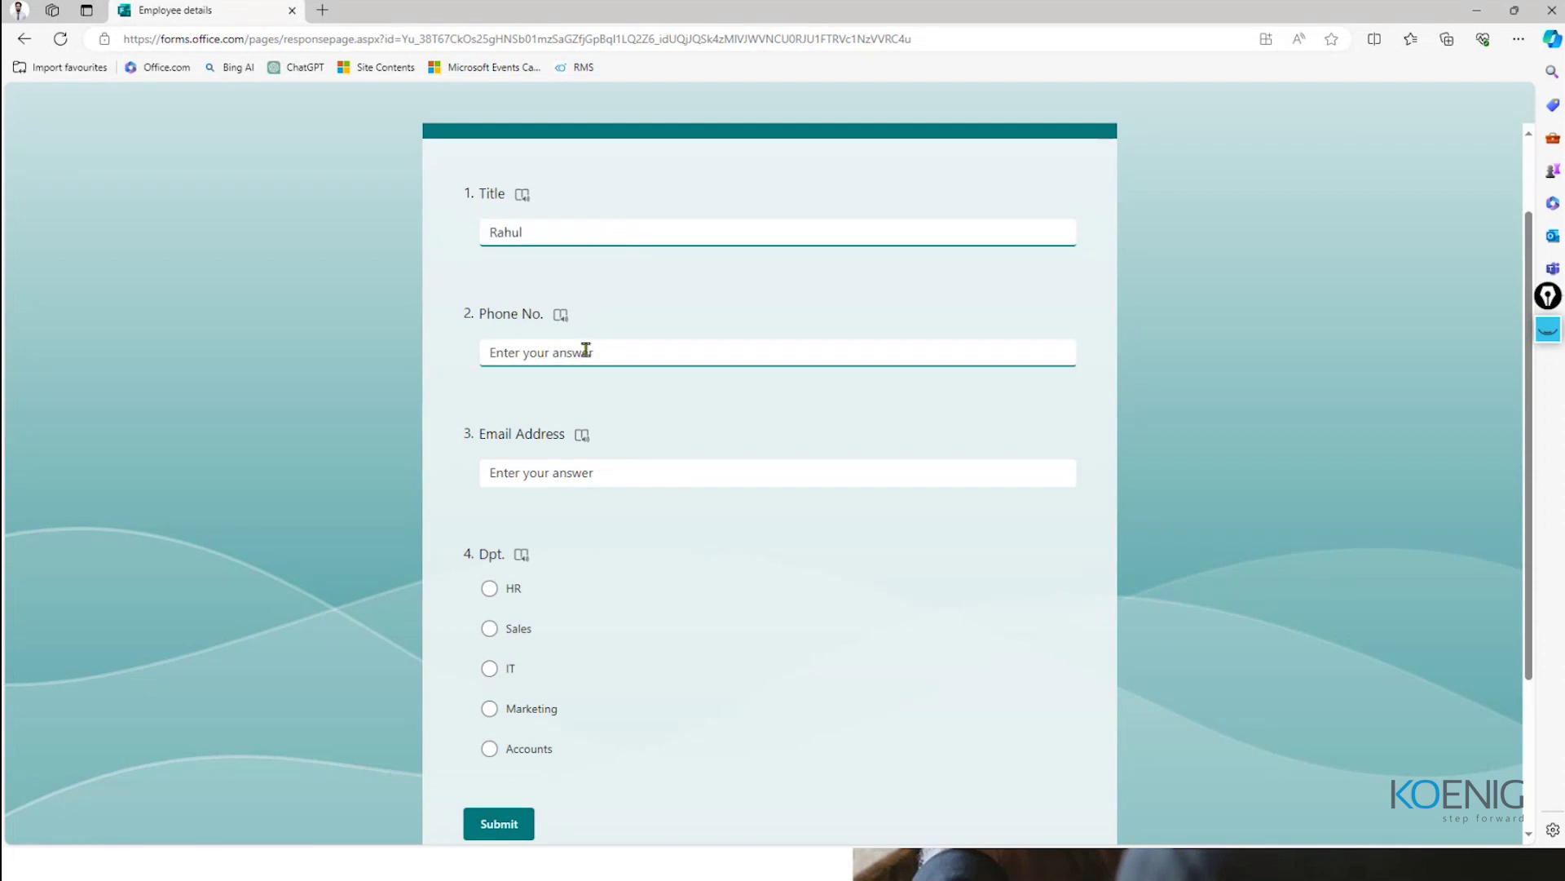
pyautogui.write('123')
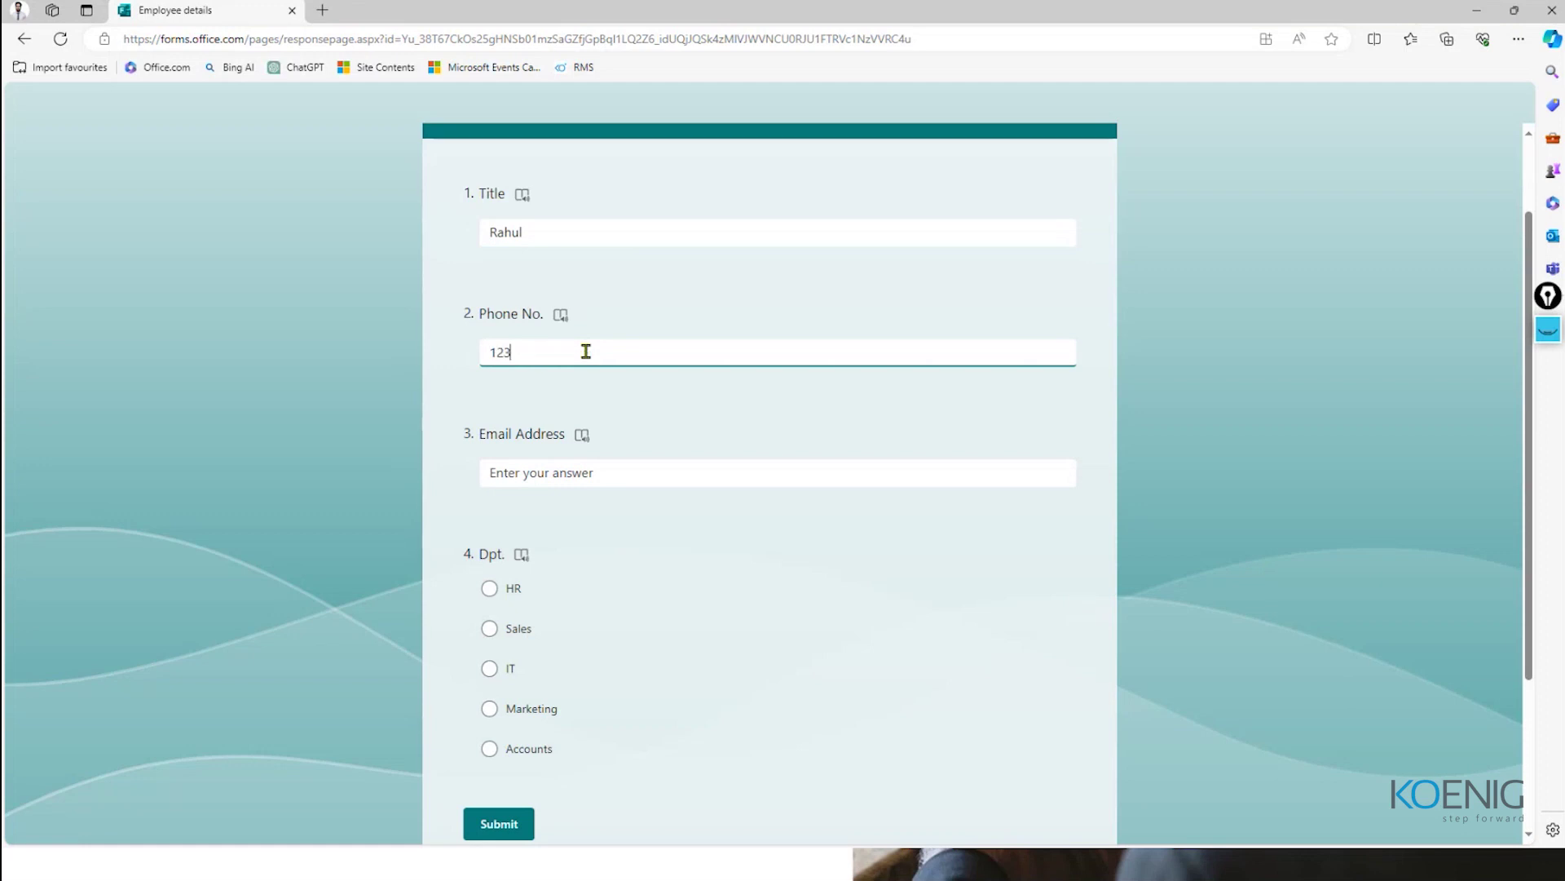
# Step: Add the employee's email address, choose the IT department, and submit the response
pyautogui.click(563, 475)
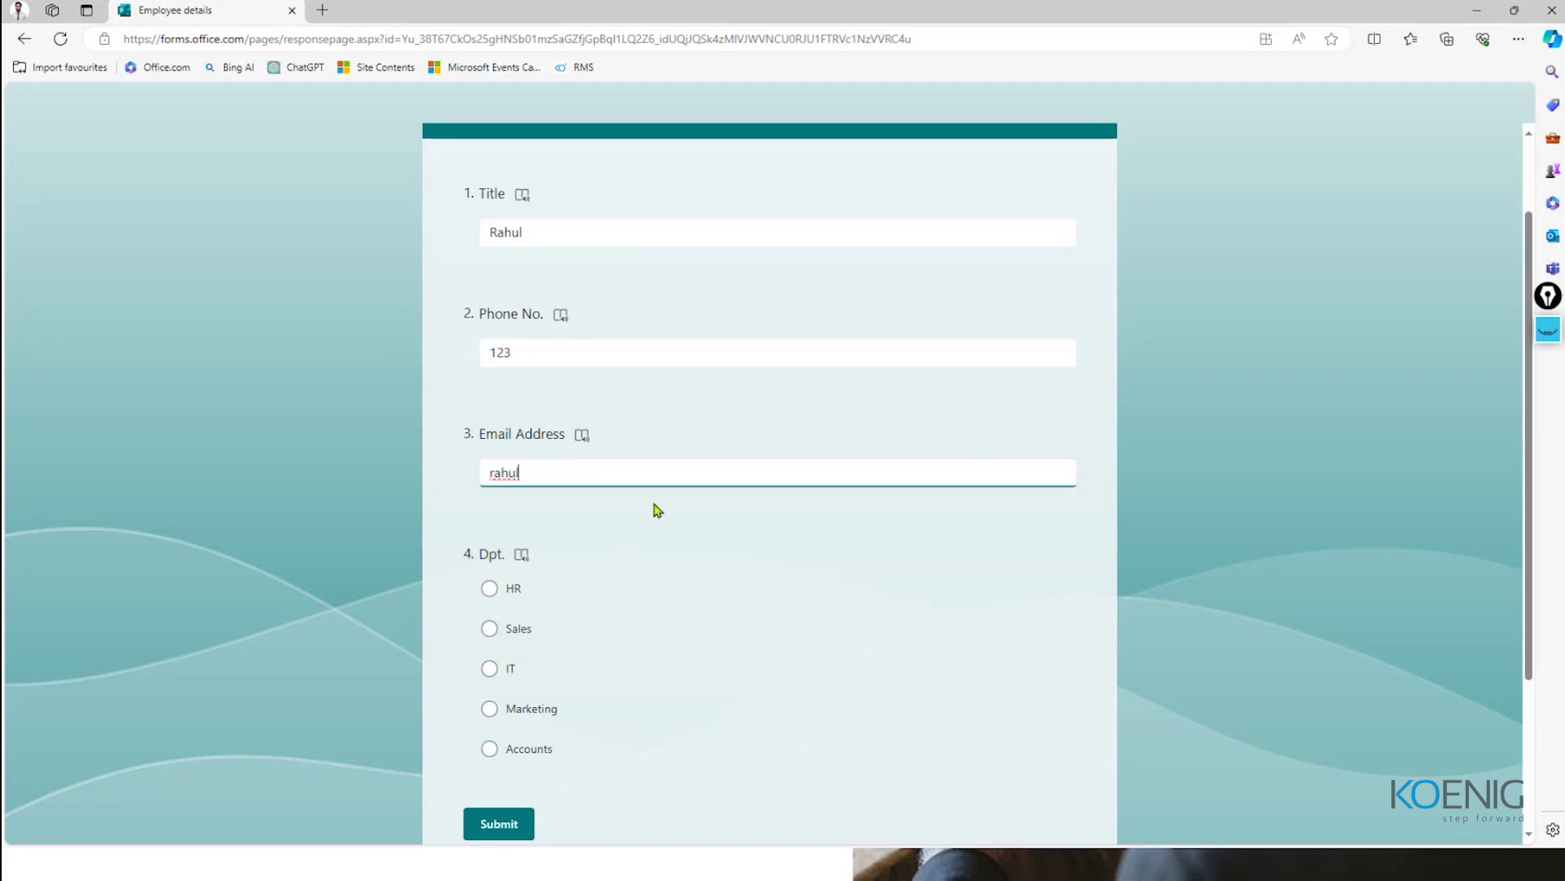
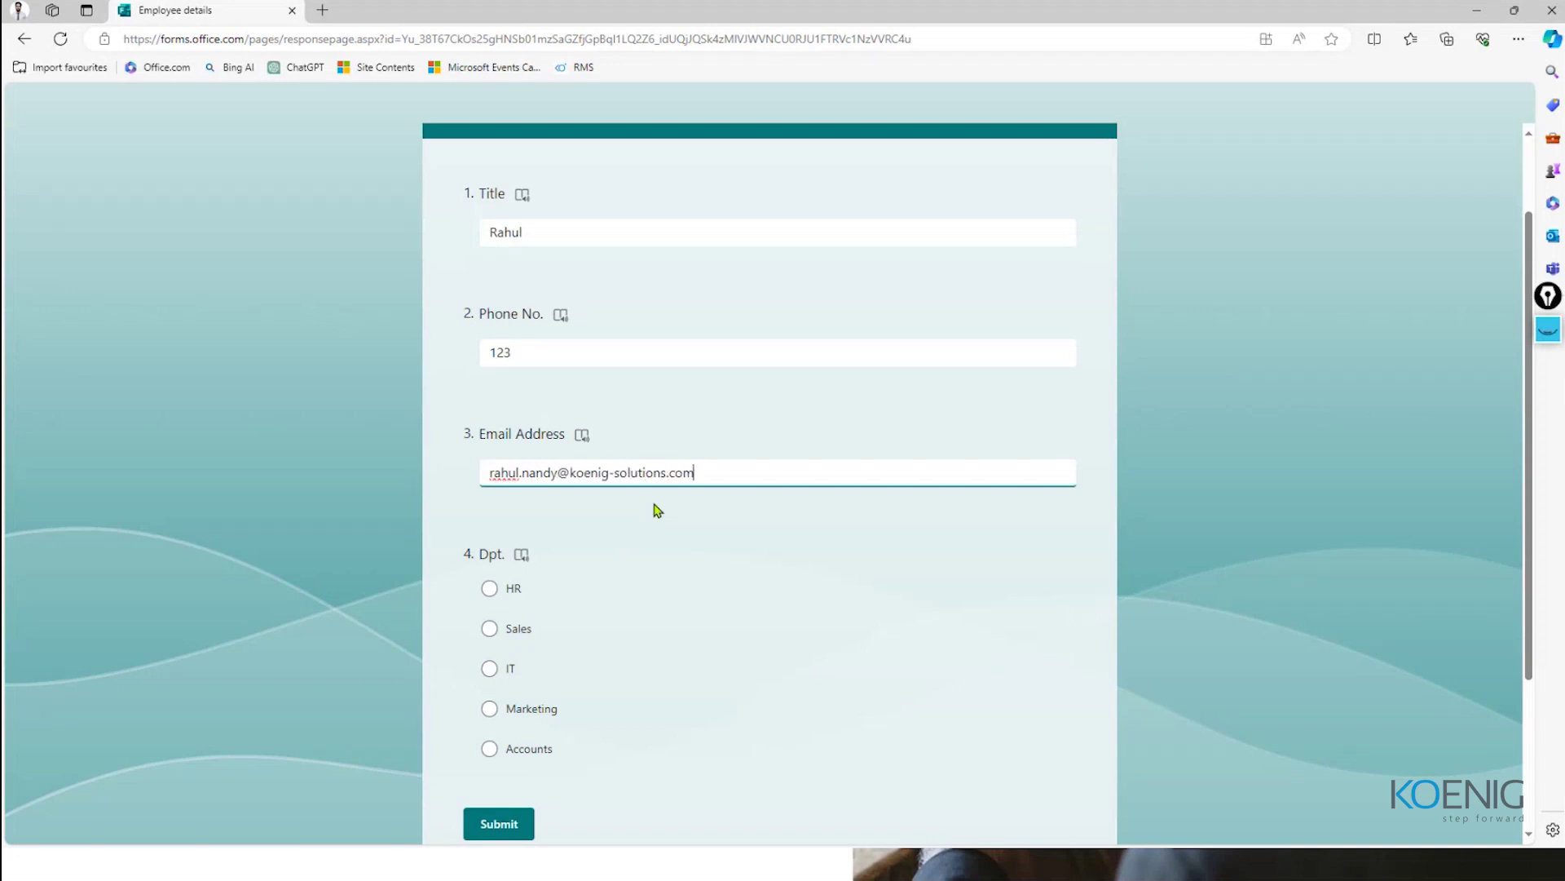
pyautogui.click(549, 523)
pyautogui.scroll(-1, 549, 523)
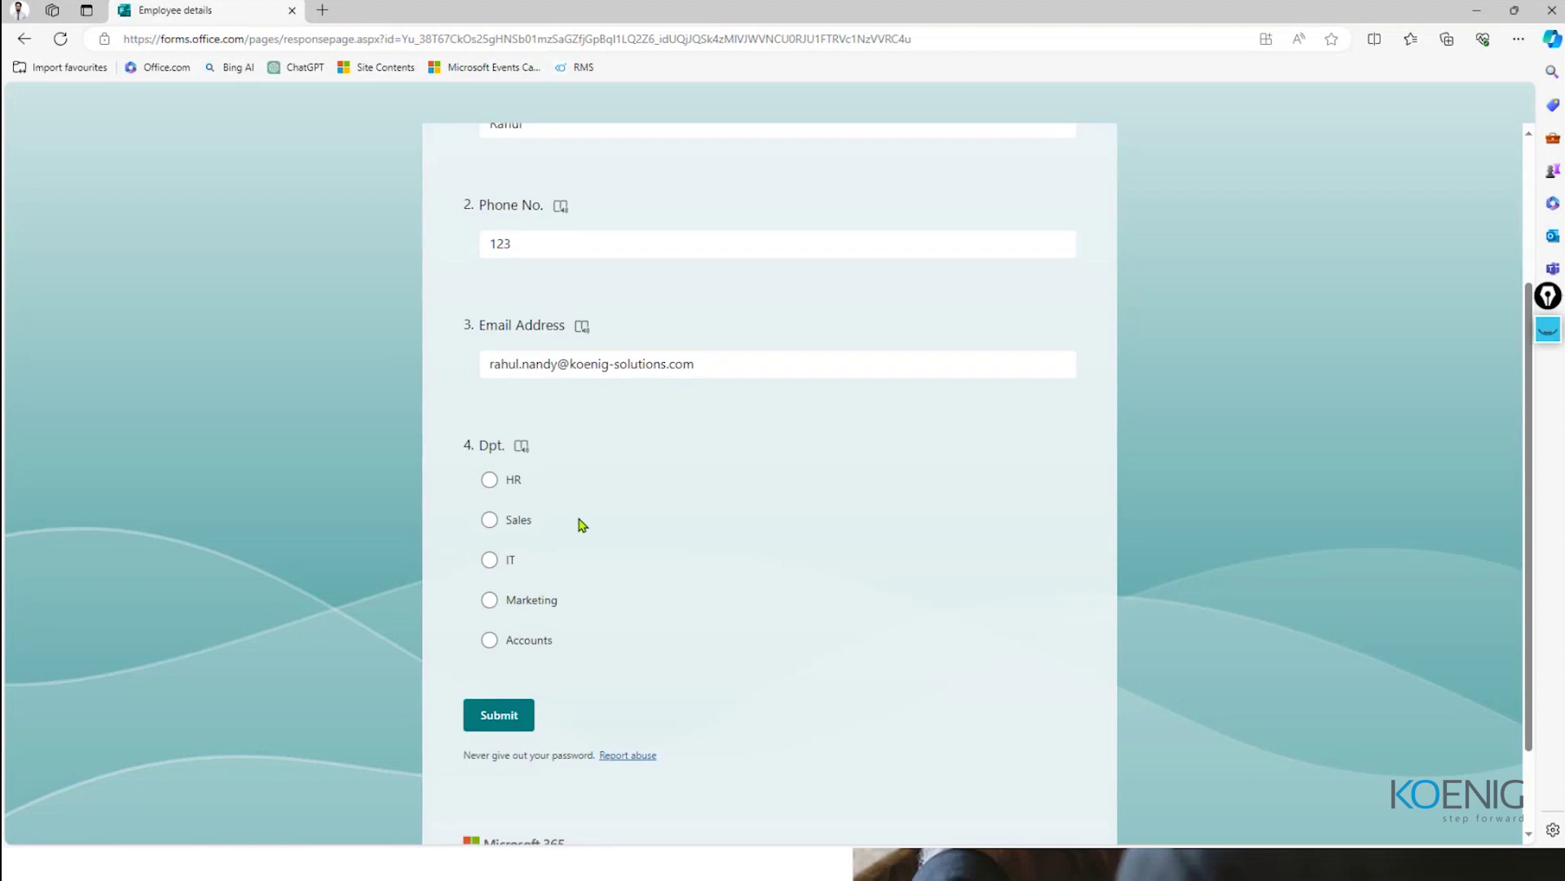
pyautogui.click(489, 559)
pyautogui.click(501, 719)
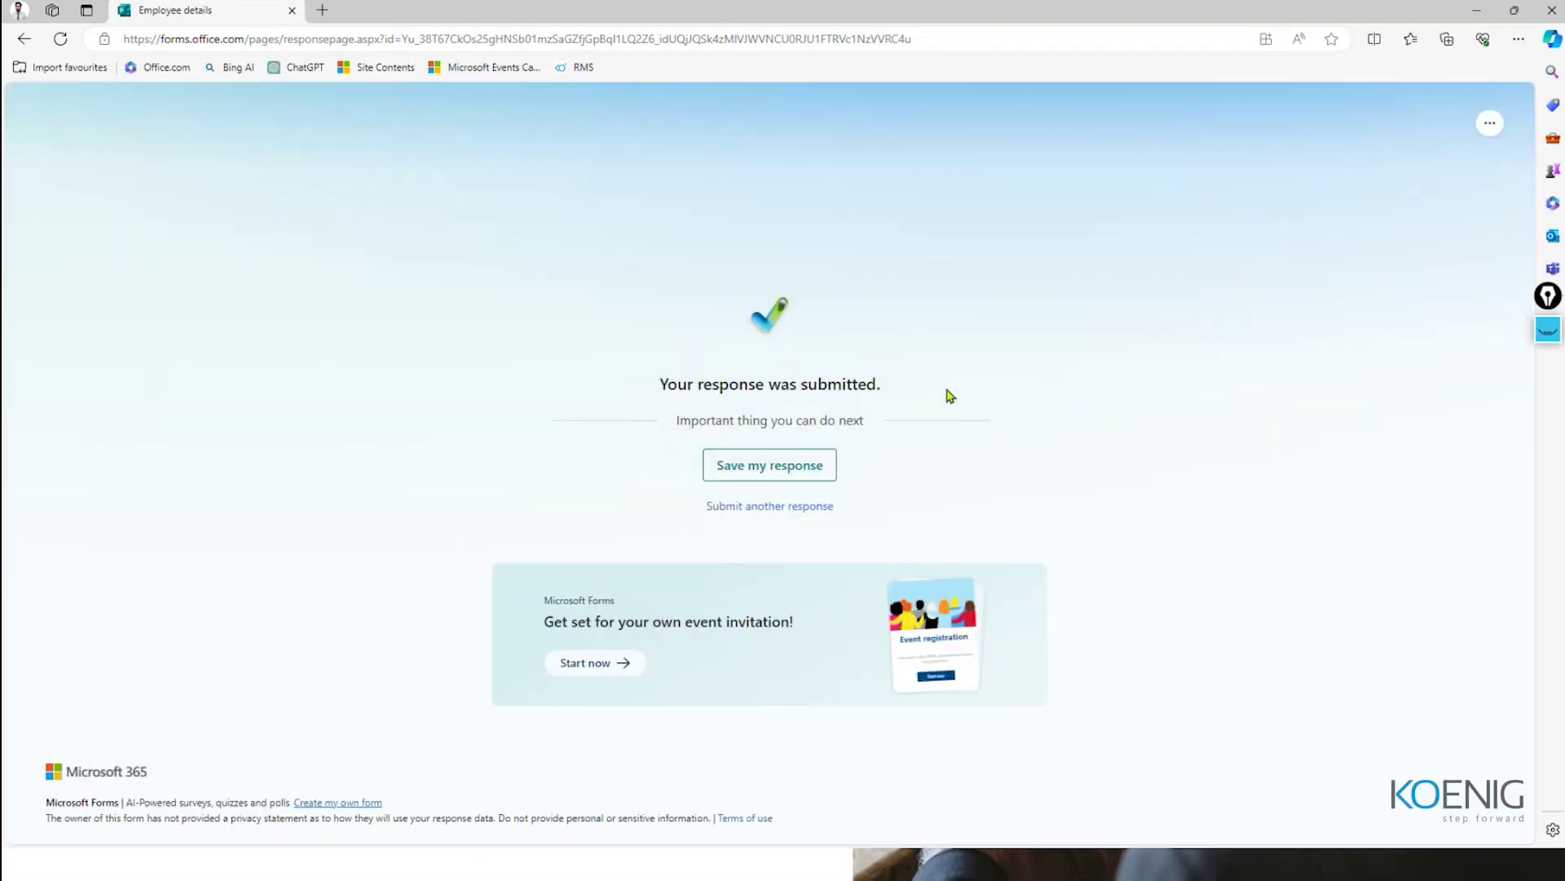
# Step: Go back to Chrome and view the flow's run history showing a successful run
pyautogui.press('super')
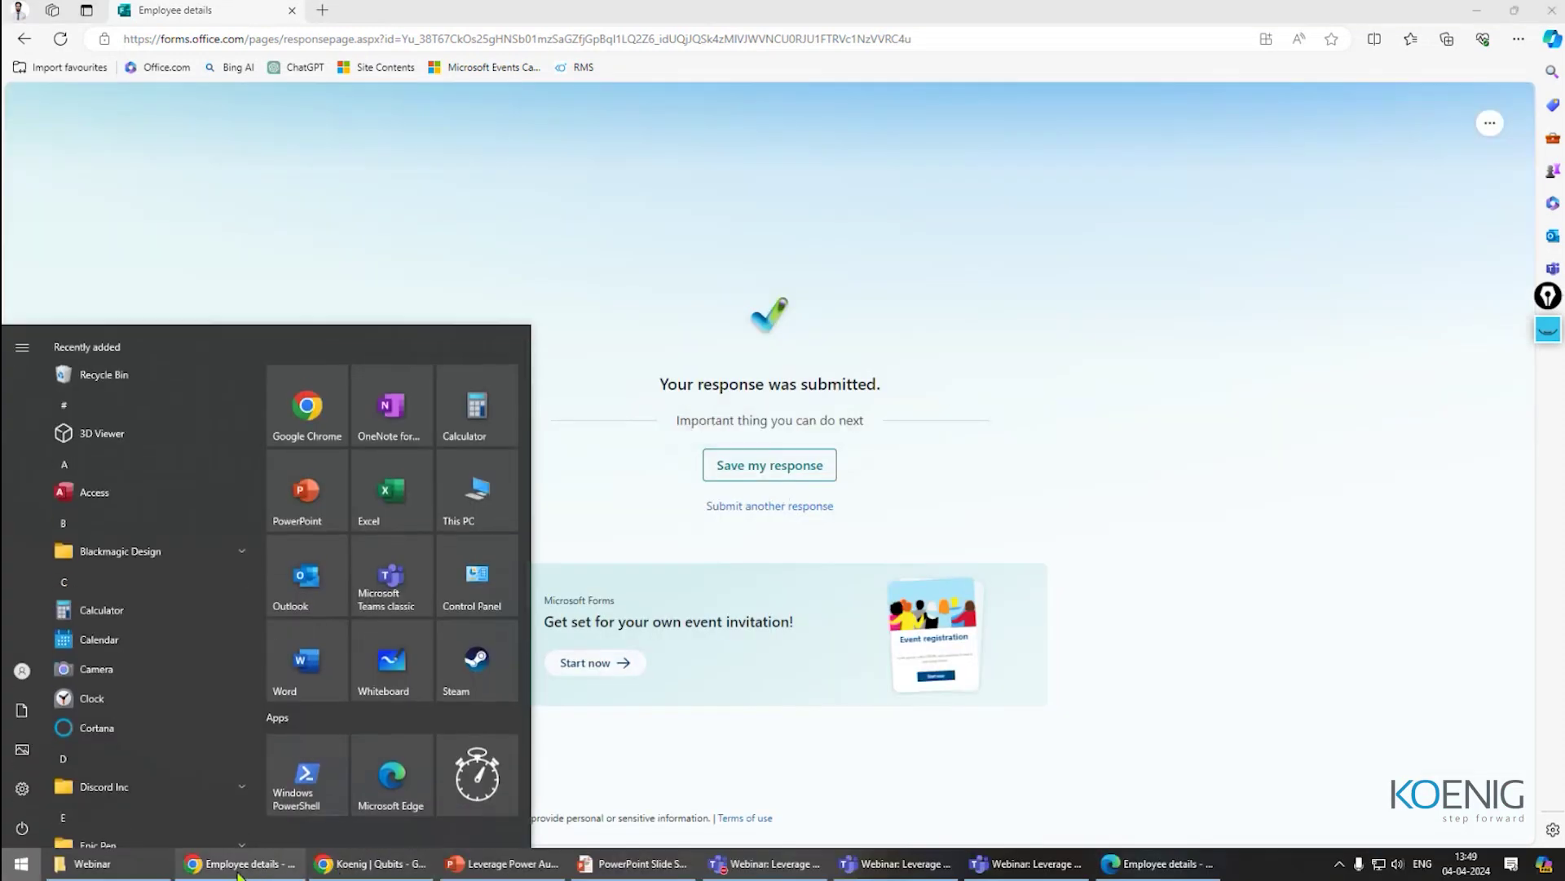
pyautogui.moveTo(240, 866)
pyautogui.click(399, 795)
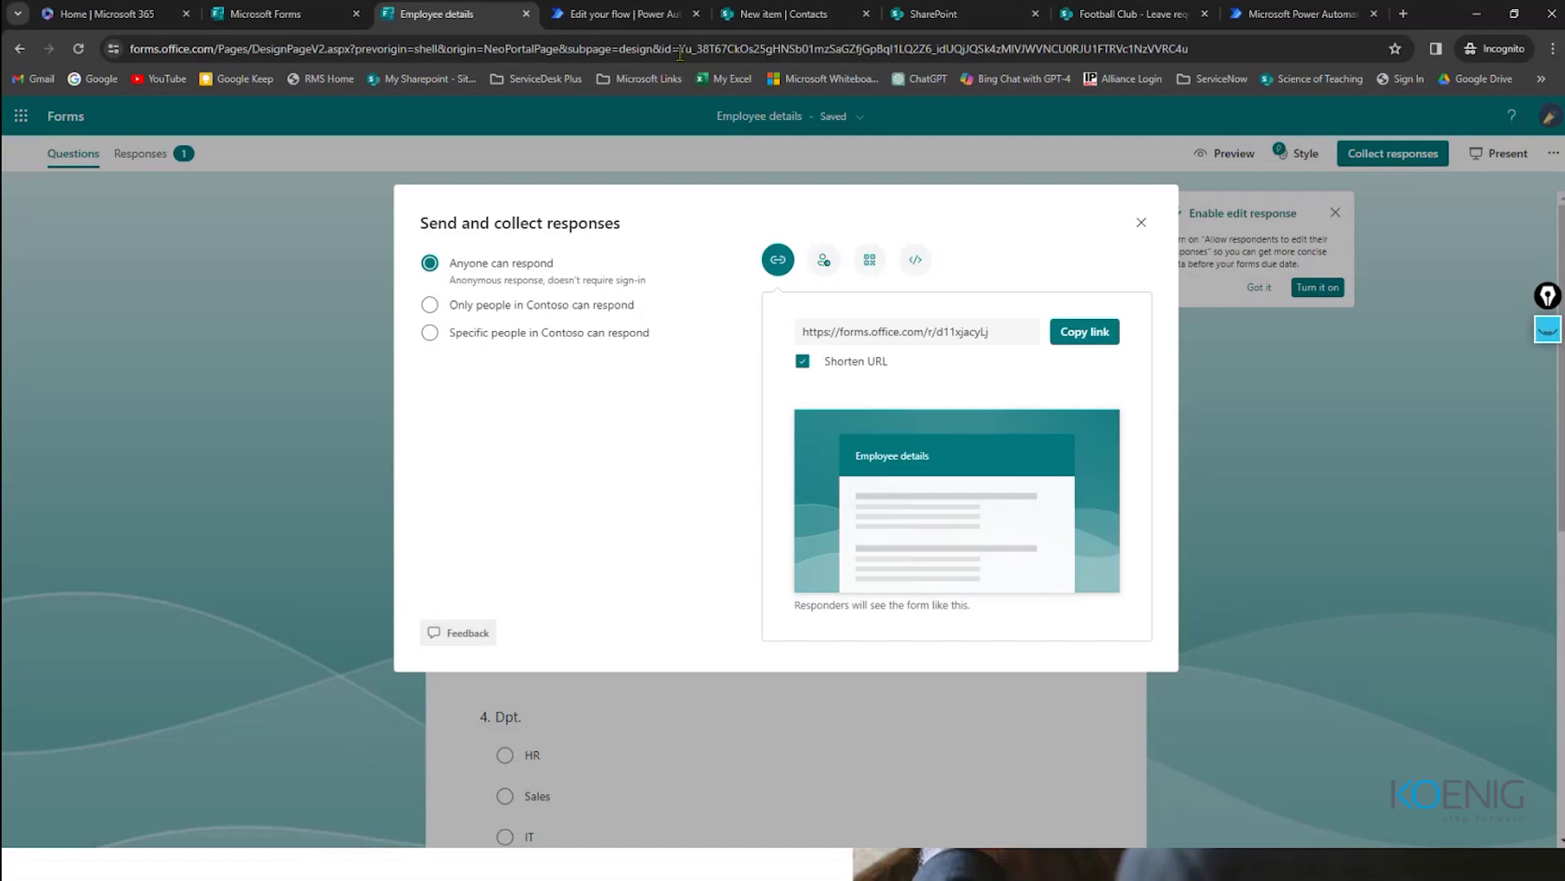
pyautogui.click(613, 16)
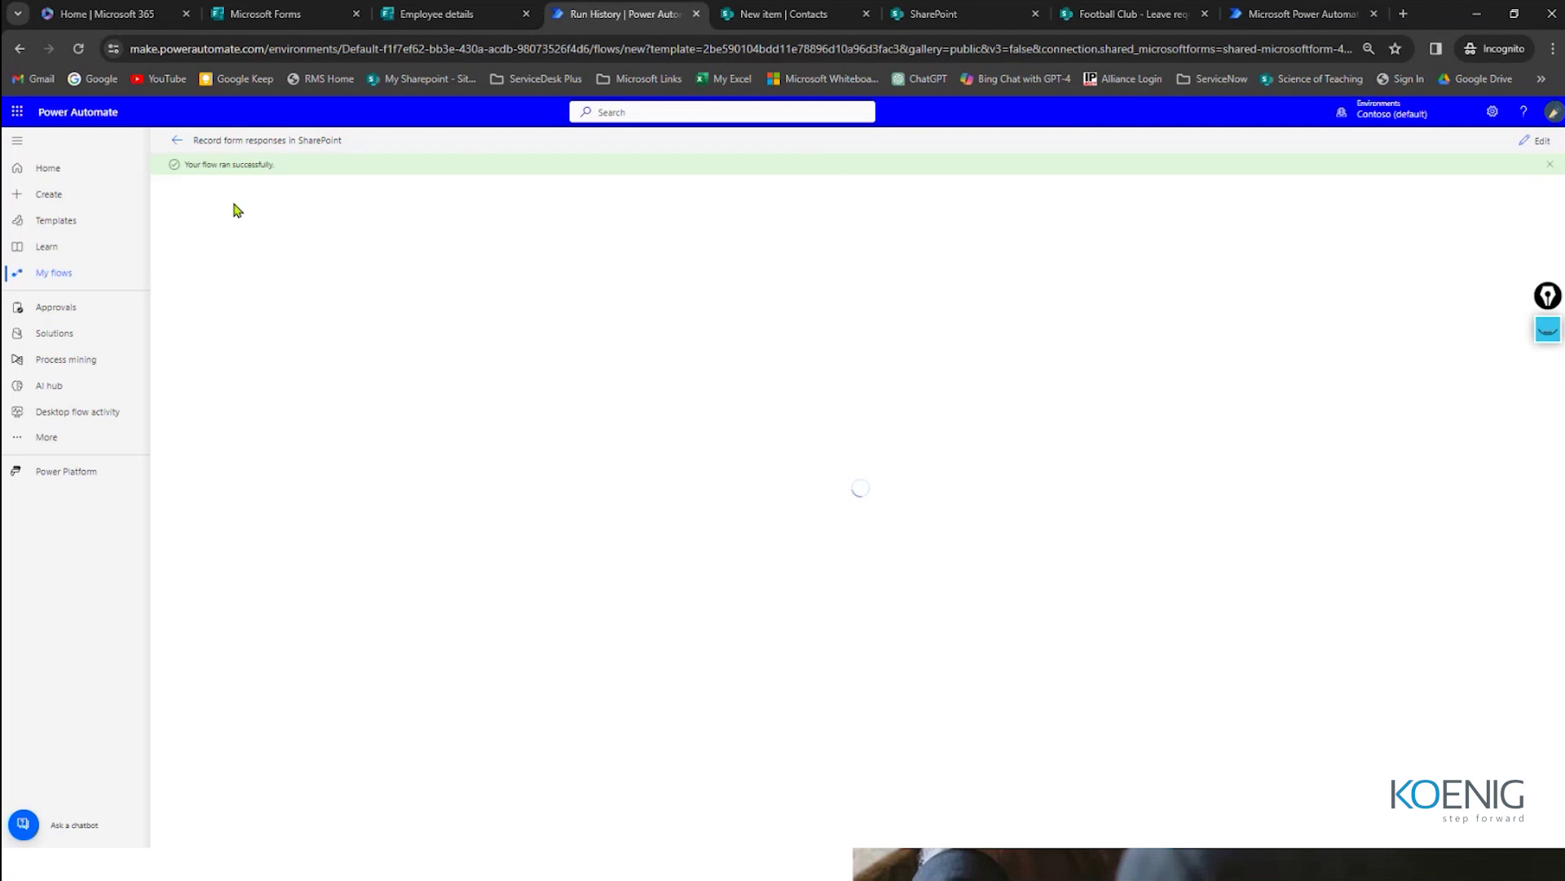
pyautogui.moveTo(185, 164); pyautogui.dragTo(318, 179)
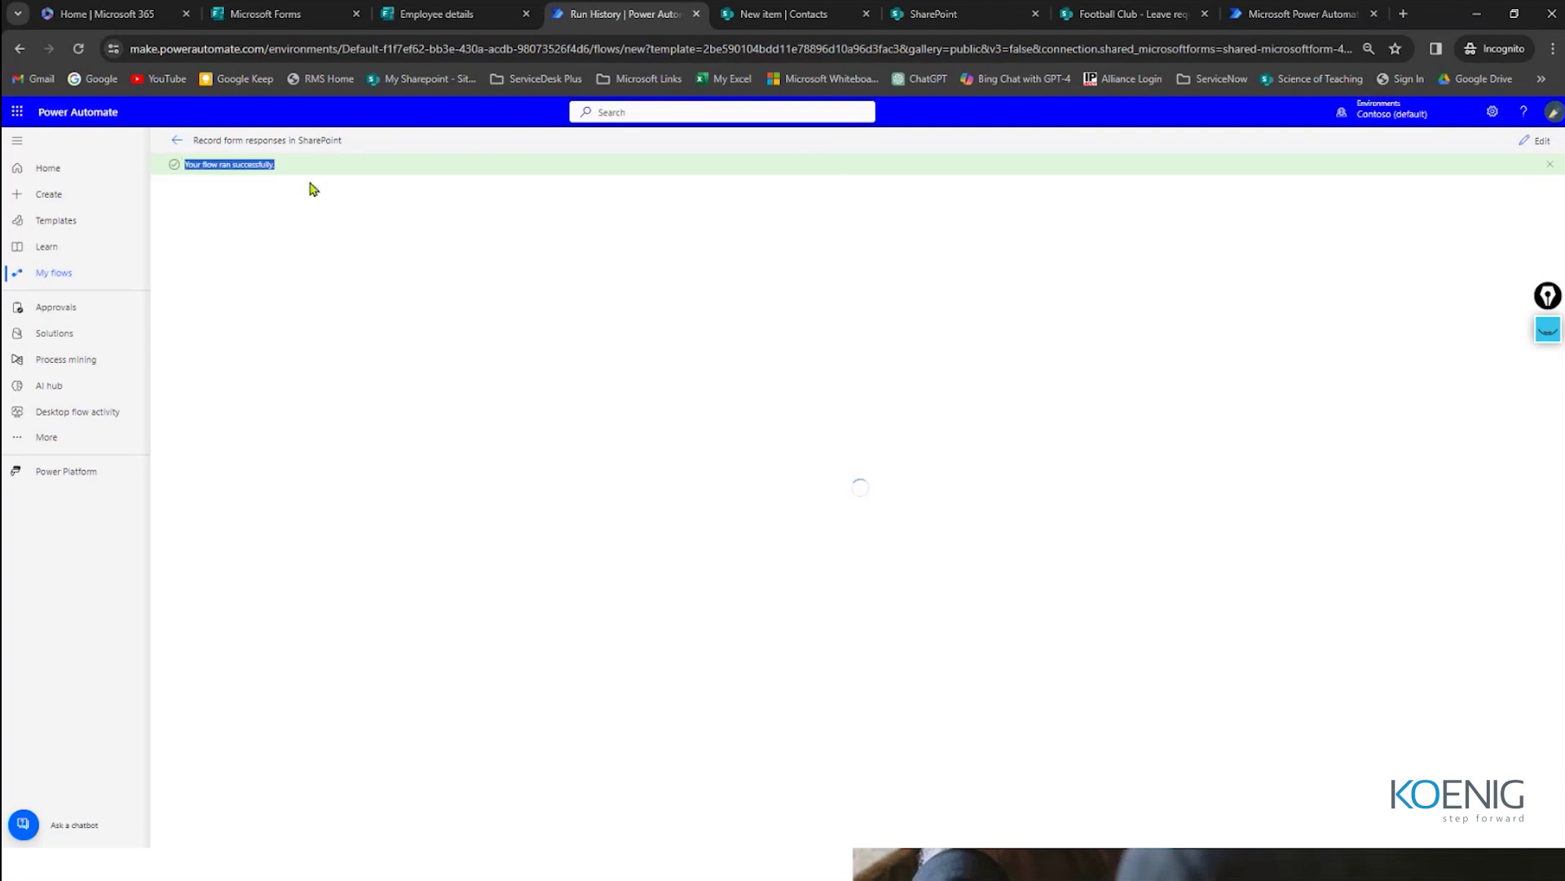
pyautogui.click(289, 207)
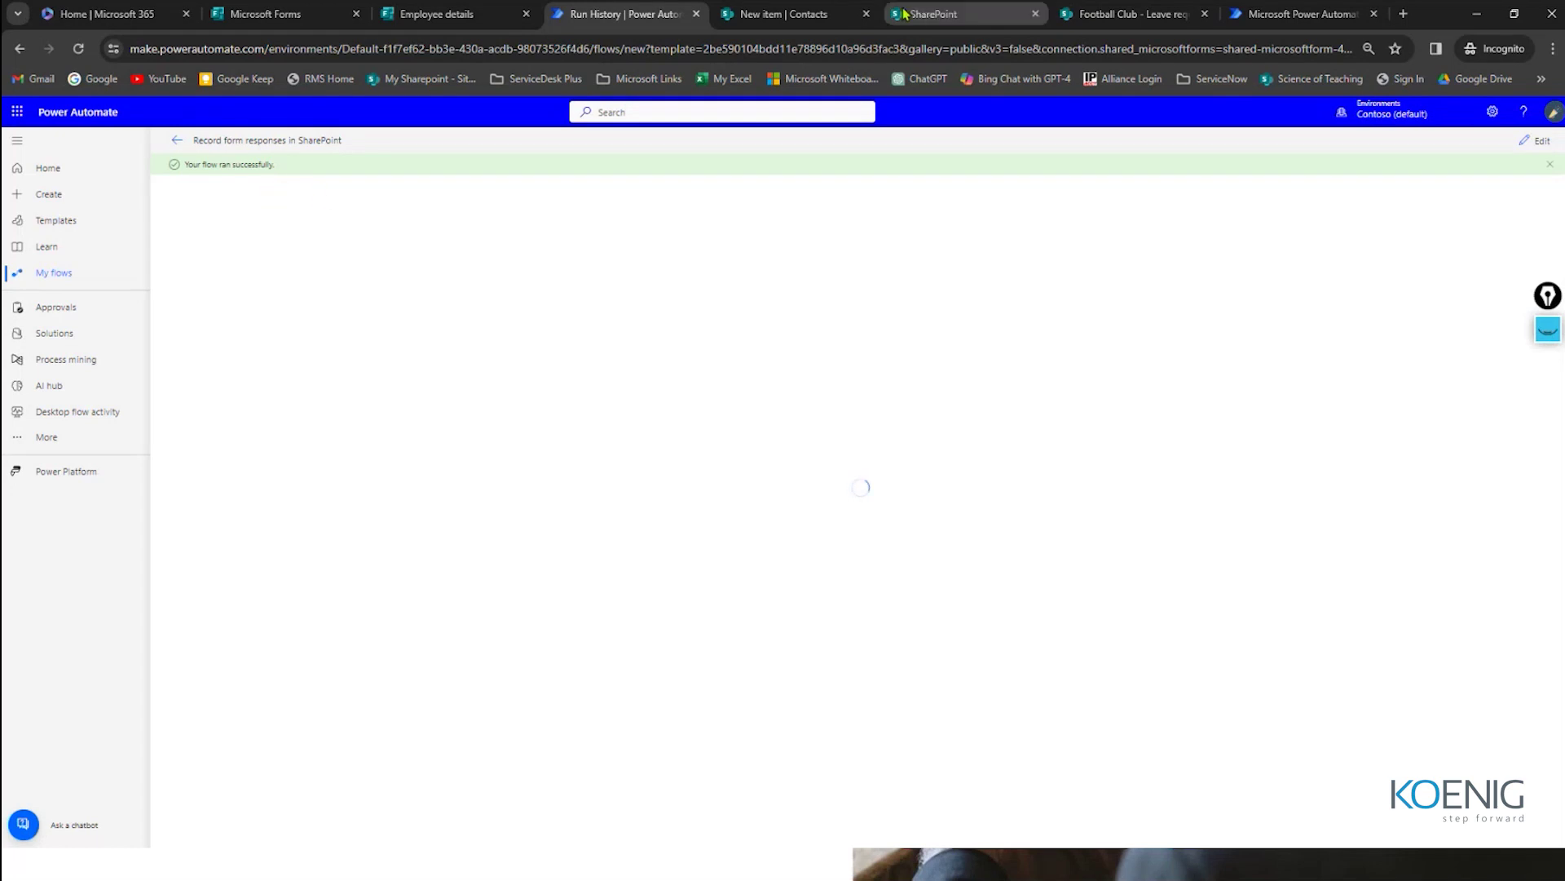
# Step: Reload the SharePoint Contacts list and confirm the new IT row appears at the bottom
pyautogui.click(795, 14)
pyautogui.scroll(1, 599, 282)
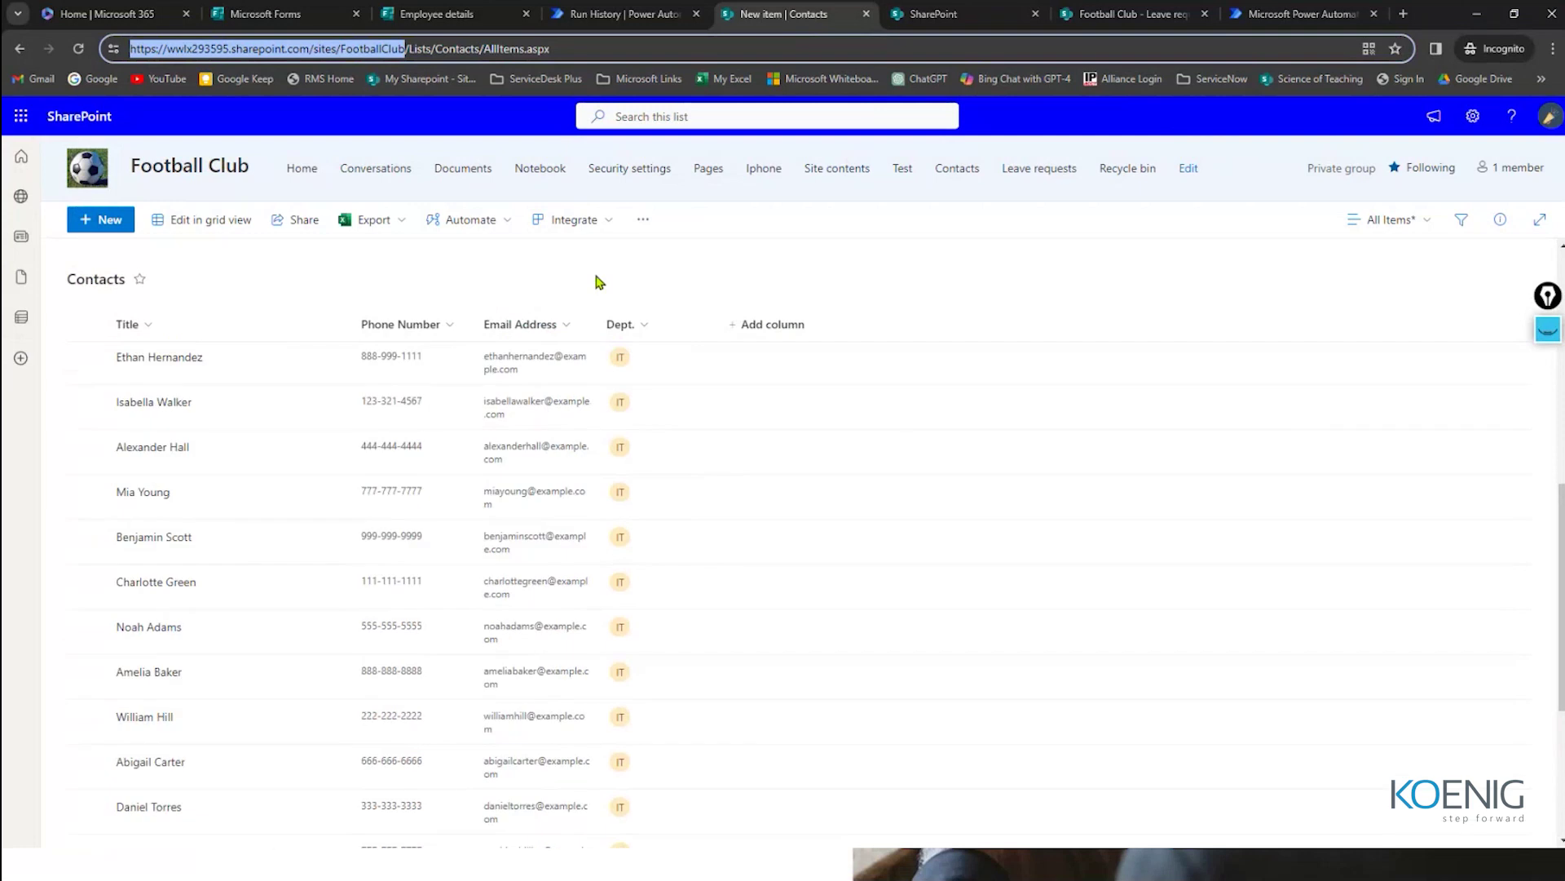
pyautogui.scroll(-5, 599, 281)
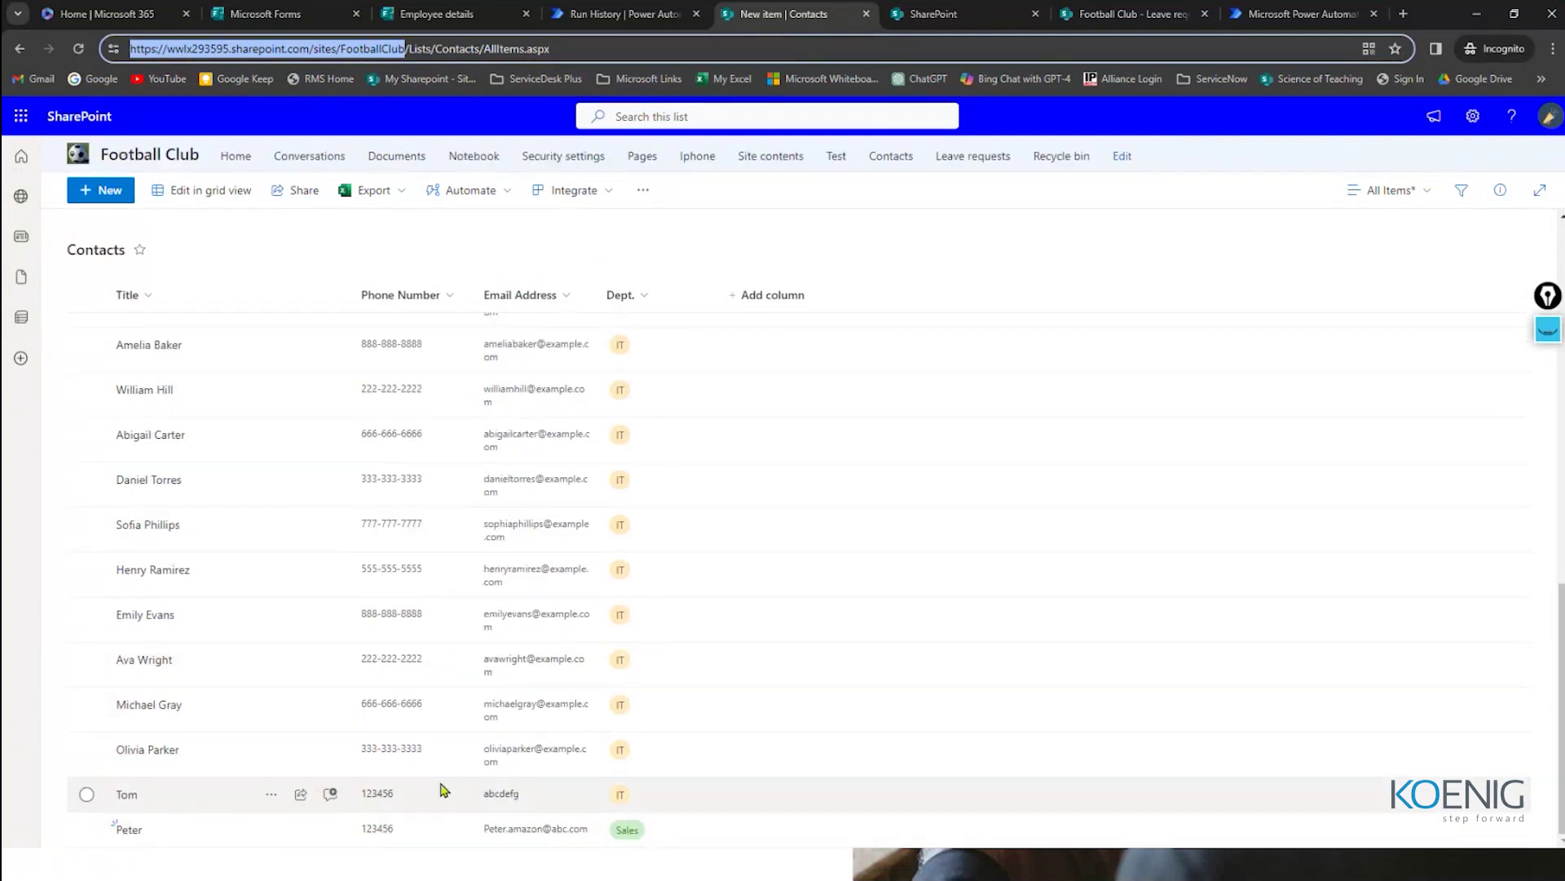
pyautogui.click(76, 50)
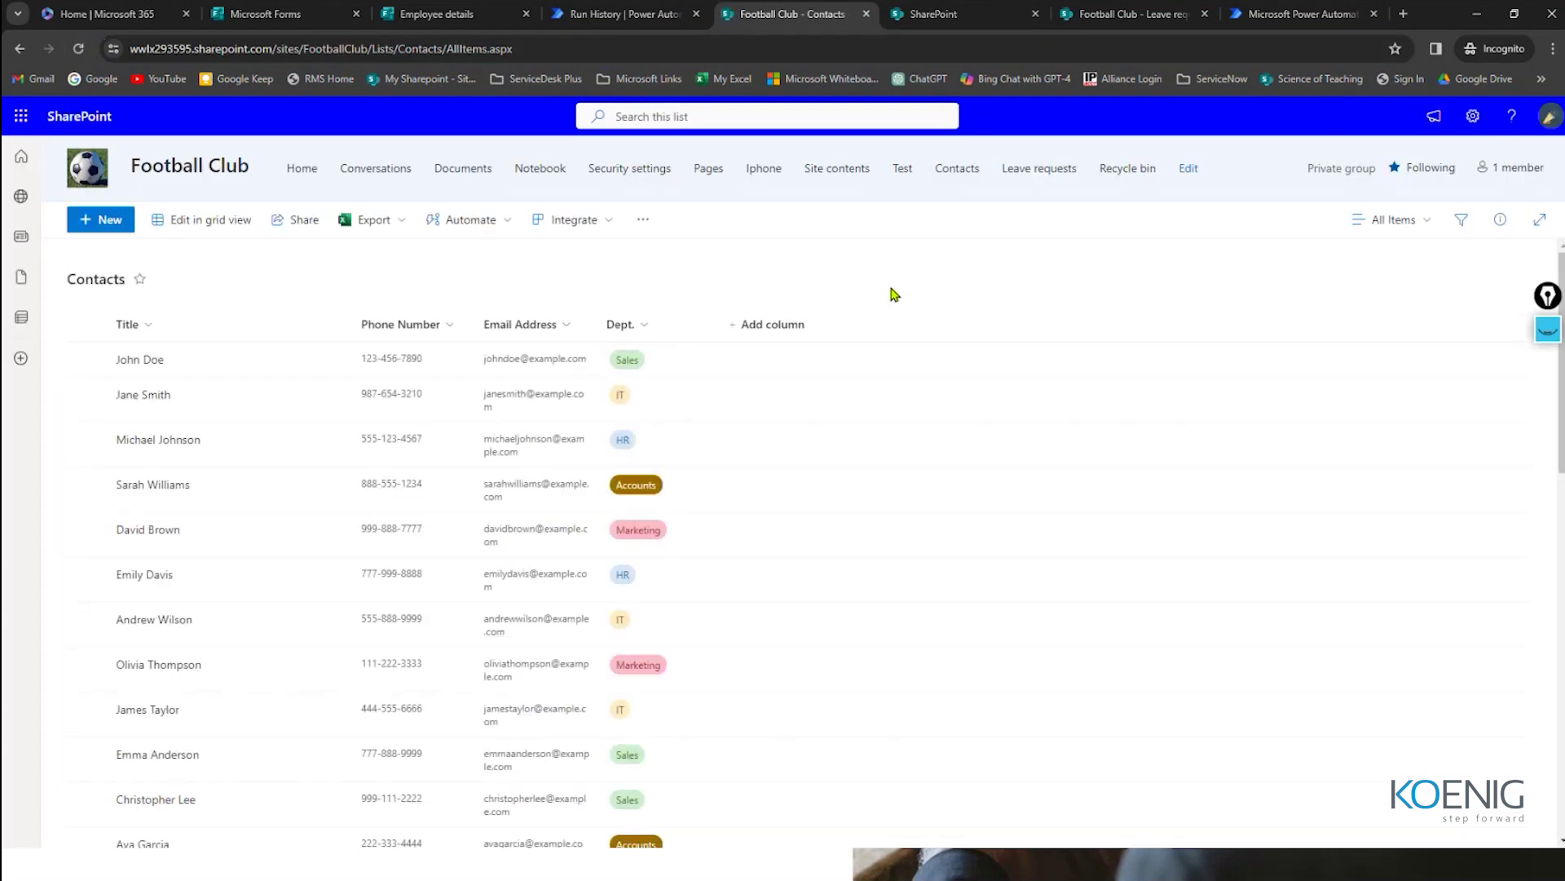
pyautogui.scroll(-10, 787, 359)
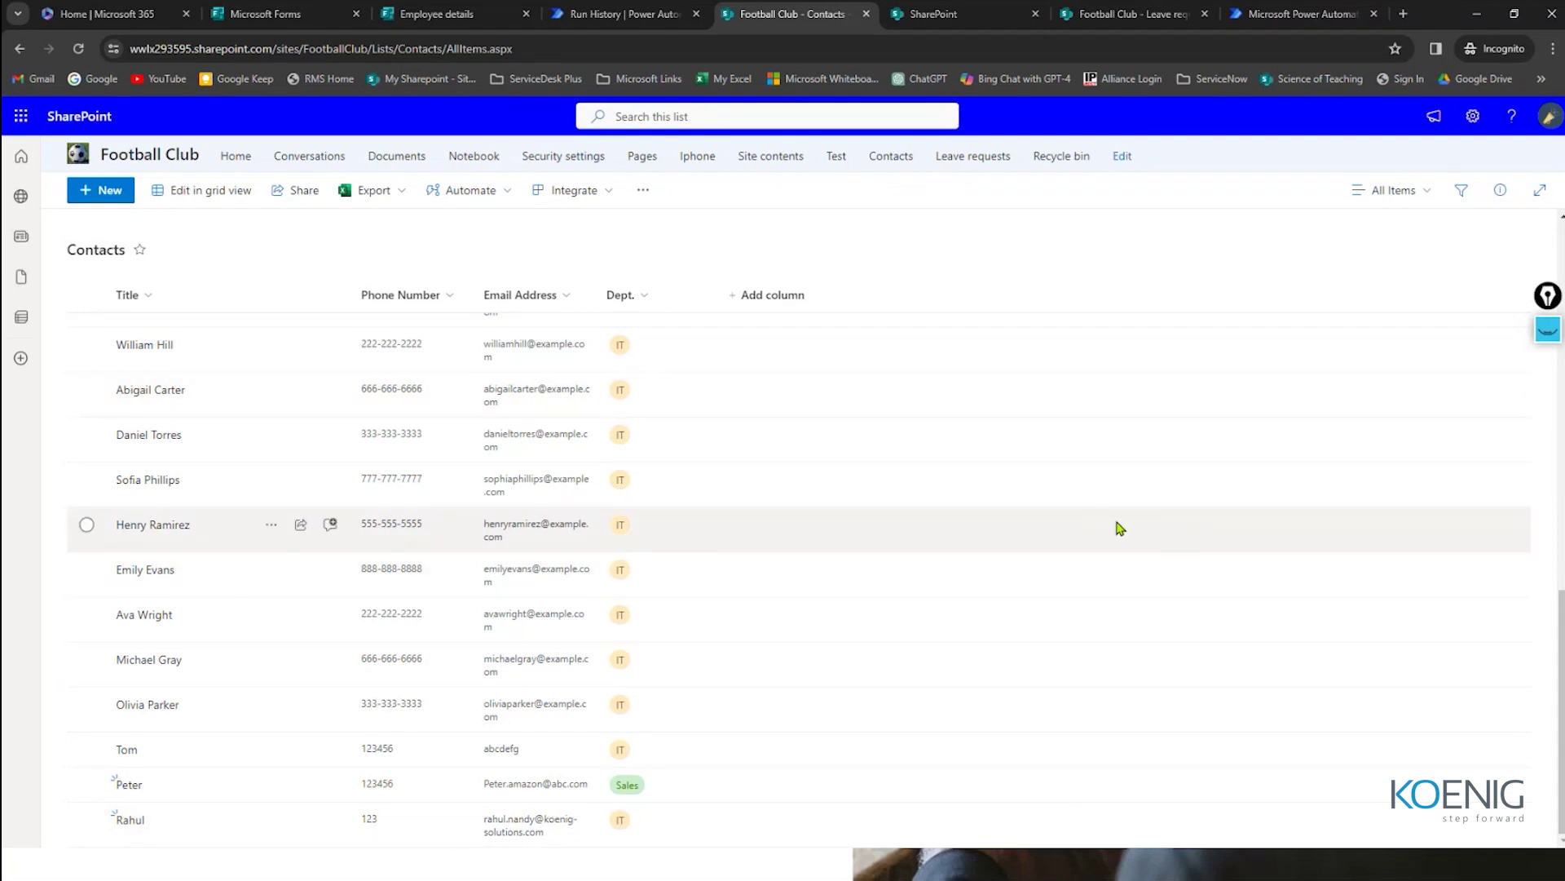
pyautogui.click(604, 14)
# Step: Open the Power Automate Create page from the Microsoft 365 app launcher
pyautogui.click(17, 112)
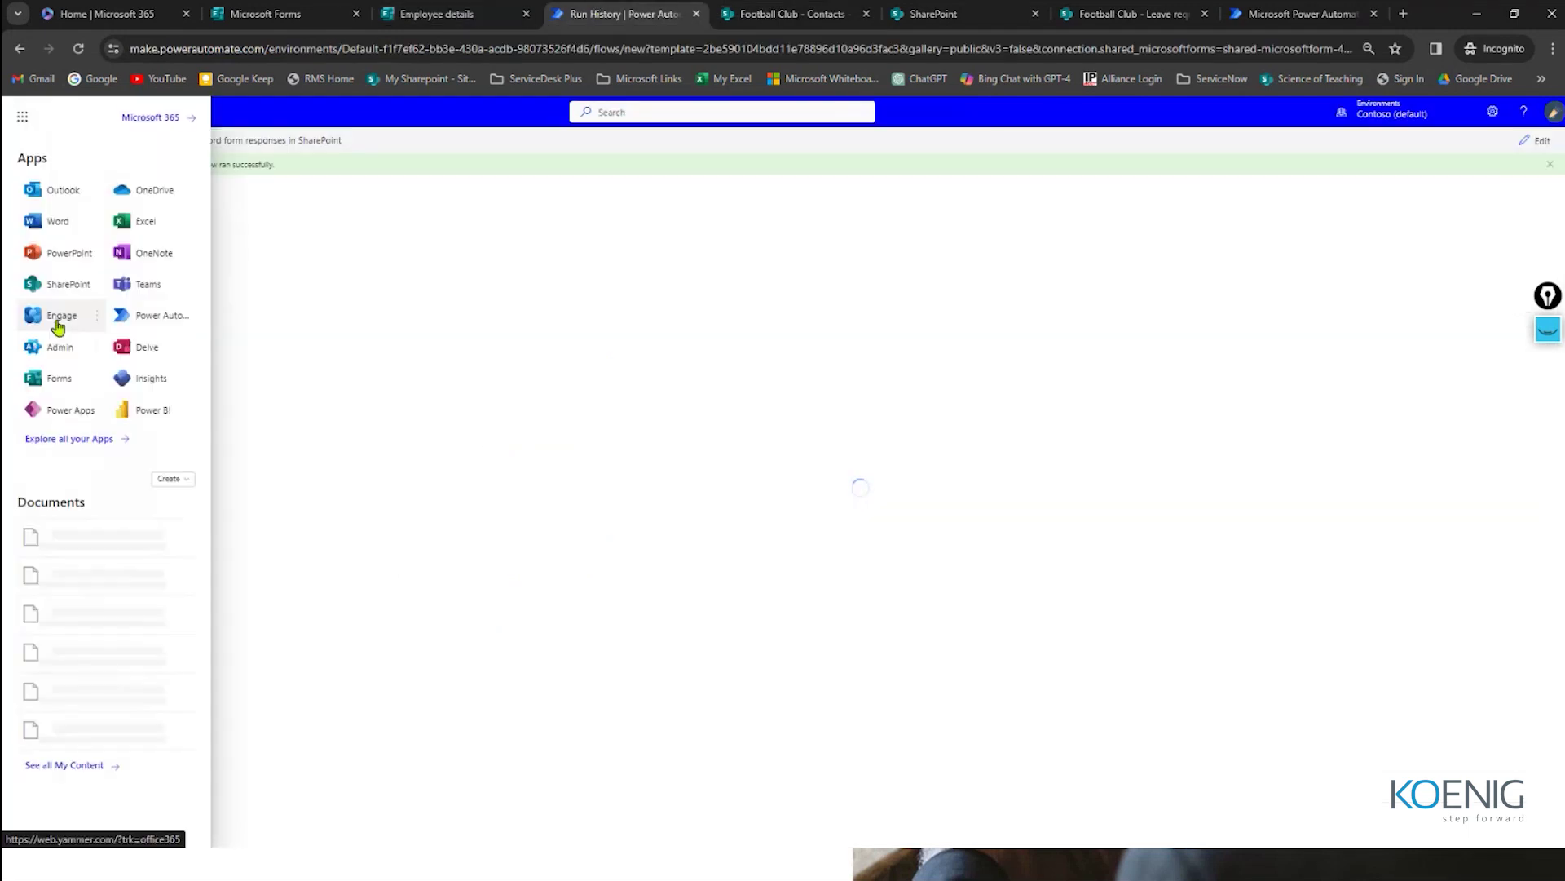
pyautogui.click(151, 315)
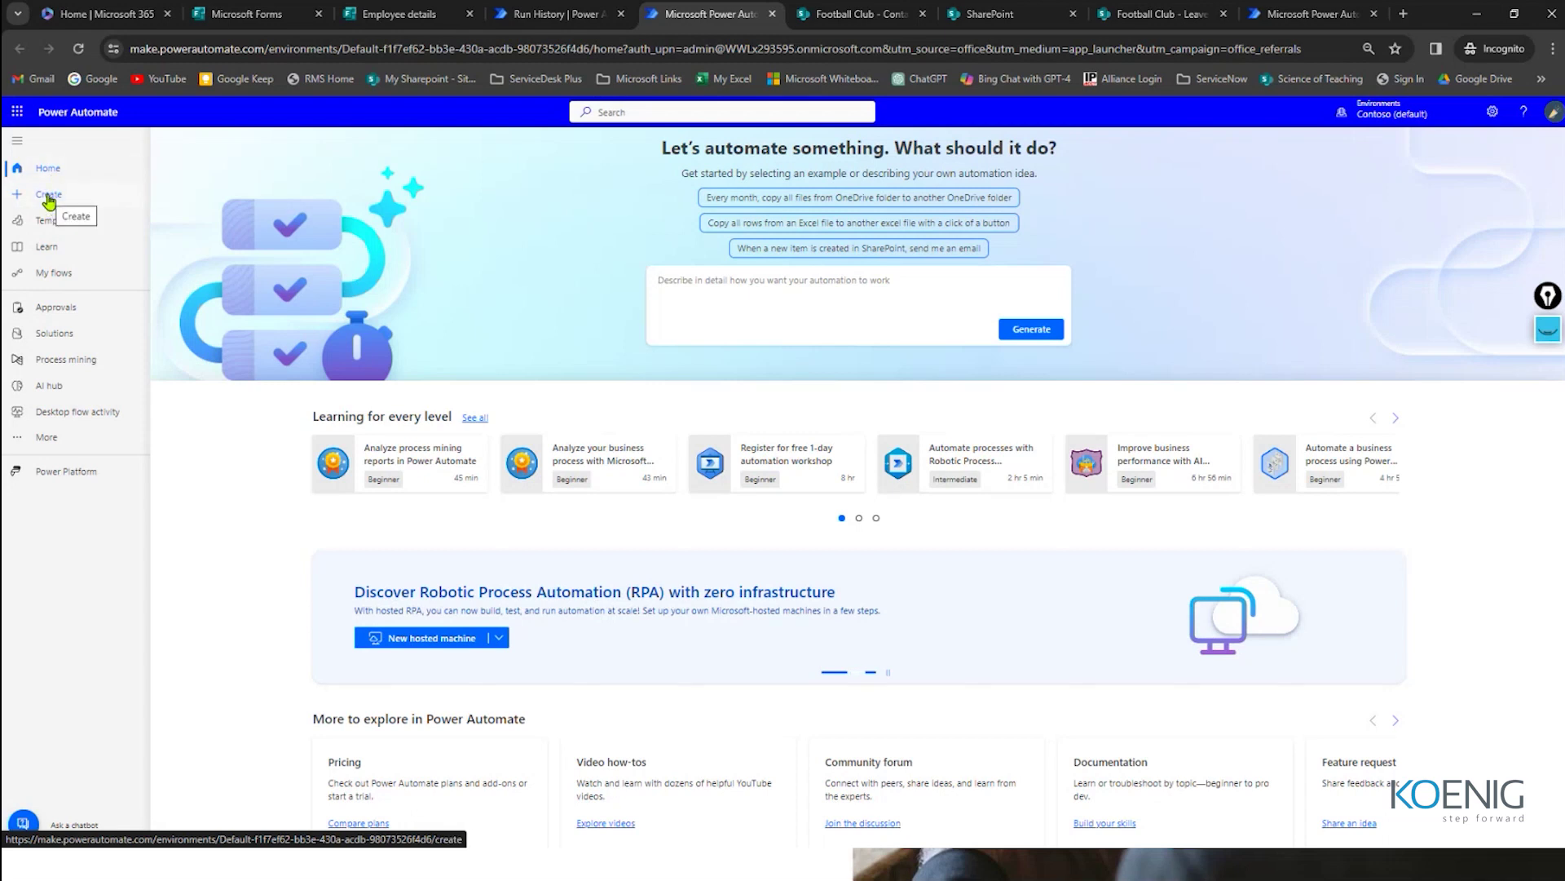
pyautogui.click(47, 197)
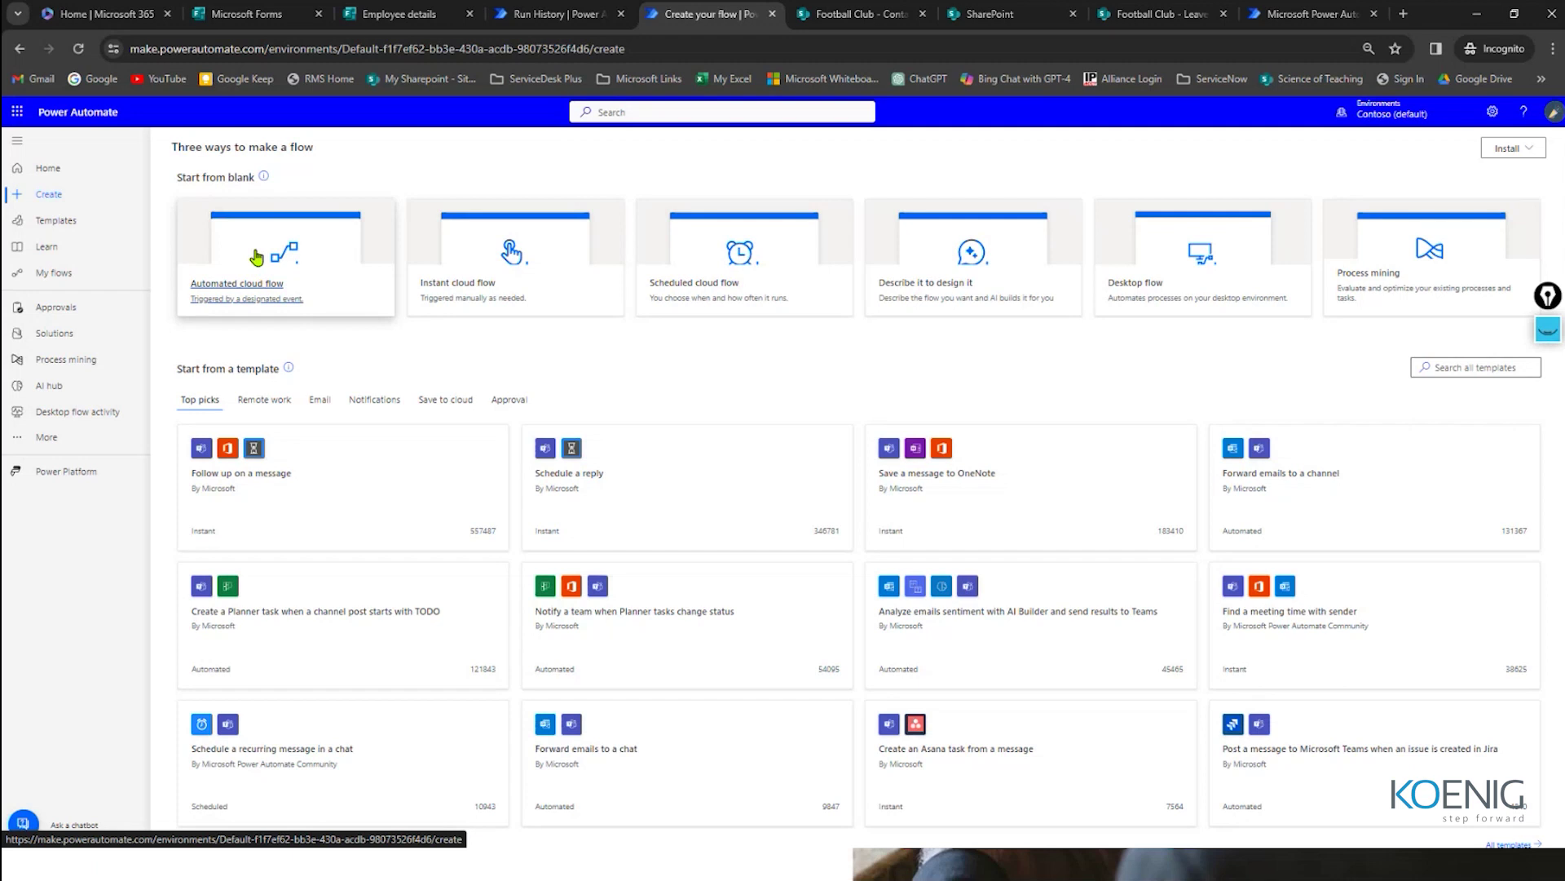
# Step: Return to the slideshow and advance to 'The value Power Automate brings' slide
pyautogui.press('super')
pyautogui.hotkey('alt', 'Tab')
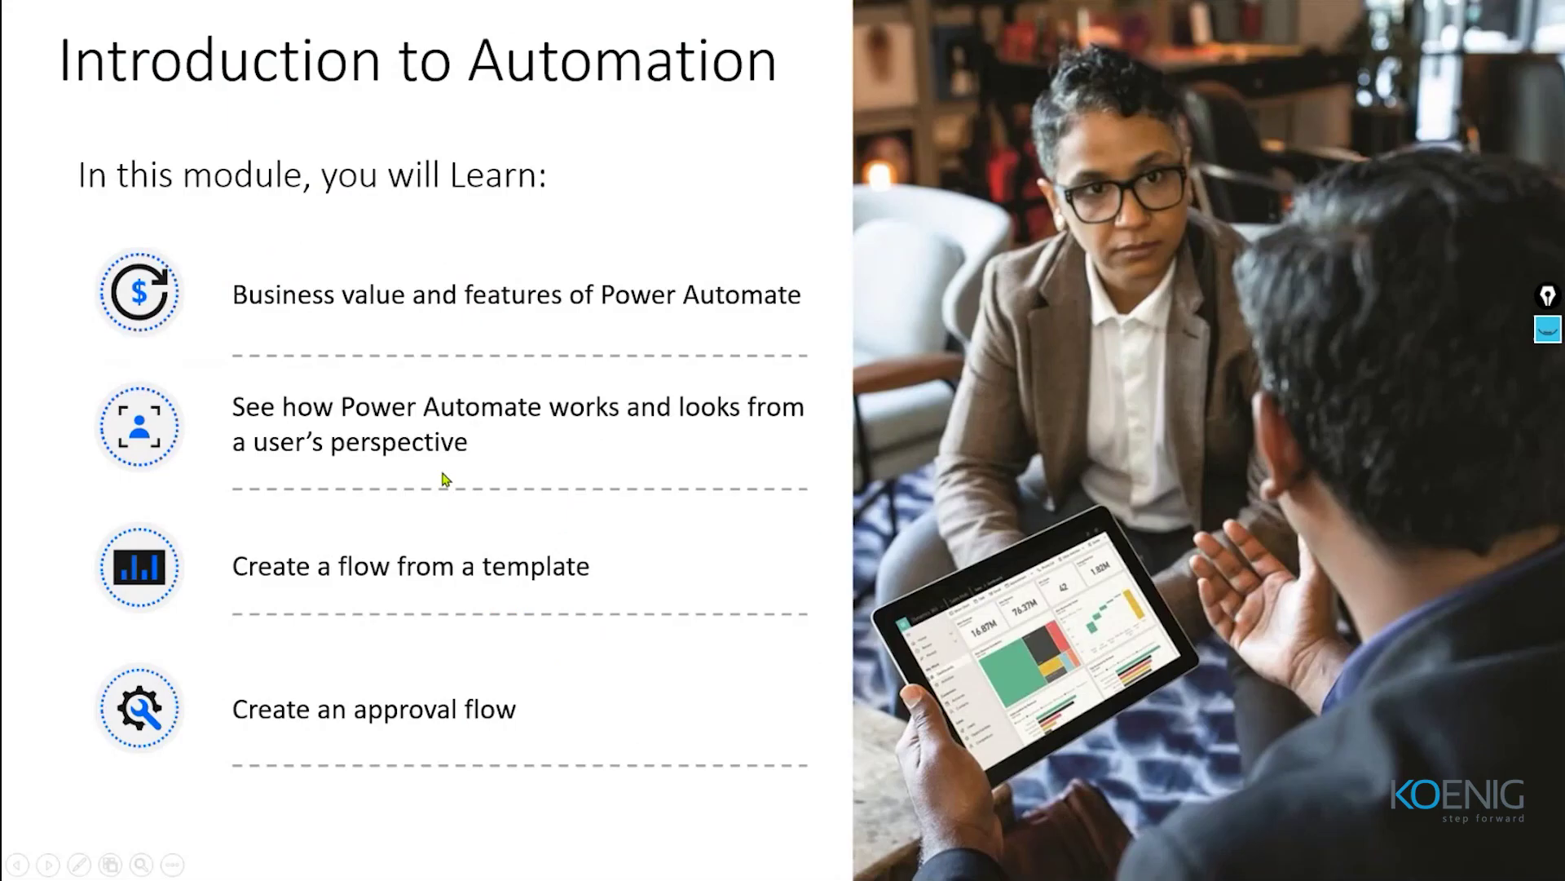
pyautogui.press('Right')
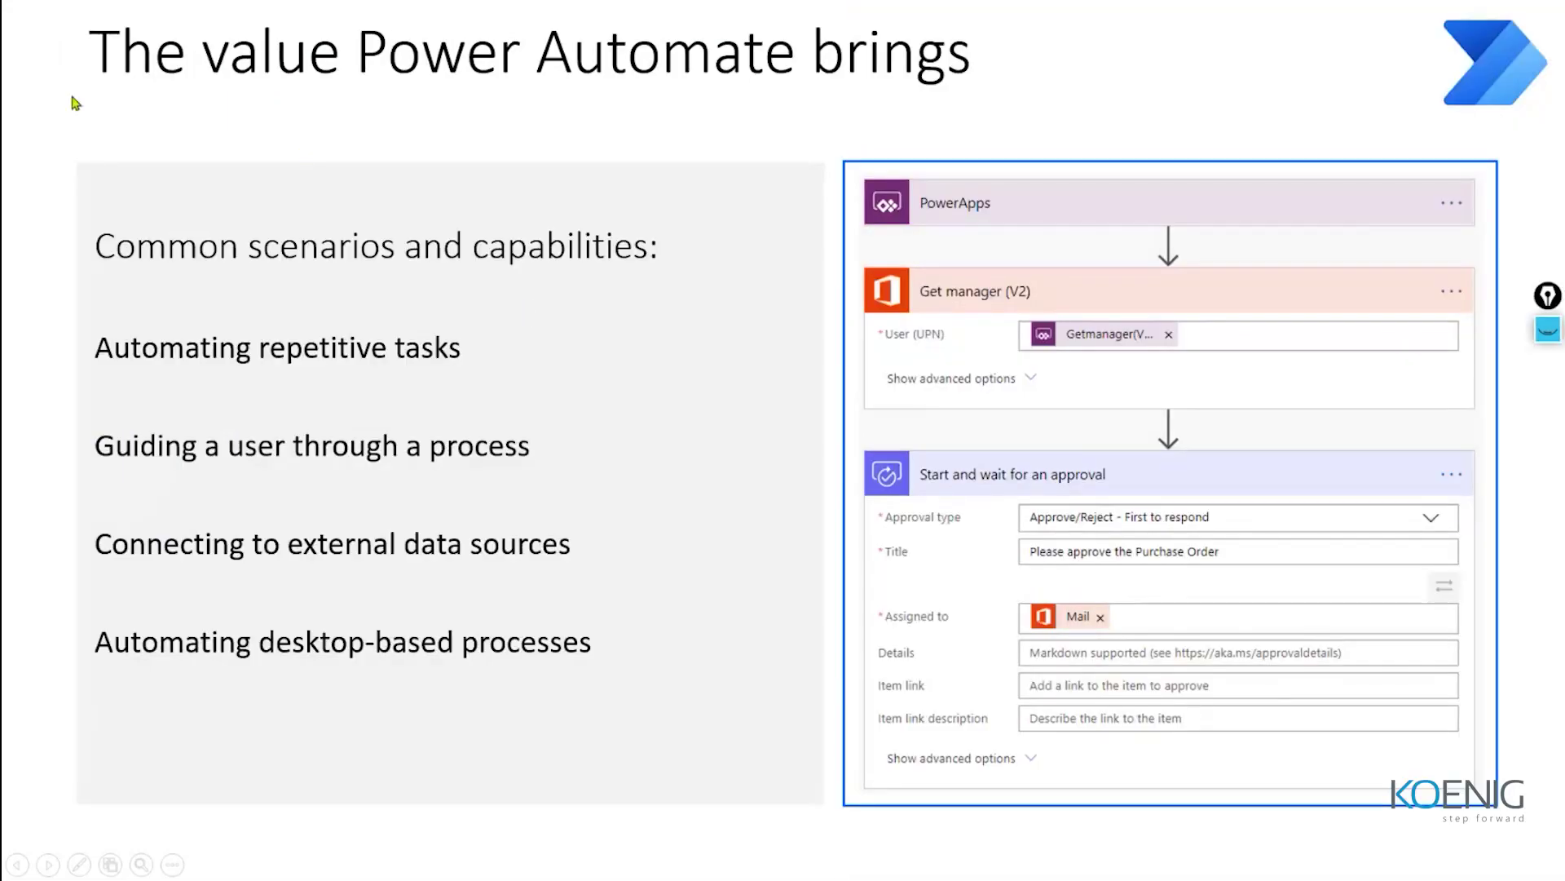